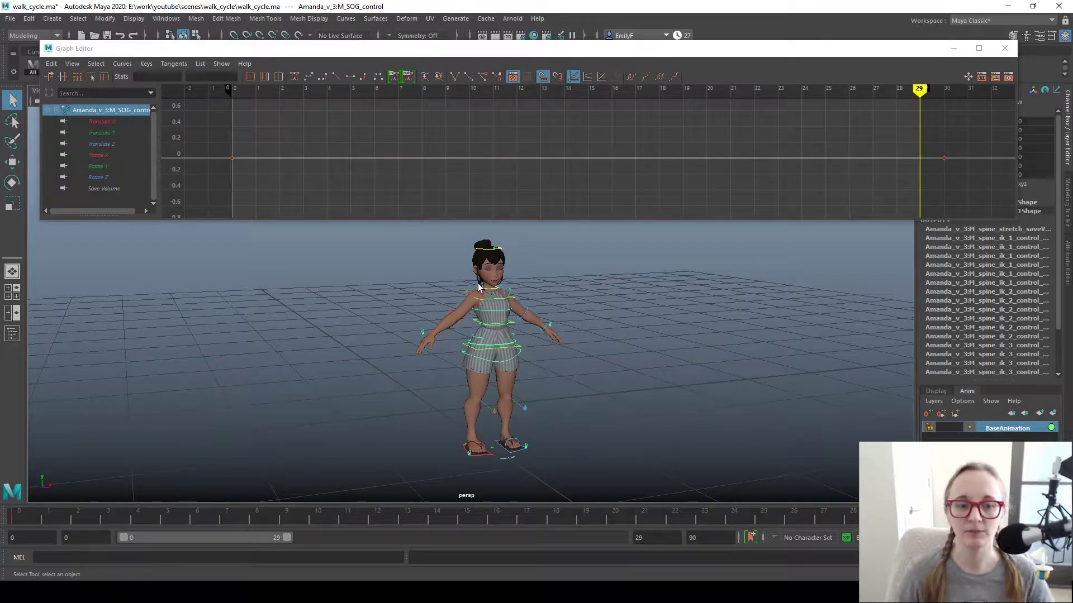
# - Select the rig's main control and set its Translate Z to 0 at frame 0
pyautogui.keyDown('alt'); pyautogui.moveTo(623, 336); pyautogui.dragTo(517, 338); pyautogui.keyUp('alt')
pyautogui.keyDown('alt'); pyautogui.moveTo(517, 338); pyautogui.dragTo(684, 347, button='right'); pyautogui.keyUp('alt')
pyautogui.keyDown('alt'); pyautogui.moveTo(585, 370); pyautogui.dragTo(705, 366, button='middle'); pyautogui.keyUp('alt')
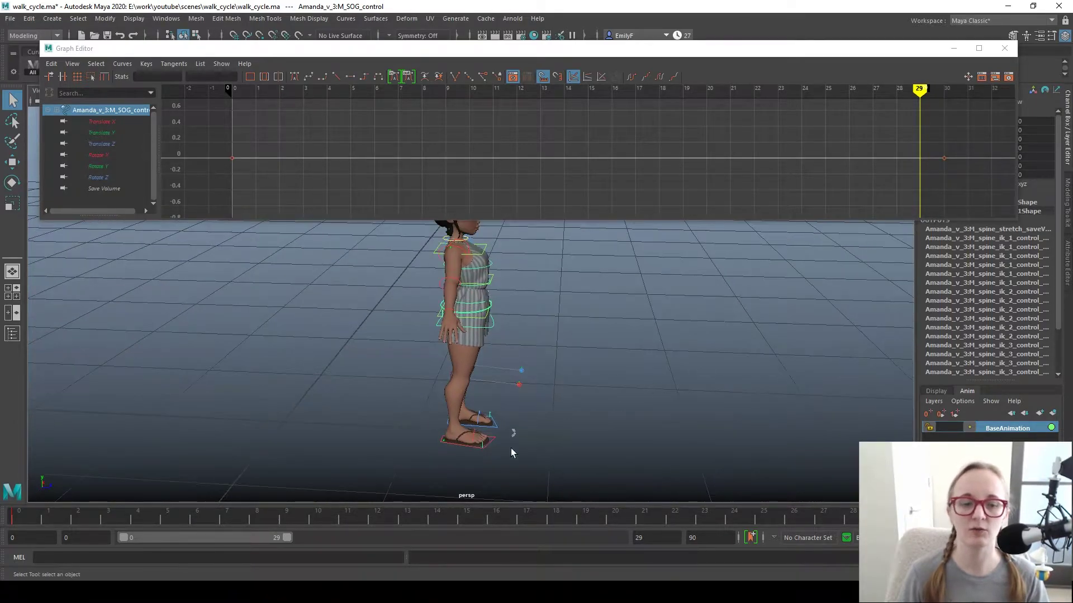
pyautogui.moveTo(425, 430); pyautogui.dragTo(428, 474)
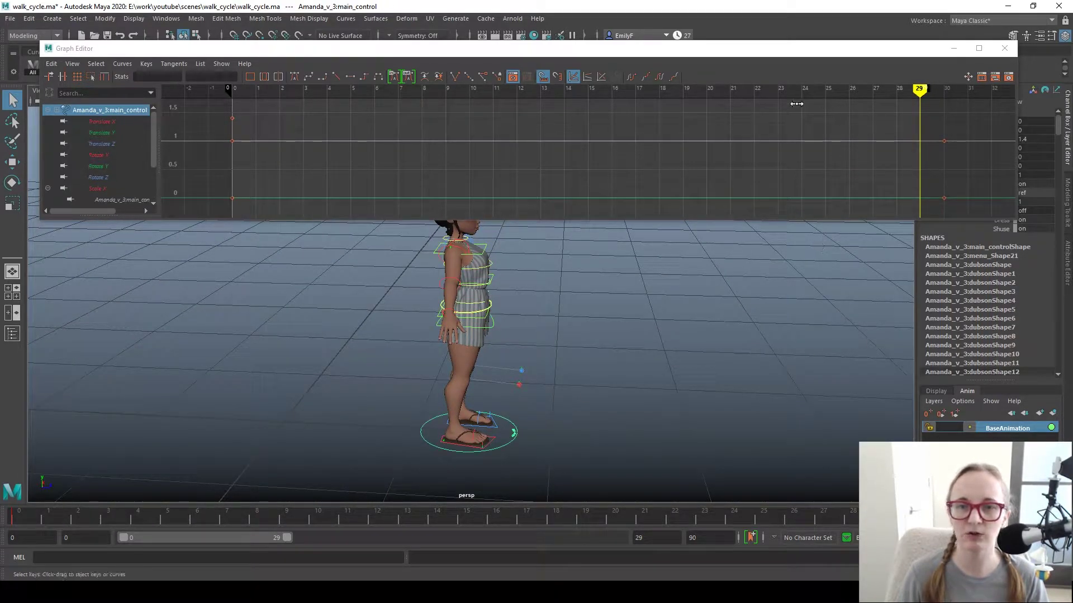
pyautogui.moveTo(769, 54); pyautogui.dragTo(754, 52)
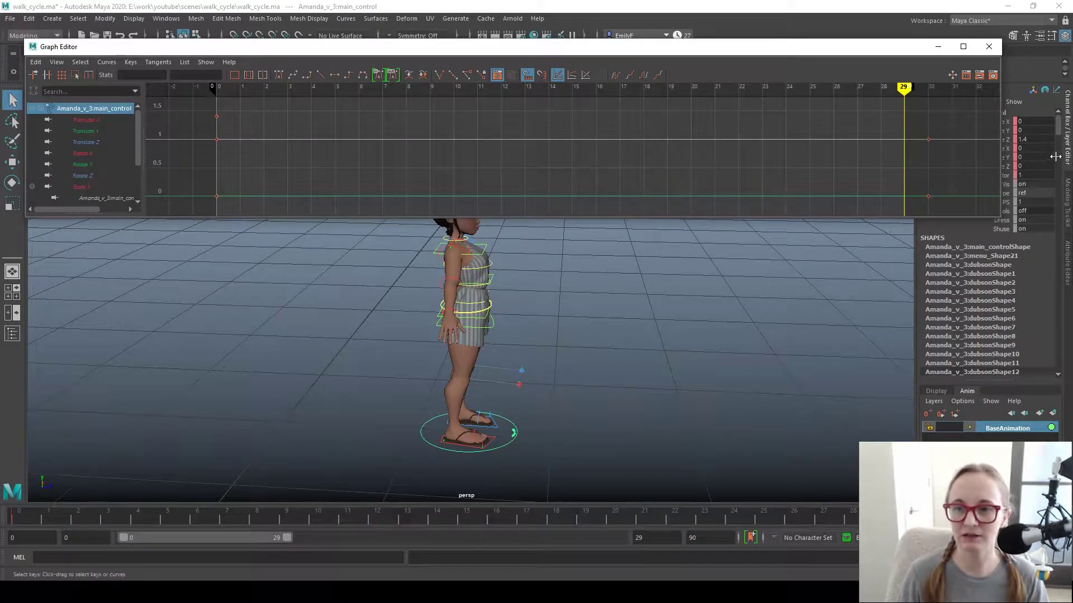
pyautogui.click(1050, 141)
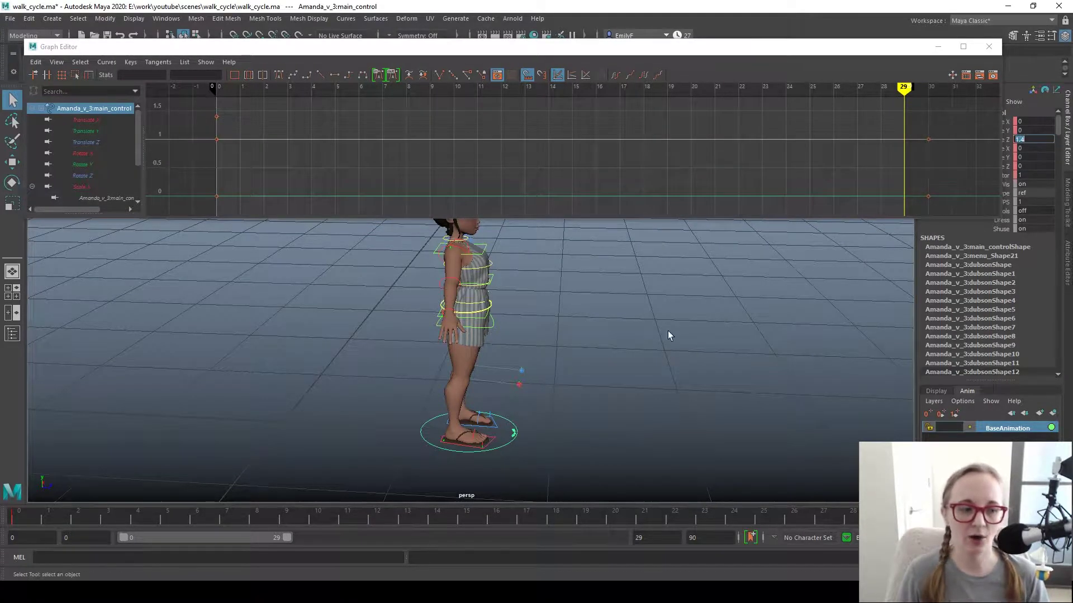
pyautogui.click(42, 513)
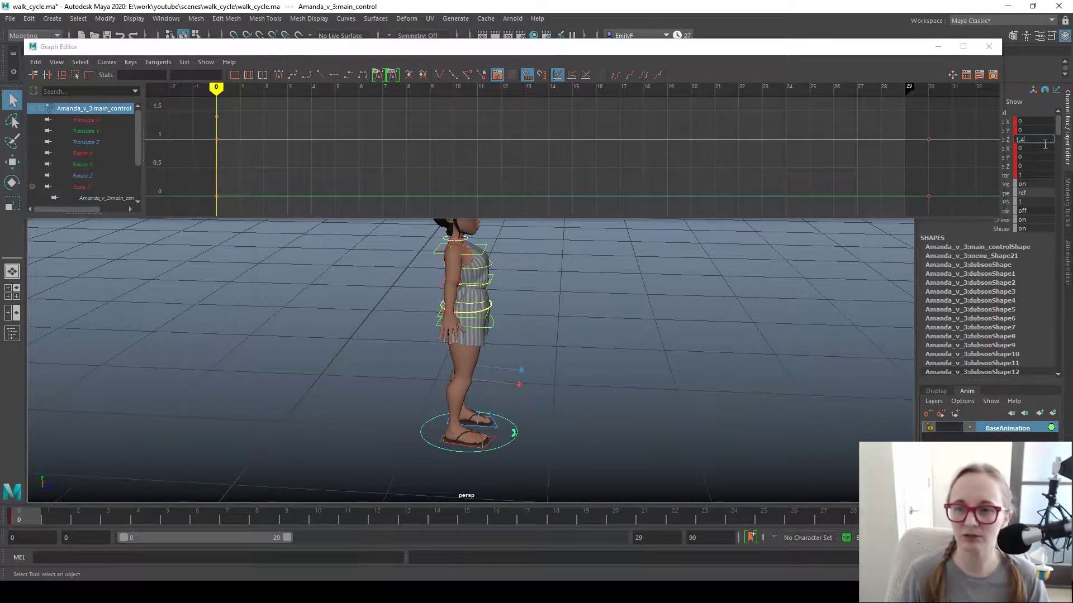
pyautogui.write('0')
pyautogui.press('Return')
pyautogui.keyDown('alt'); pyautogui.moveTo(555, 303); pyautogui.dragTo(564, 357); pyautogui.keyUp('alt')
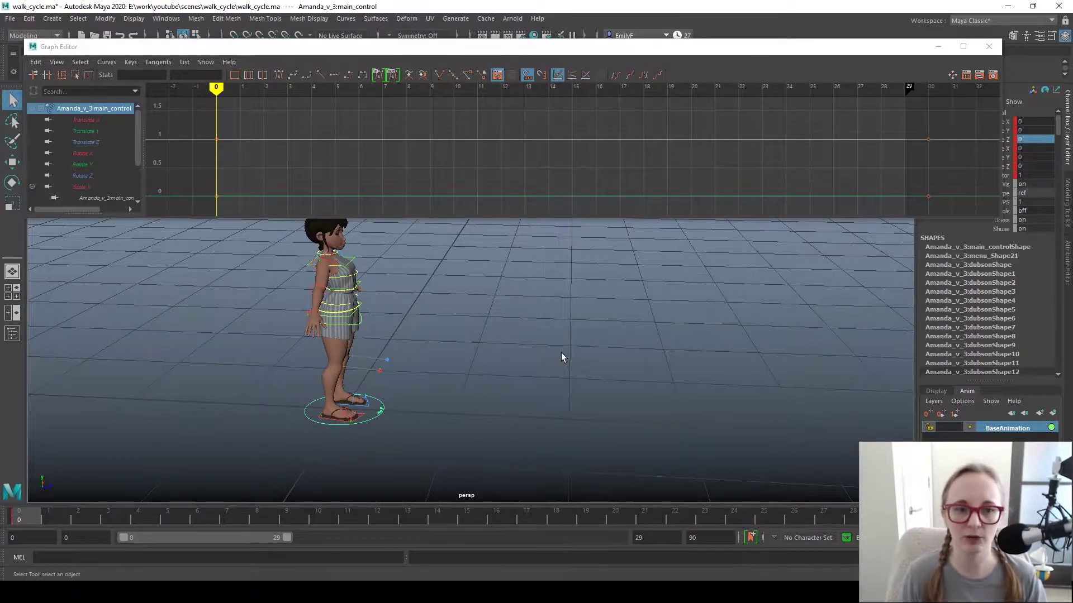
pyautogui.keyDown('alt'); pyautogui.moveTo(563, 360); pyautogui.dragTo(591, 381, button='middle'); pyautogui.keyUp('alt')
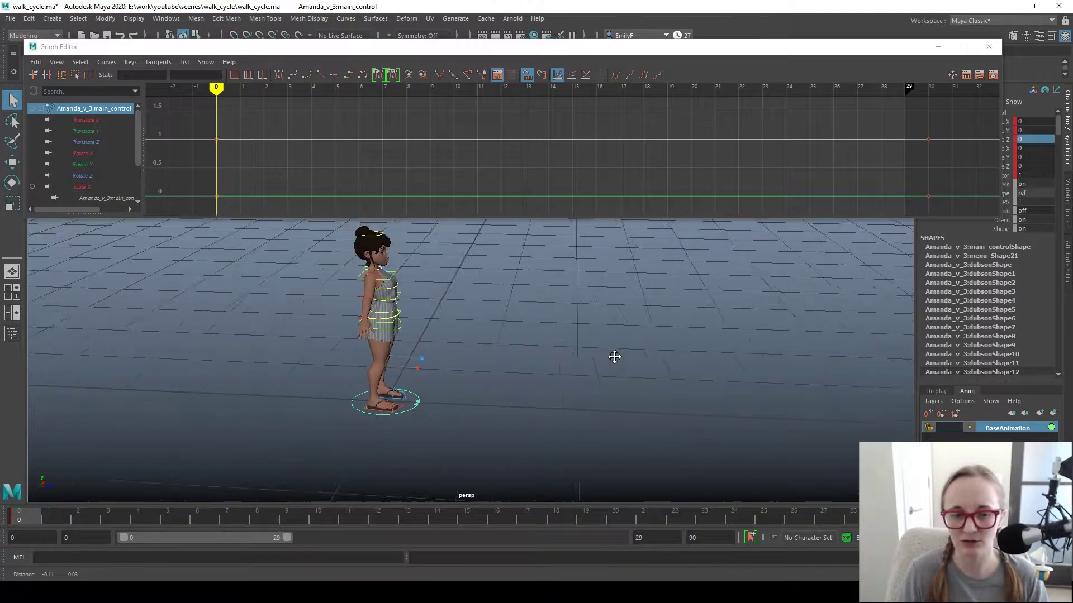
pyautogui.keyDown('alt'); pyautogui.moveTo(591, 382); pyautogui.dragTo(368, 419); pyautogui.keyUp('alt')
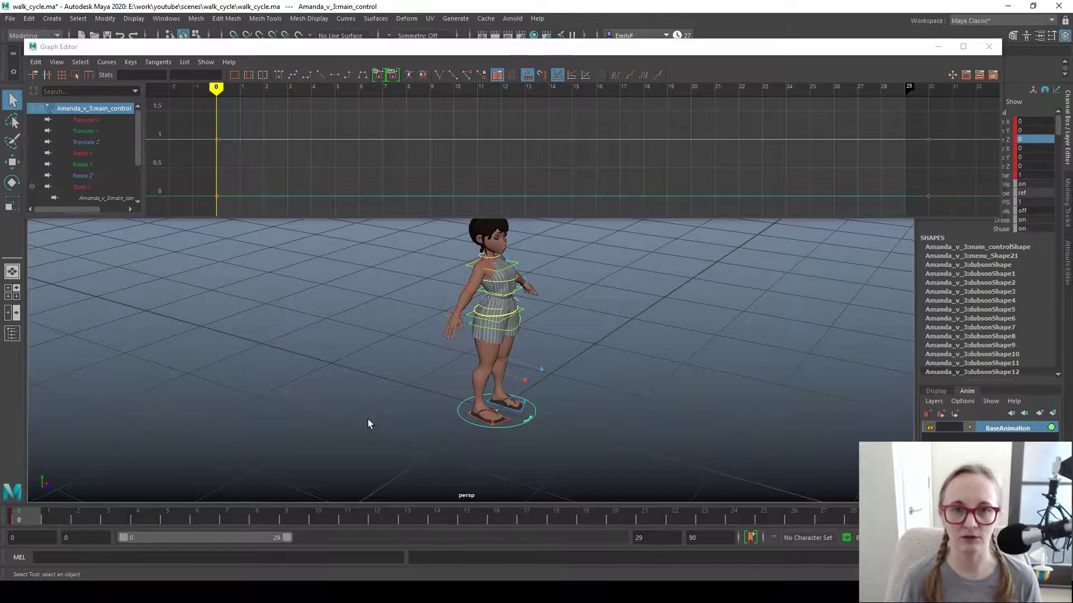
pyautogui.keyDown('alt'); pyautogui.moveTo(367, 419); pyautogui.dragTo(642, 375); pyautogui.keyUp('alt')
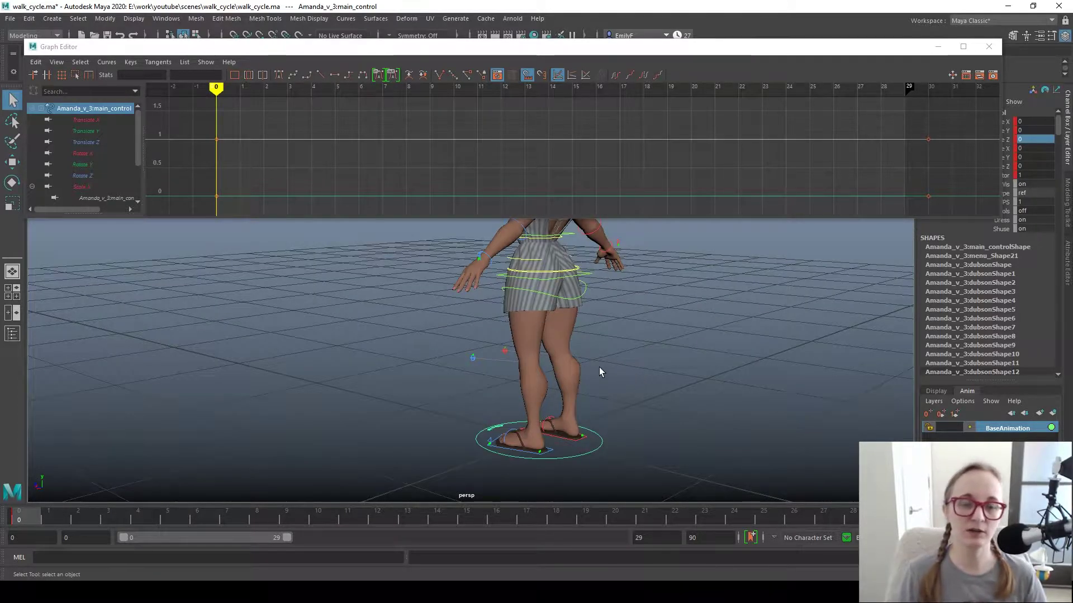
pyautogui.keyDown('alt'); pyautogui.moveTo(575, 347); pyautogui.dragTo(540, 412); pyautogui.keyUp('alt')
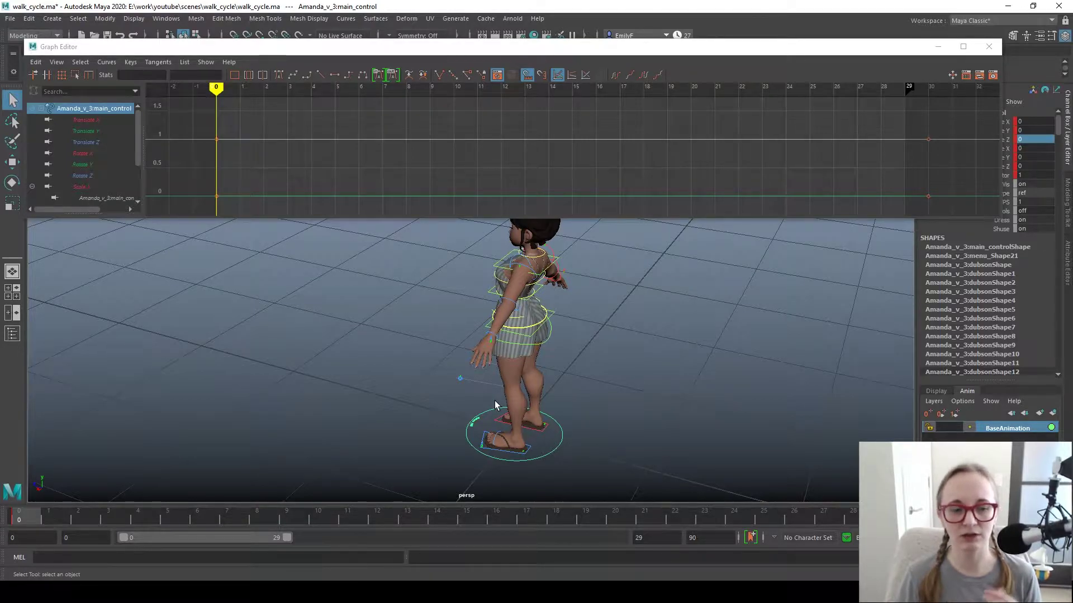
# - Raise the right leg's IK foot control to about 0.154 in Y and rotate it to about 75 degrees in X at frame 0
pyautogui.keyDown('alt'); pyautogui.moveTo(493, 464); pyautogui.dragTo(546, 333); pyautogui.keyUp('alt')
pyautogui.keyDown('alt'); pyautogui.moveTo(546, 333); pyautogui.dragTo(538, 291, button='middle'); pyautogui.keyUp('alt')
pyautogui.click(505, 416)
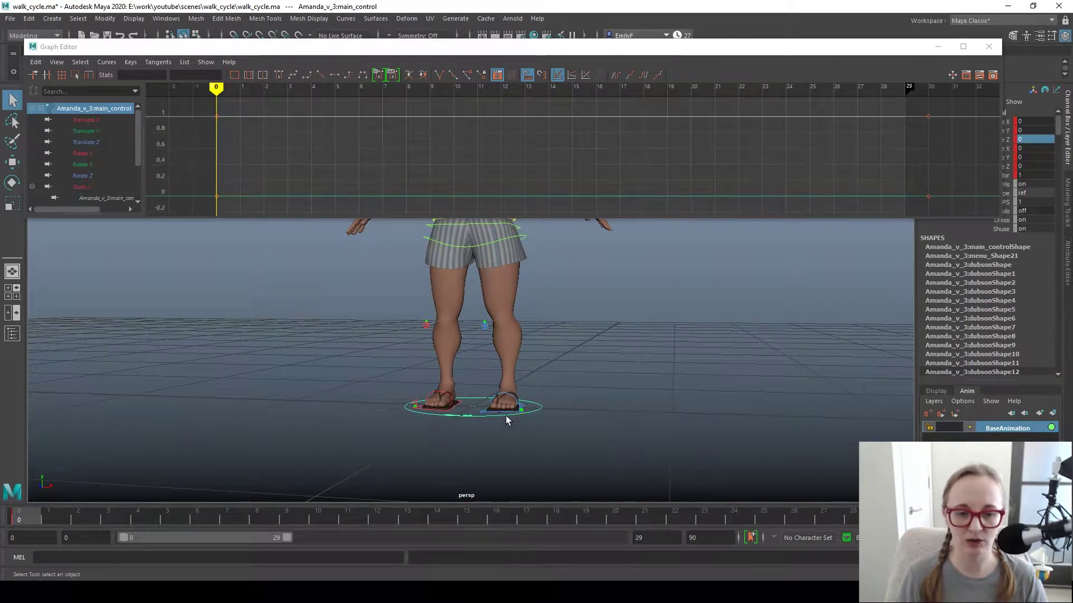
pyautogui.click(505, 416)
pyautogui.press('w')
pyautogui.click(550, 385)
pyautogui.hotkey('ctrl', 'z')
pyautogui.moveTo(589, 390); pyautogui.dragTo(510, 460)
pyautogui.click(502, 421)
pyautogui.moveTo(494, 290); pyautogui.dragTo(494, 274)
pyautogui.moveTo(583, 394); pyautogui.dragTo(597, 398)
pyautogui.press('e')
pyautogui.moveTo(564, 315); pyautogui.dragTo(433, 325)
pyautogui.press('q')
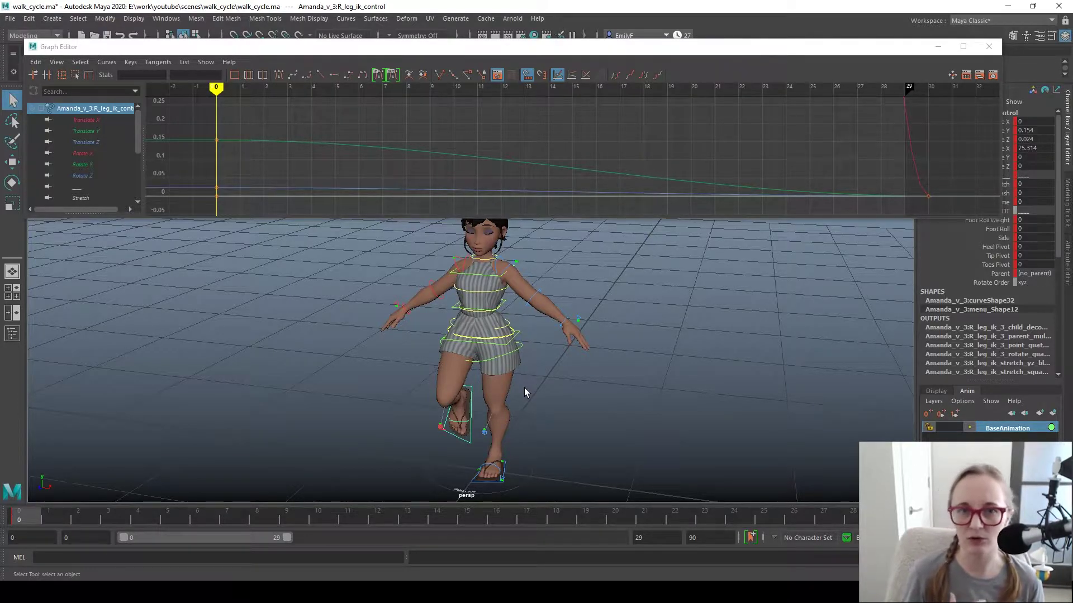
# - Select the main control for moving and isolate its Translate Z curve in the Graph Editor
pyautogui.keyDown('alt'); pyautogui.moveTo(524, 389); pyautogui.dragTo(492, 391); pyautogui.keyUp('alt')
pyautogui.click(509, 473)
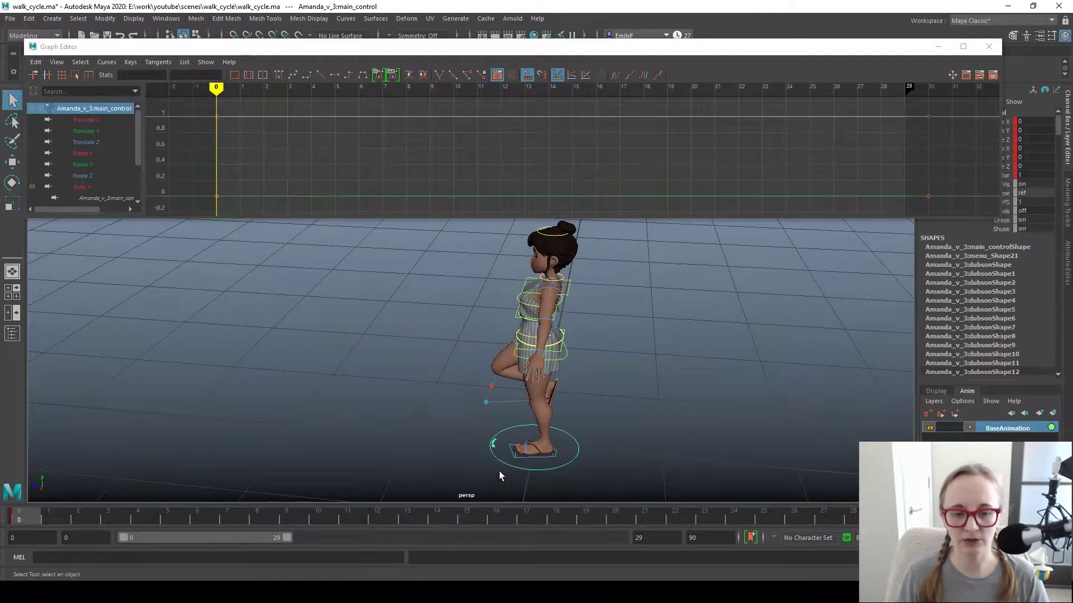
pyautogui.keyDown('alt'); pyautogui.moveTo(505, 475); pyautogui.dragTo(528, 440); pyautogui.keyUp('alt')
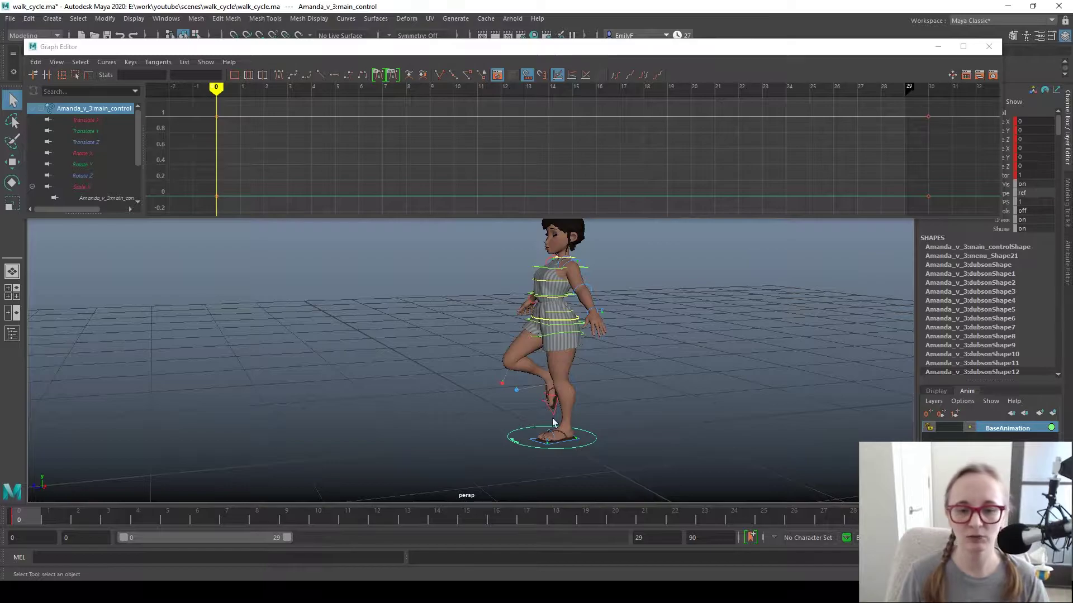
pyautogui.keyDown('alt'); pyautogui.moveTo(731, 417); pyautogui.dragTo(568, 418); pyautogui.keyUp('alt')
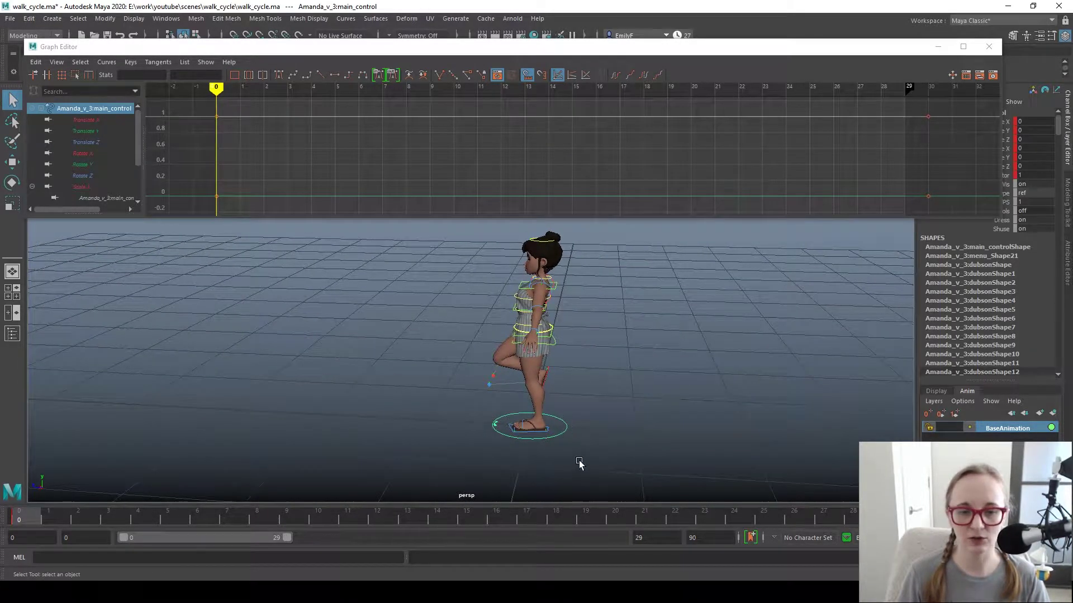
pyautogui.press('w')
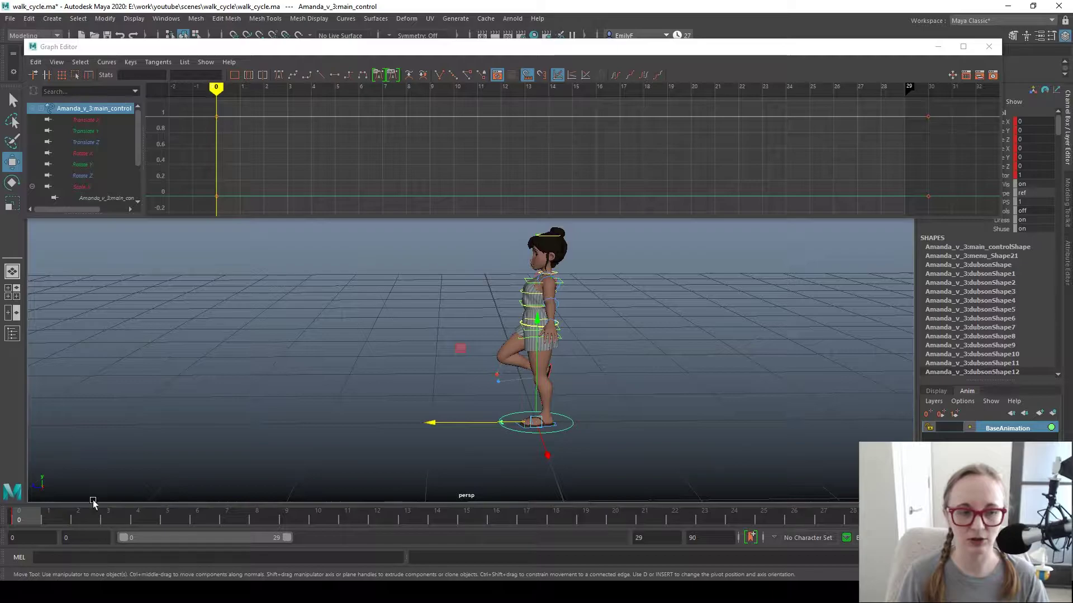
pyautogui.click(83, 143)
pyautogui.press('f')
pyautogui.keyDown('alt'); pyautogui.moveTo(572, 171); pyautogui.dragTo(544, 178, button='middle'); pyautogui.keyUp('alt')
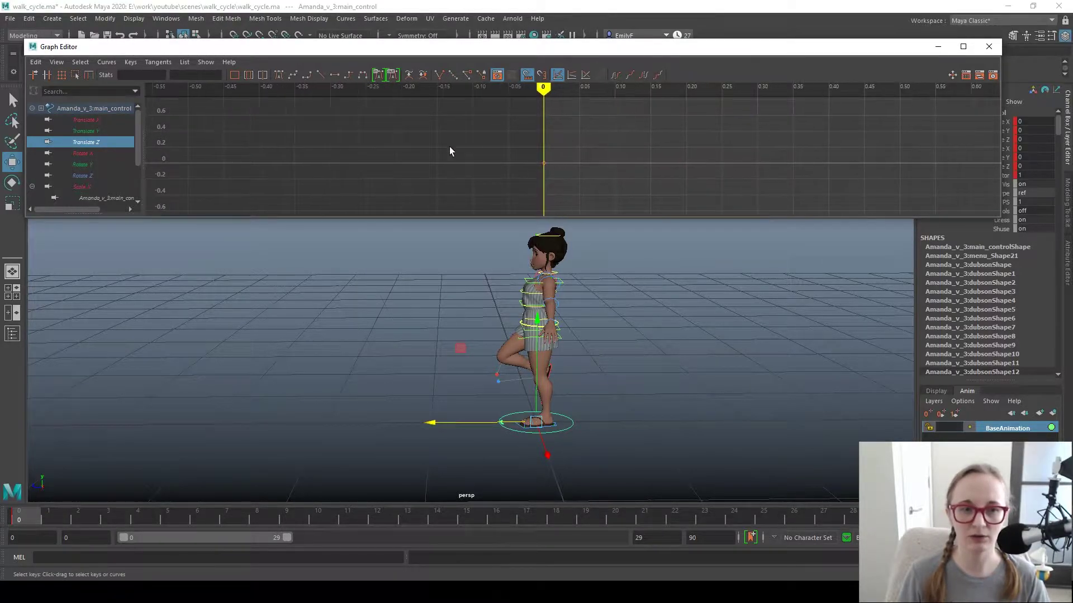
# - Key the main control's translation at frame 29
pyautogui.moveTo(468, 152); pyautogui.dragTo(617, 229)
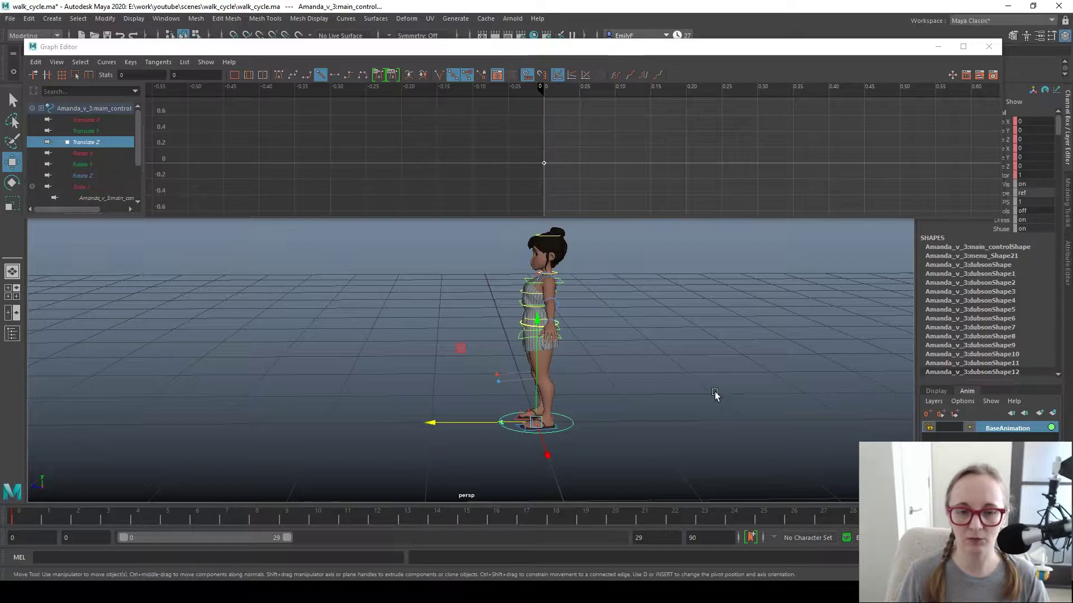
pyautogui.press('f')
pyautogui.keyDown('alt'); pyautogui.moveTo(703, 134); pyautogui.dragTo(821, 171, button='right'); pyautogui.keyUp('alt')
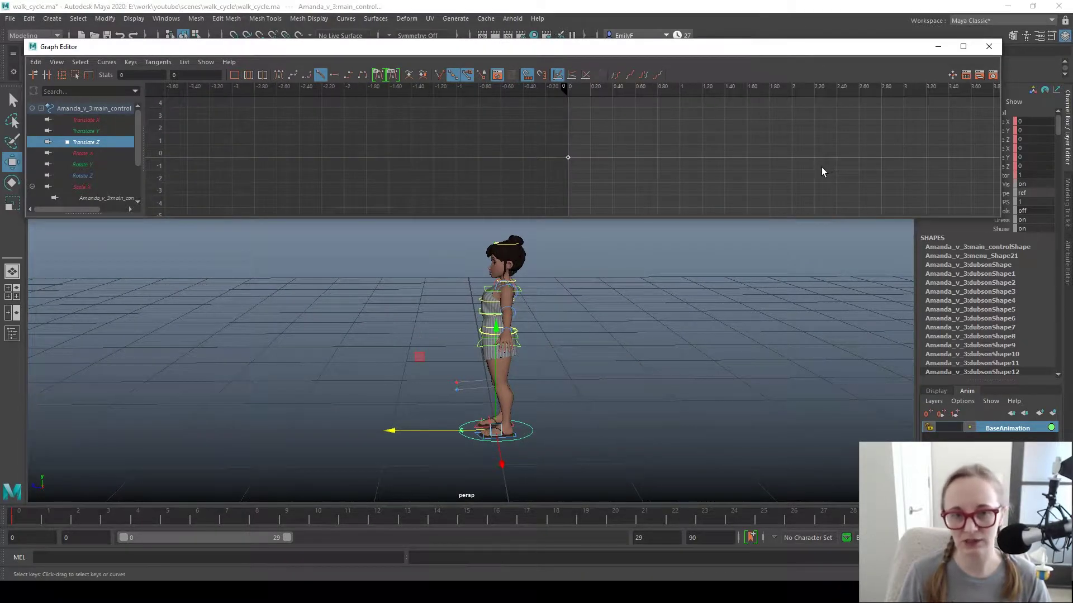
pyautogui.keyDown('alt'); pyautogui.moveTo(803, 170); pyautogui.dragTo(758, 181, button='middle'); pyautogui.keyUp('alt')
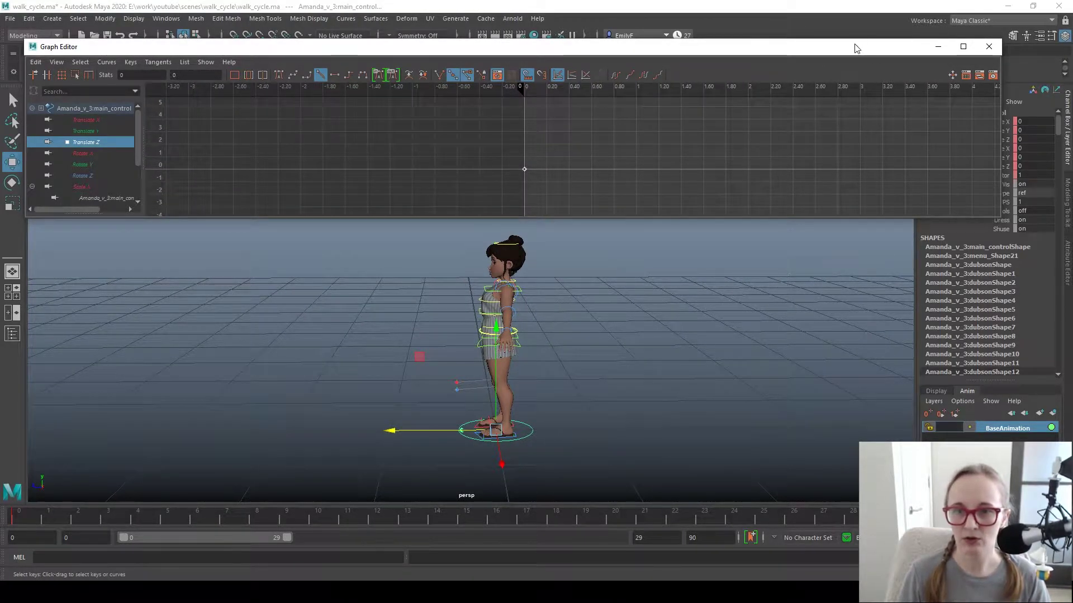
pyautogui.keyDown('alt'); pyautogui.click(606, 374); pyautogui.keyUp('alt')
pyautogui.hotkey('shift', 'w')
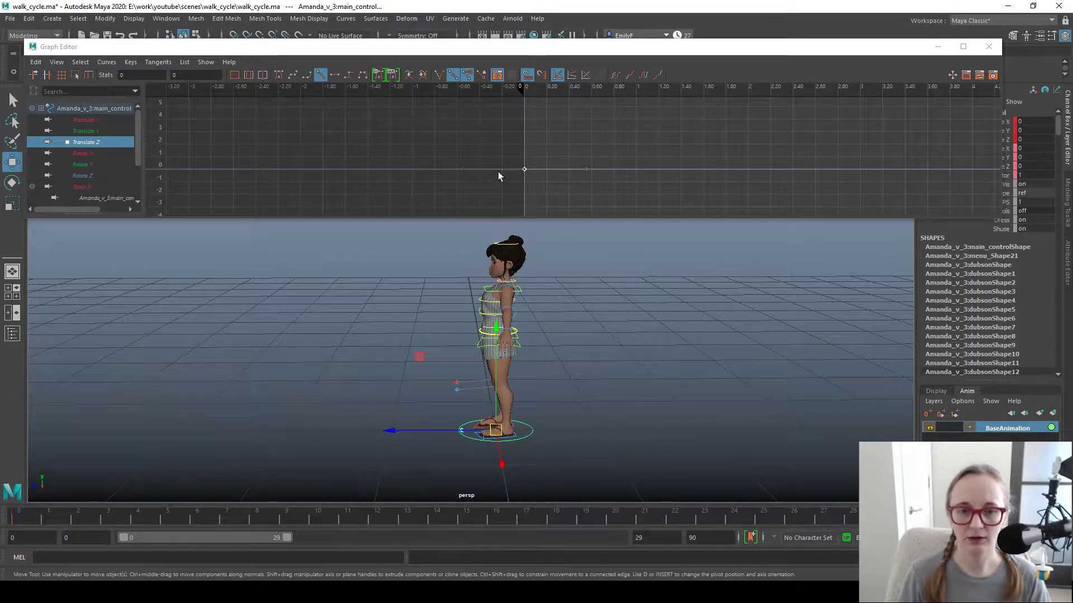
# - Set the value of the main control's Translate Z key at frame 29 to 1.4
pyautogui.click(112, 140)
pyautogui.press('f')
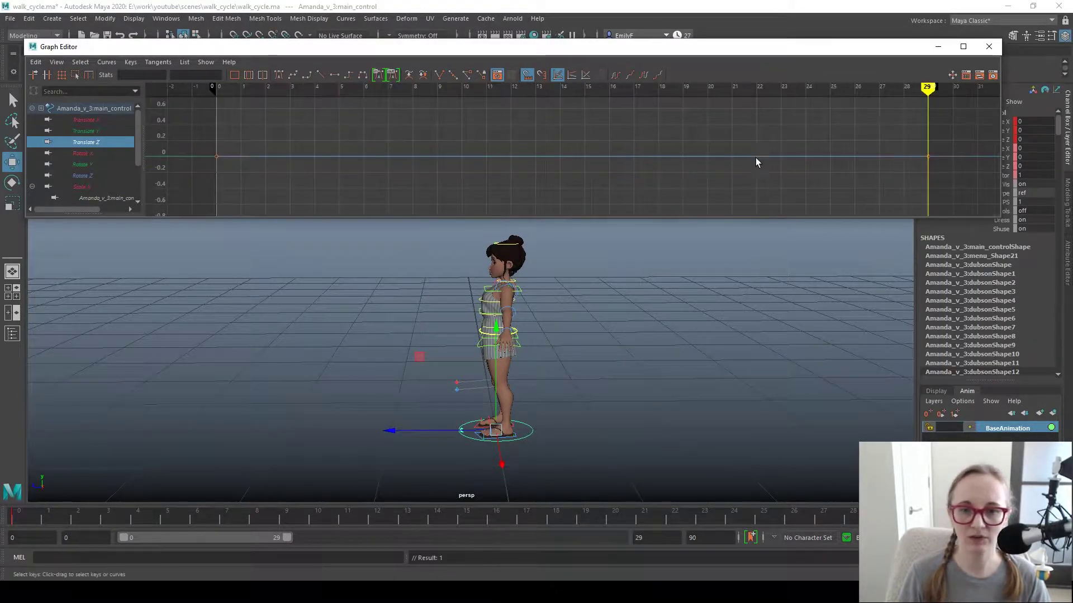
pyautogui.moveTo(835, 135); pyautogui.dragTo(1058, 213)
pyautogui.moveTo(195, 75); pyautogui.dragTo(75, 64)
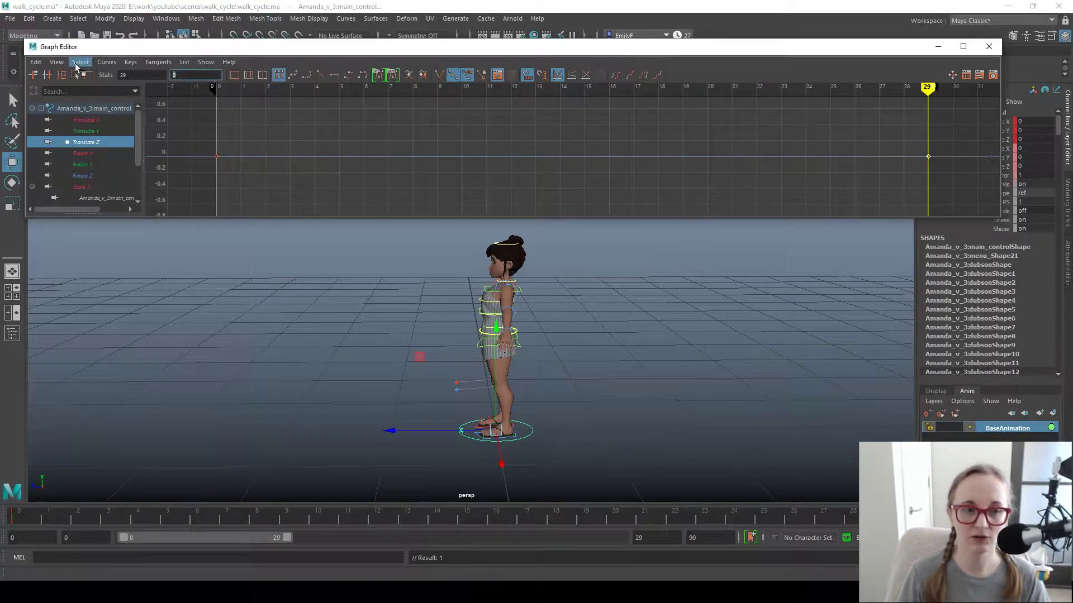
pyautogui.write('1.4')
pyautogui.press('Return')
# - Apply linear tangents to both Translate Z keys of the main control
pyautogui.keyDown('alt'); pyautogui.moveTo(479, 166); pyautogui.dragTo(529, 159, button='right'); pyautogui.keyUp('alt')
pyautogui.moveTo(530, 159); pyautogui.dragTo(722, 211)
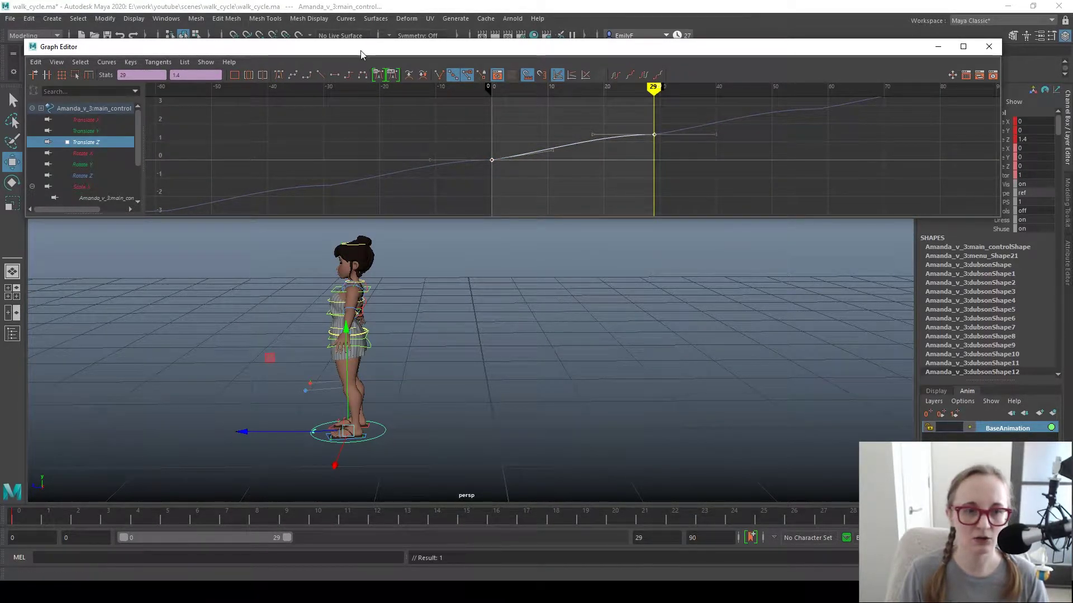
pyautogui.click(323, 76)
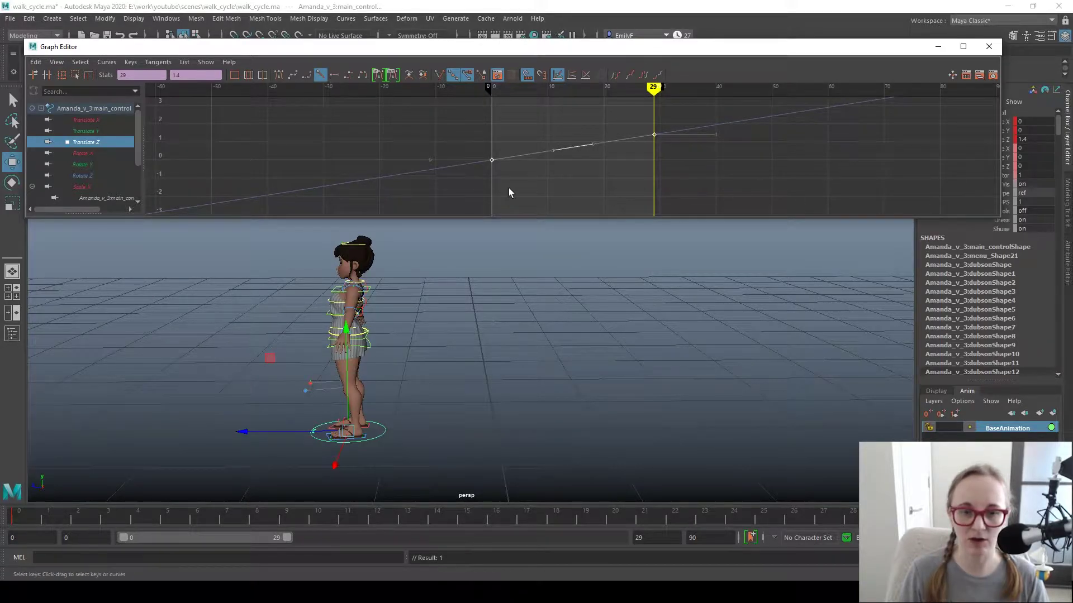
# - Scrub through the character's forward travel and look over the pre and post infinity options for the Translate Z curve
pyautogui.moveTo(39, 514); pyautogui.dragTo(888, 433)
pyautogui.keyDown('alt'); pyautogui.moveTo(468, 280); pyautogui.dragTo(638, 293, button='middle'); pyautogui.keyUp('alt')
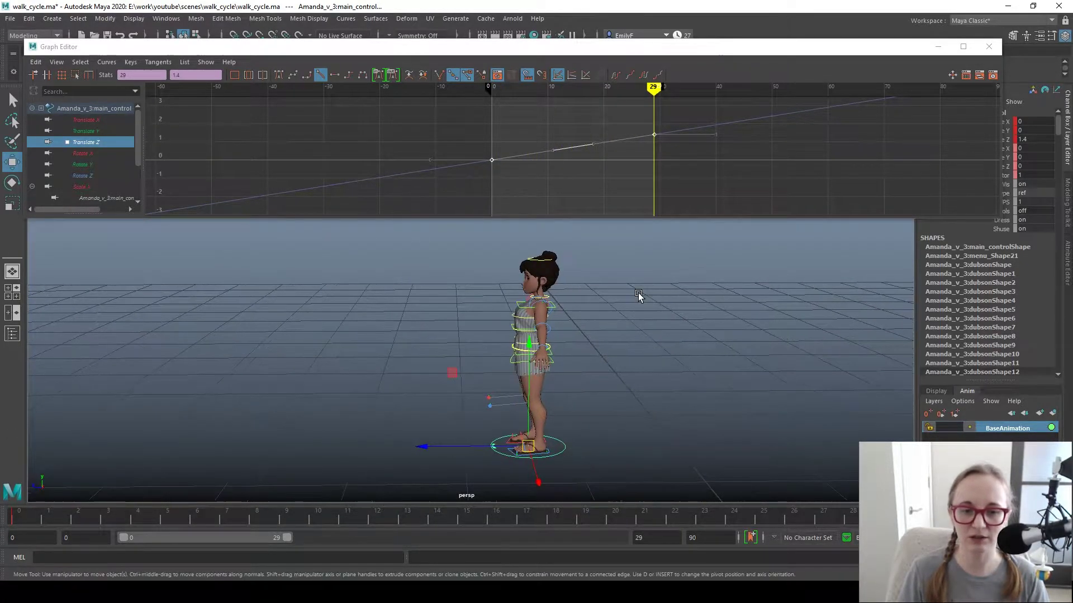
pyautogui.keyDown('alt'); pyautogui.moveTo(735, 144); pyautogui.dragTo(690, 170, button='middle'); pyautogui.keyUp('alt')
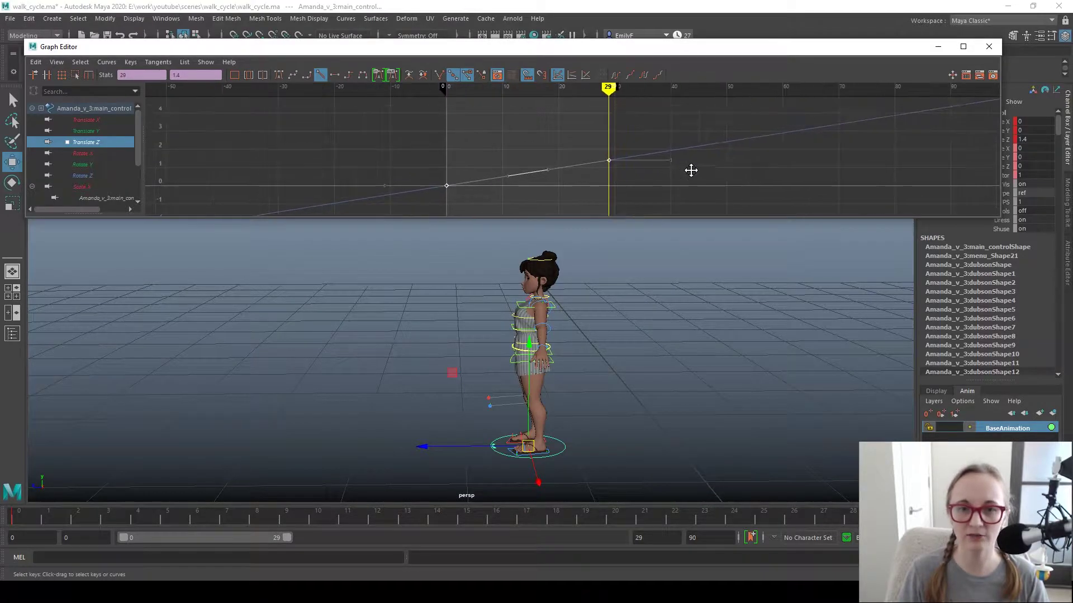
pyautogui.click(110, 63)
pyautogui.moveTo(119, 96)
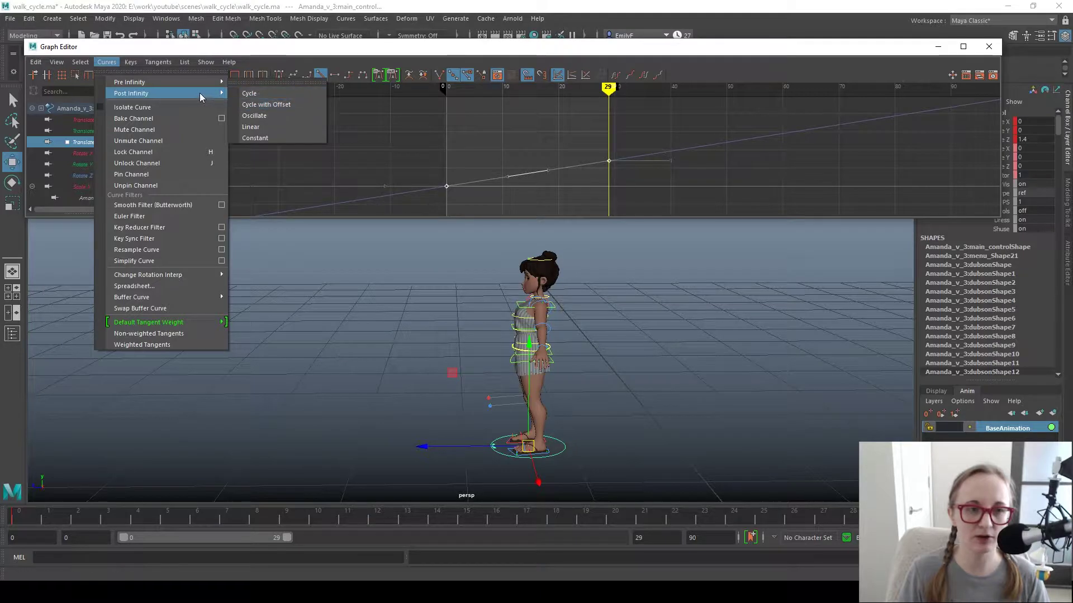
pyautogui.moveTo(199, 84)
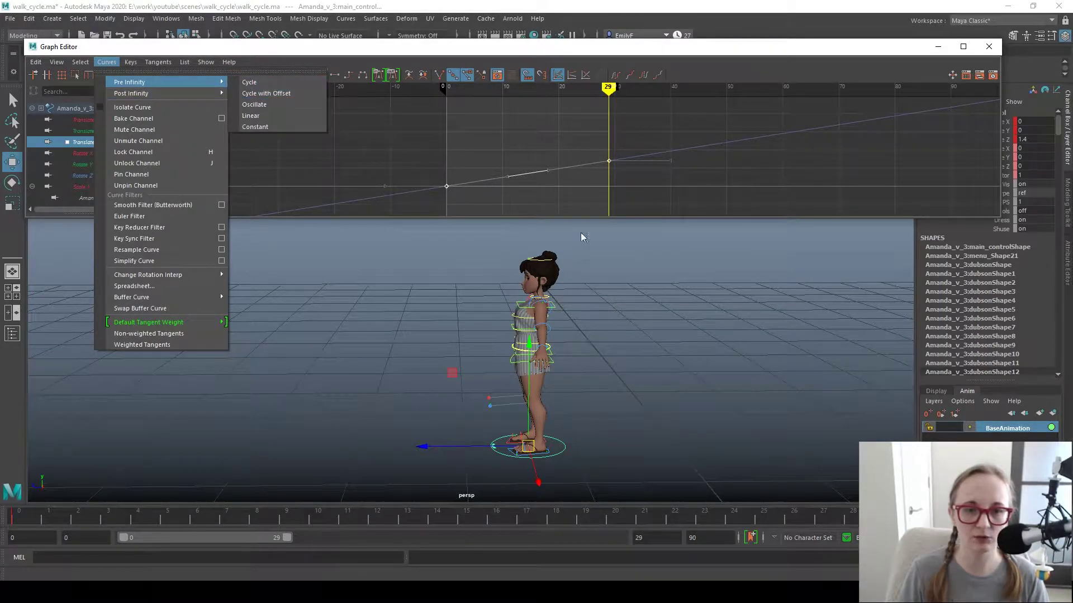
pyautogui.click(640, 380)
# - Set the end of the playback range to frame 30
pyautogui.scroll(-3, 642, 383)
pyautogui.click(682, 537)
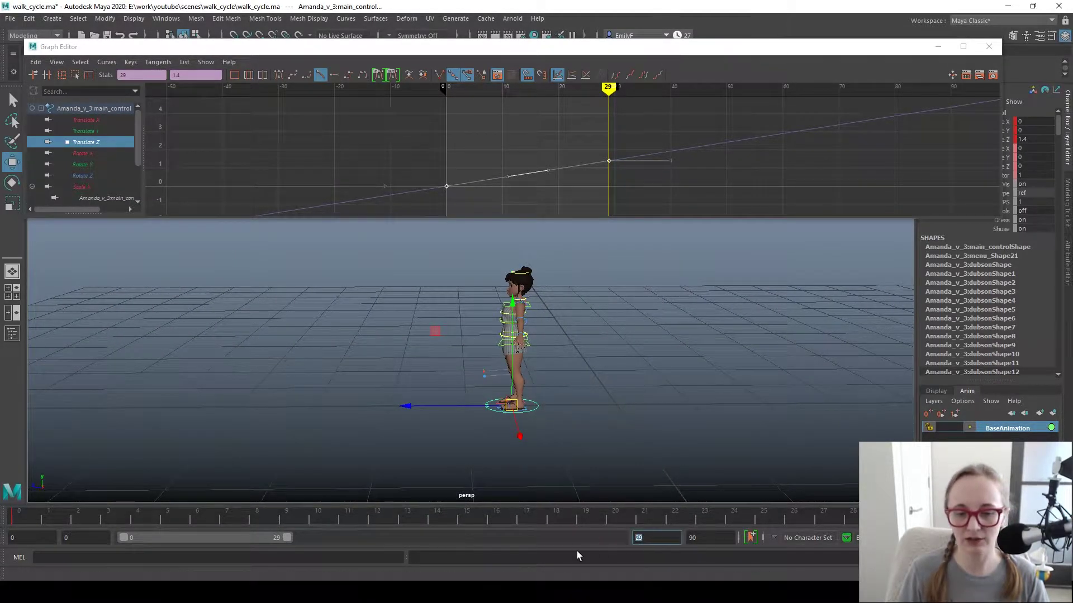
pyautogui.write('90')
pyautogui.press('Return')
# - Play the forward movement, examine the character's pose at the start and end of the range, and return to frame 0
pyautogui.hotkey('alt', 'v')
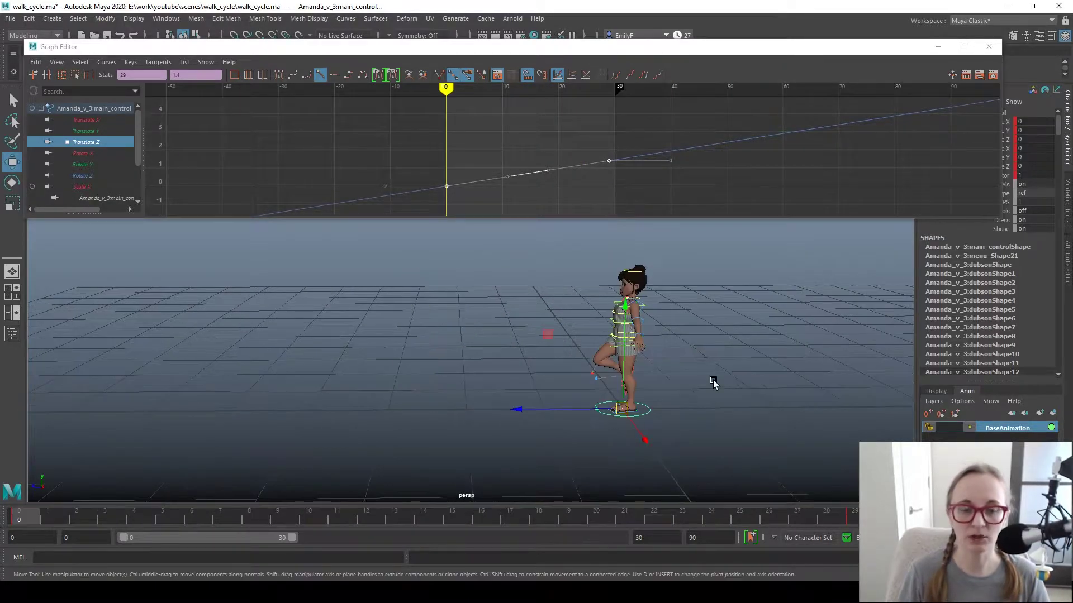
pyautogui.keyDown('alt'); pyautogui.moveTo(714, 383); pyautogui.dragTo(613, 384, button='middle'); pyautogui.keyUp('alt')
pyautogui.keyDown('alt'); pyautogui.moveTo(455, 371); pyautogui.dragTo(644, 376, button='right'); pyautogui.keyUp('alt')
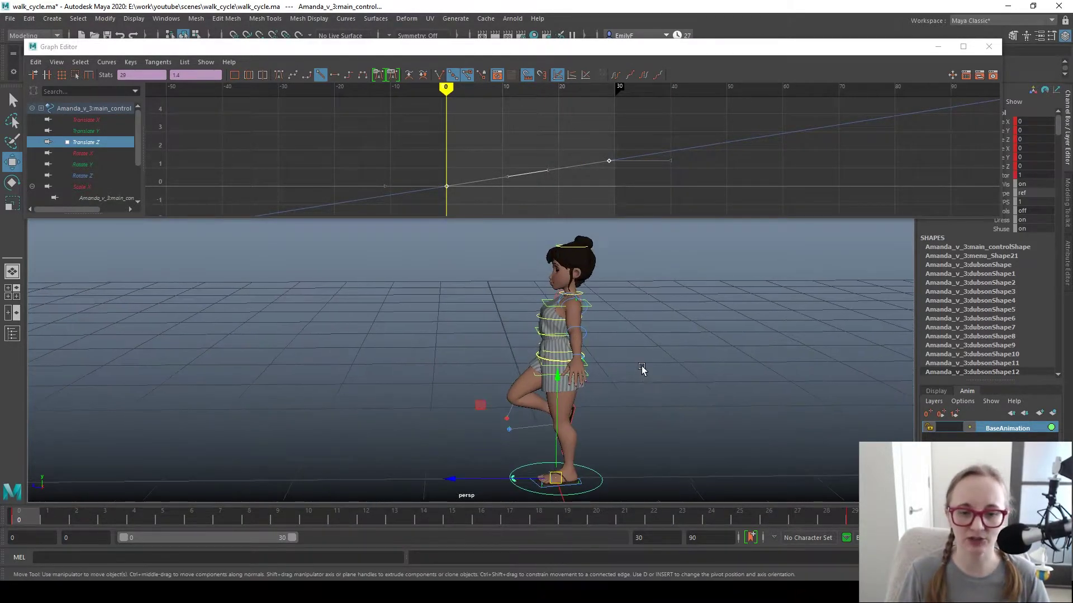
pyautogui.keyDown('alt'); pyautogui.moveTo(644, 376); pyautogui.dragTo(639, 352, button='middle'); pyautogui.keyUp('alt')
pyautogui.hotkey('alt', ',')
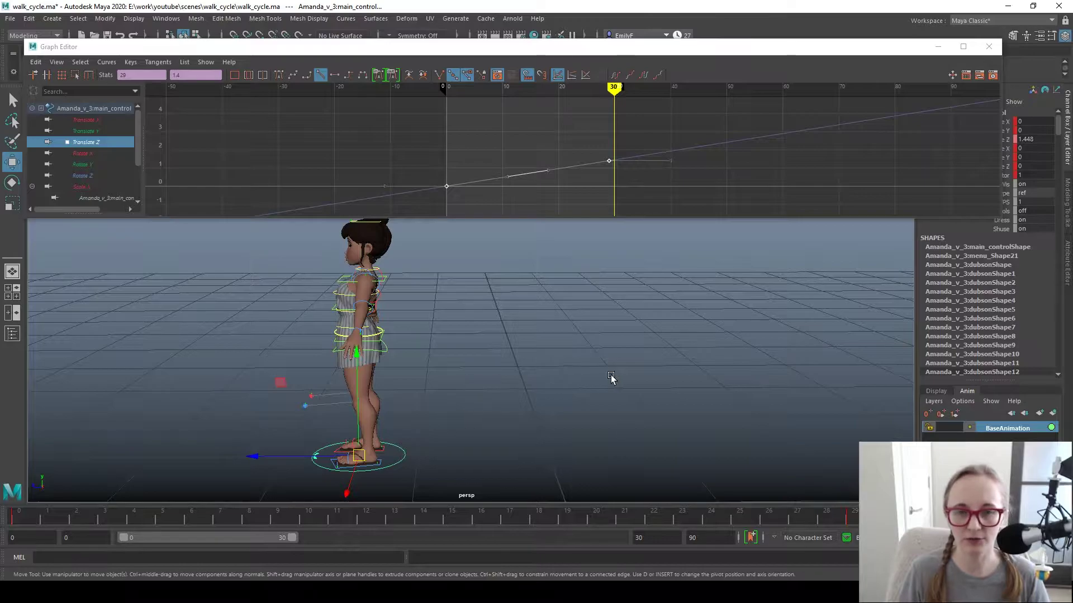
pyautogui.keyDown('alt'); pyautogui.moveTo(591, 378); pyautogui.dragTo(547, 355, button='right'); pyautogui.keyUp('alt')
pyautogui.keyDown('alt'); pyautogui.moveTo(547, 354); pyautogui.dragTo(655, 353, button='middle'); pyautogui.keyUp('alt')
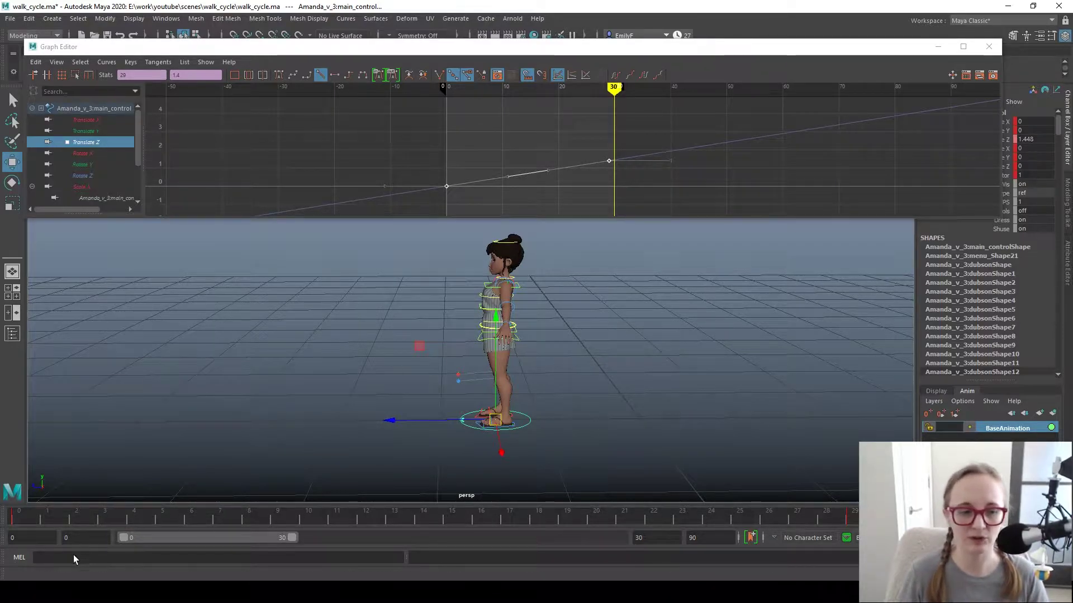
pyautogui.click(18, 516)
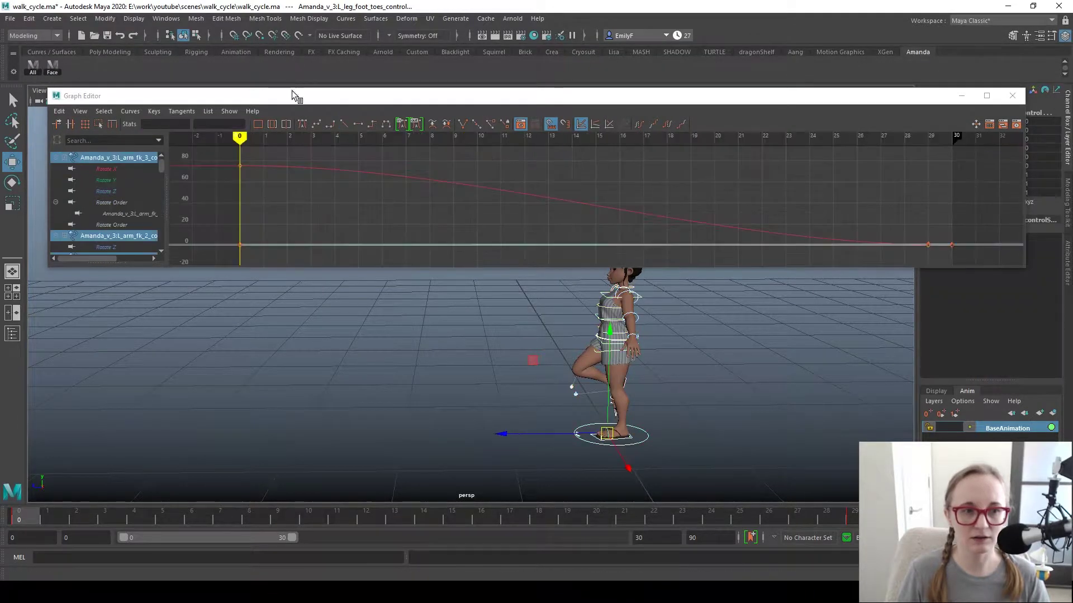
# - Copy the selected controls' frame 0 pose to a key at frame 30 so the cycle's start and end match
pyautogui.moveTo(291, 95); pyautogui.dragTo(264, 42)
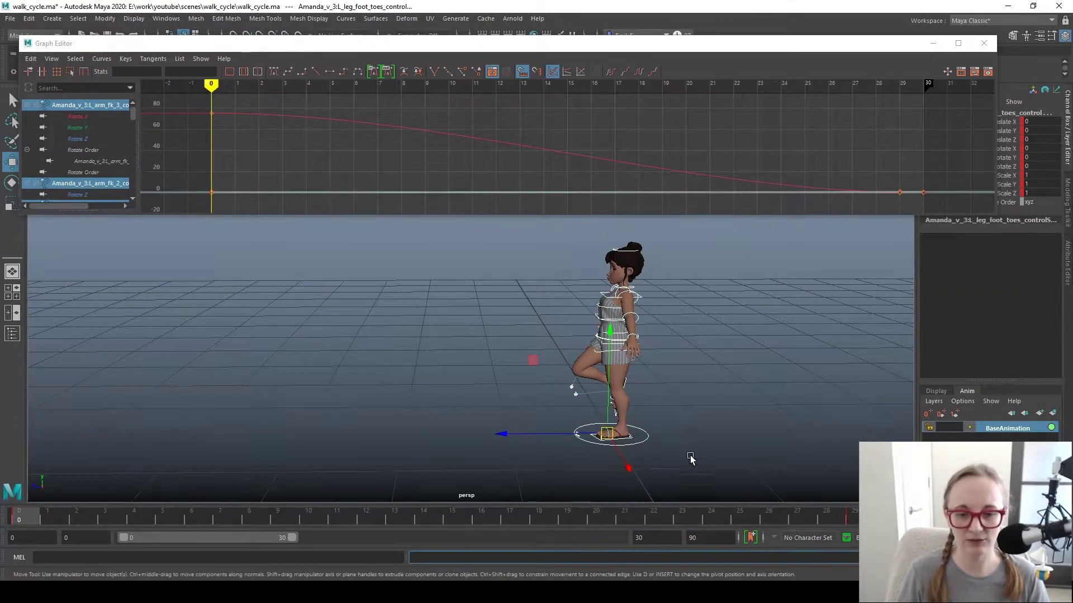
pyautogui.scroll(1, 696, 450)
pyautogui.keyDown('alt'); pyautogui.moveTo(723, 438); pyautogui.dragTo(673, 395, button='middle'); pyautogui.keyUp('alt')
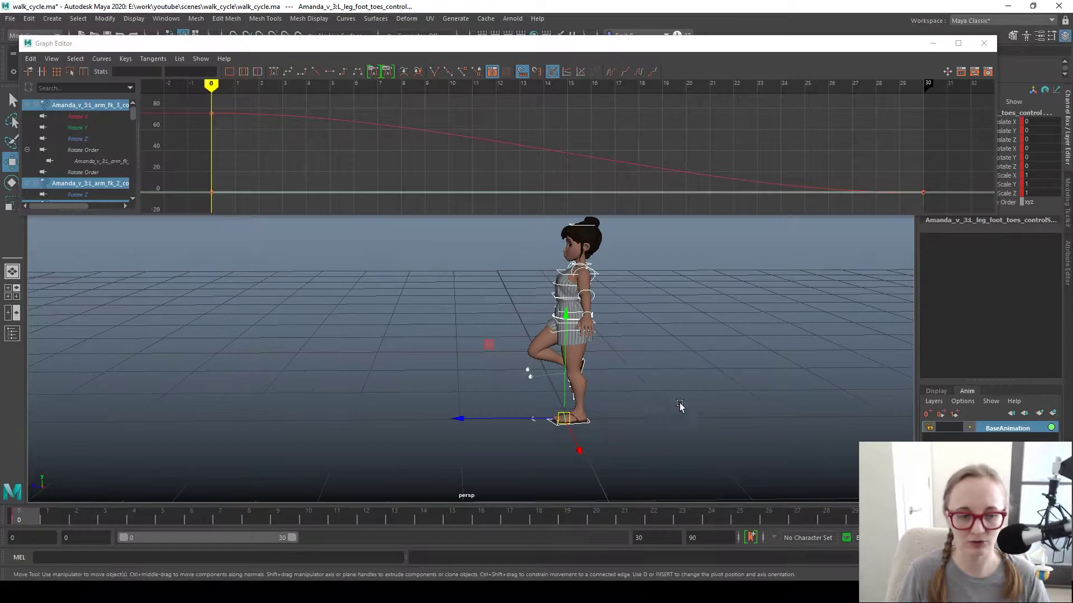
pyautogui.press('.')
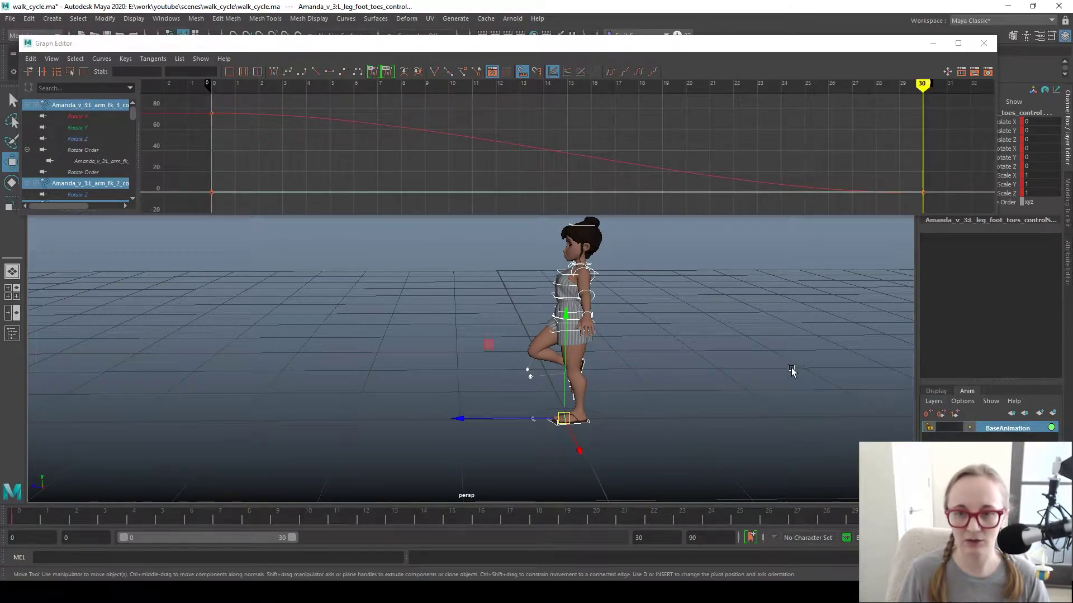
pyautogui.press('s')
# - Set the end of the playback range to frame 29 and play the loop
pyautogui.moveTo(851, 523)
pyautogui.mouseDown()
pyautogui.moveTo(407, 486)
pyautogui.moveTo(25, 473)
pyautogui.moveTo(880, 514)
pyautogui.mouseUp()
pyautogui.write('29')
pyautogui.press('Return')
pyautogui.hotkey('alt', 'v')
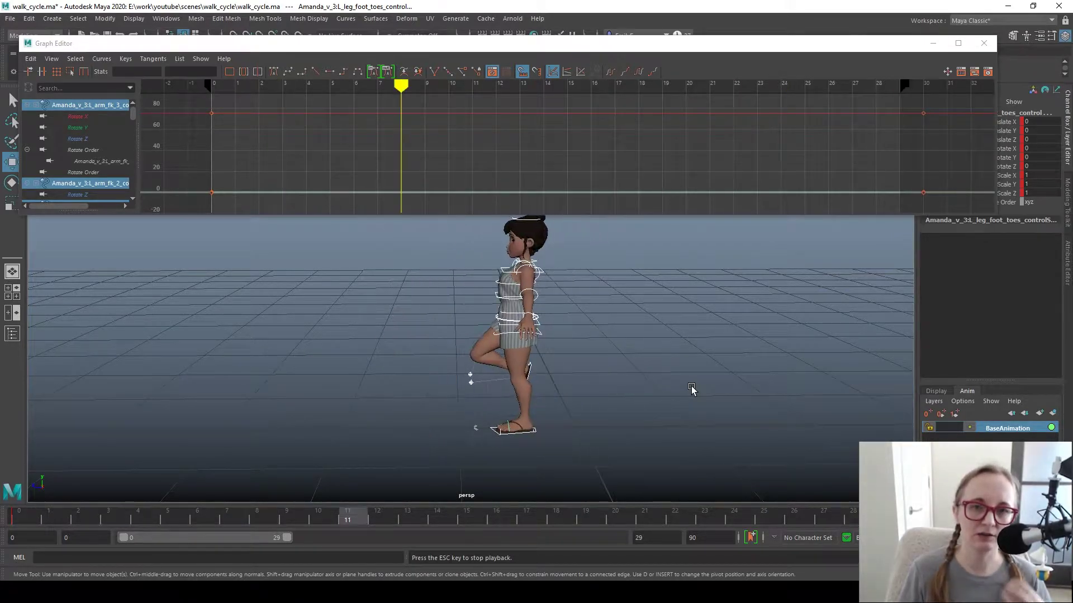
pyautogui.press('Escape')
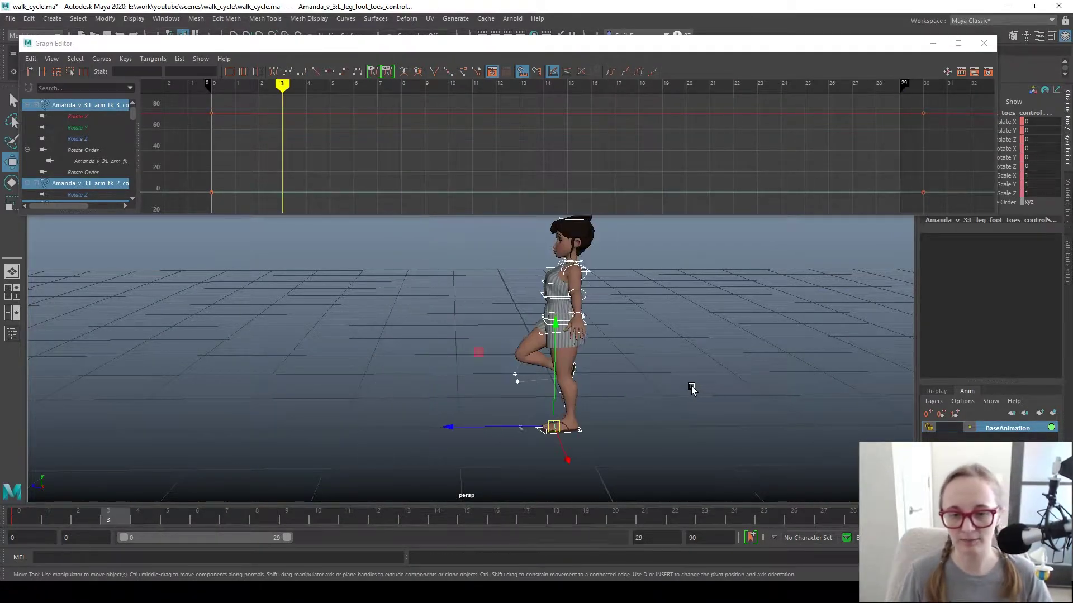
# - Select the main control and play its forward travel, watching the whole character
pyautogui.press('q')
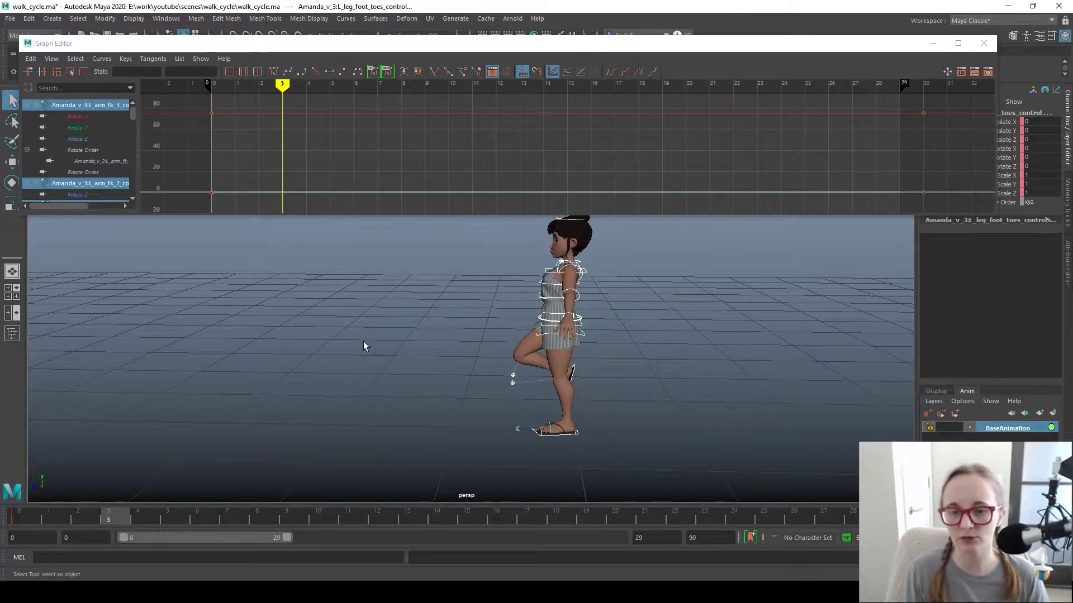
pyautogui.click(576, 471)
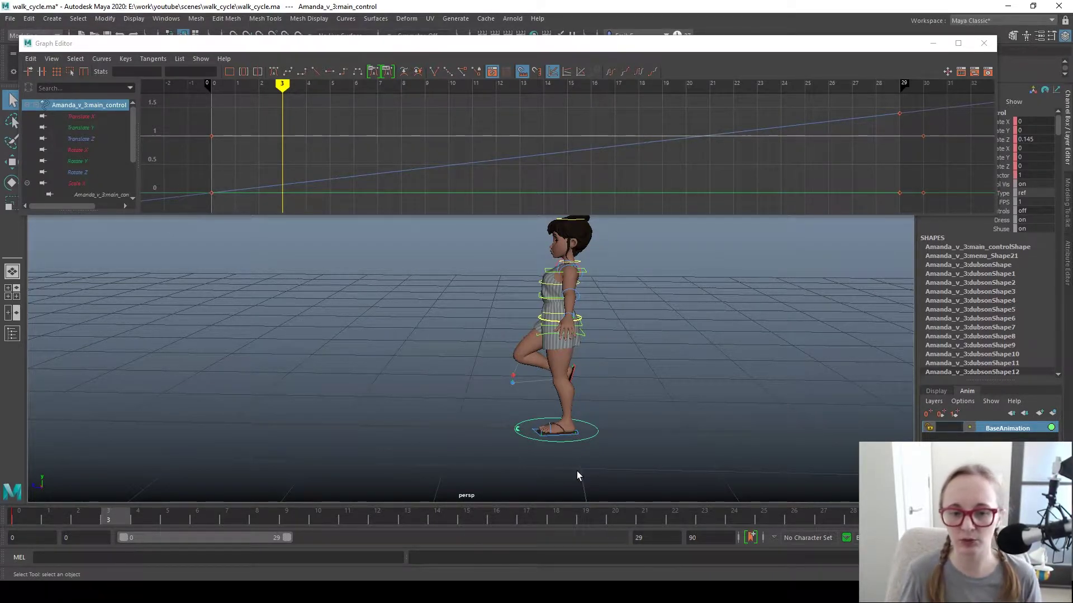
pyautogui.hotkey('alt', 'v')
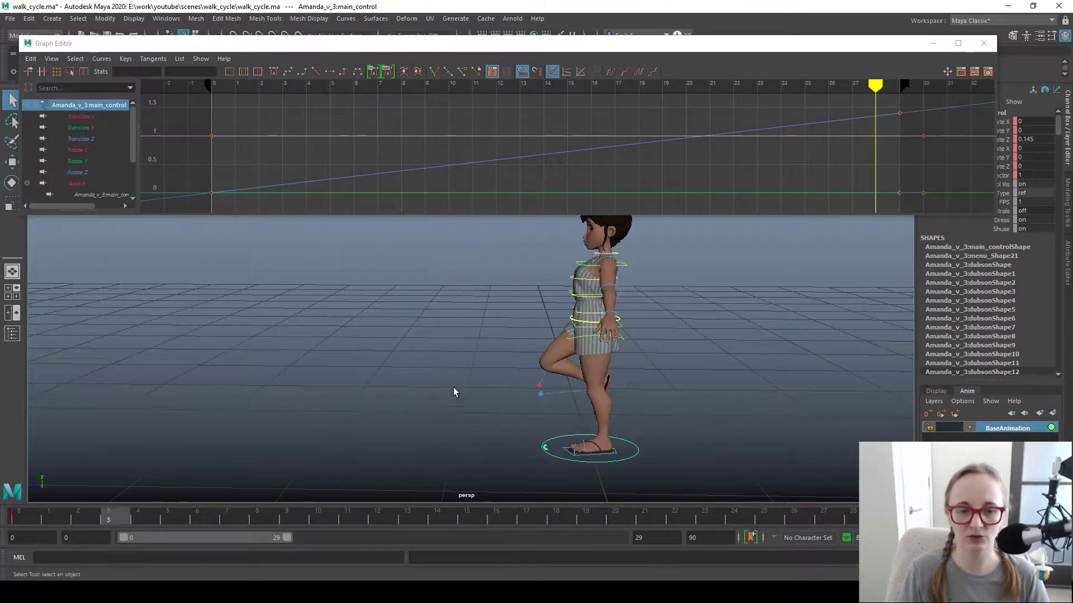
pyautogui.scroll(-3, 750, 347)
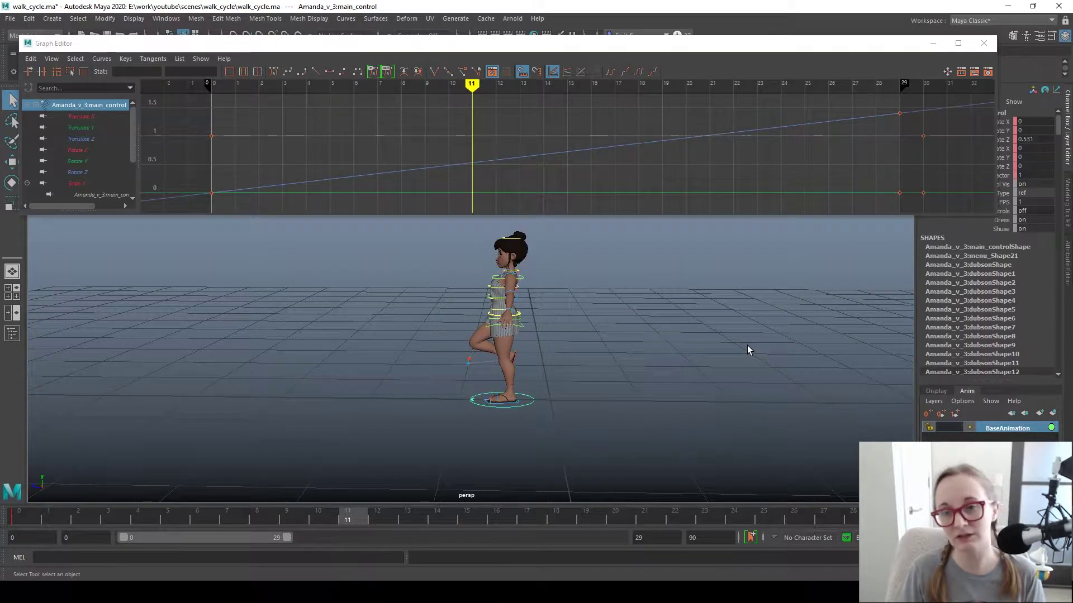
# - Create an empty animation layer with nothing selected and set its layer mode to Override
pyautogui.click(747, 345)
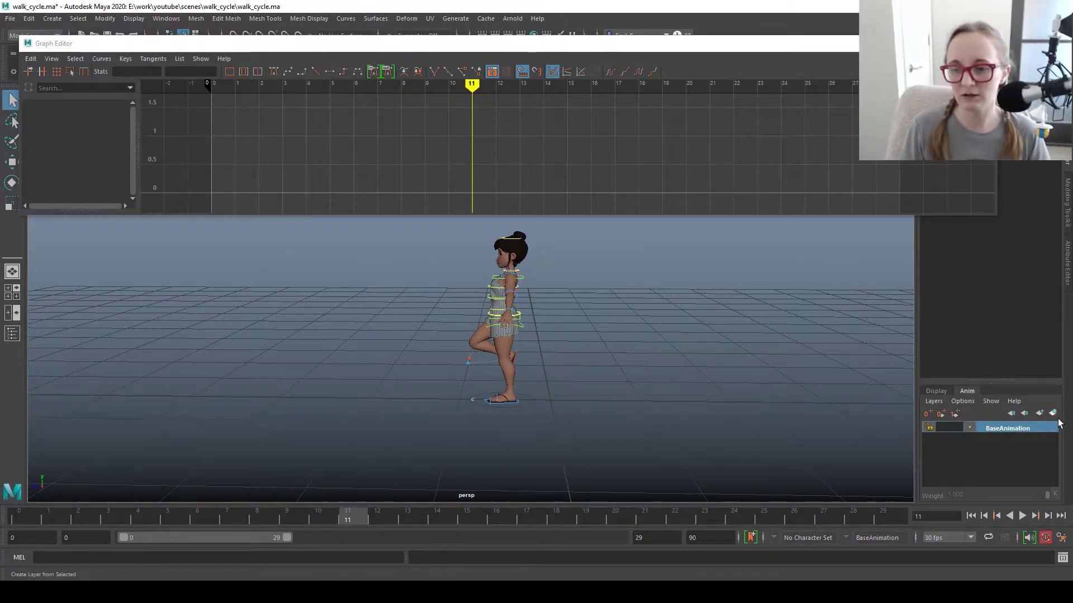
pyautogui.click(1039, 413)
pyautogui.rightClick(1008, 437)
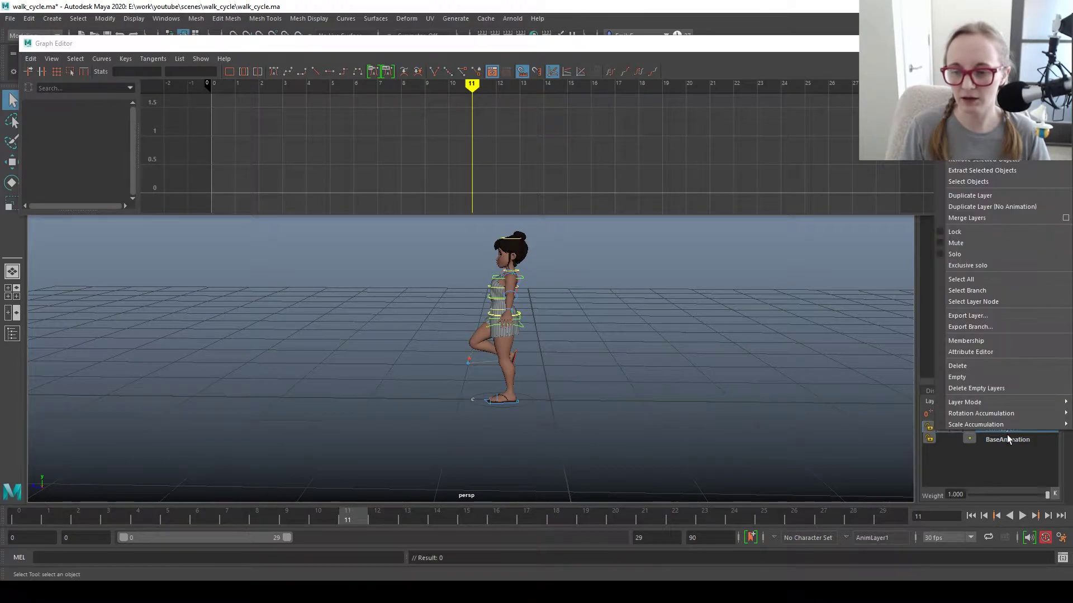
pyautogui.moveTo(973, 405)
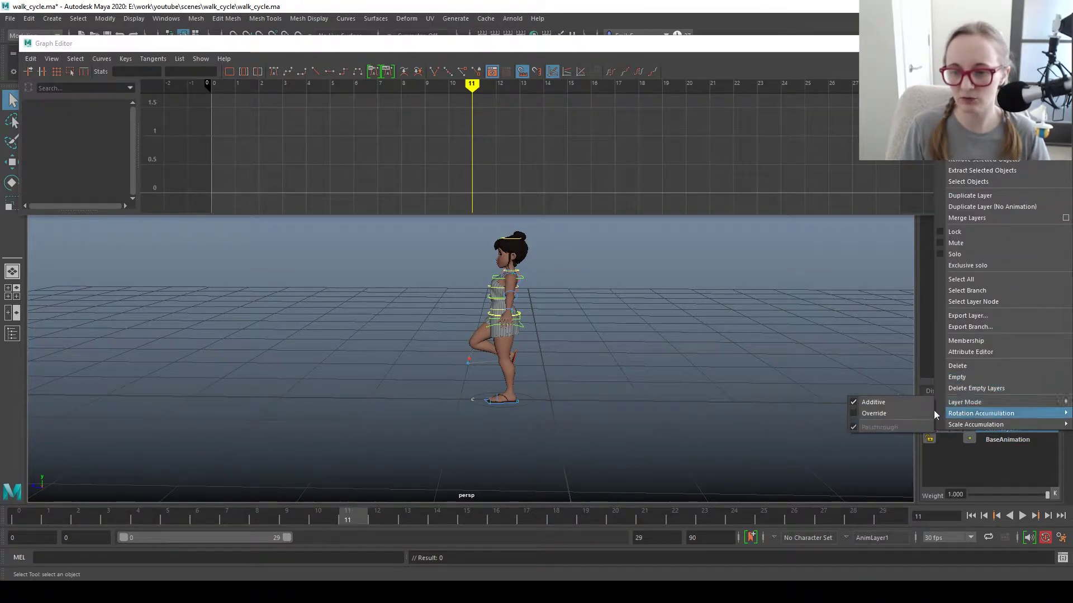
pyautogui.click(910, 420)
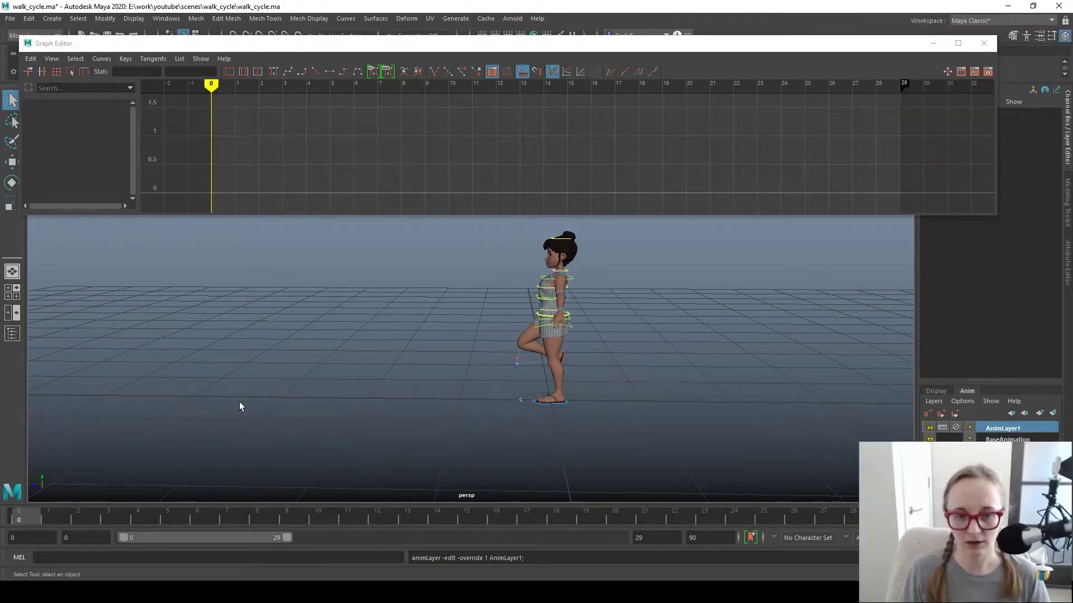
# - Select the main control and scrub its forward travel between frame 0 and frame 14
pyautogui.scroll(3, 588, 348)
pyautogui.keyDown('alt'); pyautogui.moveTo(588, 347); pyautogui.dragTo(608, 421, button='middle'); pyautogui.keyUp('alt')
pyautogui.moveTo(582, 395); pyautogui.dragTo(607, 431)
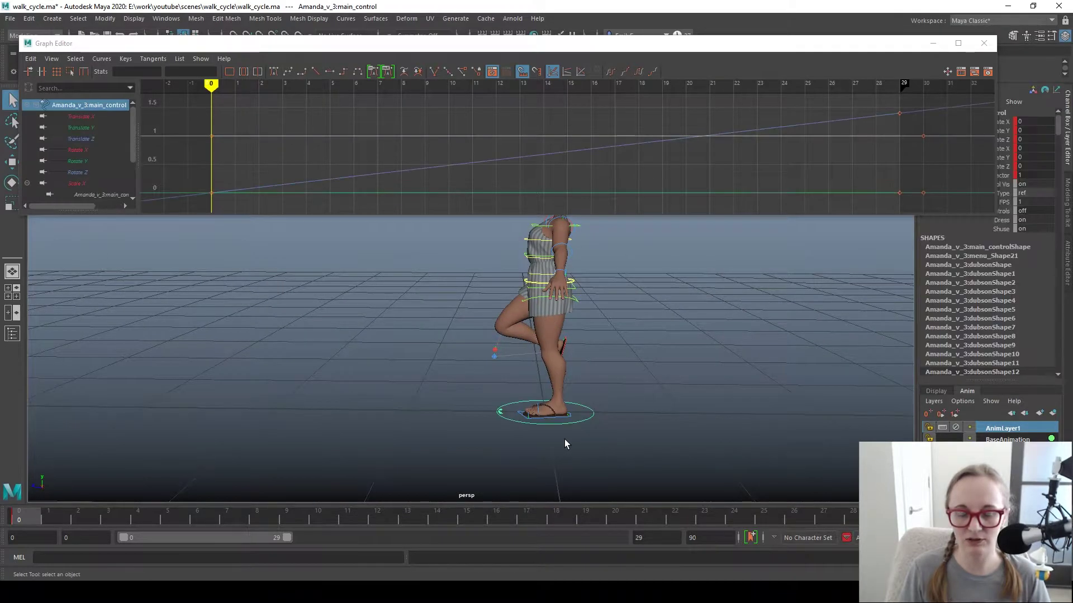
pyautogui.moveTo(38, 513); pyautogui.dragTo(435, 498)
pyautogui.click(434, 497)
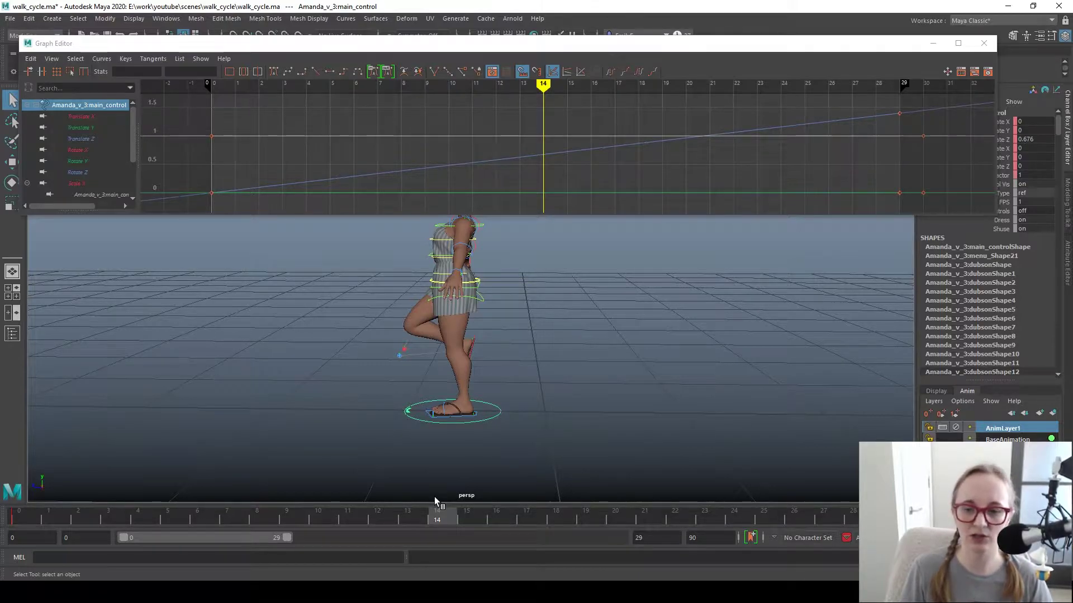
pyautogui.moveTo(434, 497); pyautogui.dragTo(18, 510)
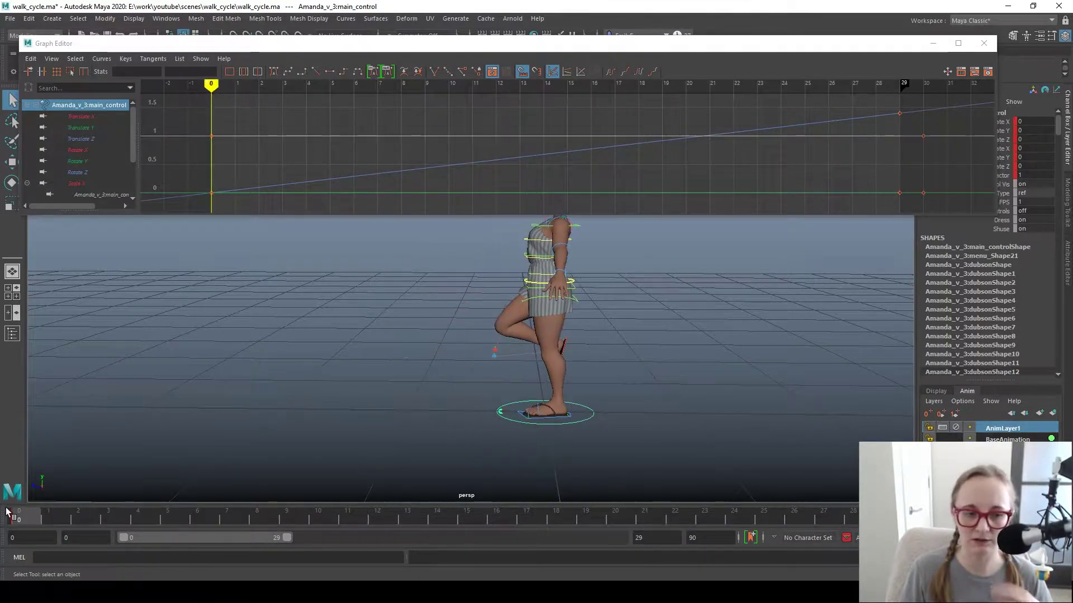
# - Add the main control to the new override layer and compare playback with the layer active and muted
pyautogui.rightClick(983, 432)
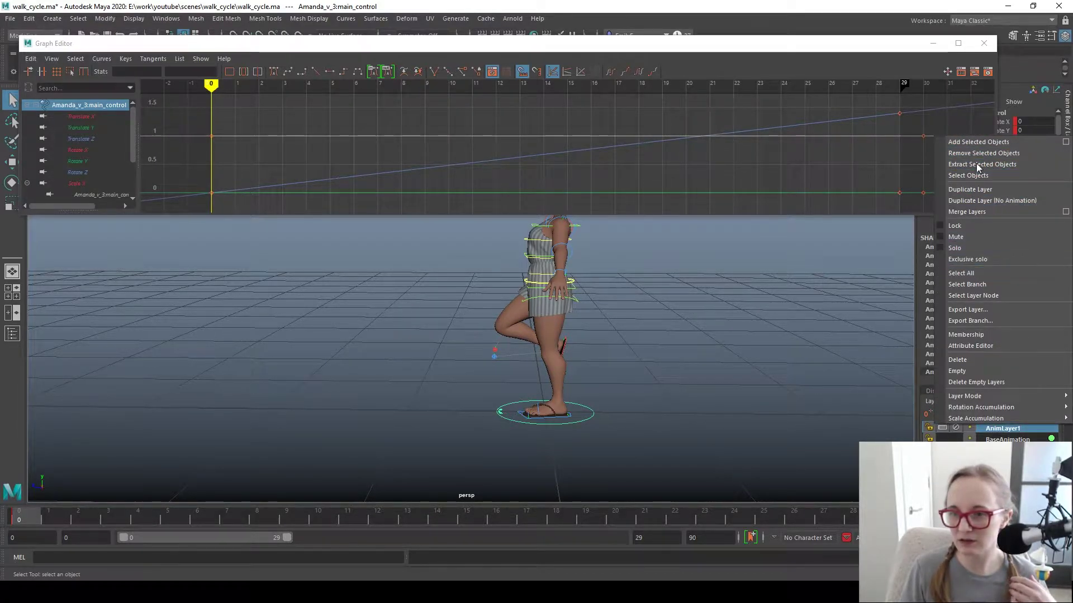
pyautogui.click(989, 142)
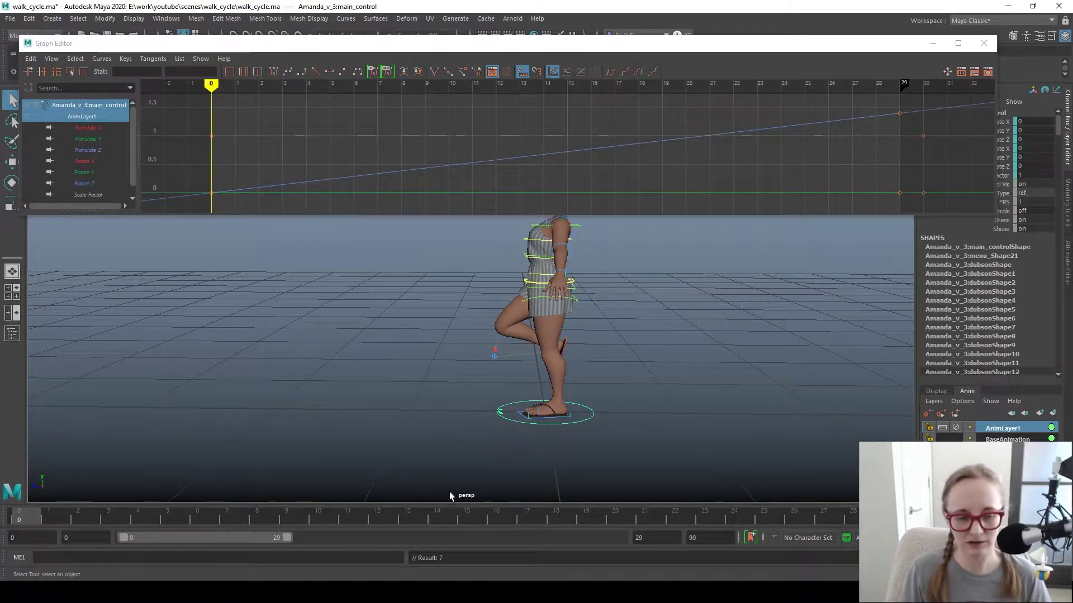
pyautogui.hotkey('alt', 'v')
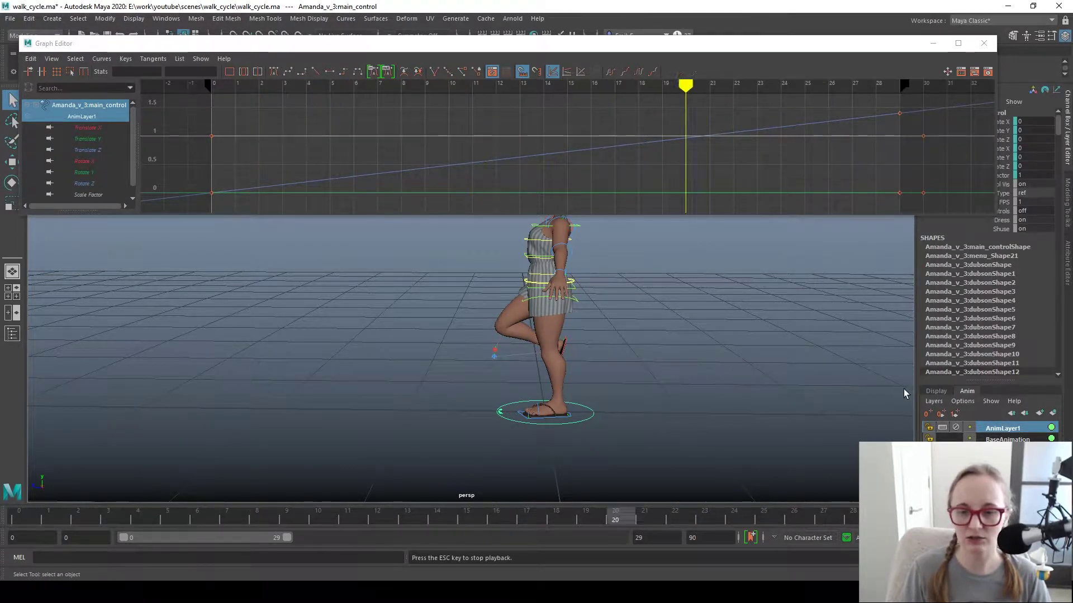
pyautogui.click(929, 427)
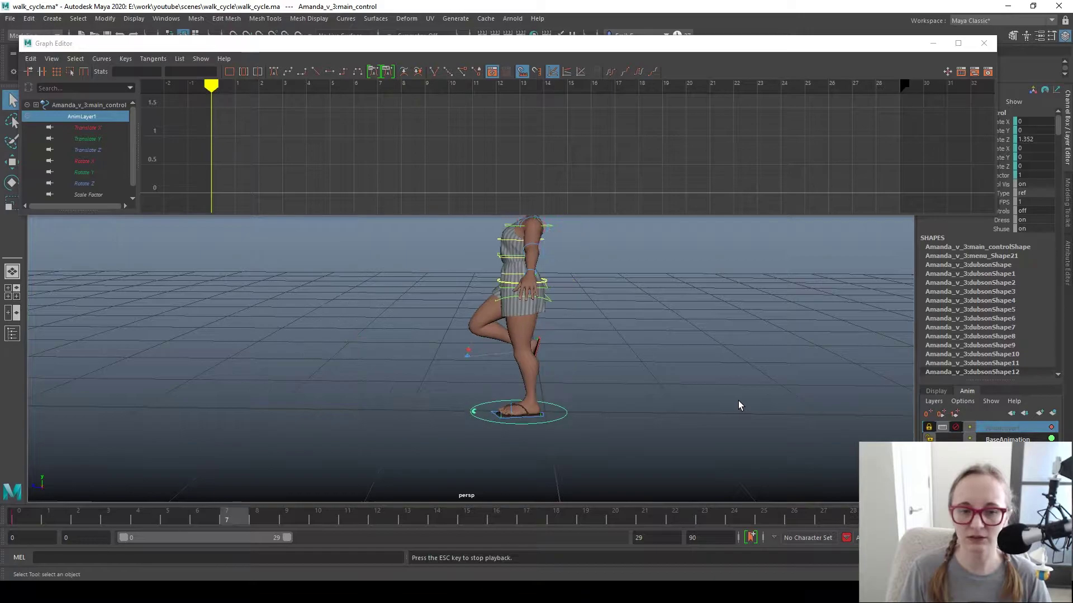
pyautogui.hotkey('alt', 'v')
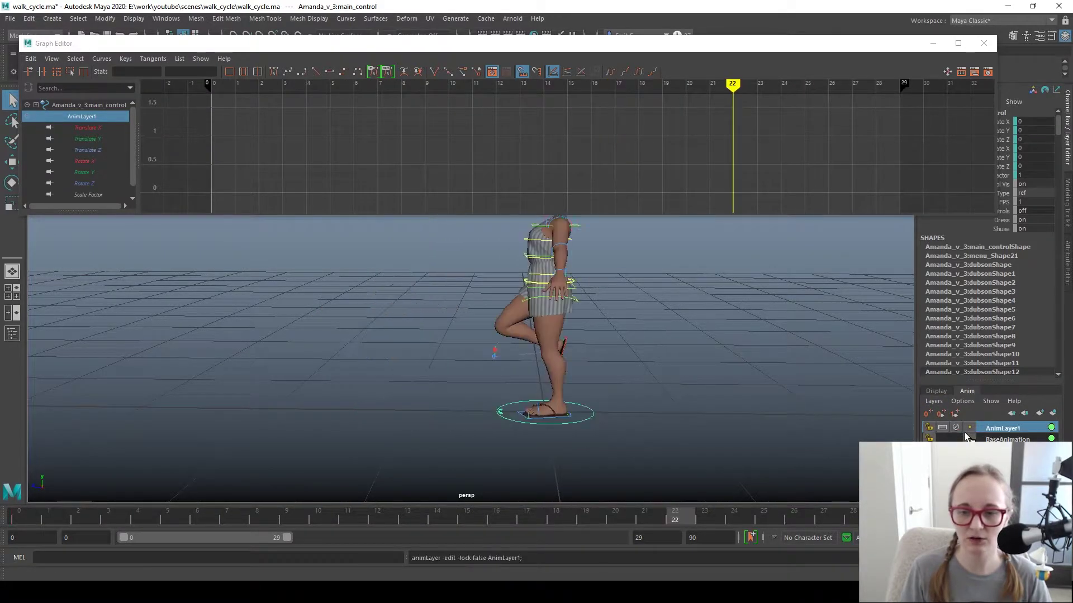
# - Rename the new animation layer as Root_Motion
pyautogui.doubleClick(1012, 429)
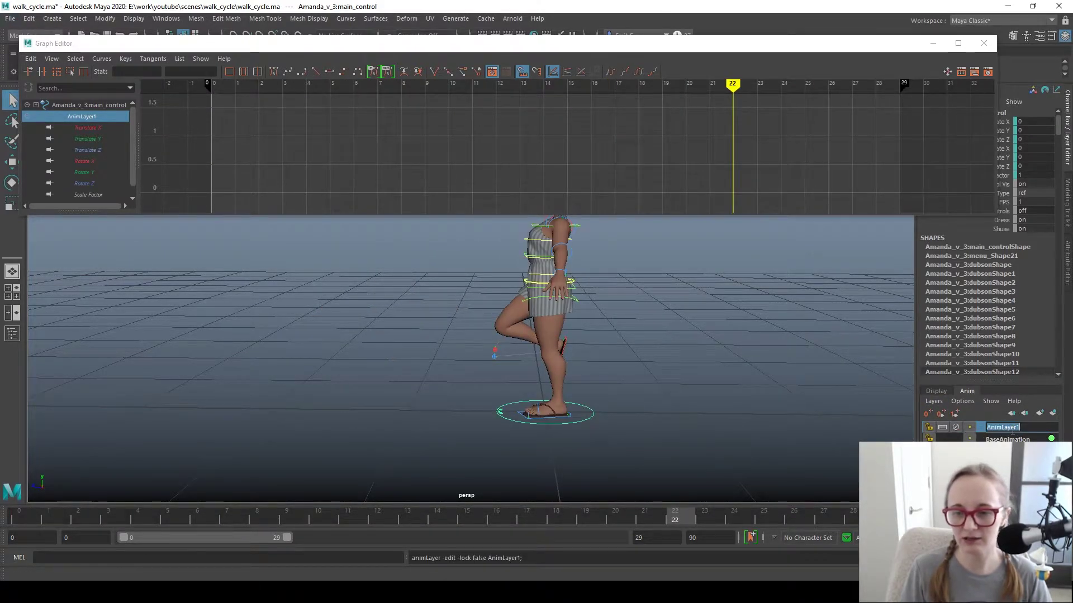
pyautogui.write('Root')
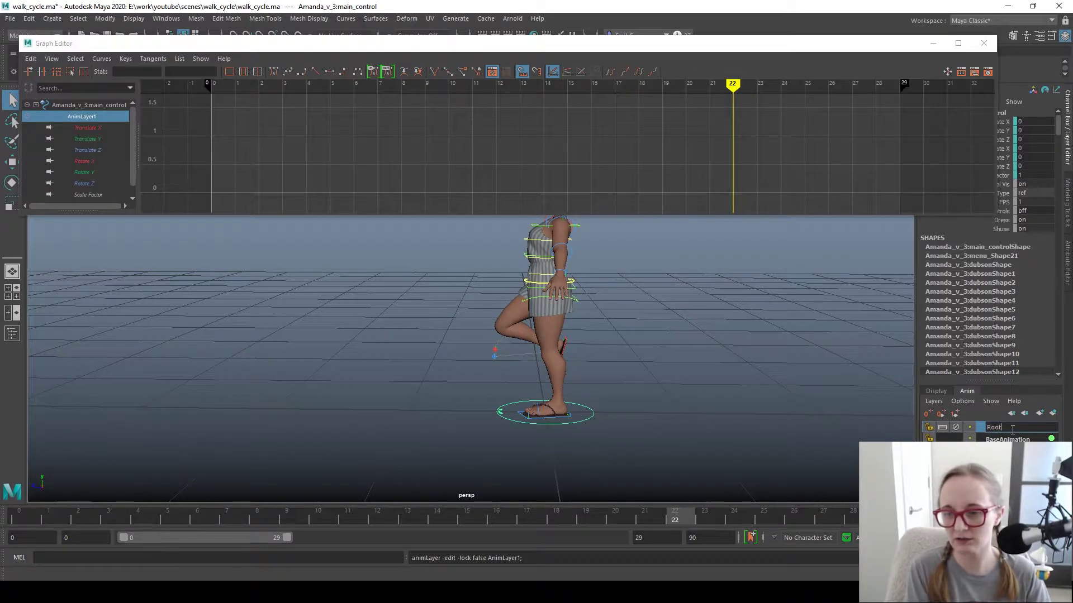
pyautogui.write('_Mai')
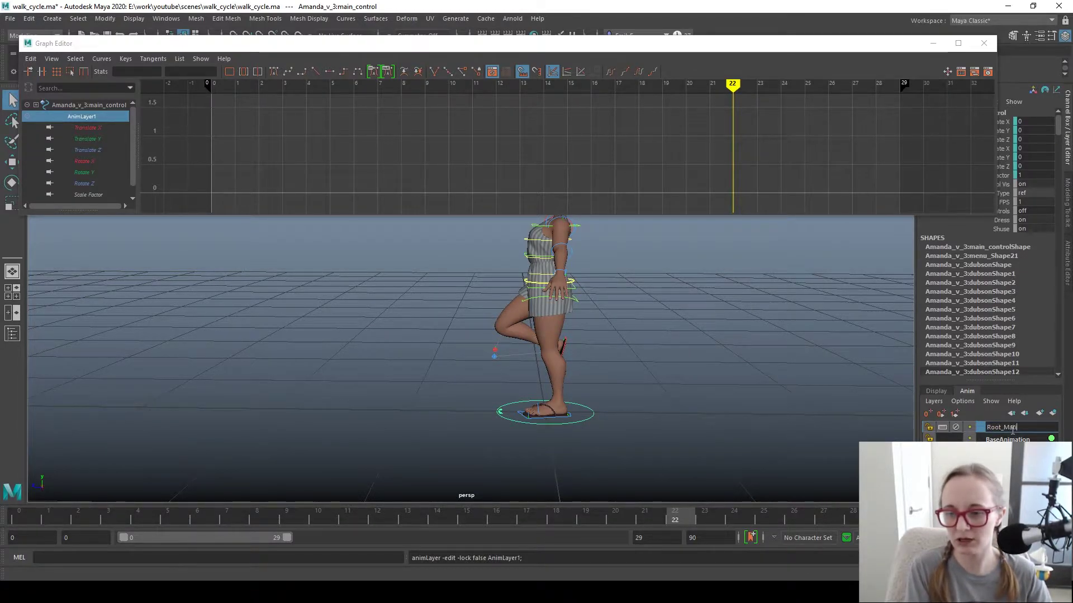
pyautogui.write('tion')
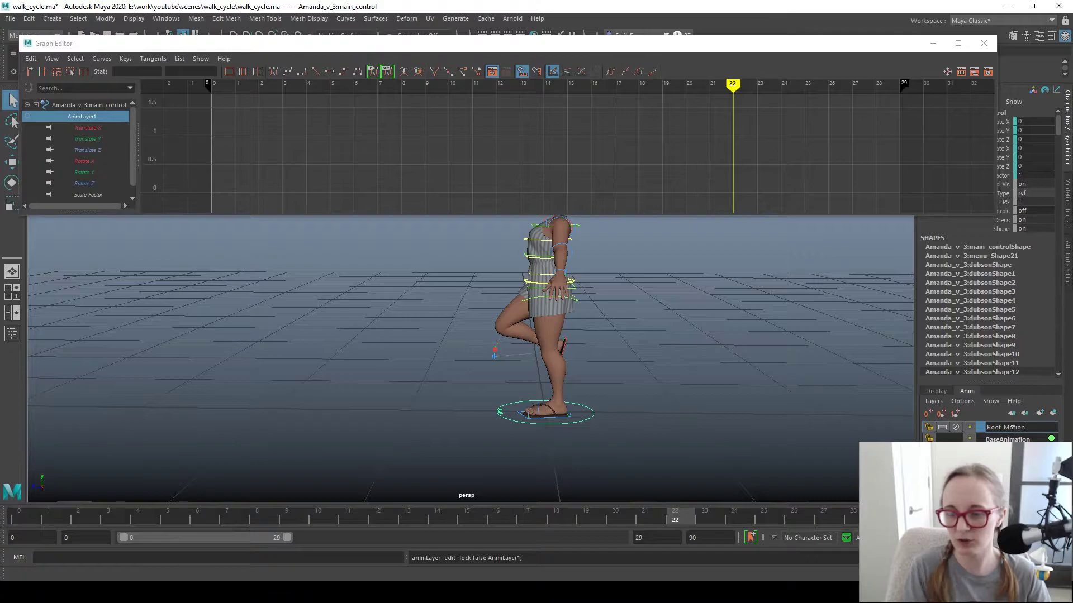
pyautogui.press('Return')
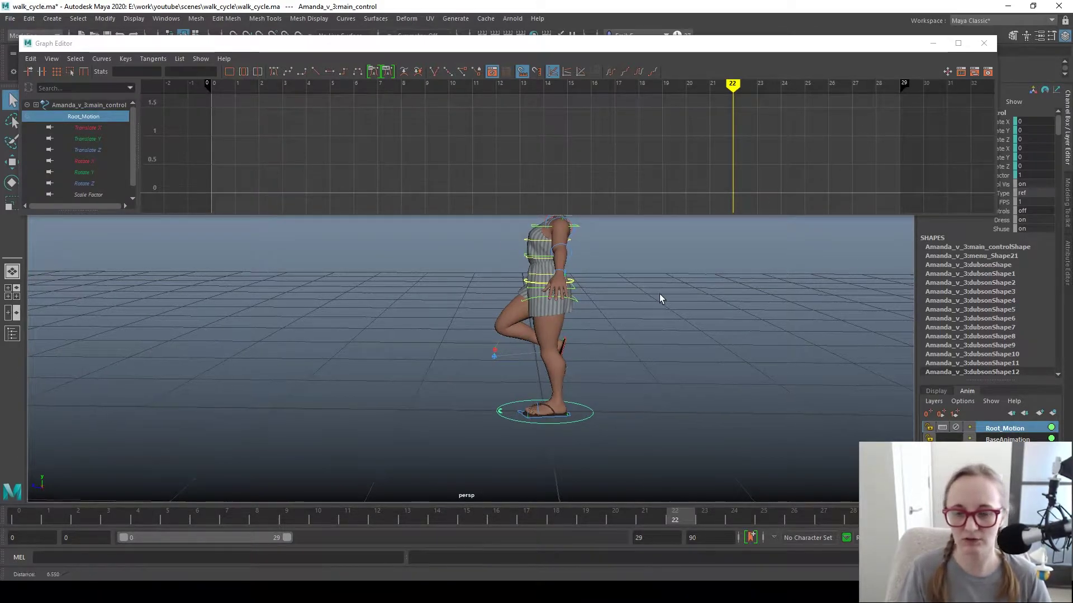
# - Activate the BaseAnimation layer with Root_Motion muted and locked, play the forward movement, and return to frame 0
pyautogui.scroll(-2, 535, 364)
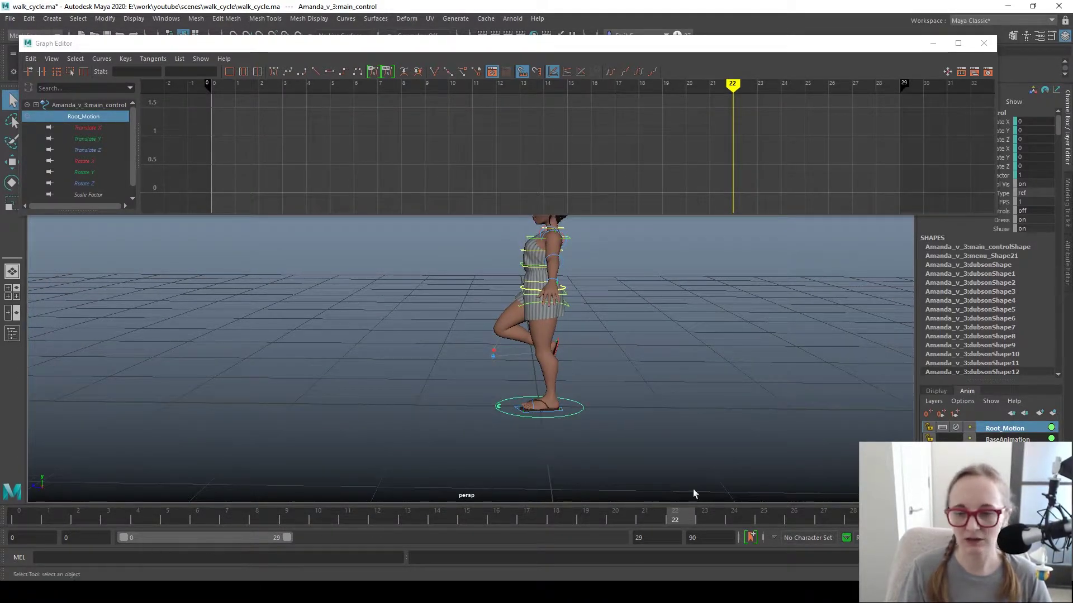
pyautogui.click(1006, 438)
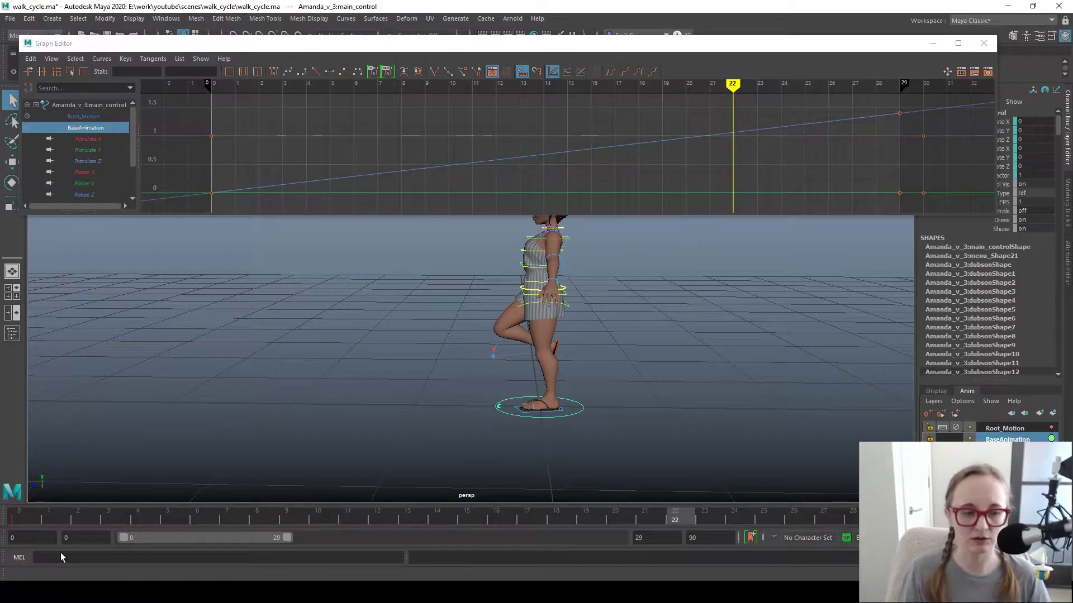
pyautogui.click(27, 520)
pyautogui.click(956, 428)
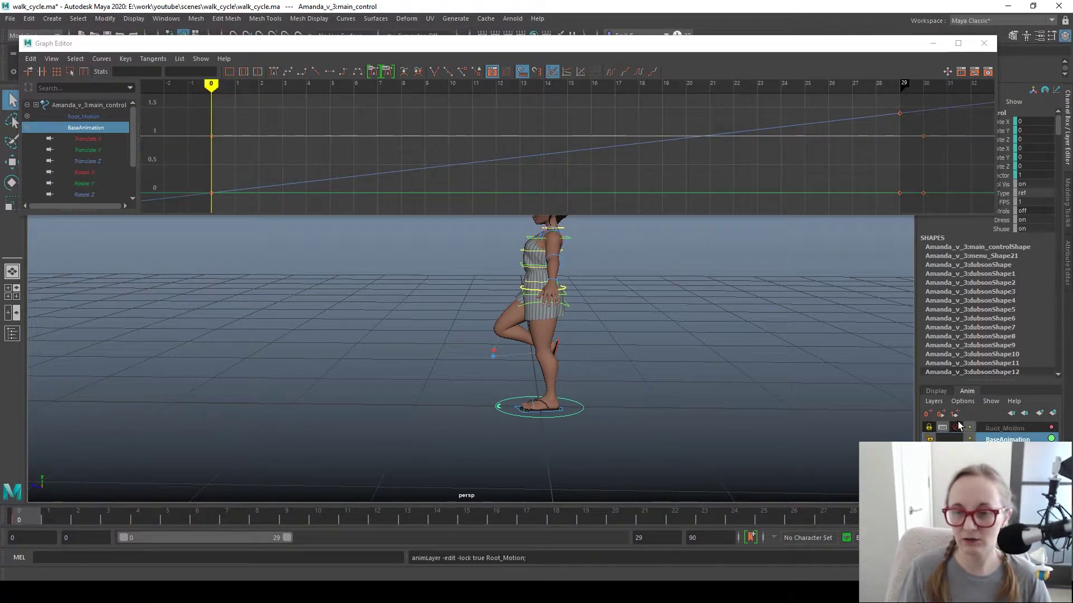
pyautogui.hotkey('alt', 'v')
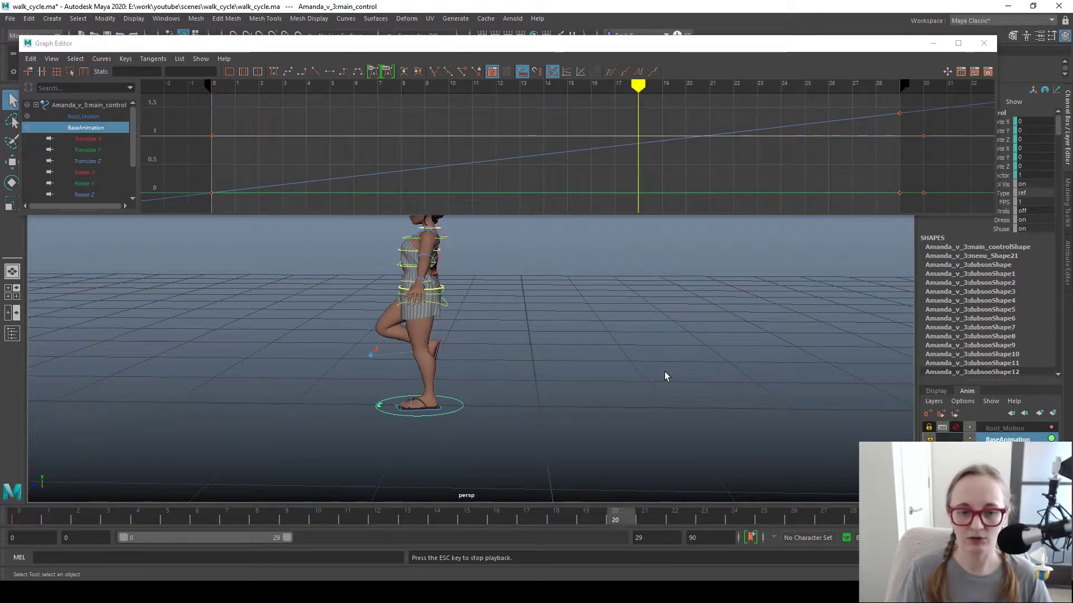
pyautogui.click(18, 517)
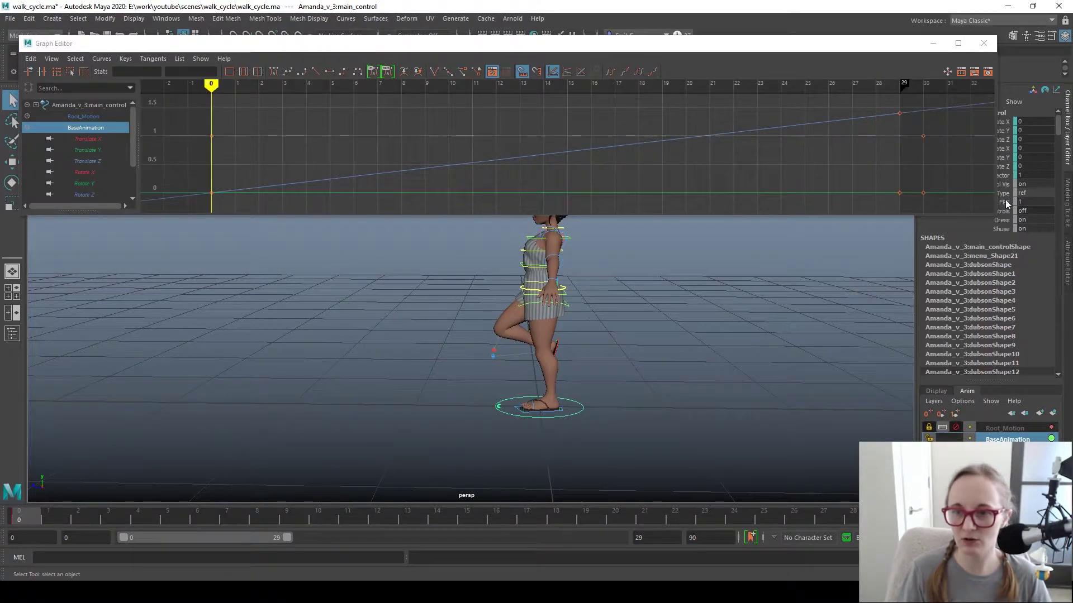
# - Mute the main control's Translate Z channel on the BaseAnimation layer and play the loop
pyautogui.moveTo(998, 222); pyautogui.dragTo(961, 217)
pyautogui.click(1000, 141)
pyautogui.press('w')
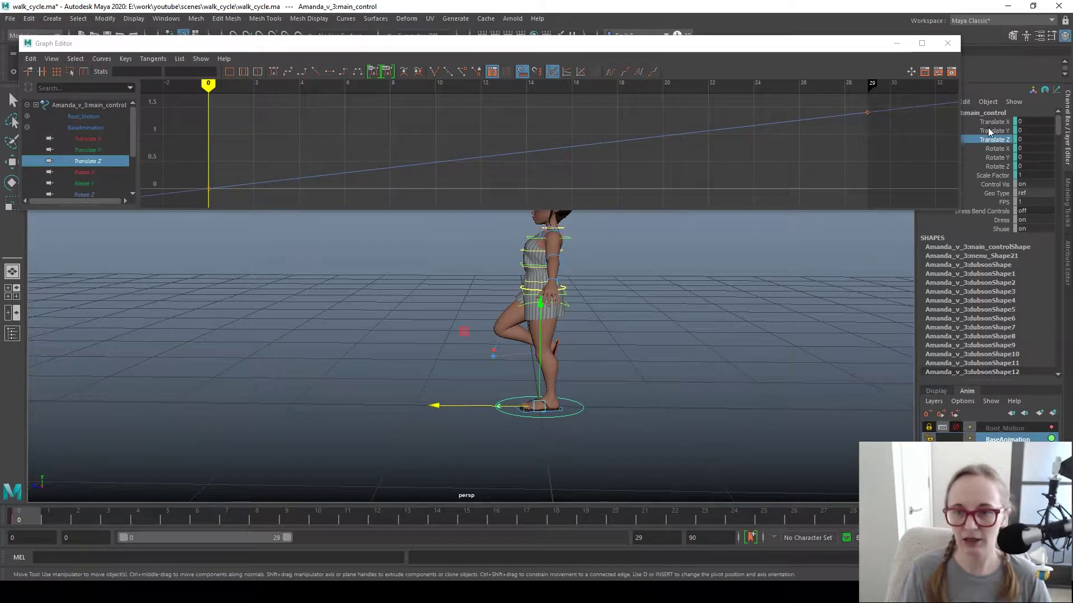
pyautogui.rightClick(990, 137)
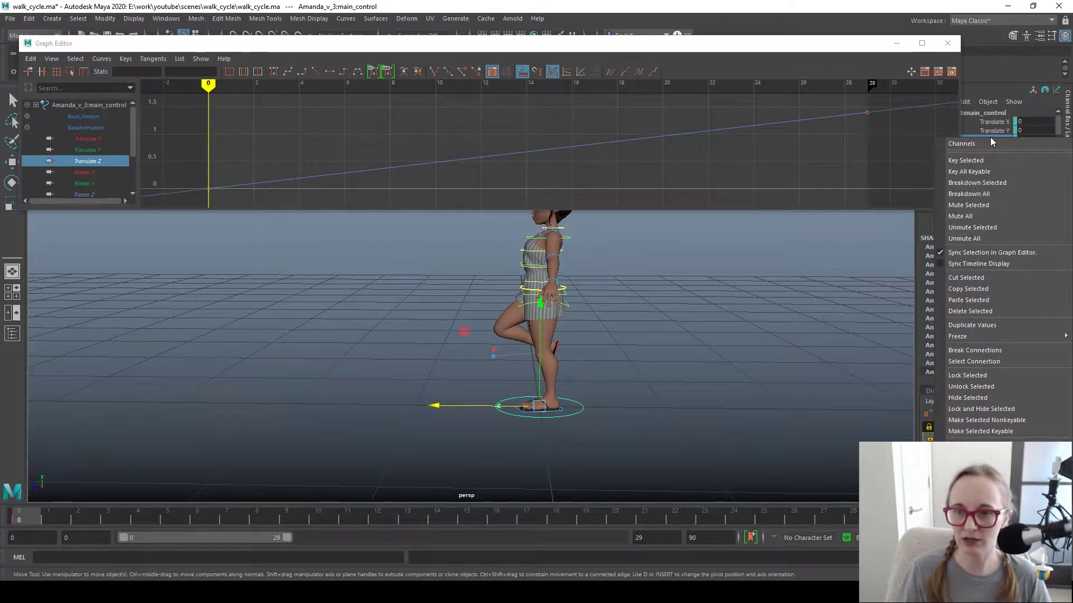
pyautogui.click(989, 205)
pyautogui.moveTo(177, 128); pyautogui.dragTo(538, 253)
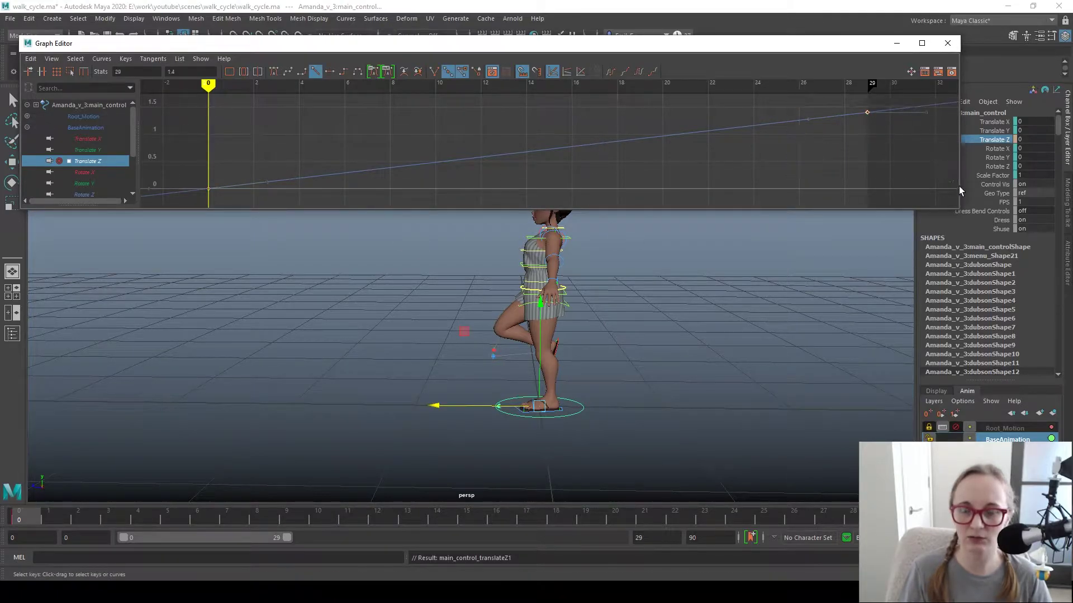
pyautogui.hotkey('alt', 'v')
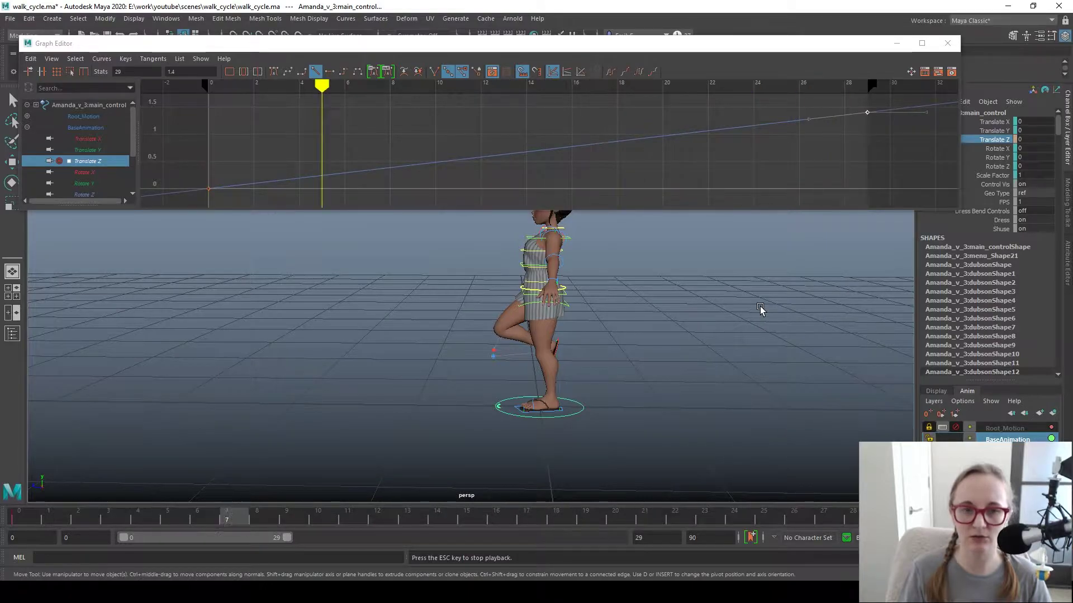
# - Stop playback and unmute the main control's Translate Z channel on the BaseAnimation layer
pyautogui.press('Escape')
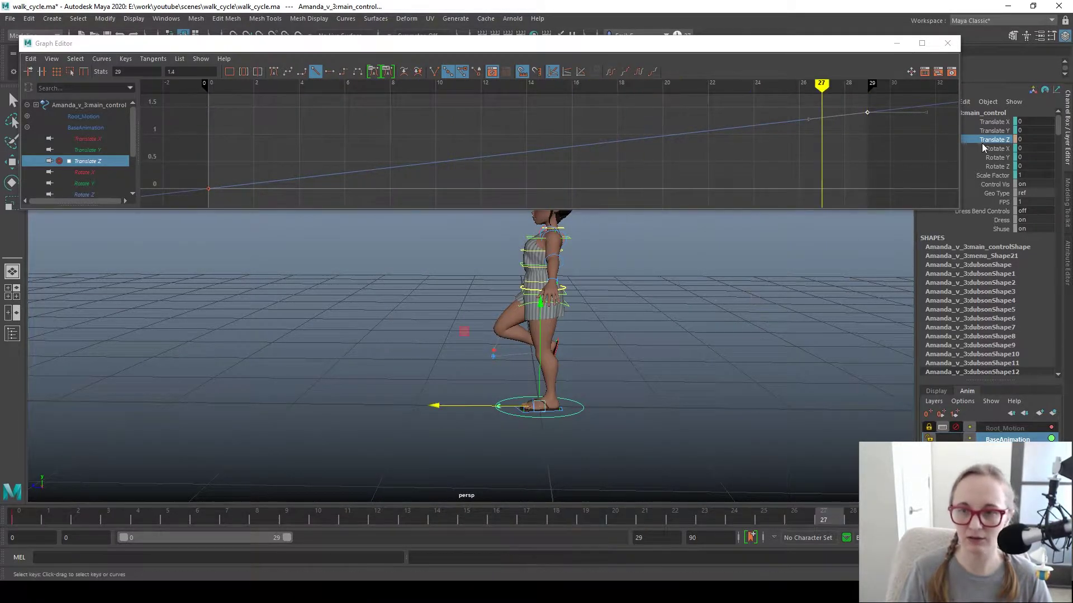
pyautogui.rightClick(988, 147)
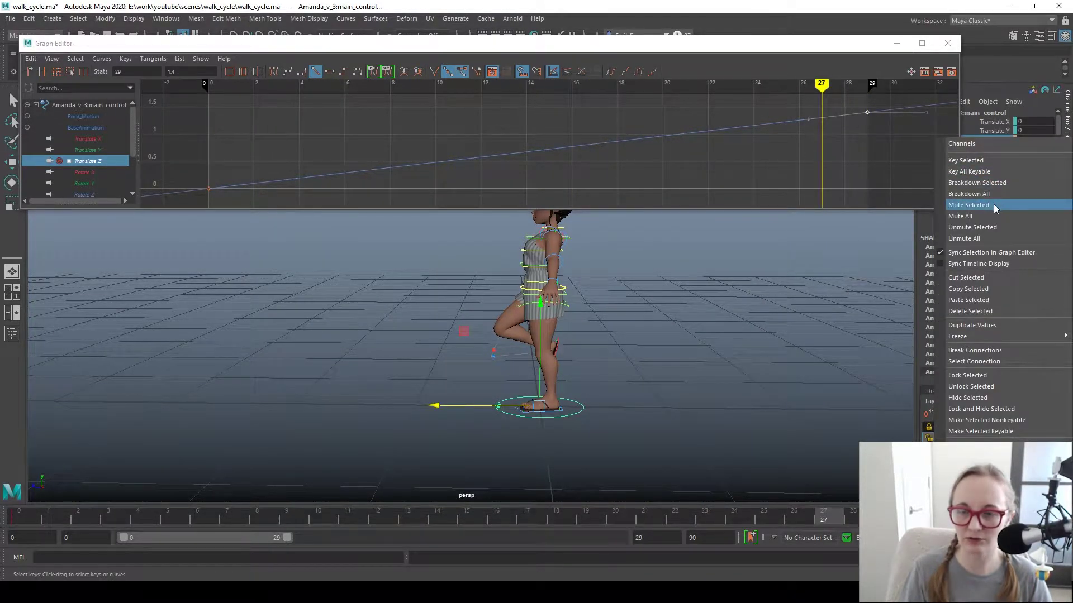
pyautogui.click(990, 228)
# - Select the Root_Motion animation layer, then unmute and unlock it
pyautogui.click(994, 431)
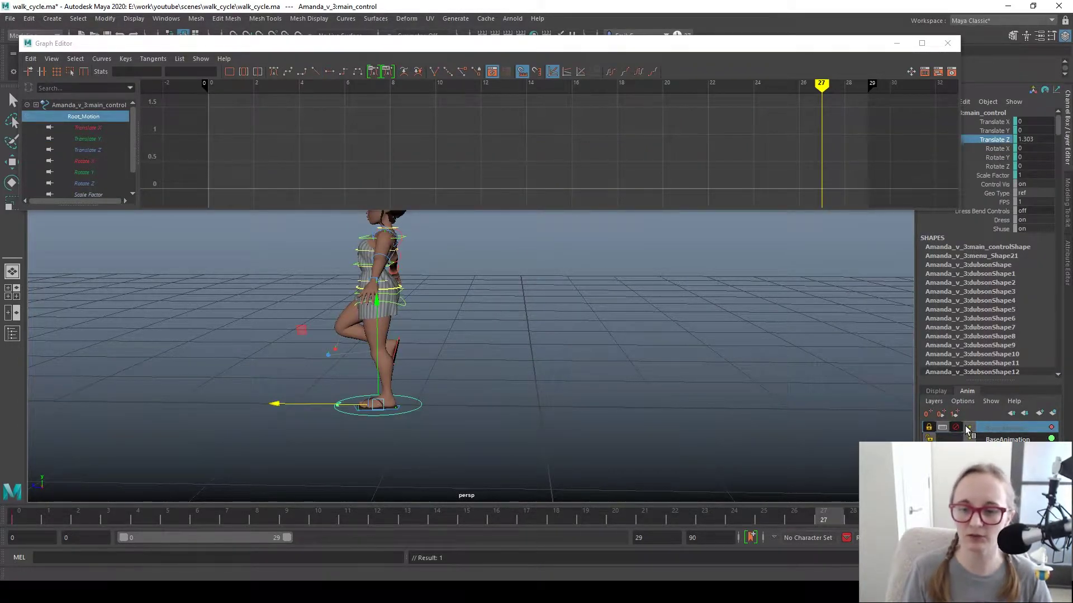
pyautogui.click(956, 427)
pyautogui.click(956, 427)
pyautogui.click(964, 434)
pyautogui.rightClick(1002, 139)
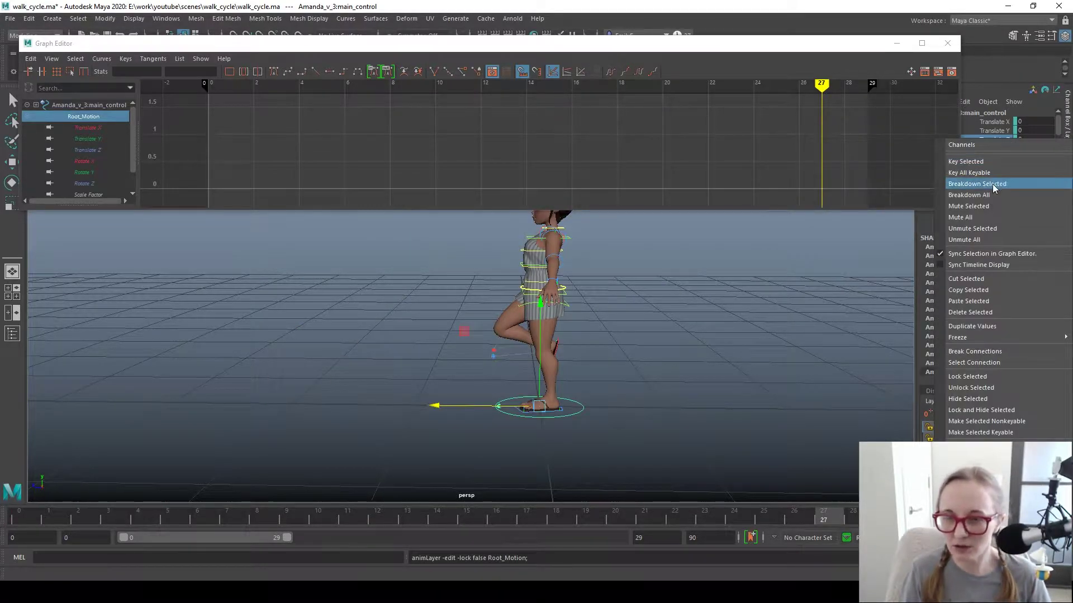
pyautogui.click(983, 136)
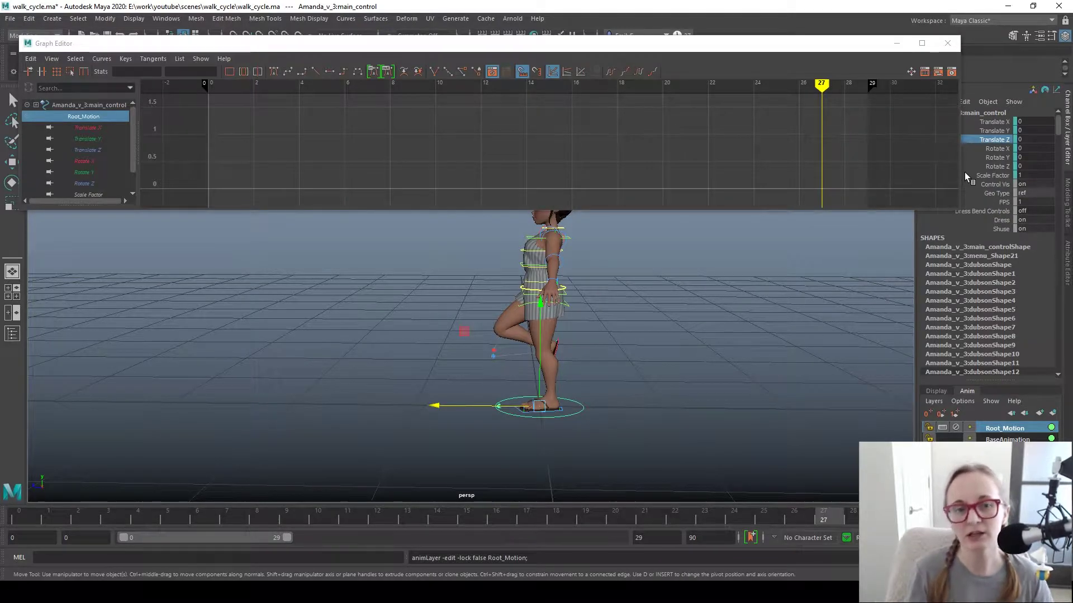
pyautogui.scroll(-1, 689, 320)
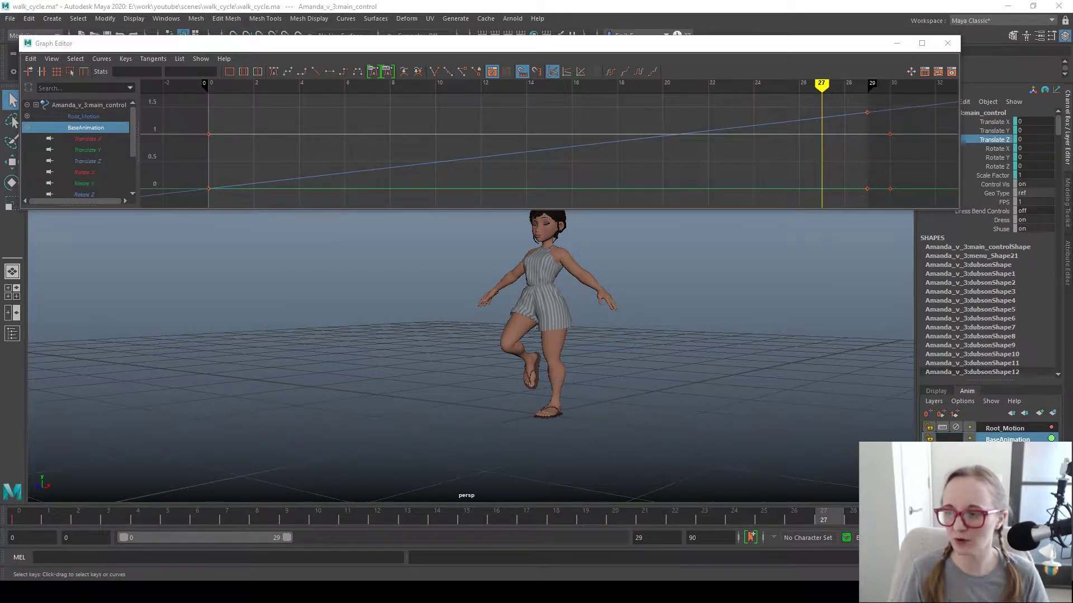
pyautogui.hotkey('alt', 'Tab')
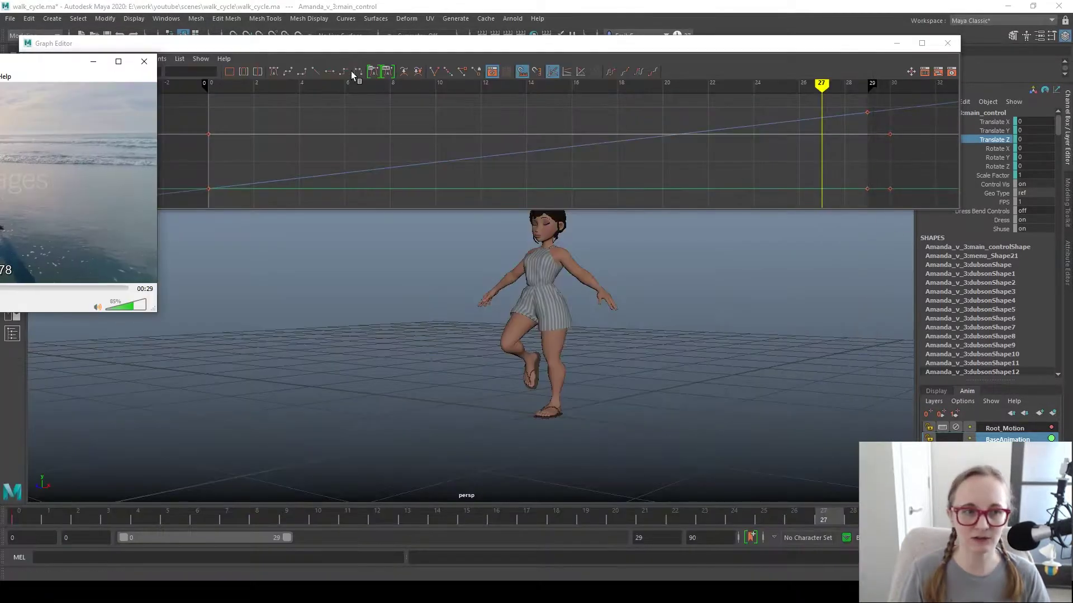
pyautogui.moveTo(24, 72); pyautogui.dragTo(427, 117)
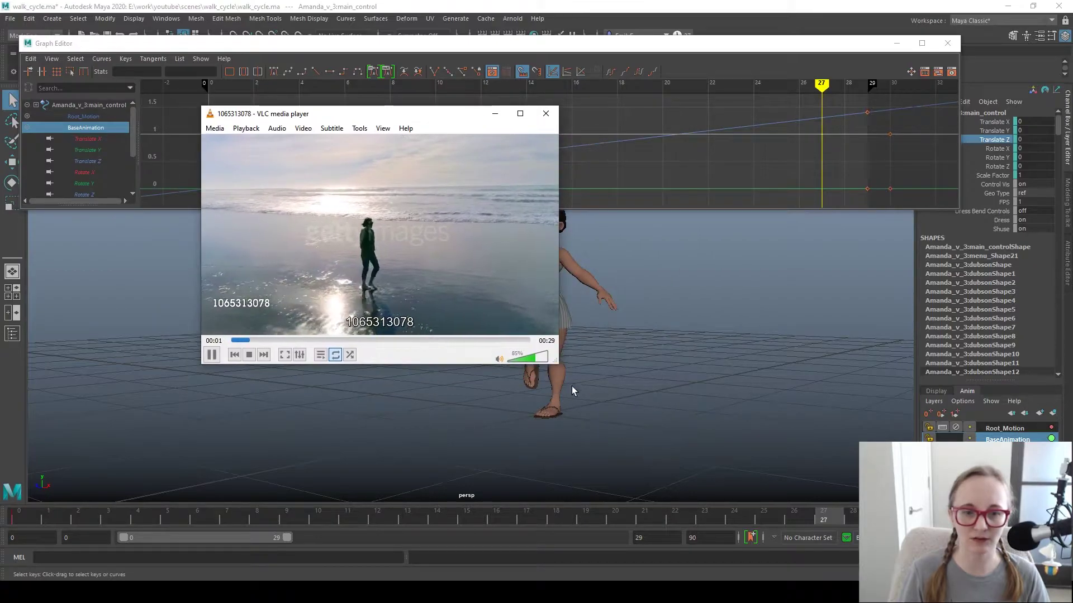
pyautogui.moveTo(557, 366); pyautogui.dragTo(833, 455)
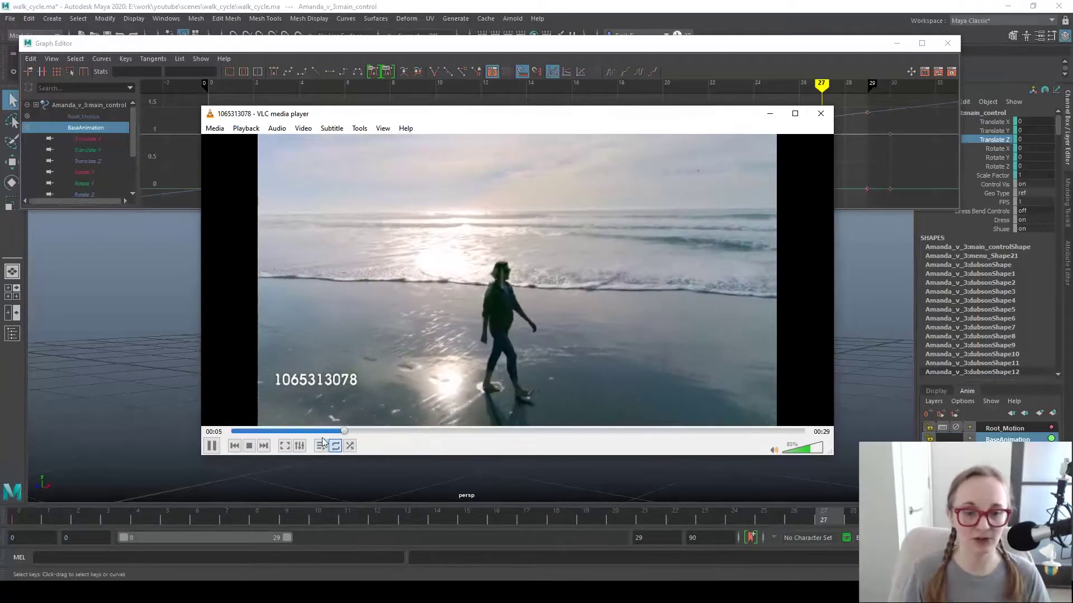
pyautogui.click(237, 430)
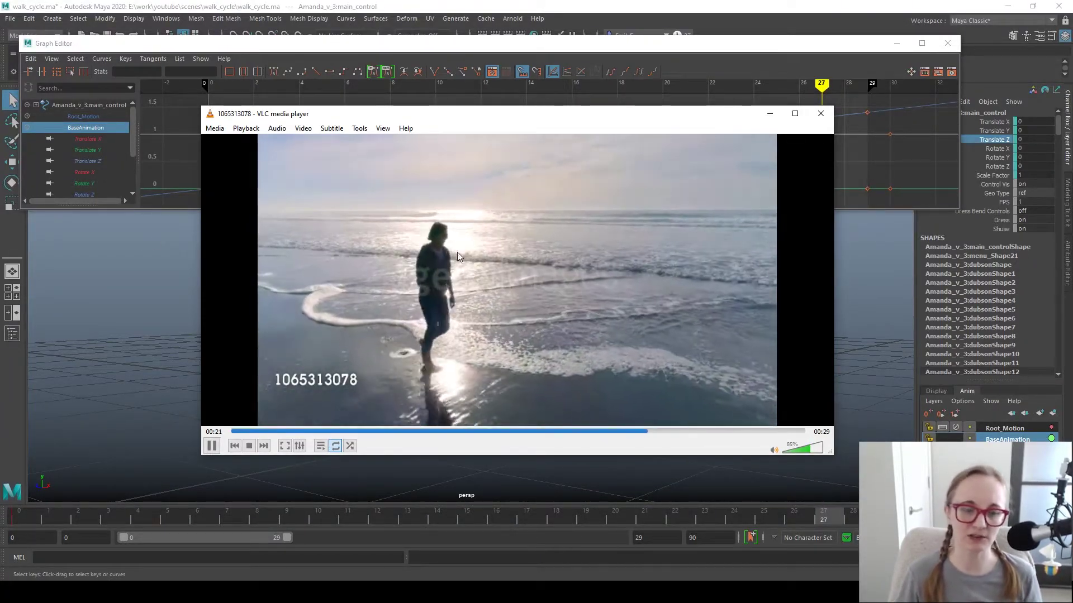
pyautogui.click(566, 431)
pyautogui.click(259, 431)
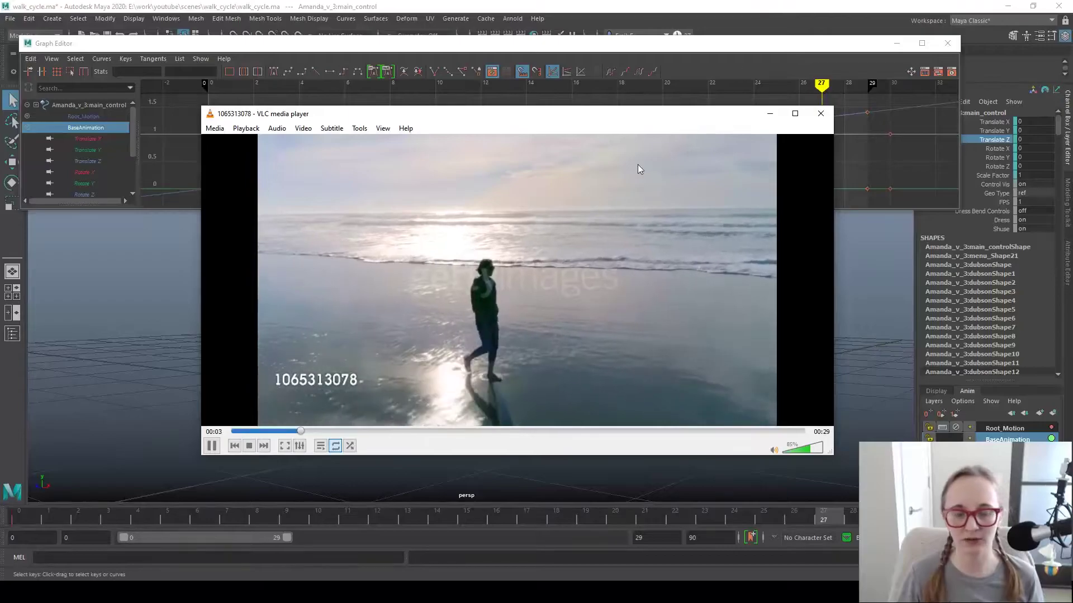
pyautogui.click(820, 113)
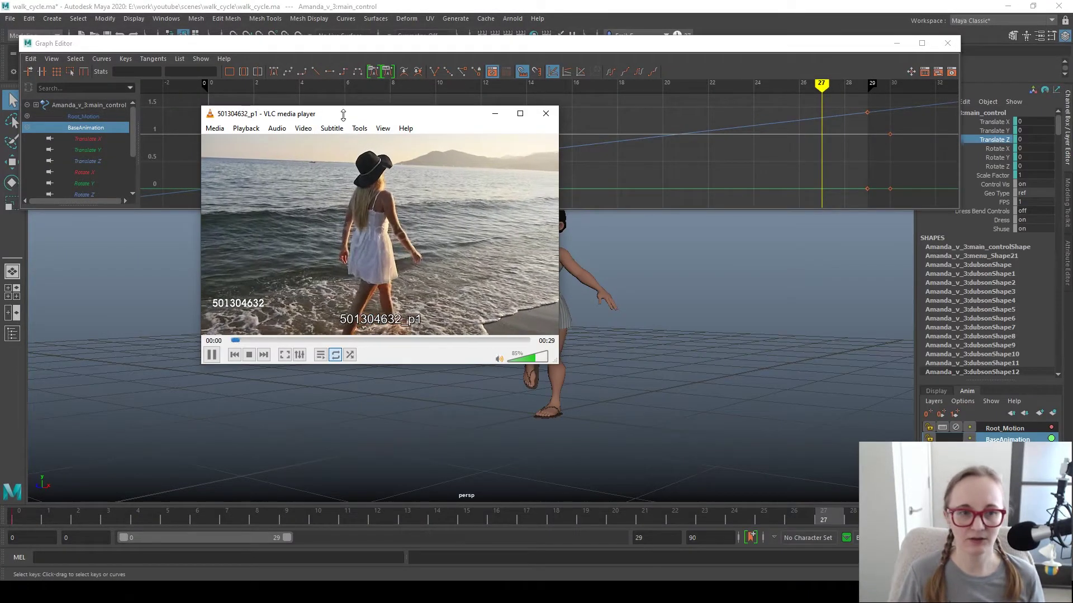
# - Study the walking references 501304632_p1 and 473013379_p1 in enlarged player windows, then close the player
pyautogui.moveTo(343, 115); pyautogui.dragTo(264, 125)
pyautogui.moveTo(488, 372); pyautogui.dragTo(758, 474)
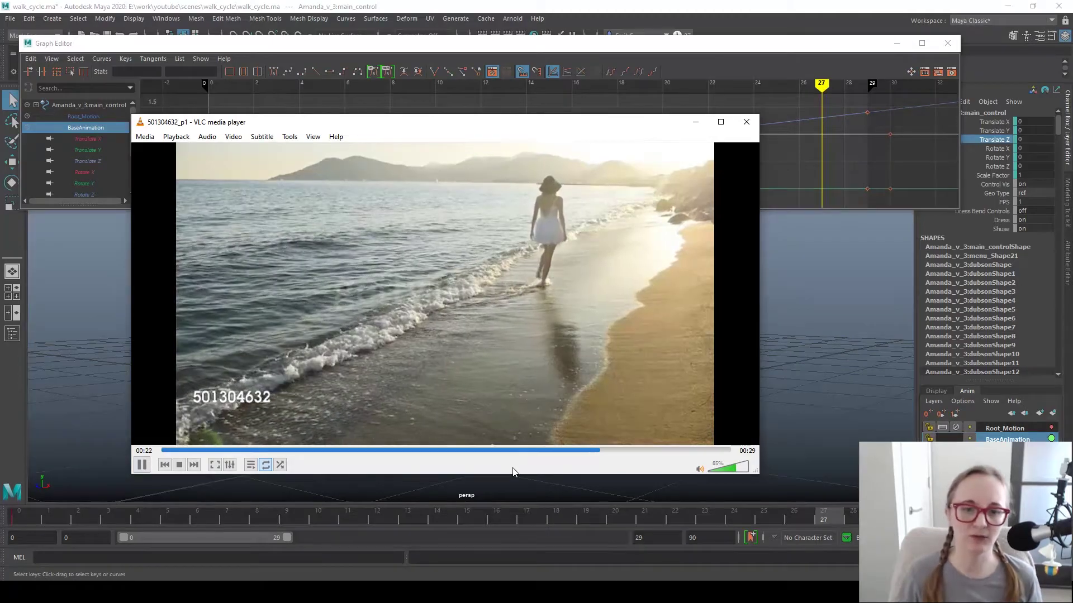
pyautogui.click(298, 450)
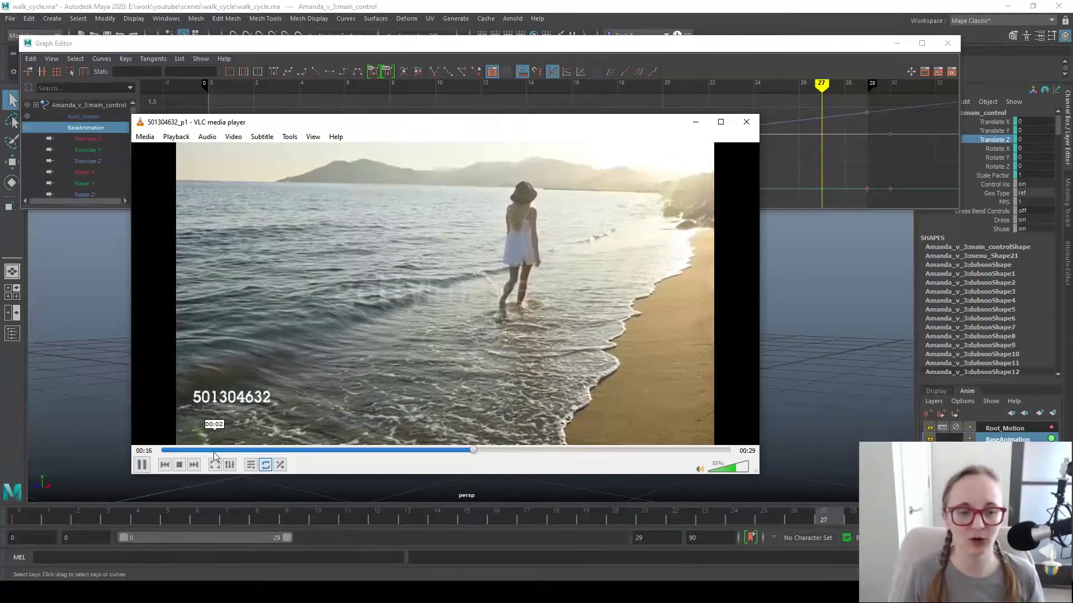
pyautogui.click(184, 450)
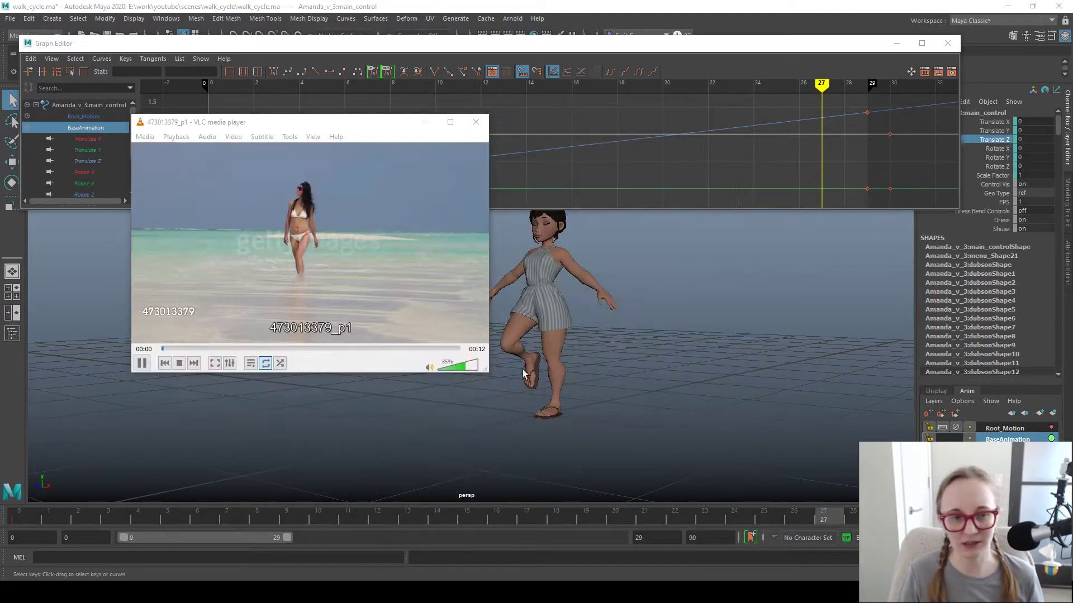
pyautogui.moveTo(490, 373); pyautogui.dragTo(750, 531)
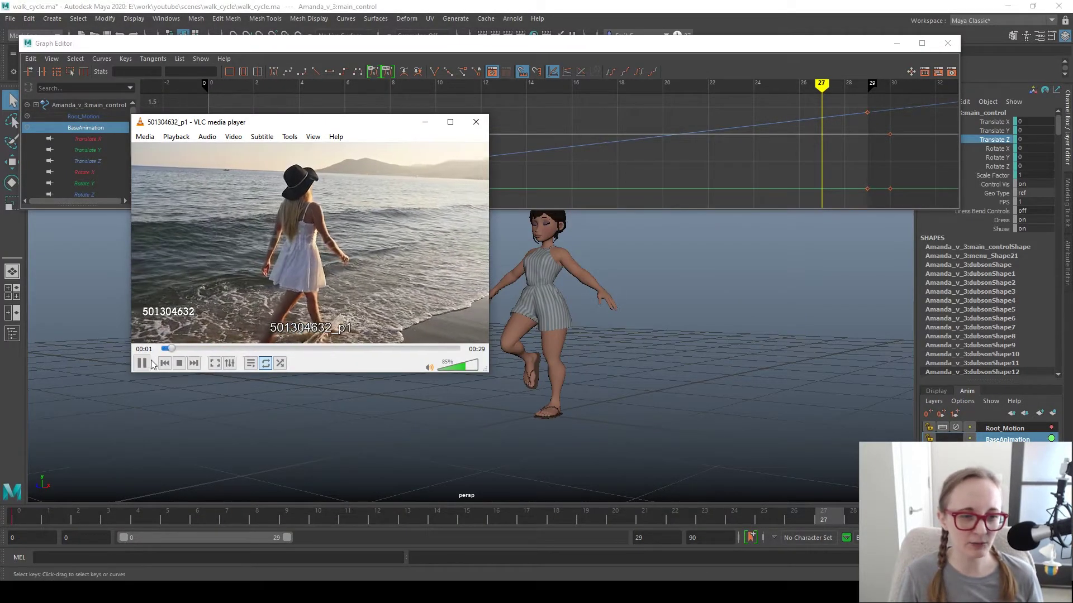
pyautogui.click(476, 122)
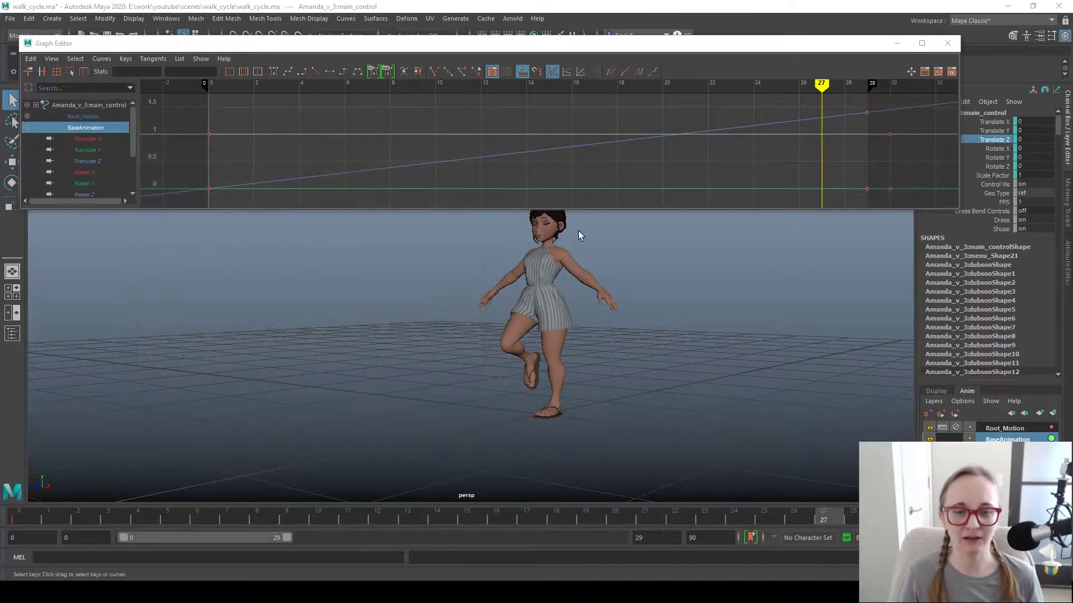
# - Examine the character's raised-leg pose in the Maya viewport from front and three-quarter angles
pyautogui.keyDown('alt'); pyautogui.moveTo(606, 376); pyautogui.dragTo(625, 374); pyautogui.keyUp('alt')
pyautogui.keyDown('alt'); pyautogui.moveTo(629, 301); pyautogui.dragTo(629, 359, button='middle'); pyautogui.keyUp('alt')
pyautogui.keyDown('alt'); pyautogui.moveTo(517, 340); pyautogui.dragTo(621, 346, button='right'); pyautogui.keyUp('alt')
pyautogui.keyDown('alt'); pyautogui.moveTo(621, 347); pyautogui.dragTo(534, 336); pyautogui.keyUp('alt')
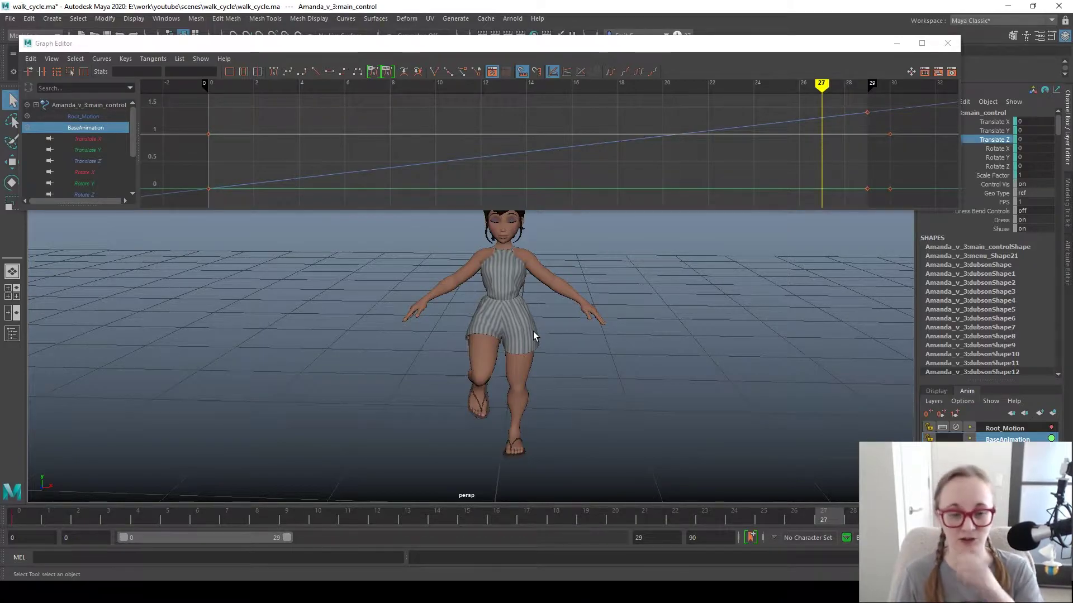
pyautogui.keyDown('alt'); pyautogui.moveTo(533, 332); pyautogui.dragTo(486, 334); pyautogui.keyUp('alt')
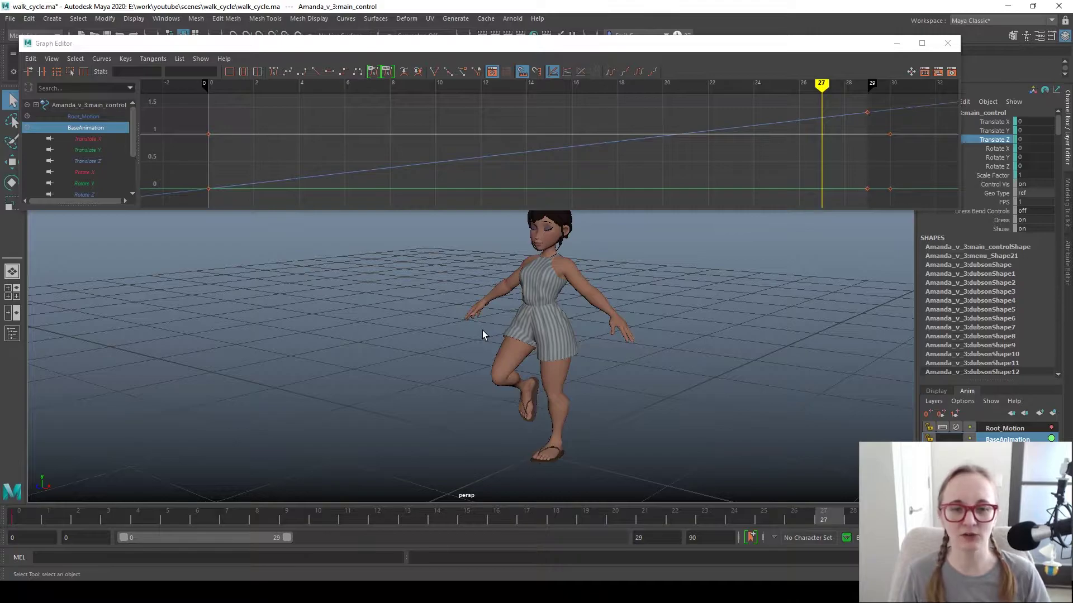
pyautogui.keyDown('alt'); pyautogui.moveTo(566, 364); pyautogui.dragTo(534, 358); pyautogui.keyUp('alt')
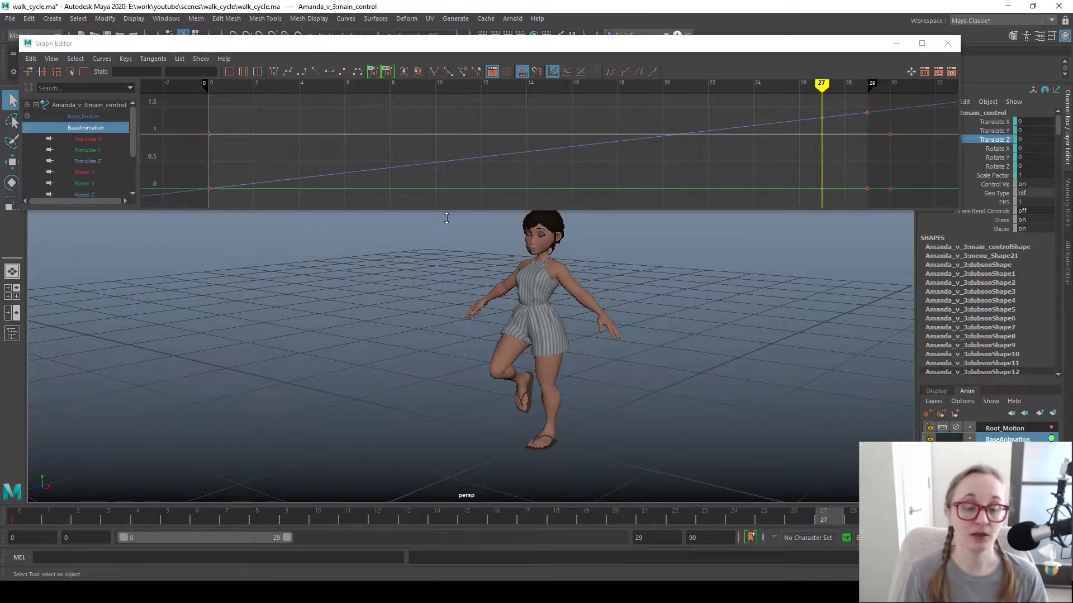
pyautogui.keyDown('alt'); pyautogui.moveTo(489, 291); pyautogui.dragTo(515, 305); pyautogui.keyUp('alt')
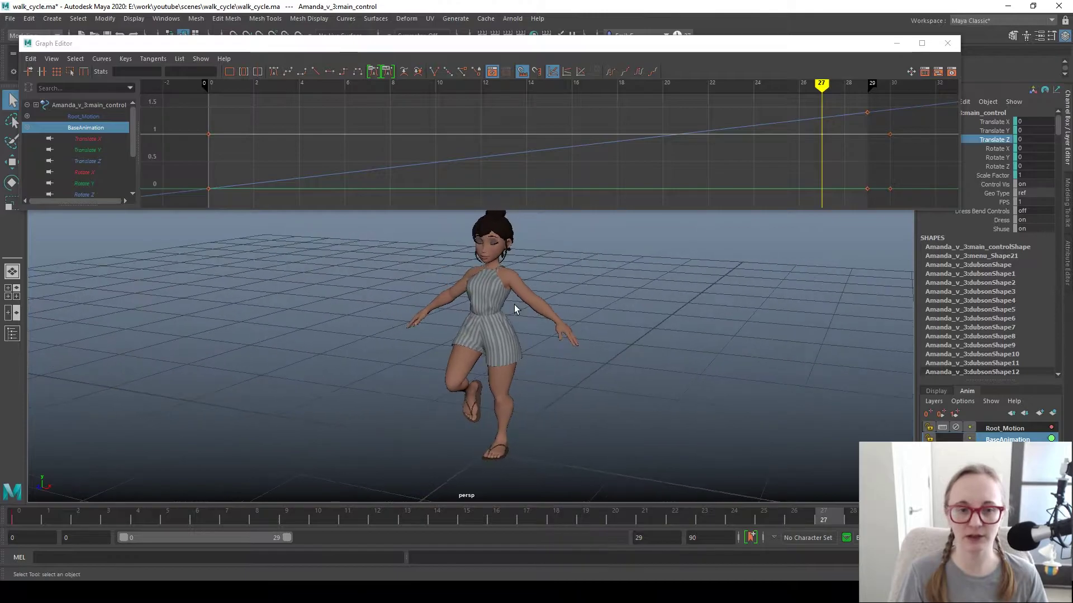
pyautogui.keyDown('alt'); pyautogui.moveTo(515, 306); pyautogui.dragTo(505, 325, button='middle'); pyautogui.keyUp('alt')
pyautogui.keyDown('alt'); pyautogui.moveTo(456, 326); pyautogui.dragTo(453, 326, button='right'); pyautogui.keyUp('alt')
pyautogui.keyDown('alt'); pyautogui.moveTo(387, 340); pyautogui.dragTo(510, 290); pyautogui.keyUp('alt')
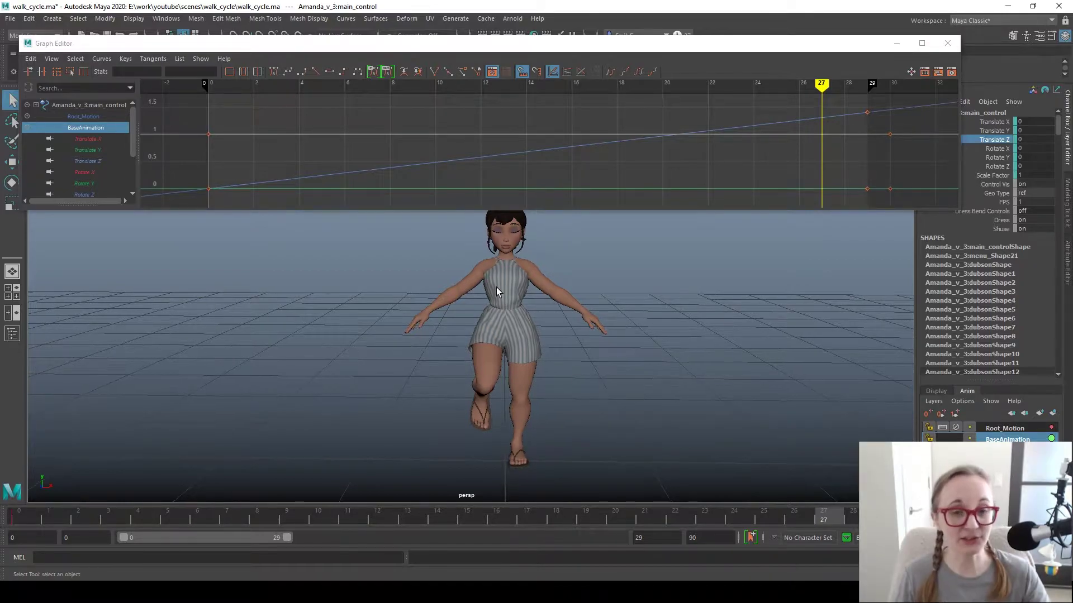
# - Try rotating the right upper-arm FK control at the shoulder, then undo the rotation
pyautogui.keyDown('alt'); pyautogui.moveTo(546, 339); pyautogui.dragTo(554, 361); pyautogui.keyUp('alt')
pyautogui.keyDown('alt'); pyautogui.moveTo(510, 350); pyautogui.dragTo(486, 369, button='right'); pyautogui.keyUp('alt')
pyautogui.keyDown('alt'); pyautogui.moveTo(486, 369); pyautogui.dragTo(461, 358, button='middle'); pyautogui.keyUp('alt')
pyautogui.keyDown('alt'); pyautogui.moveTo(461, 357); pyautogui.dragTo(561, 322, button='right'); pyautogui.keyUp('alt')
pyautogui.click(547, 330)
pyautogui.keyDown('alt'); pyautogui.moveTo(547, 330); pyautogui.dragTo(479, 322); pyautogui.keyUp('alt')
pyautogui.click(524, 304)
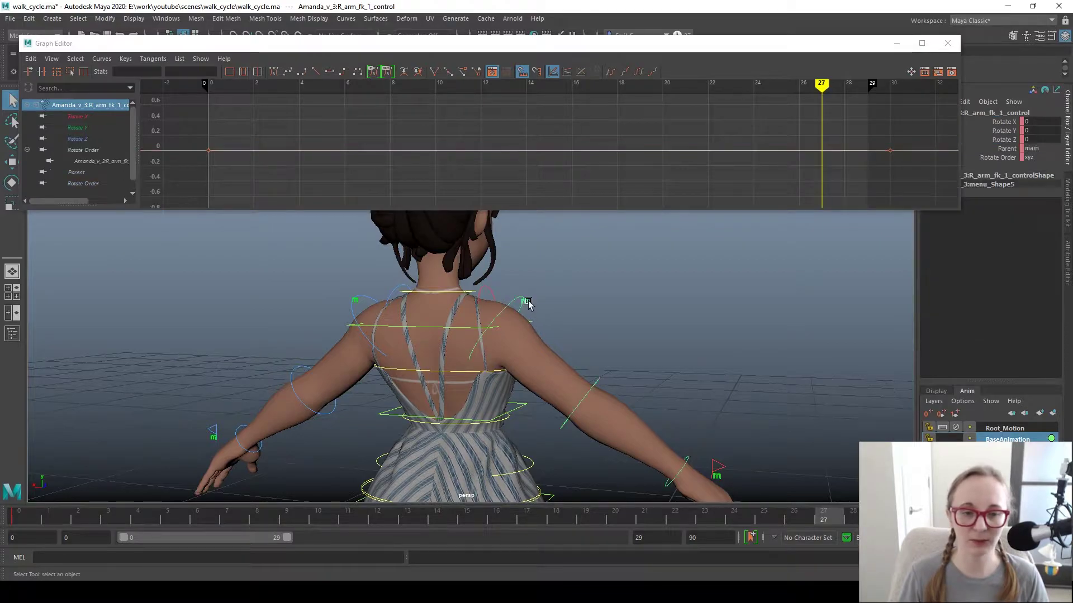
pyautogui.moveTo(603, 306); pyautogui.dragTo(541, 371)
pyautogui.hotkey('ctrl', 'z')
pyautogui.press('q')
# - Try rotating the right shoulder control to test the clavicle movement, then undo it
pyautogui.click(487, 293)
pyautogui.press('e')
pyautogui.hotkey('ctrl', 'z')
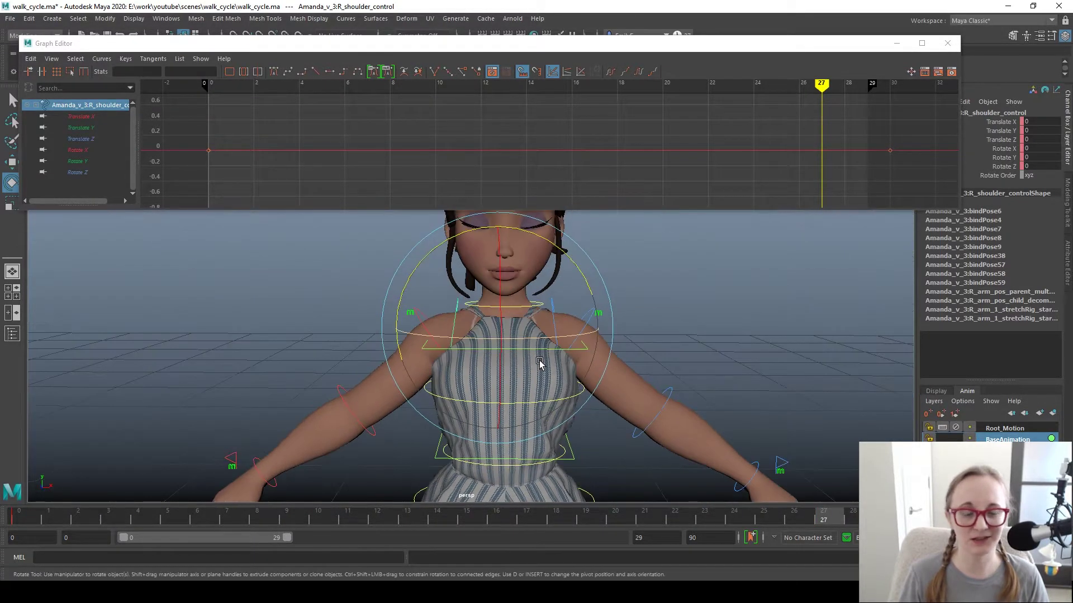
pyautogui.moveTo(572, 262)
pyautogui.mouseDown()
pyautogui.moveTo(593, 304)
pyautogui.moveTo(565, 245)
pyautogui.mouseUp()
pyautogui.hotkey('ctrl', 'z')
pyautogui.press('q')
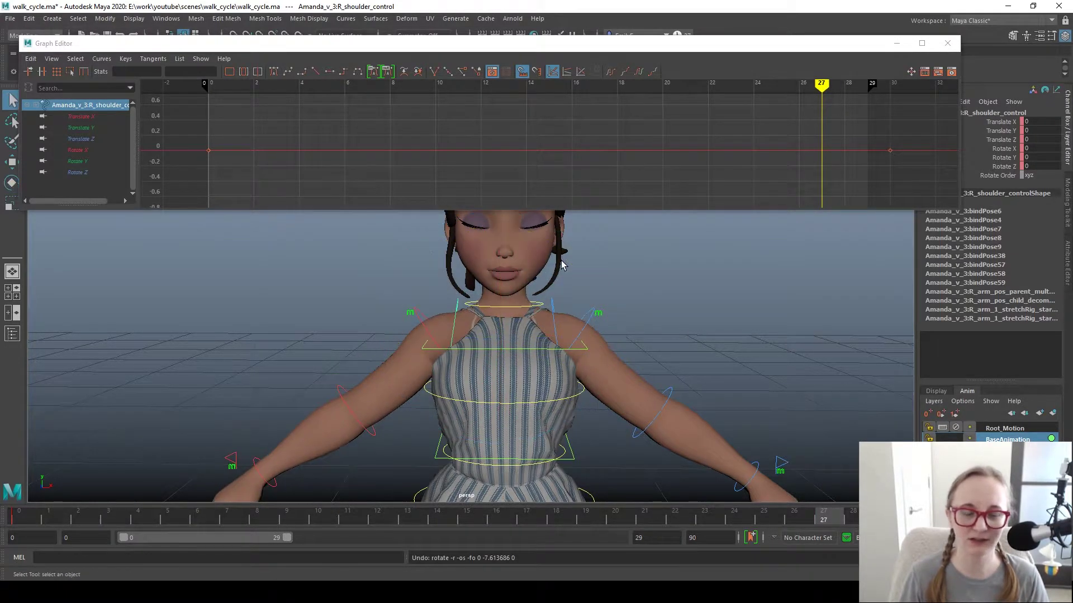
# - Try rotating the right shoulder control about 13 degrees around Y, then undo the rotation
pyautogui.keyDown('alt'); pyautogui.moveTo(539, 338); pyautogui.dragTo(606, 318, button='right'); pyautogui.keyUp('alt')
pyautogui.keyDown('alt'); pyautogui.moveTo(607, 319); pyautogui.dragTo(587, 375, button='middle'); pyautogui.keyUp('alt')
pyautogui.press('e')
pyautogui.moveTo(512, 306); pyautogui.dragTo(536, 309)
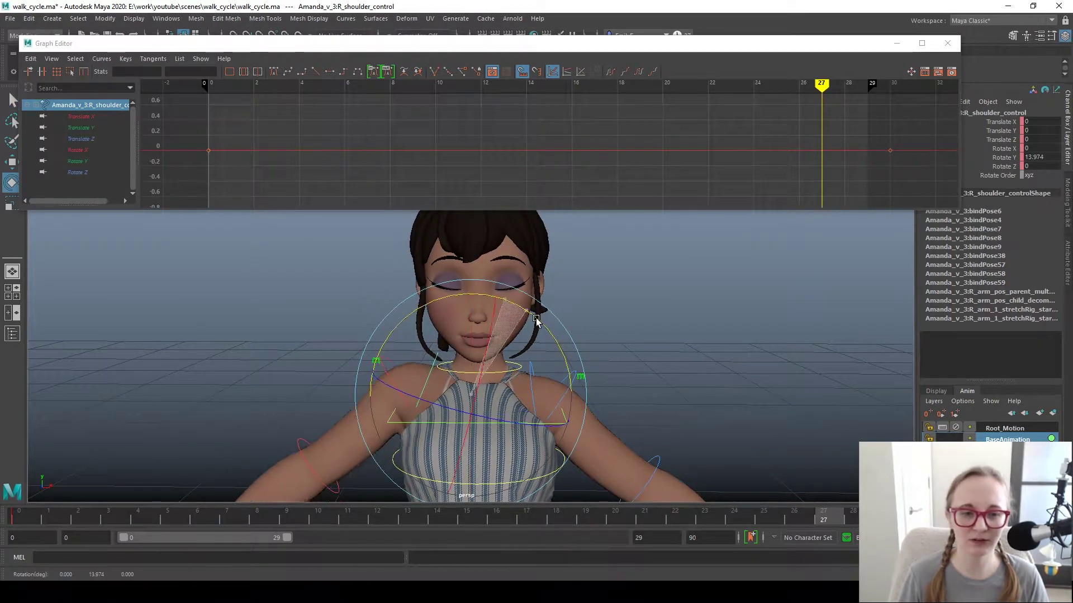
pyautogui.hotkey('ctrl', 'z')
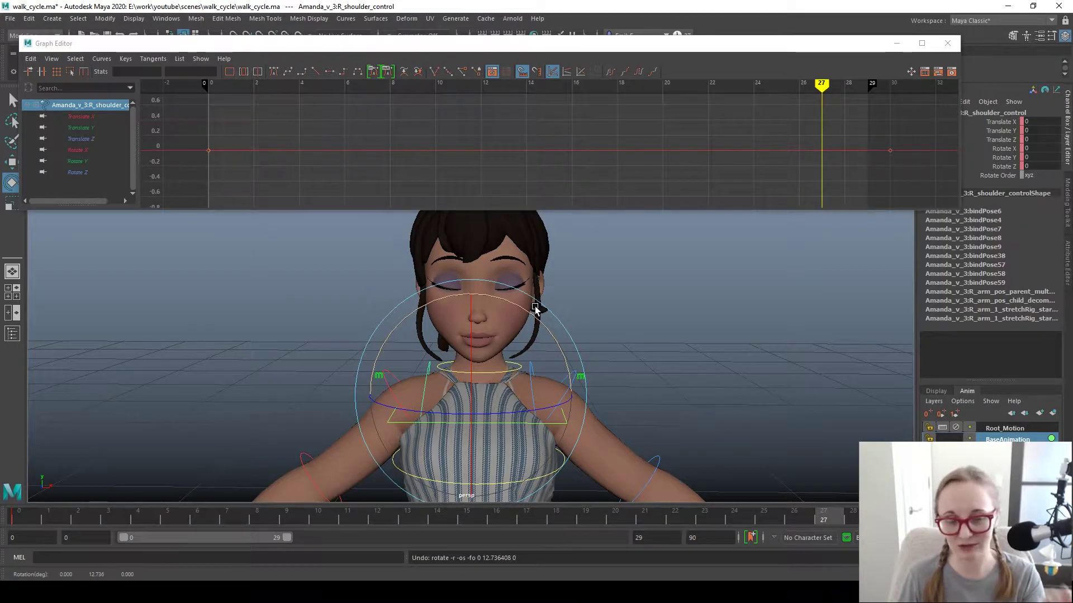
# - Reposition the Graph Editor window to uncover more of the character in the viewport
pyautogui.keyDown('alt'); pyautogui.moveTo(473, 392); pyautogui.dragTo(537, 313); pyautogui.keyUp('alt')
pyautogui.press('e')
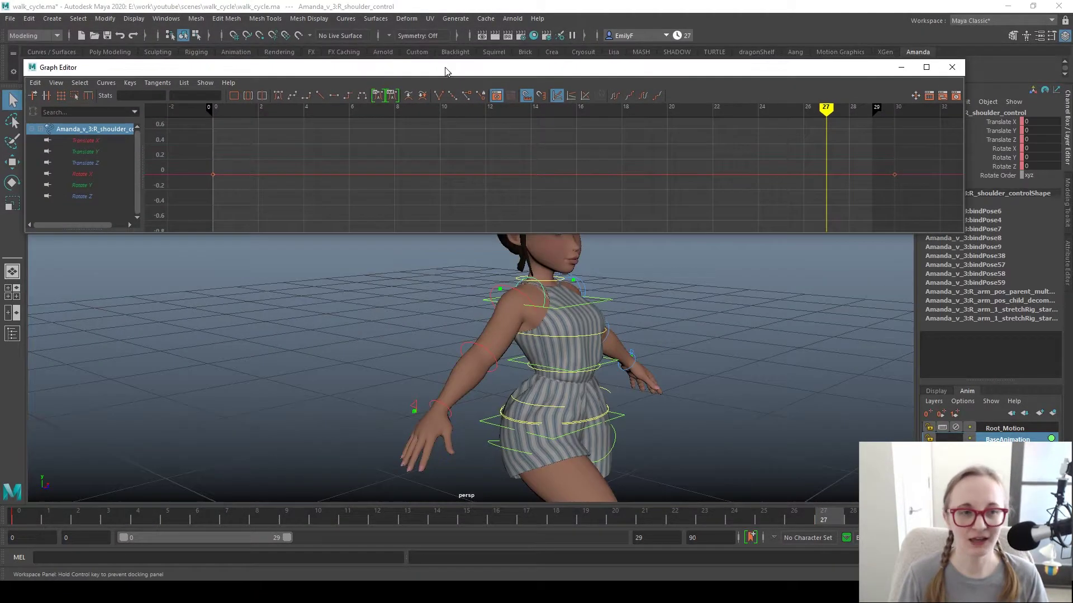
pyautogui.moveTo(445, 71); pyautogui.dragTo(446, 30)
pyautogui.scroll(4, 608, 342)
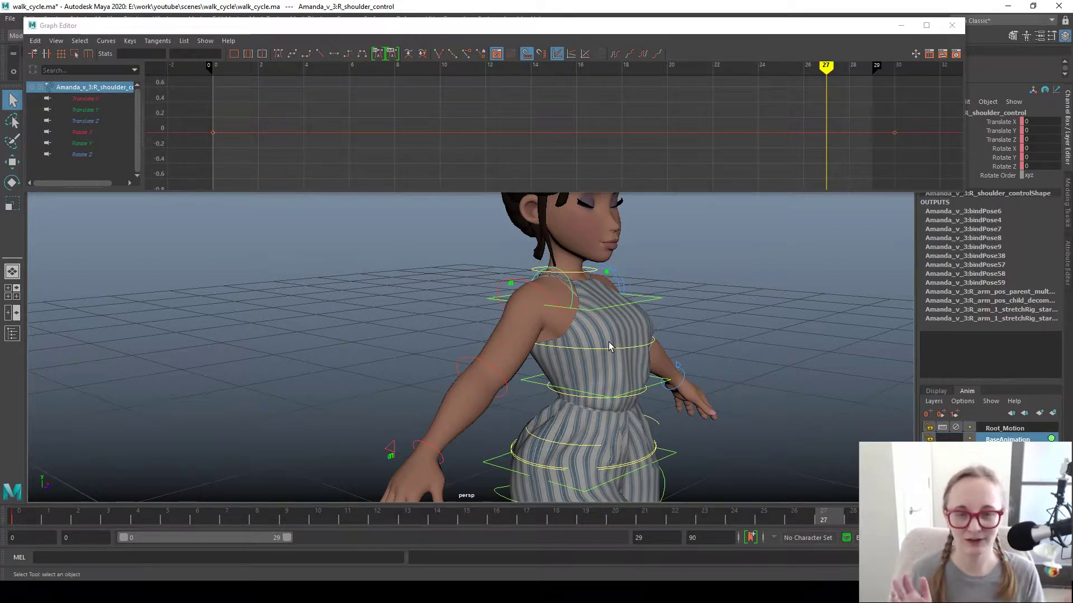
# - Return to frame 0 and examine the whole character rig from front and three-quarter angles
pyautogui.keyDown('alt'); pyautogui.moveTo(692, 307); pyautogui.dragTo(626, 359); pyautogui.keyUp('alt')
pyautogui.keyDown('alt'); pyautogui.moveTo(626, 359); pyautogui.dragTo(419, 304, button='right'); pyautogui.keyUp('alt')
pyautogui.keyDown('alt'); pyautogui.moveTo(589, 326); pyautogui.dragTo(425, 305, button='right'); pyautogui.keyUp('alt')
pyautogui.keyDown('alt'); pyautogui.moveTo(587, 306); pyautogui.dragTo(590, 255, button='middle'); pyautogui.keyUp('alt')
pyautogui.keyDown('alt'); pyautogui.moveTo(553, 259); pyautogui.dragTo(433, 271); pyautogui.keyUp('alt')
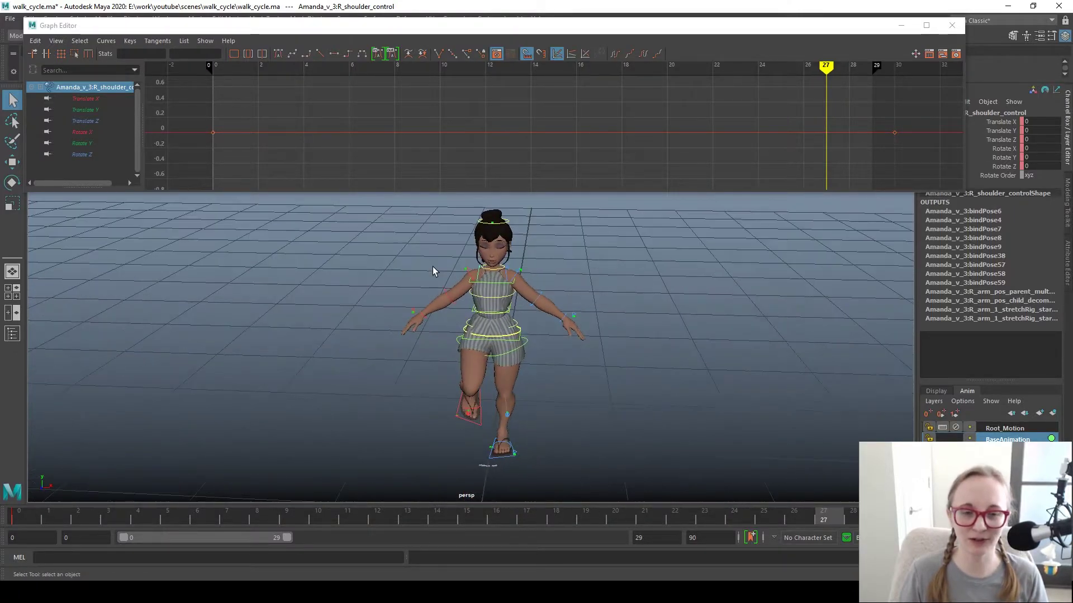
pyautogui.keyDown('alt'); pyautogui.moveTo(436, 271); pyautogui.dragTo(534, 282, button='right'); pyautogui.keyUp('alt')
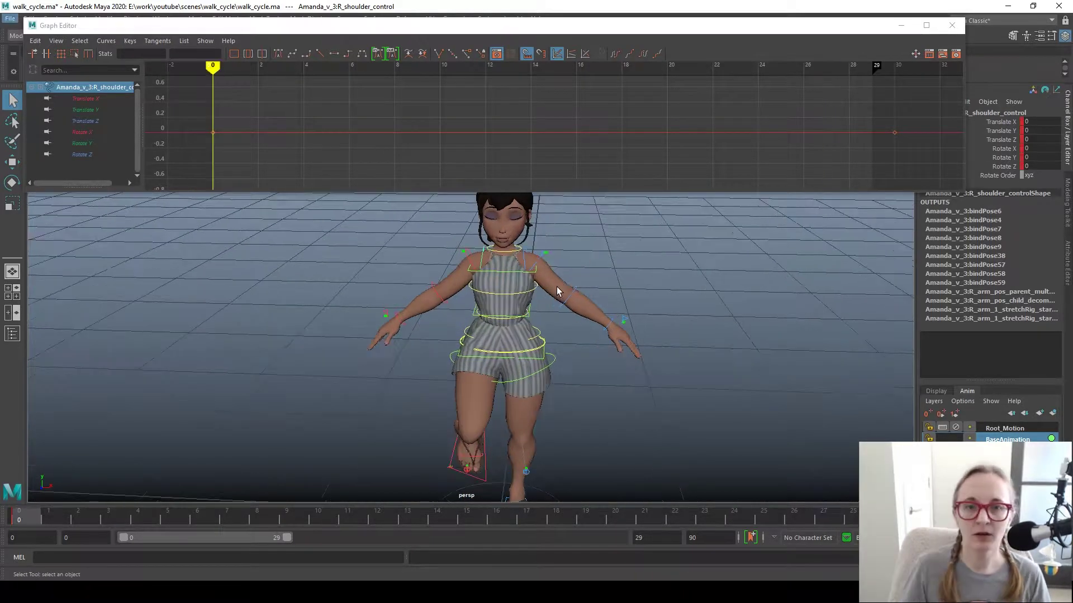
pyautogui.keyDown('alt'); pyautogui.moveTo(539, 273); pyautogui.dragTo(508, 284, button='right'); pyautogui.keyUp('alt')
pyautogui.keyDown('alt'); pyautogui.moveTo(598, 284); pyautogui.dragTo(600, 274, button='middle'); pyautogui.keyUp('alt')
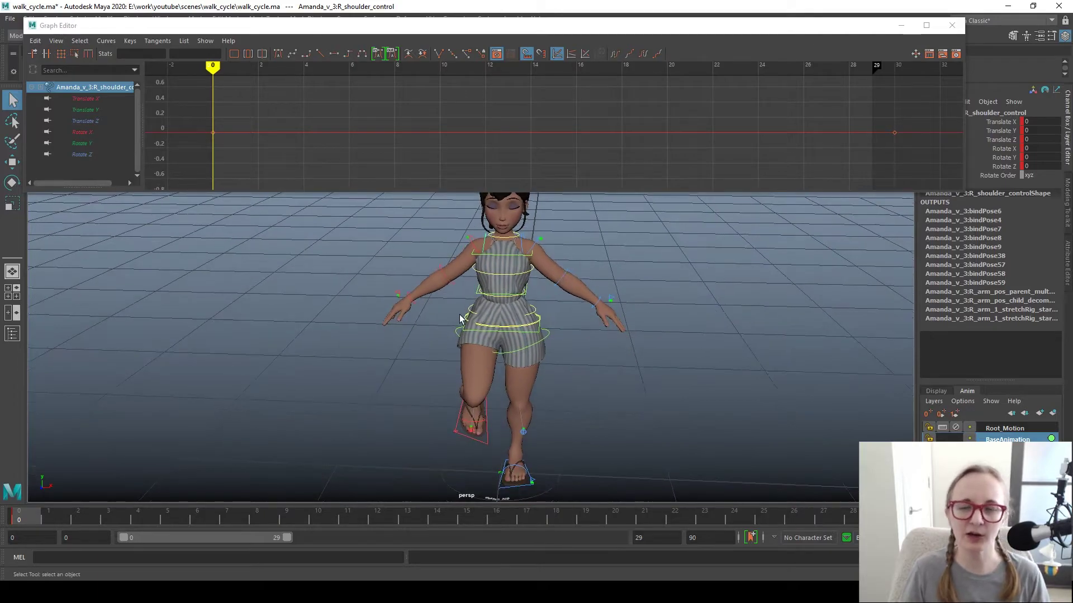
pyautogui.keyDown('alt'); pyautogui.moveTo(454, 314); pyautogui.dragTo(566, 325); pyautogui.keyUp('alt')
pyautogui.keyDown('alt'); pyautogui.moveTo(567, 325); pyautogui.dragTo(565, 330, button='middle'); pyautogui.keyUp('alt')
pyautogui.keyDown('alt'); pyautogui.moveTo(439, 322); pyautogui.dragTo(536, 330, button='right'); pyautogui.keyUp('alt')
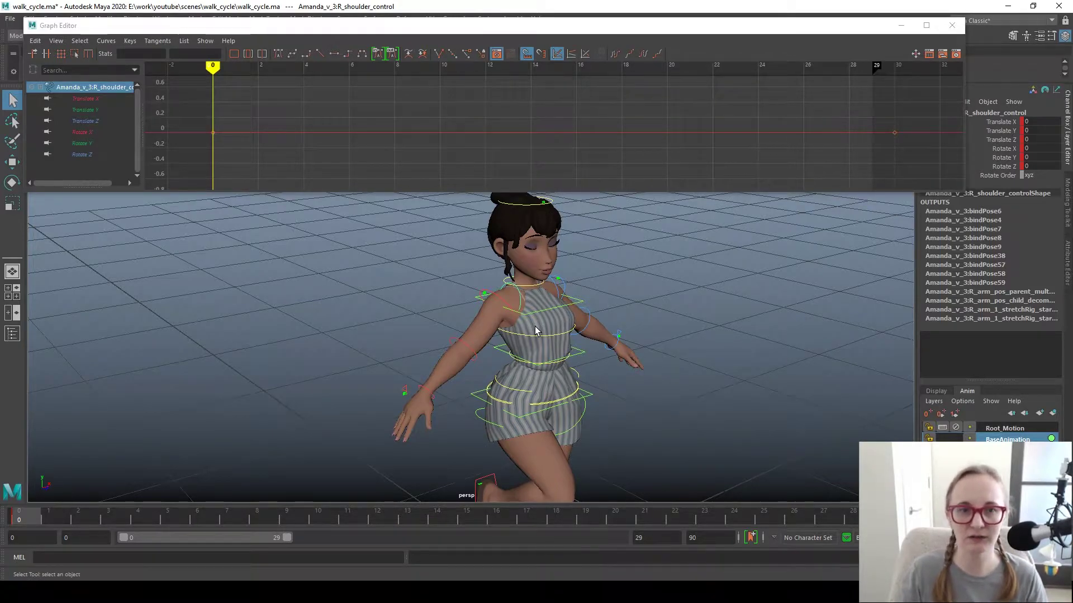
pyautogui.keyDown('alt'); pyautogui.moveTo(587, 335); pyautogui.dragTo(574, 358); pyautogui.keyUp('alt')
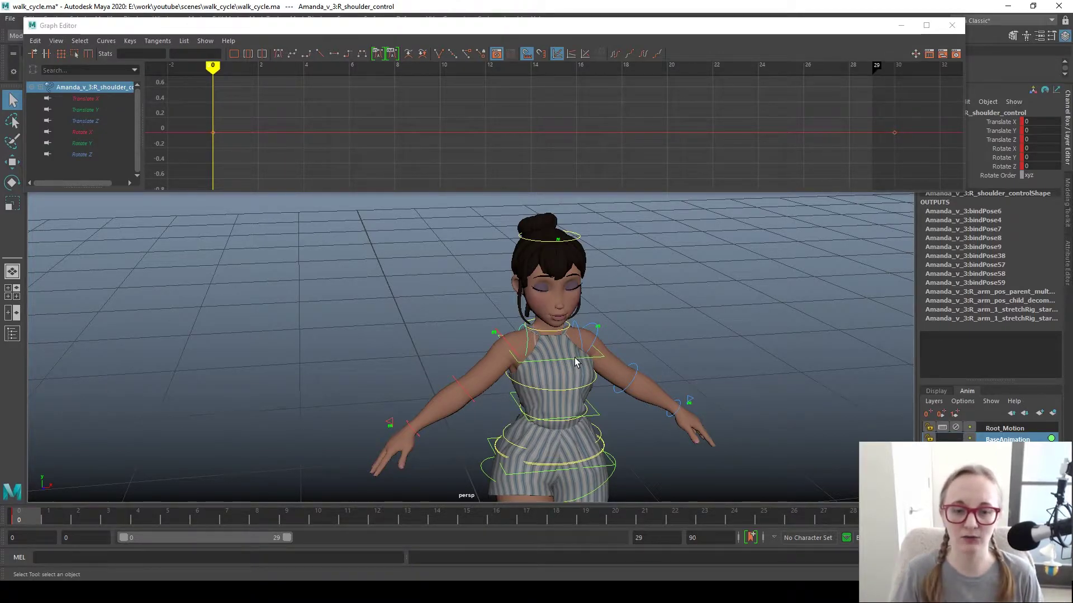
# - Examine the character's upper body, arms, legs and foot controls at frame 0 from close and distant angles
pyautogui.keyDown('alt'); pyautogui.moveTo(626, 364); pyautogui.dragTo(357, 287, button='right'); pyautogui.keyUp('alt')
pyautogui.keyDown('alt'); pyautogui.moveTo(362, 375); pyautogui.dragTo(372, 264, button='middle'); pyautogui.keyUp('alt')
pyautogui.keyDown('alt'); pyautogui.moveTo(372, 263); pyautogui.dragTo(496, 305, button='right'); pyautogui.keyUp('alt')
pyautogui.keyDown('alt'); pyautogui.moveTo(496, 308); pyautogui.dragTo(411, 306); pyautogui.keyUp('alt')
pyautogui.keyDown('alt'); pyautogui.moveTo(535, 321); pyautogui.dragTo(513, 316); pyautogui.keyUp('alt')
pyautogui.keyDown('alt'); pyautogui.moveTo(556, 316); pyautogui.dragTo(531, 384, button='middle'); pyautogui.keyUp('alt')
pyautogui.keyDown('alt'); pyautogui.moveTo(531, 384); pyautogui.dragTo(497, 333, button='right'); pyautogui.keyUp('alt')
pyautogui.keyDown('alt'); pyautogui.moveTo(497, 334); pyautogui.dragTo(554, 330); pyautogui.keyUp('alt')
pyautogui.keyDown('alt'); pyautogui.moveTo(559, 331); pyautogui.dragTo(620, 317, button='right'); pyautogui.keyUp('alt')
pyautogui.keyDown('alt'); pyautogui.moveTo(484, 274); pyautogui.dragTo(471, 346, button='middle'); pyautogui.keyUp('alt')
pyautogui.keyDown('alt'); pyautogui.moveTo(471, 347); pyautogui.dragTo(637, 342, button='right'); pyautogui.keyUp('alt')
pyautogui.keyDown('alt'); pyautogui.moveTo(637, 343); pyautogui.dragTo(640, 339); pyautogui.keyUp('alt')
pyautogui.hotkey('alt', '1')
pyautogui.hotkey('alt', '1')
pyautogui.keyDown('alt'); pyautogui.moveTo(753, 369); pyautogui.dragTo(514, 354, button='right'); pyautogui.keyUp('alt')
pyautogui.keyDown('alt'); pyautogui.moveTo(514, 353); pyautogui.dragTo(480, 353); pyautogui.keyUp('alt')
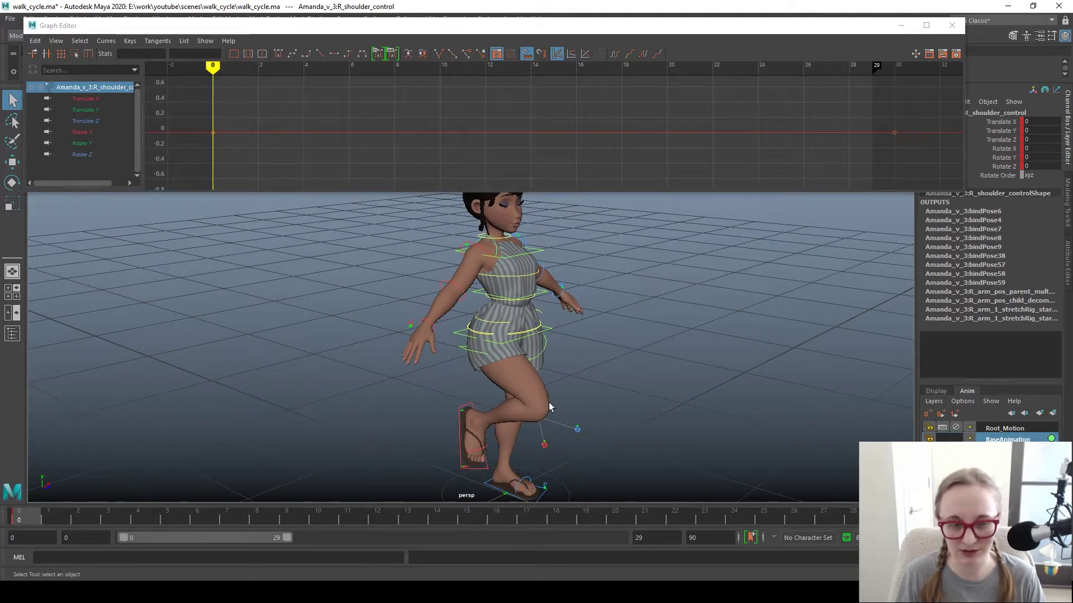
# - Inspect the main control's Control Vis attribute, and turn on the head control's Level 1 facial controls
pyautogui.click(578, 491)
pyautogui.click(601, 495)
pyautogui.click(995, 184)
pyautogui.scroll(3, 486, 251)
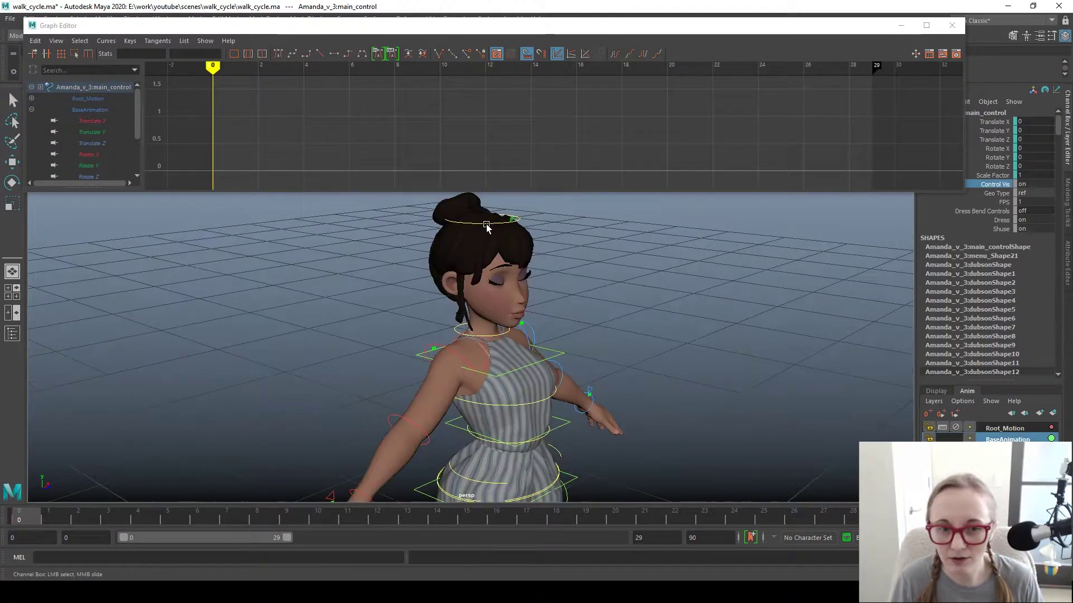
pyautogui.click(481, 223)
pyautogui.click(972, 202)
pyautogui.moveTo(386, 293); pyautogui.dragTo(409, 292, button='middle')
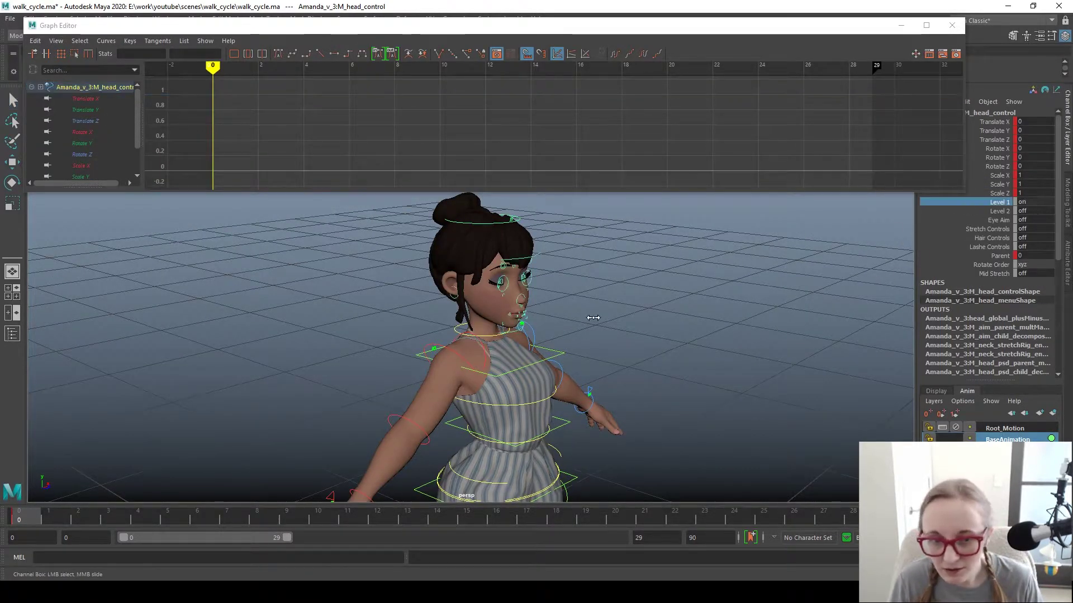
# - Examine the right eye control up close along with its Low Lids, Blend and Auto Lids attributes
pyautogui.keyDown('alt'); pyautogui.moveTo(410, 290); pyautogui.dragTo(590, 317, button='right'); pyautogui.keyUp('alt')
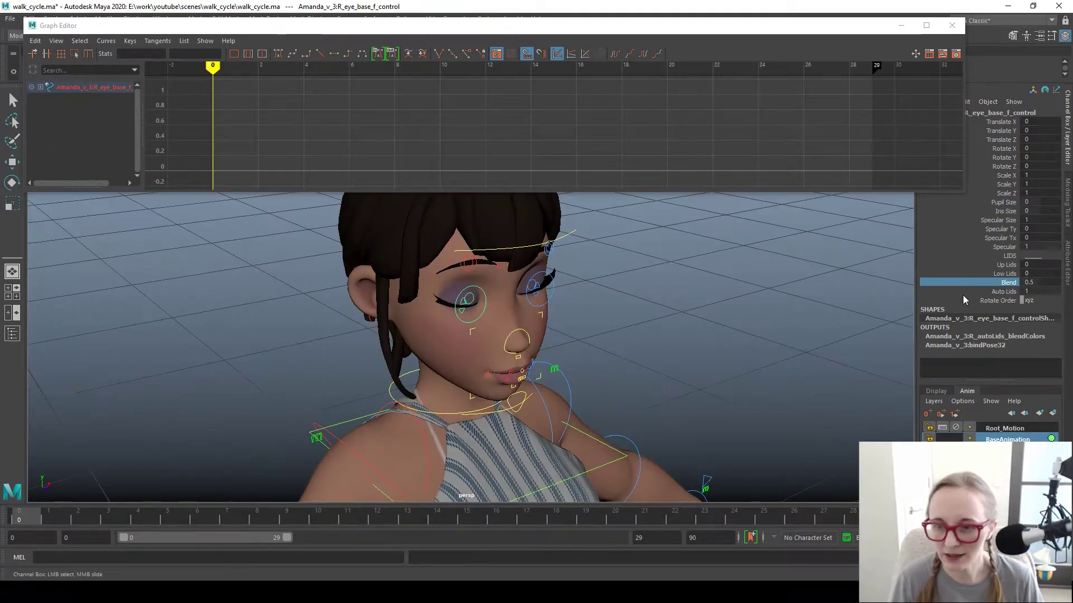
pyautogui.keyDown('alt'); pyautogui.moveTo(433, 319); pyautogui.dragTo(607, 322, button='right'); pyautogui.keyUp('alt')
pyautogui.keyDown('alt'); pyautogui.moveTo(556, 310); pyautogui.dragTo(541, 319); pyautogui.keyUp('alt')
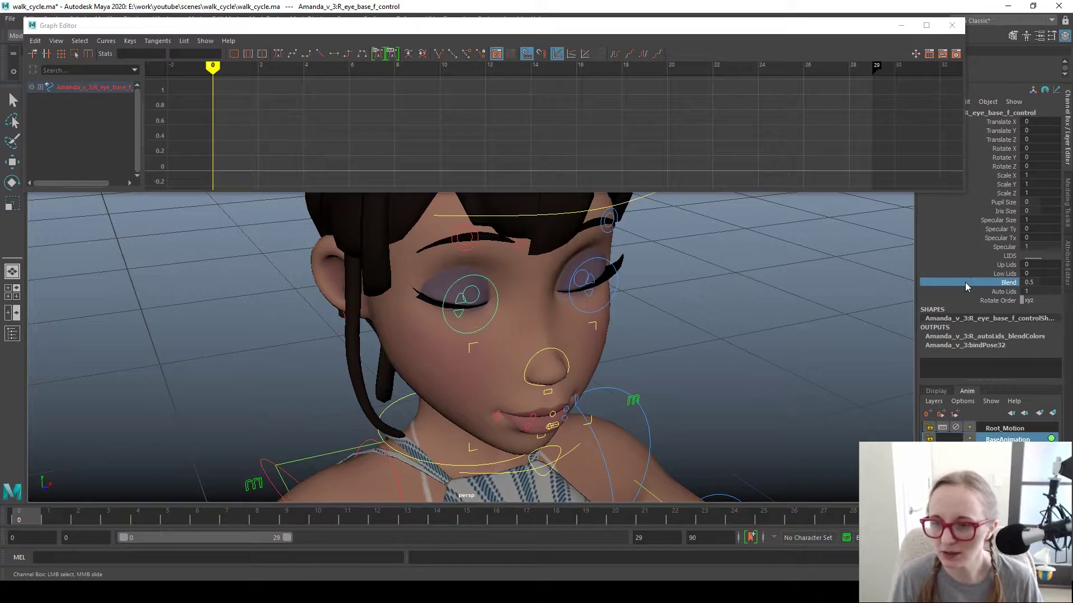
pyautogui.click(943, 291)
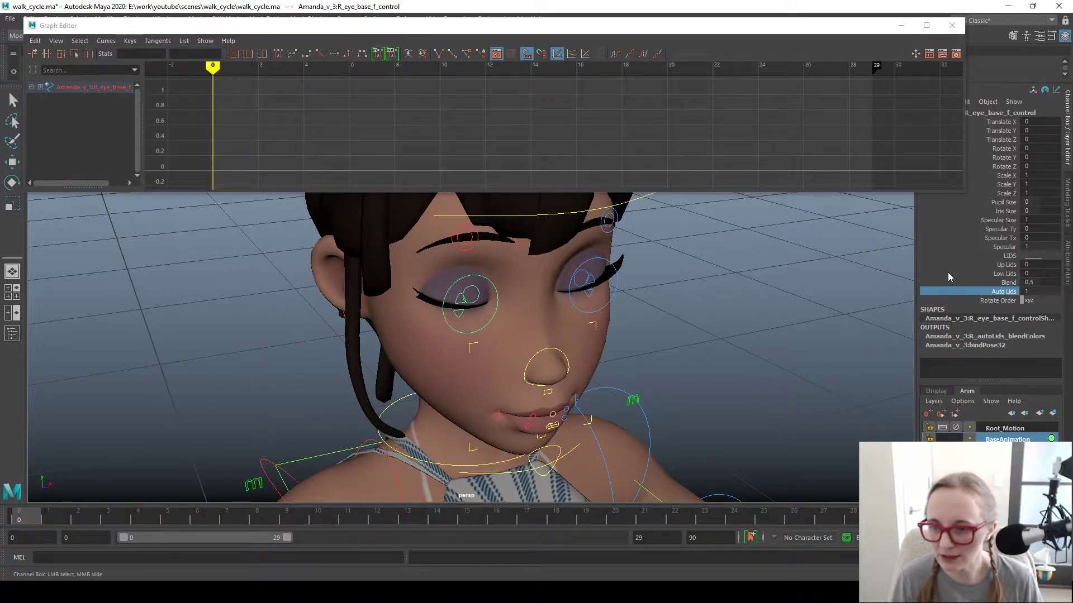
pyautogui.click(949, 275)
pyautogui.click(948, 283)
pyautogui.click(944, 291)
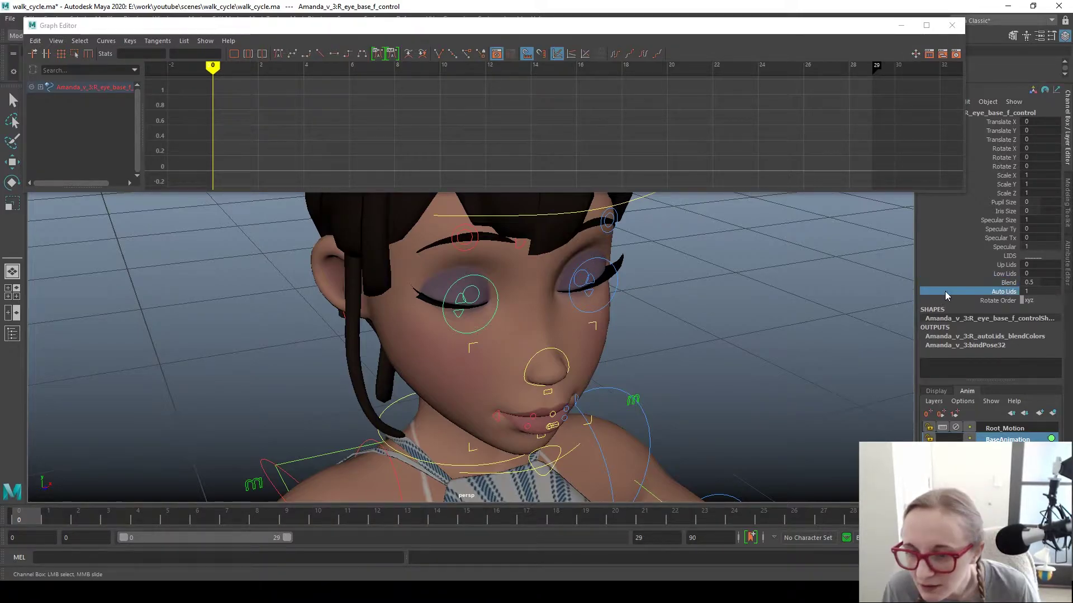
pyautogui.scroll(-2, 609, 300)
# - Raise both upper eyelid controls together to a Translate Y of about 0.021 to open the eyes
pyautogui.click(479, 305)
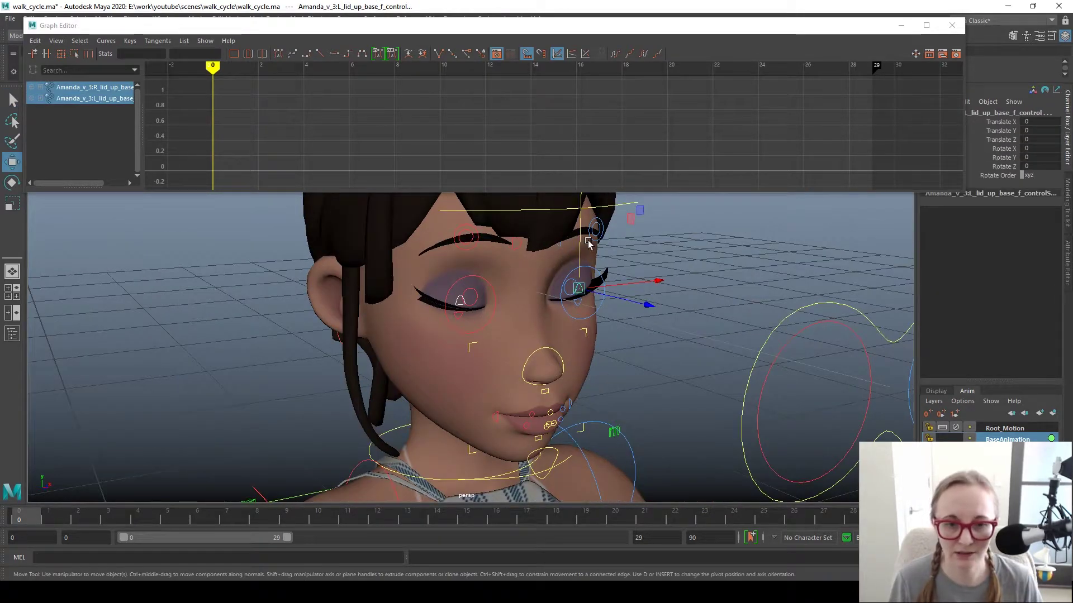
pyautogui.moveTo(587, 240); pyautogui.dragTo(559, 291)
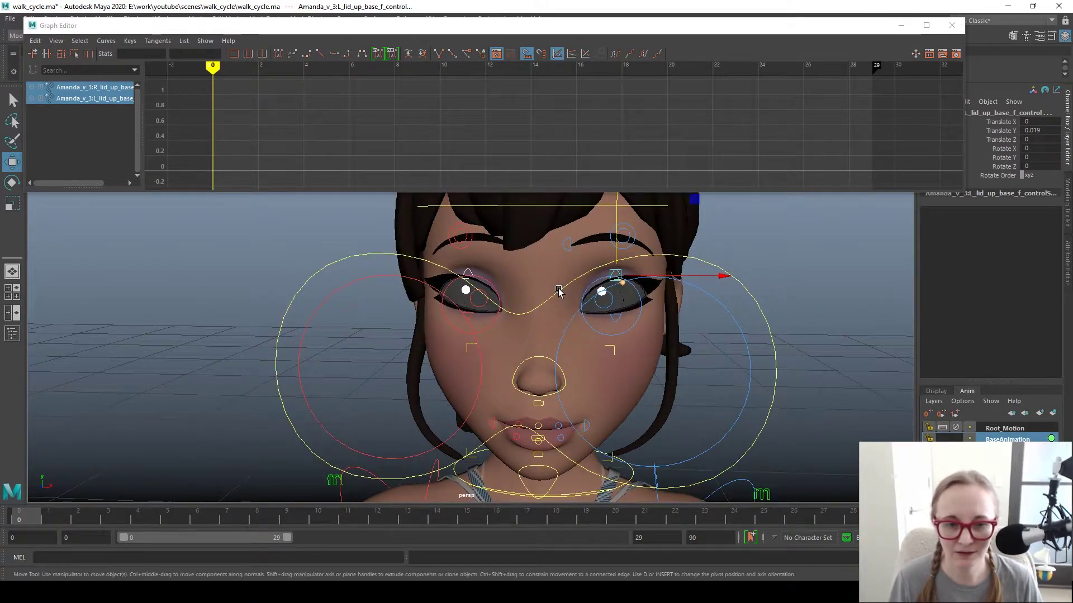
pyautogui.moveTo(623, 226); pyautogui.dragTo(624, 217)
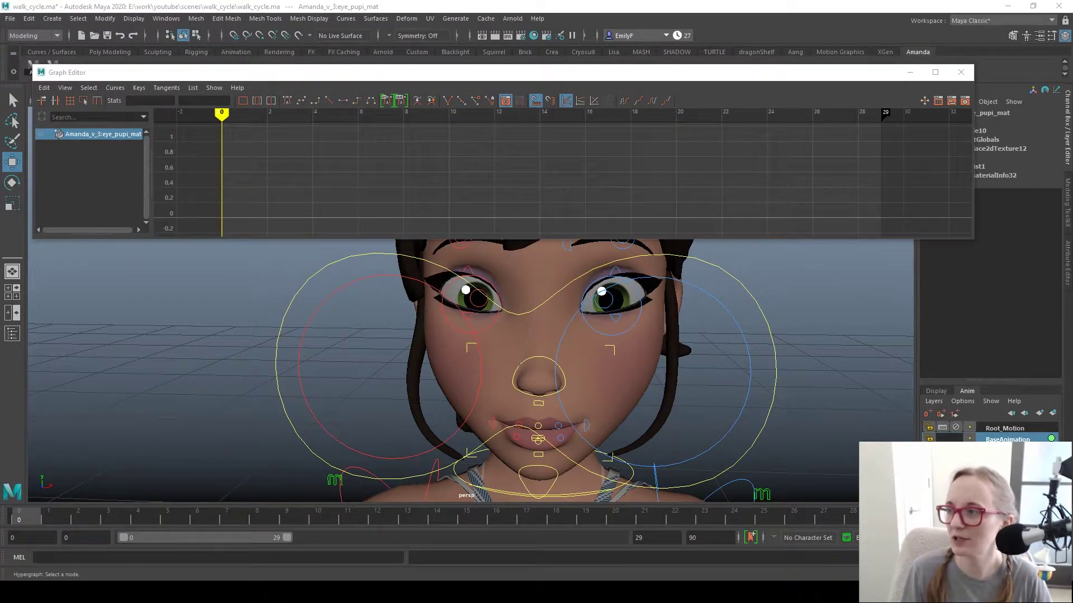
# - Lower both lower eyelid controls together to a Translate Y of about -0.005
pyautogui.scroll(-1, 564, 345)
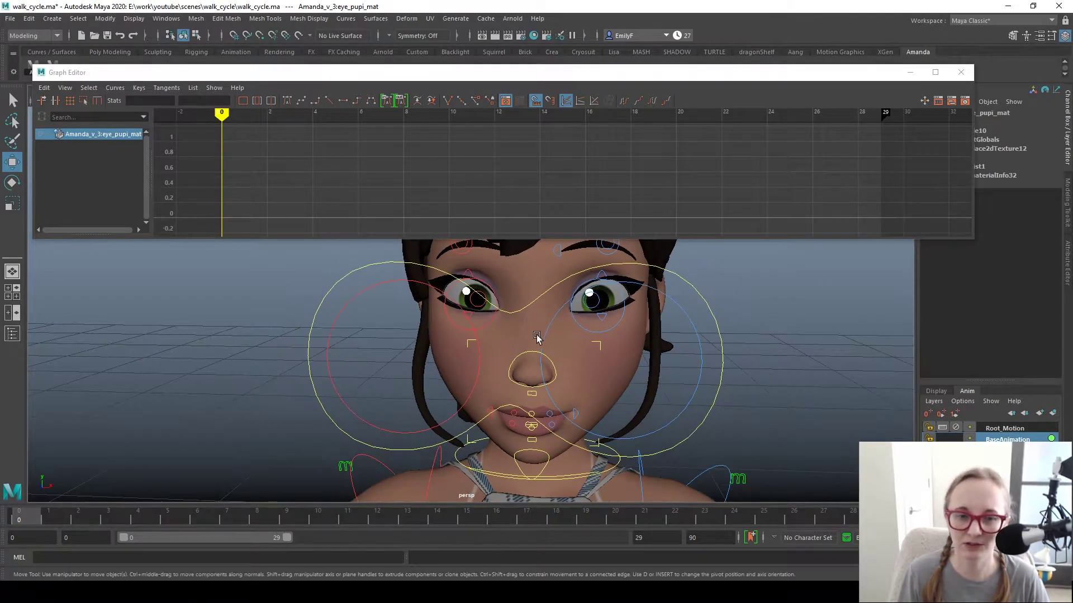
pyautogui.scroll(3, 548, 338)
pyautogui.keyDown('alt'); pyautogui.moveTo(510, 319); pyautogui.dragTo(461, 313); pyautogui.keyUp('alt')
pyautogui.click(467, 317)
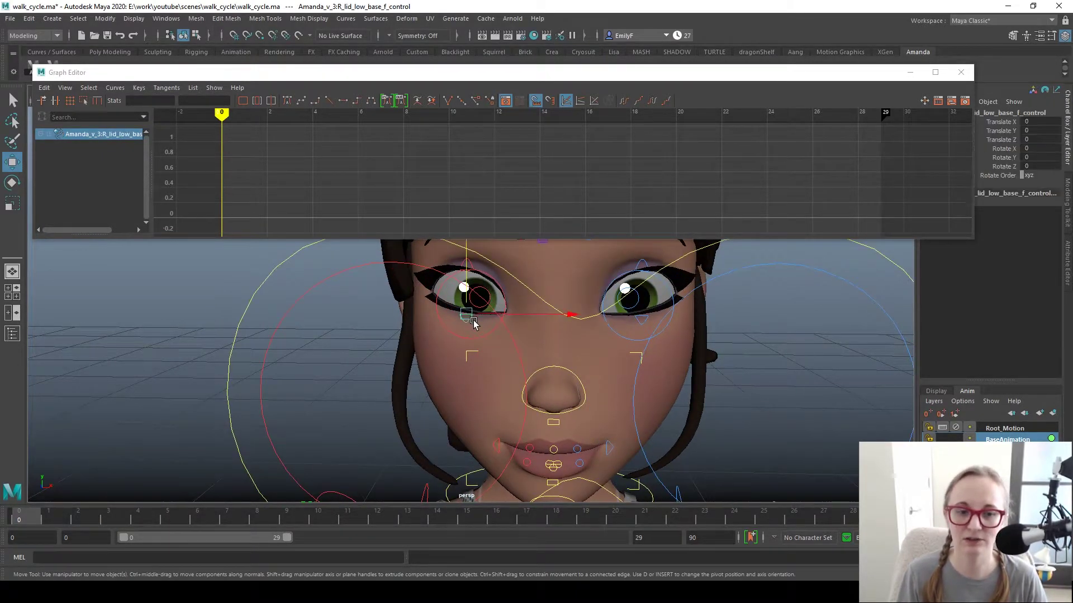
pyautogui.keyDown('shift'); pyautogui.click(642, 316); pyautogui.keyUp('shift')
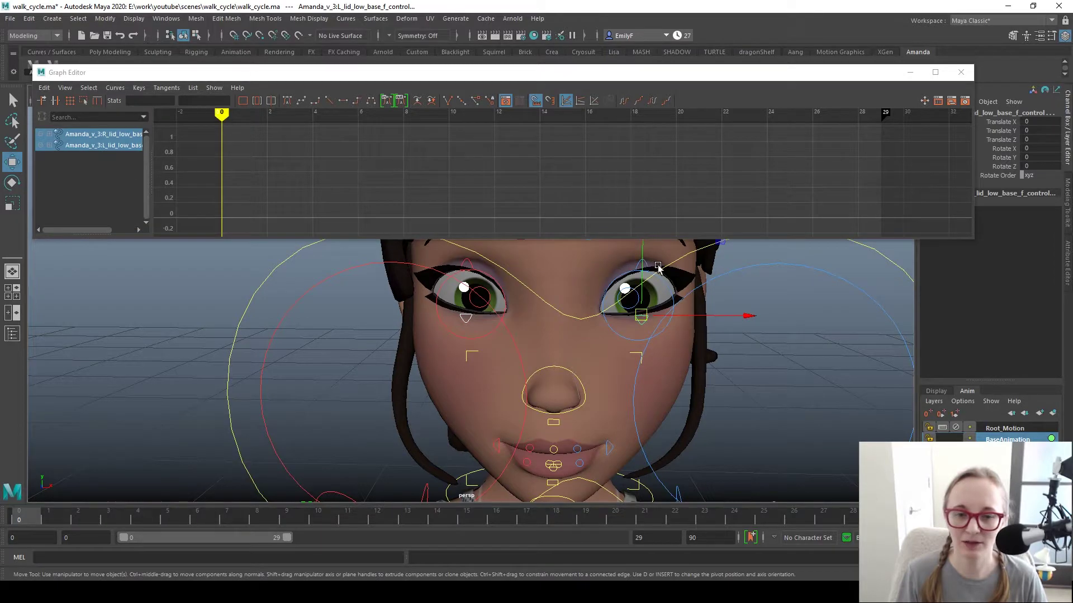
pyautogui.moveTo(651, 271); pyautogui.dragTo(655, 278)
pyautogui.scroll(-4, 656, 277)
pyautogui.press('q')
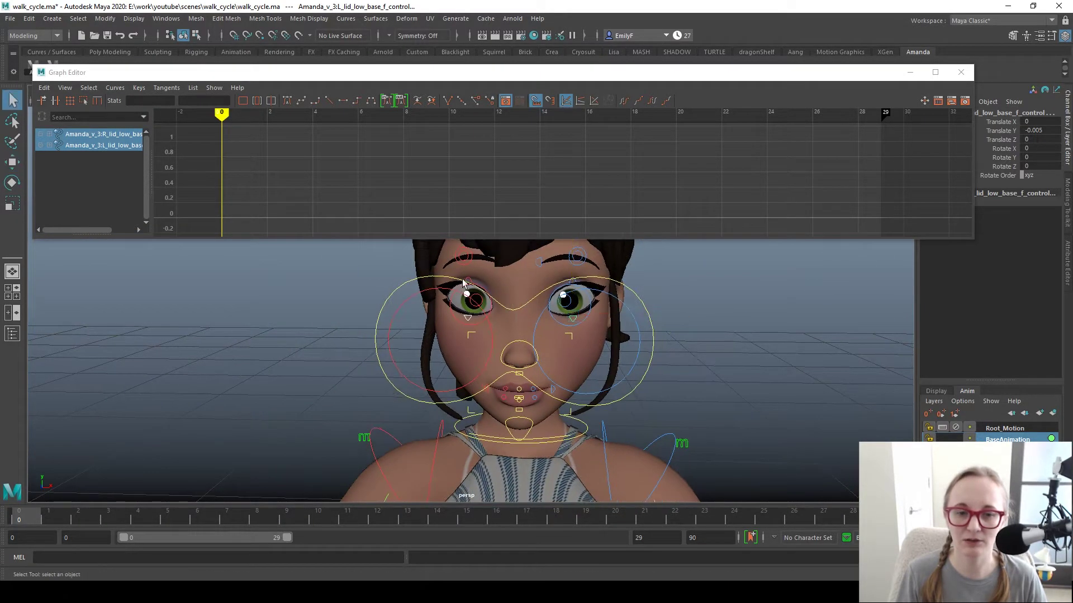
# - Select the right and left upper eyelid controls and lower them to a Translate Y of about 0.014
pyautogui.click(522, 293)
pyautogui.click(473, 282)
pyautogui.keyDown('shift'); pyautogui.click(575, 288); pyautogui.keyUp('shift')
pyautogui.keyDown('alt'); pyautogui.moveTo(559, 295); pyautogui.dragTo(616, 305); pyautogui.keyUp('alt')
pyautogui.click(485, 290)
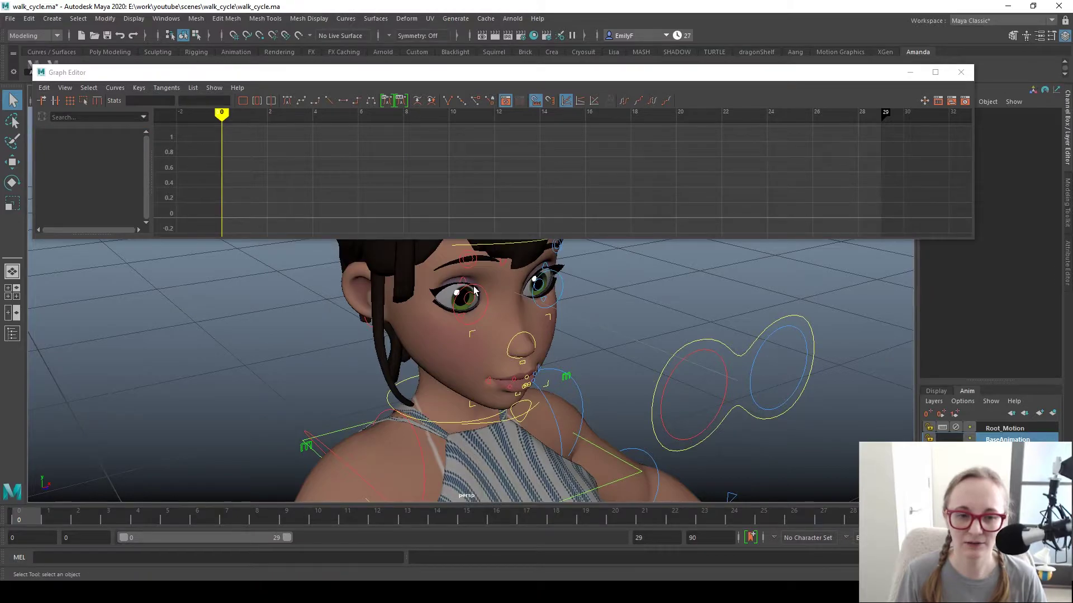
pyautogui.click(463, 284)
pyautogui.keyDown('alt'); pyautogui.moveTo(468, 289); pyautogui.dragTo(581, 267, button='right'); pyautogui.keyUp('alt')
pyautogui.keyDown('alt'); pyautogui.moveTo(581, 268); pyautogui.dragTo(559, 323, button='middle'); pyautogui.keyUp('alt')
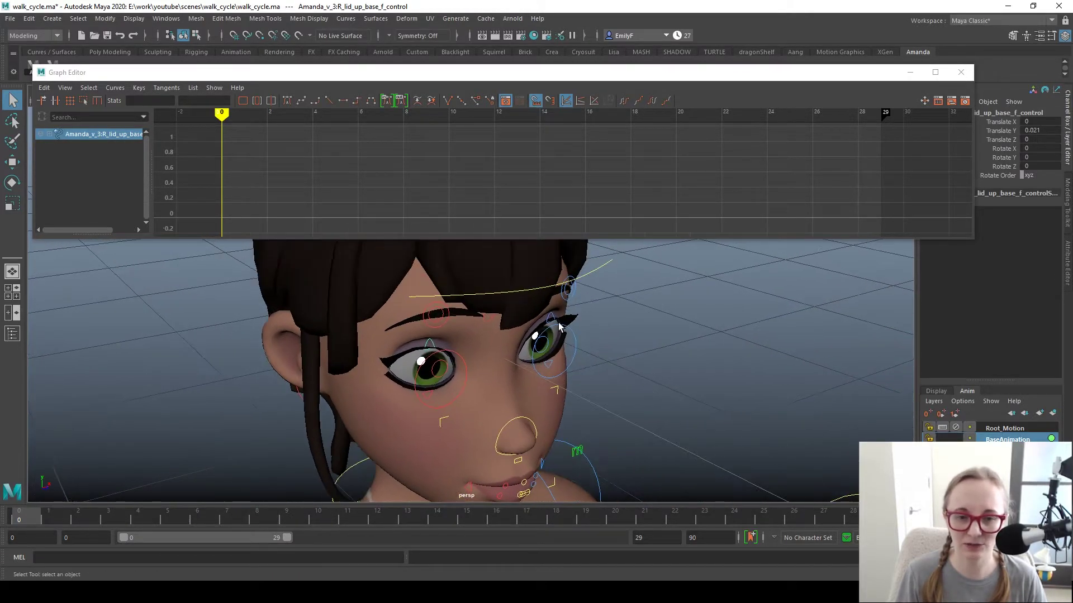
pyautogui.keyDown('shift'); pyautogui.click(560, 322); pyautogui.keyUp('shift')
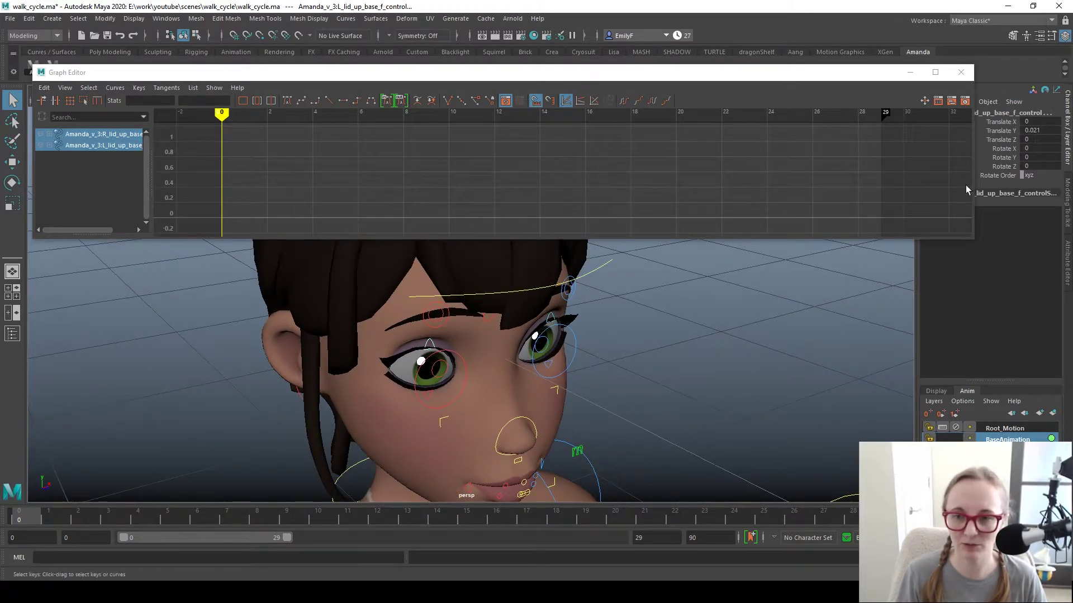
pyautogui.press('w')
pyautogui.moveTo(560, 284); pyautogui.dragTo(570, 295, button='middle')
# - Hide the rig's control curves and raise both upper eyelids to a Translate Y of about 0.018
pyautogui.keyDown('alt'); pyautogui.moveTo(705, 346); pyautogui.dragTo(631, 335, button='right'); pyautogui.keyUp('alt')
pyautogui.keyDown('alt'); pyautogui.moveTo(631, 336); pyautogui.dragTo(564, 312); pyautogui.keyUp('alt')
pyautogui.hotkey('alt', '1')
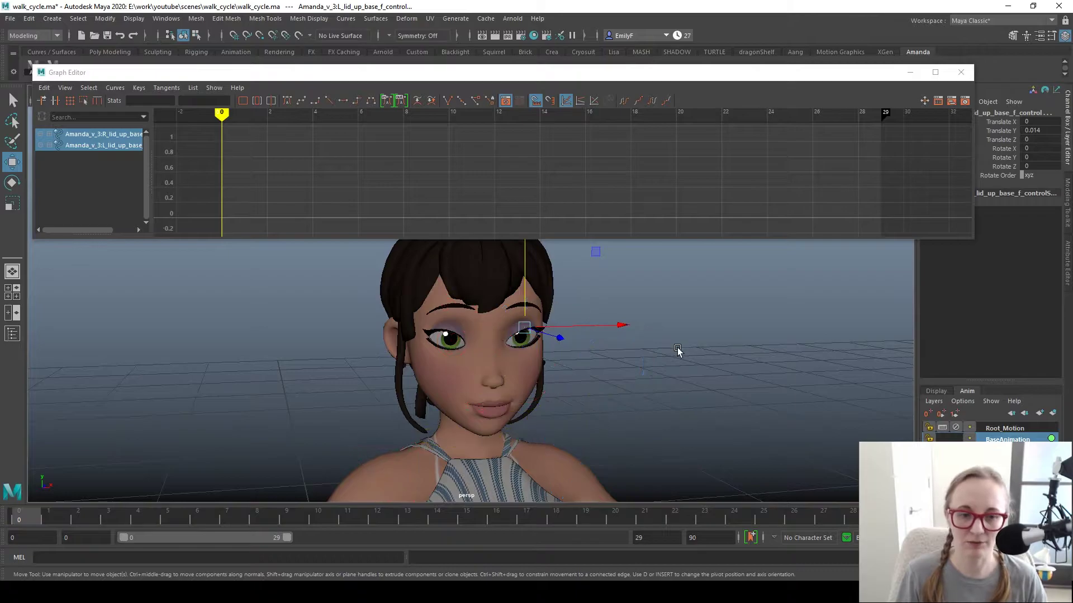
pyautogui.keyDown('alt'); pyautogui.moveTo(803, 384); pyautogui.dragTo(635, 361, button='right'); pyautogui.keyUp('alt')
pyautogui.moveTo(688, 370)
pyautogui.keyDown('alt'); pyautogui.mouseDown(button='middle')
pyautogui.moveTo(711, 299)
pyautogui.moveTo(697, 370)
pyautogui.mouseUp(button='middle'); pyautogui.keyUp('alt')
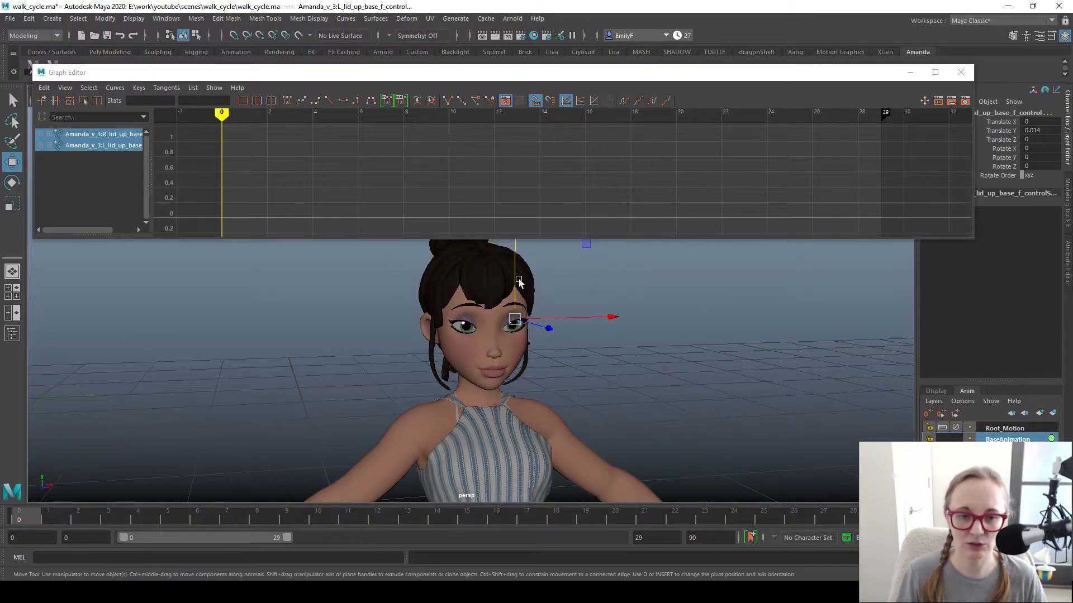
pyautogui.moveTo(523, 277); pyautogui.dragTo(525, 275, button='middle')
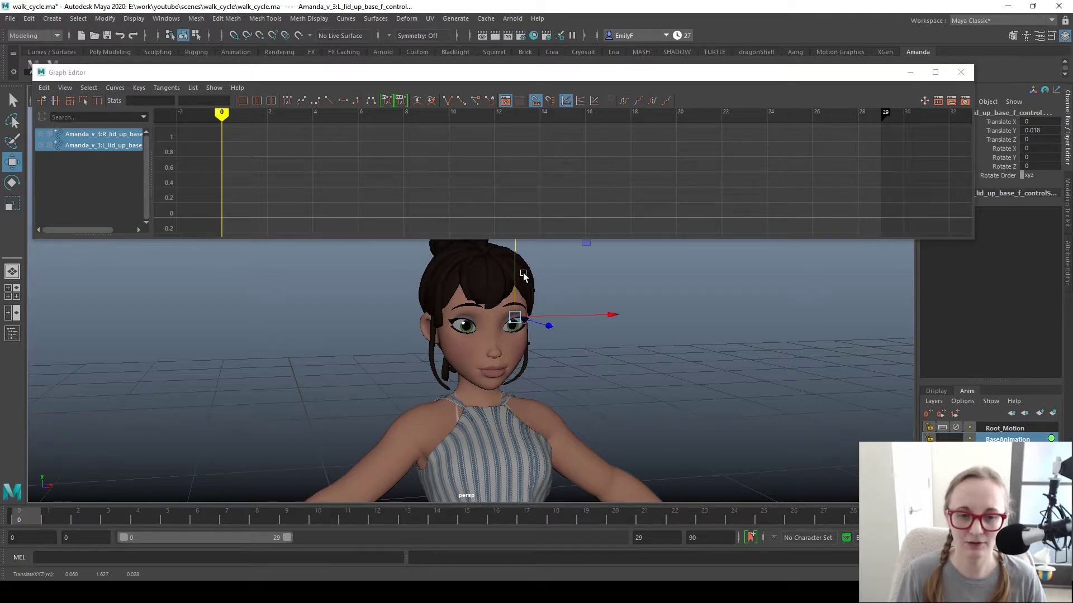
pyautogui.press('q')
# - Review the whole character without control curves, and show the rig controls again with nothing selected
pyautogui.keyDown('alt'); pyautogui.moveTo(668, 443); pyautogui.dragTo(603, 428, button='right'); pyautogui.keyUp('alt')
pyautogui.keyDown('alt'); pyautogui.moveTo(793, 407); pyautogui.dragTo(553, 386, button='right'); pyautogui.keyUp('alt')
pyautogui.keyDown('alt'); pyautogui.moveTo(531, 439); pyautogui.dragTo(518, 393, button='middle'); pyautogui.keyUp('alt')
pyautogui.moveTo(505, 404)
pyautogui.keyDown('alt'); pyautogui.mouseDown(button='right')
pyautogui.moveTo(653, 429)
pyautogui.moveTo(486, 407)
pyautogui.mouseUp(button='right'); pyautogui.keyUp('alt')
pyautogui.keyDown('alt'); pyautogui.moveTo(486, 407); pyautogui.dragTo(411, 389); pyautogui.keyUp('alt')
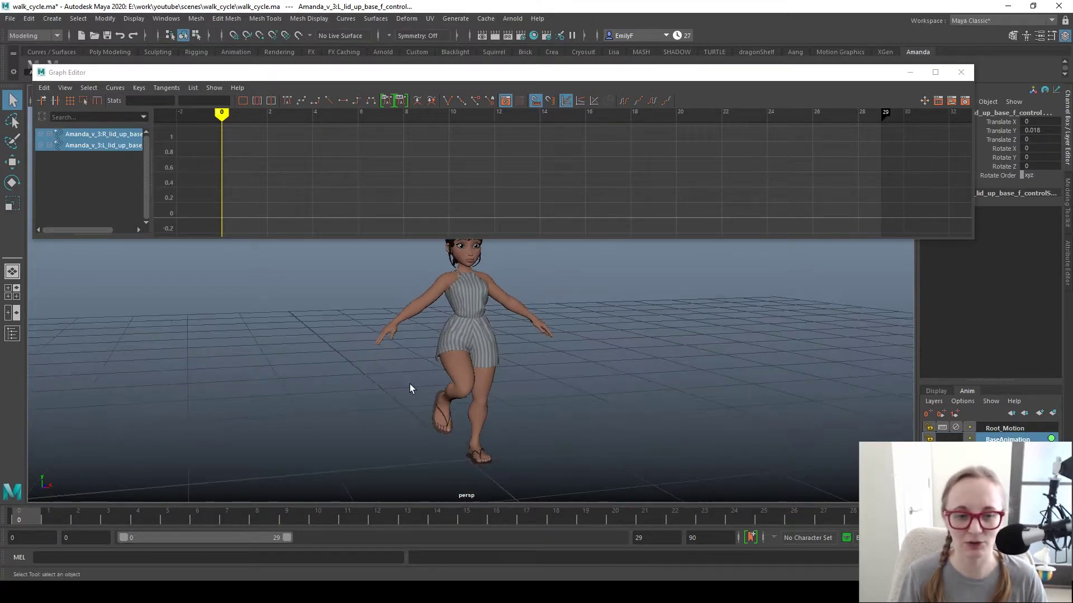
pyautogui.hotkey('alt', '1')
pyautogui.keyDown('alt'); pyautogui.moveTo(411, 389); pyautogui.dragTo(527, 485, button='right'); pyautogui.keyUp('alt')
pyautogui.click(670, 460)
pyautogui.keyDown('alt'); pyautogui.moveTo(672, 461); pyautogui.dragTo(569, 435); pyautogui.keyUp('alt')
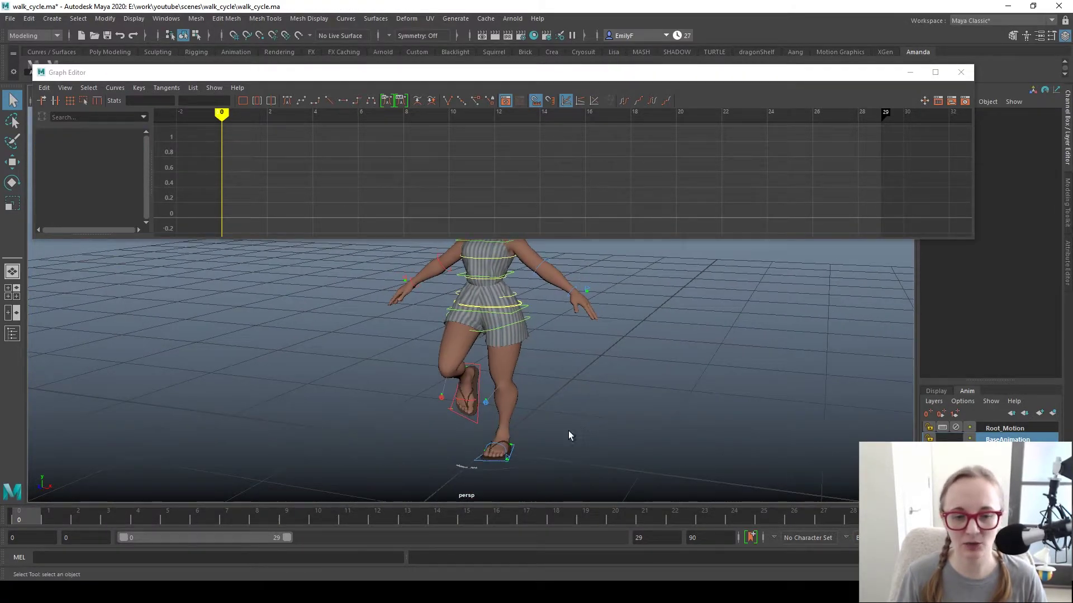
# - Move the left leg IK control to Translate X -0.05, rotate it about 8.9 degrees around Y, and key it at frame 0
pyautogui.click(519, 451)
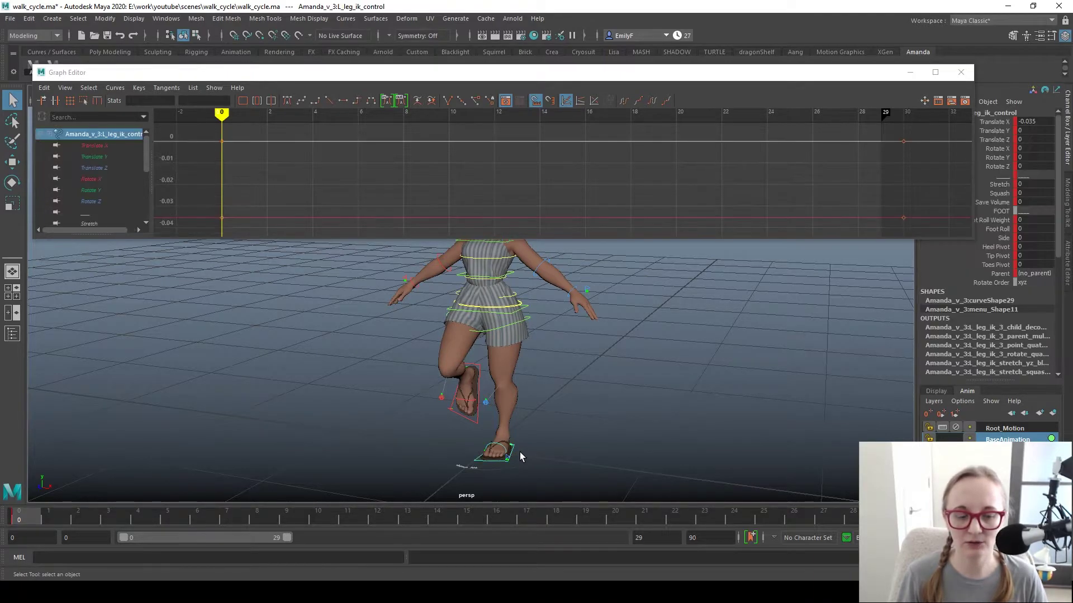
pyautogui.moveTo(618, 448)
pyautogui.keyDown('alt'); pyautogui.mouseDown()
pyautogui.moveTo(635, 447)
pyautogui.moveTo(598, 440)
pyautogui.mouseUp(); pyautogui.keyUp('alt')
pyautogui.press('w')
pyautogui.press('e')
pyautogui.moveTo(518, 457); pyautogui.dragTo(553, 466)
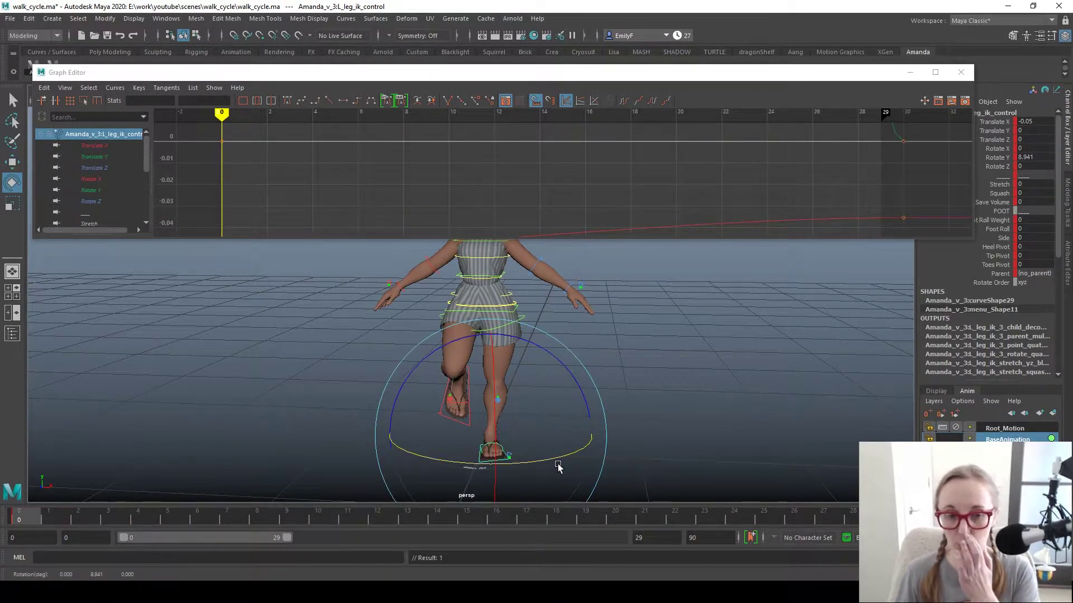
pyautogui.press('q')
# - Try lowering the SOG control at the hips vertically from a side view, then undo the move
pyautogui.scroll(2, 618, 351)
pyautogui.keyDown('alt'); pyautogui.moveTo(633, 363); pyautogui.dragTo(638, 403, button='middle'); pyautogui.keyUp('alt')
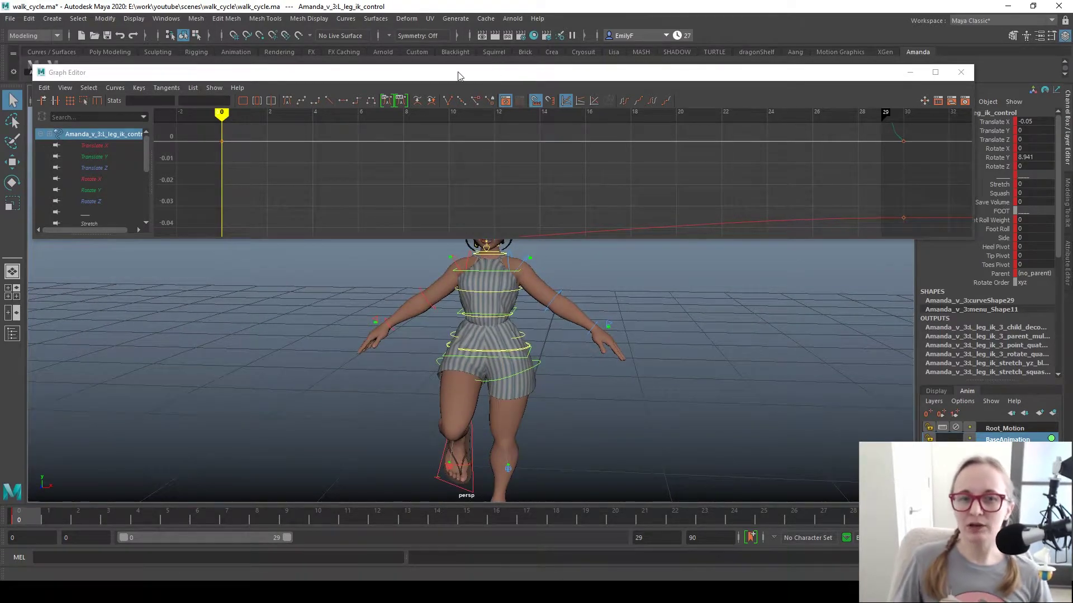
pyautogui.moveTo(576, 334)
pyautogui.keyDown('alt'); pyautogui.mouseDown()
pyautogui.moveTo(461, 333)
pyautogui.moveTo(563, 331)
pyautogui.mouseUp(); pyautogui.keyUp('alt')
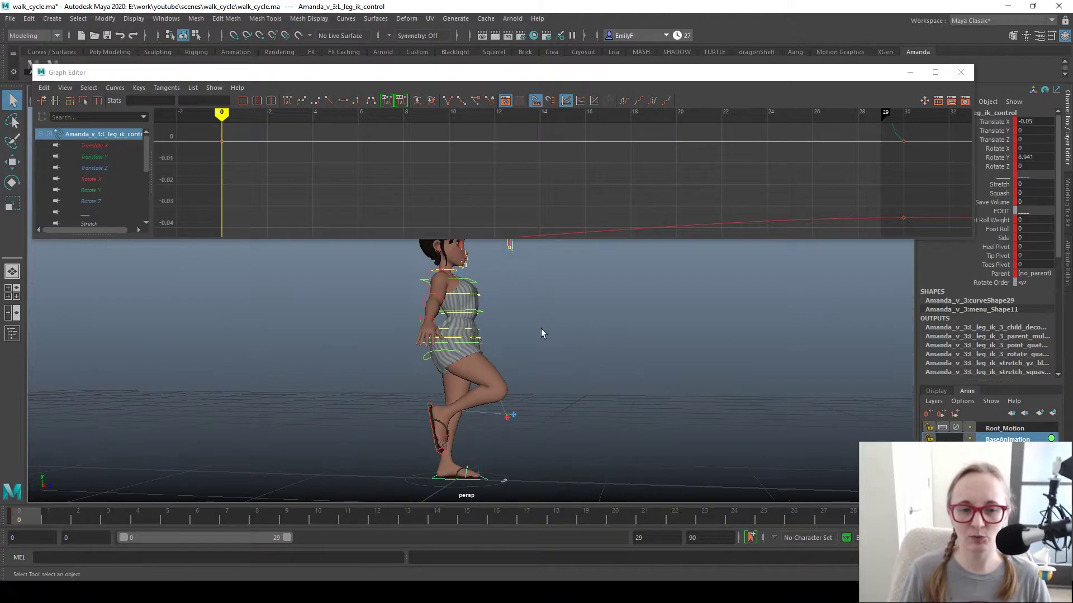
pyautogui.click(499, 342)
pyautogui.click(481, 340)
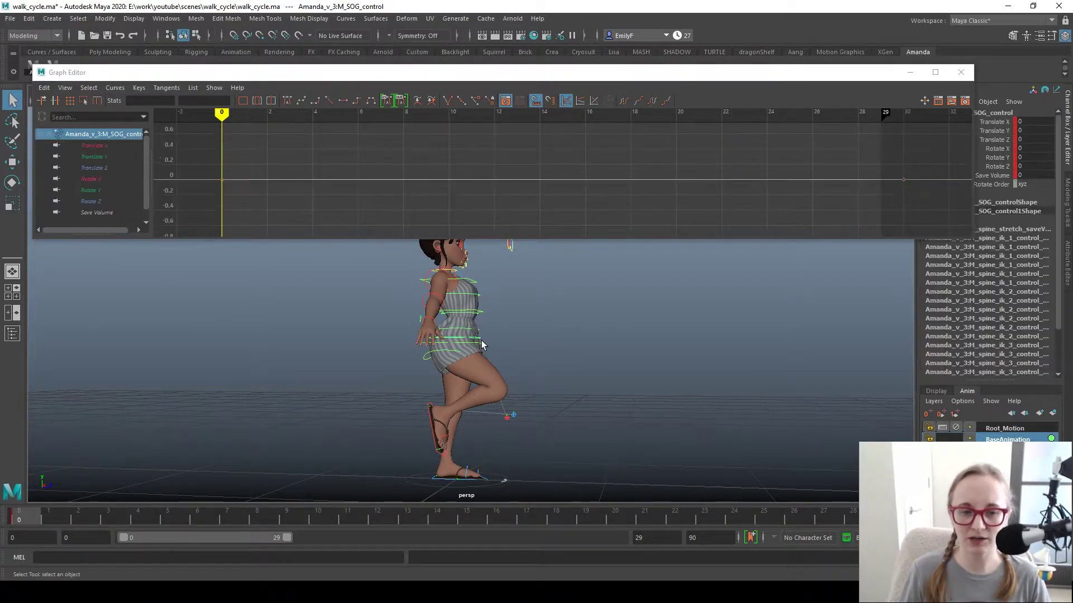
pyautogui.press('w')
pyautogui.moveTo(462, 289); pyautogui.dragTo(461, 311)
pyautogui.hotkey('ctrl', 'z')
pyautogui.keyDown('alt'); pyautogui.moveTo(546, 343); pyautogui.dragTo(500, 380); pyautogui.keyUp('alt')
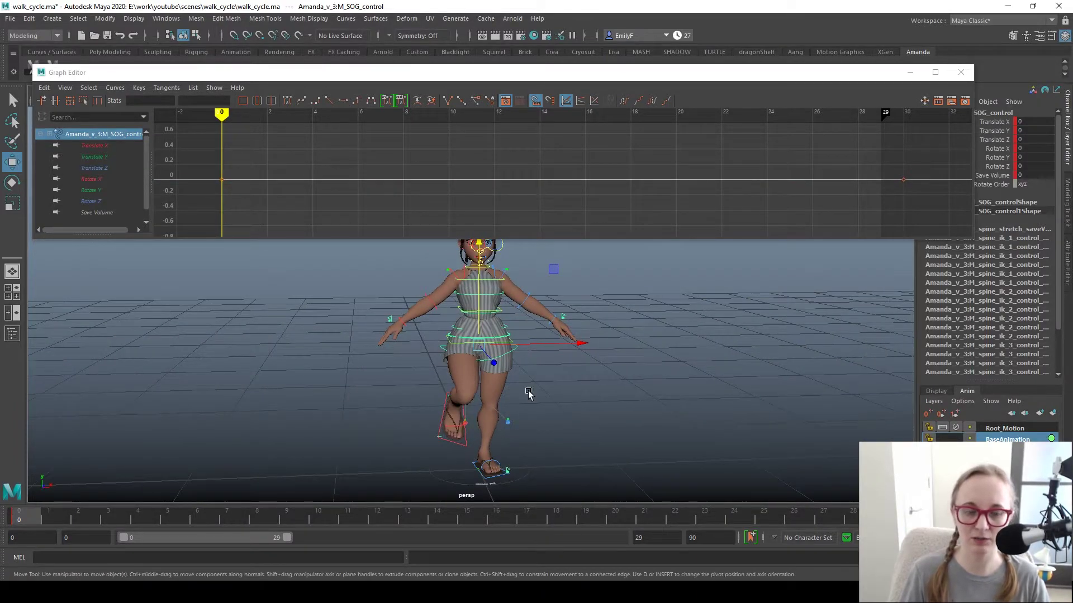
pyautogui.press('q')
pyautogui.keyDown('alt'); pyautogui.moveTo(483, 358); pyautogui.dragTo(536, 368); pyautogui.keyUp('alt')
# - Try rotating the lowest spine IK control about 9.2 degrees around Z, then undo the rotation
pyautogui.click(550, 375)
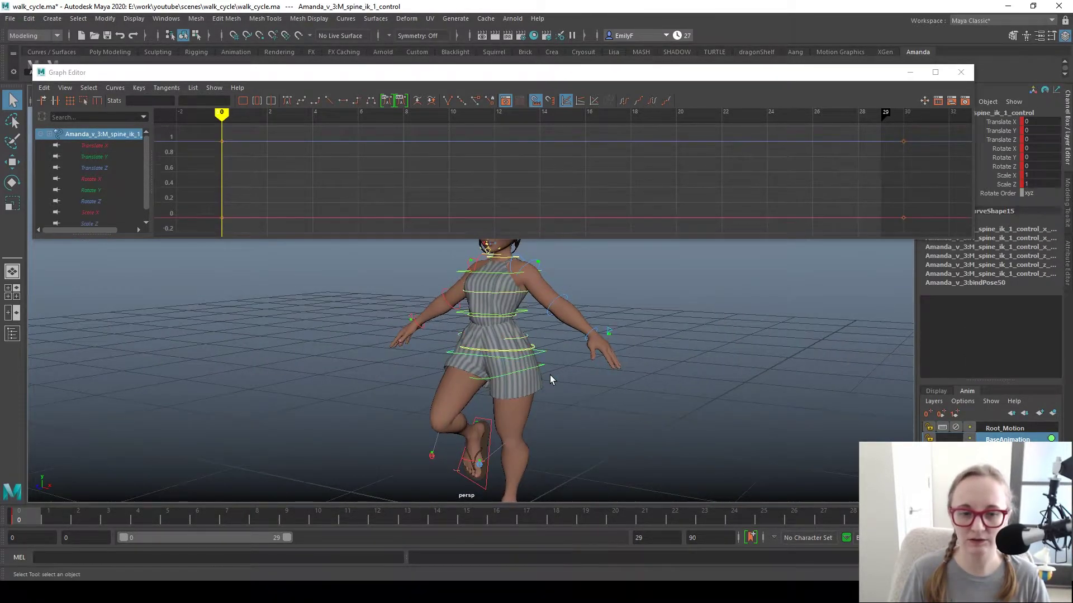
pyautogui.press('e')
pyautogui.keyDown('alt'); pyautogui.moveTo(604, 360); pyautogui.dragTo(438, 401); pyautogui.keyUp('alt')
pyautogui.keyDown('alt'); pyautogui.moveTo(538, 398); pyautogui.dragTo(540, 323, button='middle'); pyautogui.keyUp('alt')
pyautogui.keyDown('alt'); pyautogui.moveTo(540, 335); pyautogui.dragTo(543, 337, button='right'); pyautogui.keyUp('alt')
pyautogui.keyDown('alt'); pyautogui.moveTo(543, 339); pyautogui.dragTo(551, 366); pyautogui.keyUp('alt')
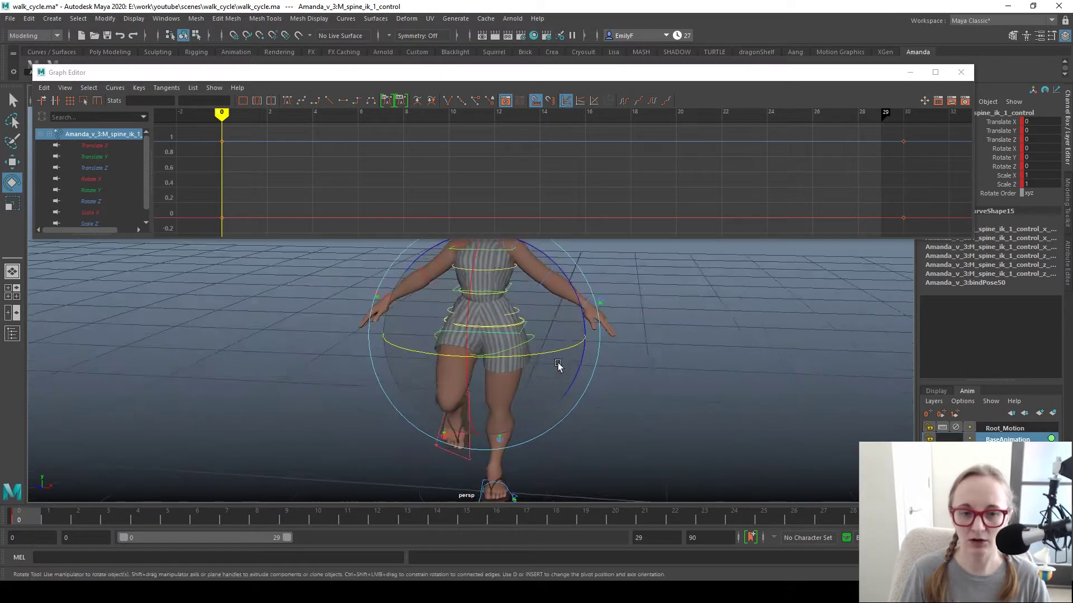
pyautogui.moveTo(580, 296); pyautogui.dragTo(573, 276)
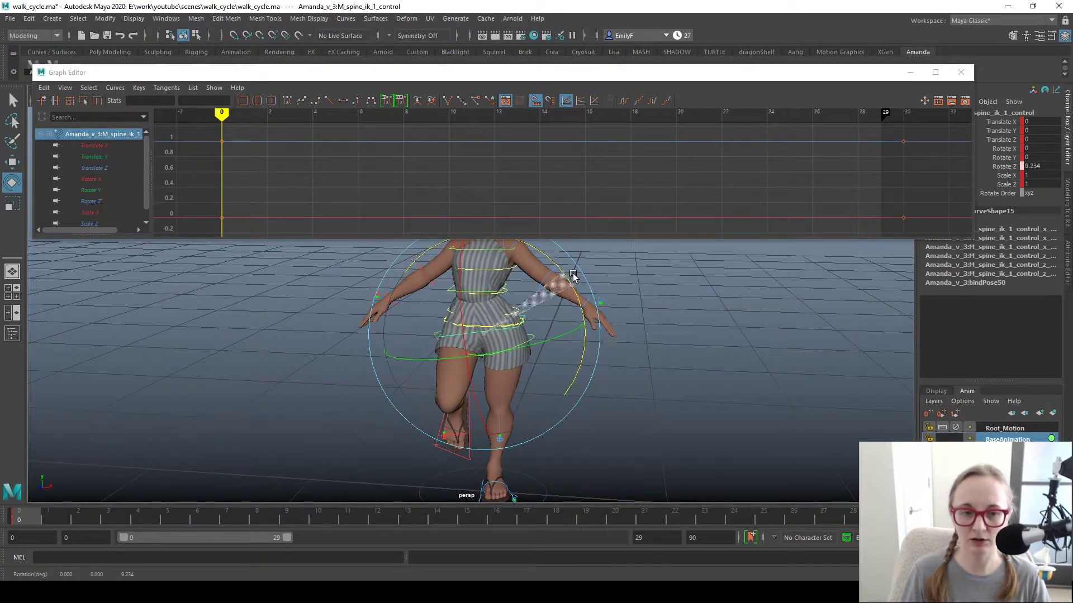
pyautogui.hotkey('ctrl', 'z')
pyautogui.keyDown('alt'); pyautogui.moveTo(574, 276); pyautogui.dragTo(572, 390, button='middle'); pyautogui.keyUp('alt')
pyautogui.keyDown('alt'); pyautogui.moveTo(571, 390); pyautogui.dragTo(621, 313); pyautogui.keyUp('alt')
pyautogui.hotkey('ctrl', 'z')
pyautogui.press('q')
# - Try tilting the small hip control just above the SOG control, then undo the rotation
pyautogui.keyDown('alt'); pyautogui.moveTo(552, 385); pyautogui.dragTo(702, 388, button='right'); pyautogui.keyUp('alt')
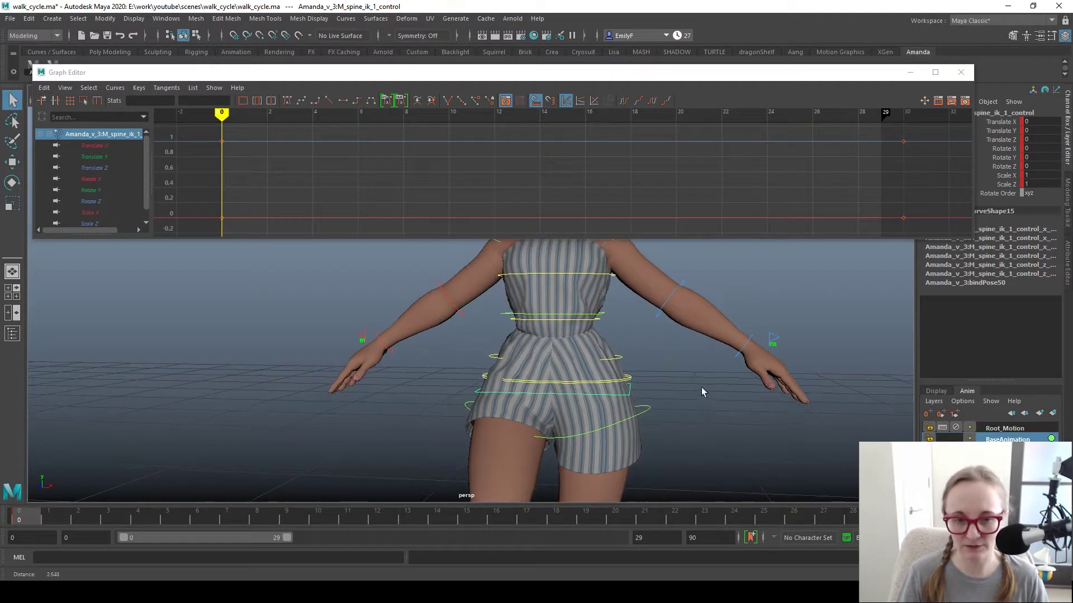
pyautogui.click(619, 358)
pyautogui.press('e')
pyautogui.moveTo(654, 317); pyautogui.dragTo(646, 307)
pyautogui.hotkey('ctrl', 'z')
pyautogui.press('q')
# - Try rotating the SOG control at the hips, then undo the rotation
pyautogui.click(629, 384)
pyautogui.press('e')
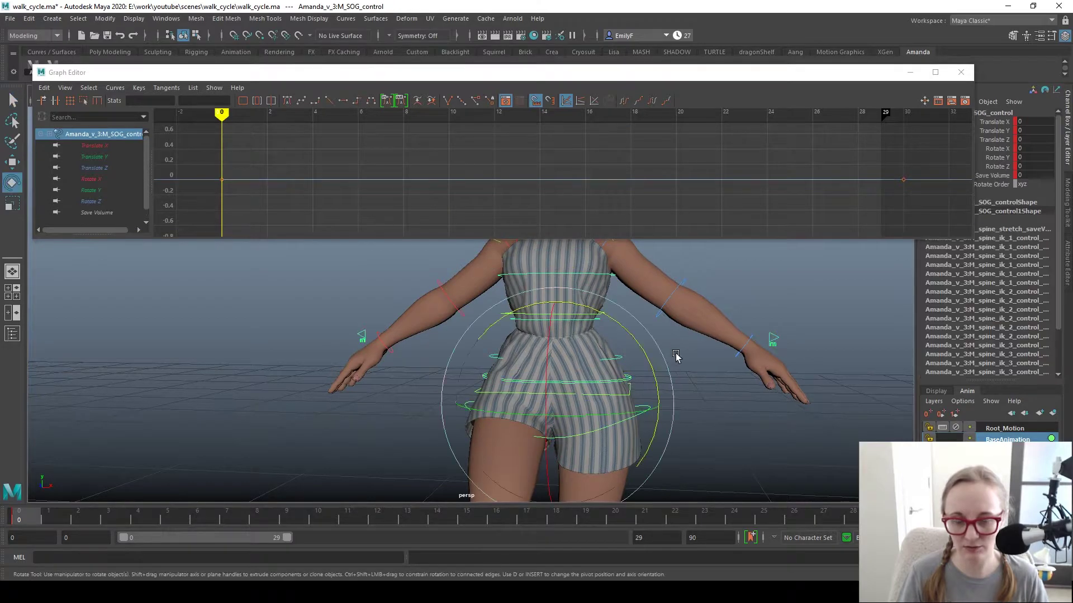
pyautogui.moveTo(642, 347)
pyautogui.mouseDown()
pyautogui.moveTo(642, 335)
pyautogui.moveTo(648, 346)
pyautogui.mouseUp()
pyautogui.hotkey('ctrl', 'z')
pyautogui.press('q')
# - Try rotating the lowest spine IK control about 9.8 degrees around Z and keying it at frame 0
pyautogui.click(629, 403)
pyautogui.press('e')
pyautogui.press('s')
pyautogui.press('q')
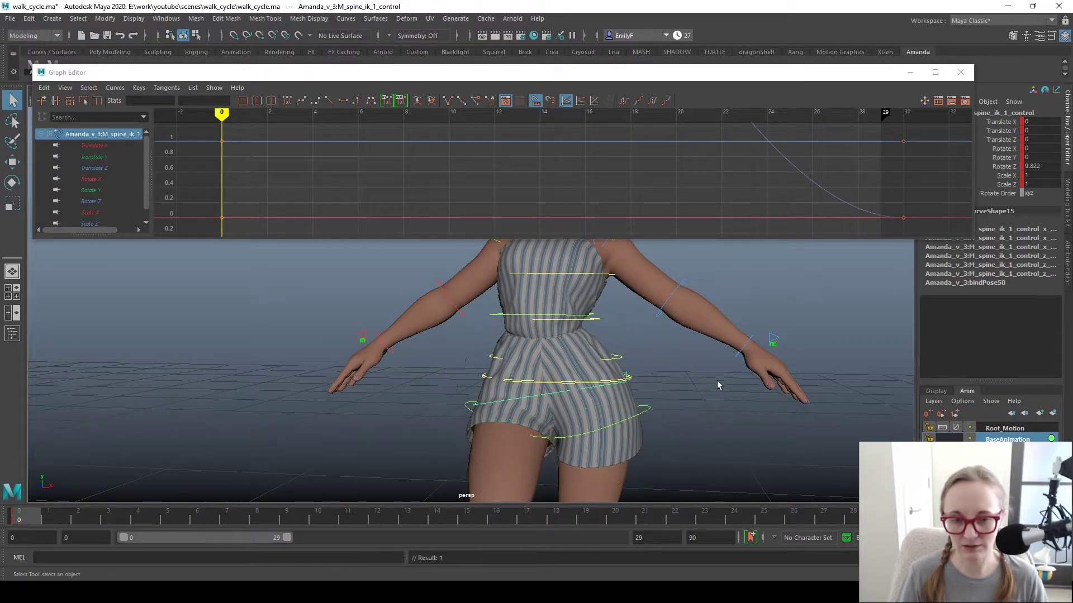
# - Rotate the lowest spine IK control about 4.7 degrees around Z and key it at frame 0
pyautogui.keyDown('alt'); pyautogui.moveTo(711, 377); pyautogui.dragTo(633, 358, button='right'); pyautogui.keyUp('alt')
pyautogui.keyDown('alt'); pyautogui.moveTo(579, 358); pyautogui.dragTo(566, 329, button='middle'); pyautogui.keyUp('alt')
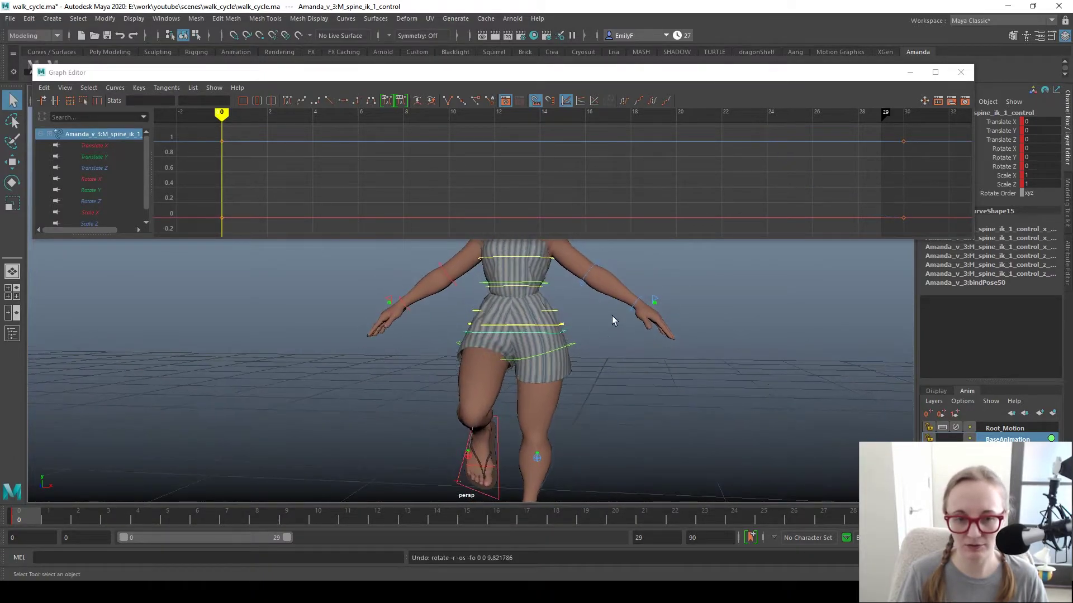
pyautogui.press('e')
pyautogui.moveTo(603, 312); pyautogui.dragTo(615, 302)
pyautogui.press('q')
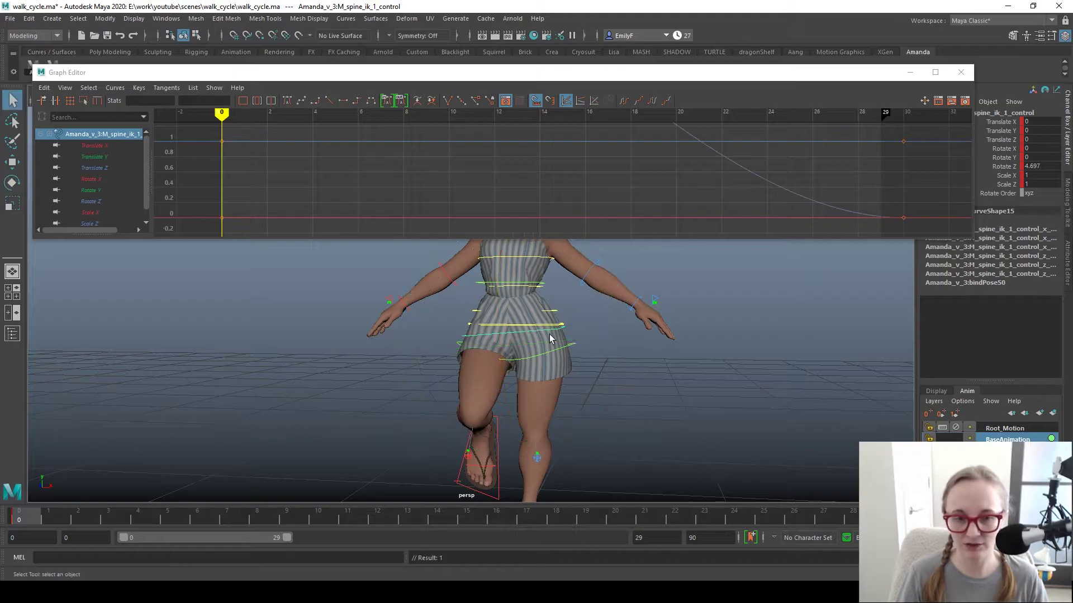
# - Minimize the Graph Editor and review the hips and full-body pose around the SOG control, with and without the rig controls
pyautogui.click(538, 327)
pyautogui.press('w')
pyautogui.keyDown('alt'); pyautogui.moveTo(619, 359); pyautogui.dragTo(625, 273); pyautogui.keyUp('alt')
pyautogui.keyDown('alt'); pyautogui.moveTo(528, 369); pyautogui.dragTo(603, 331); pyautogui.keyUp('alt')
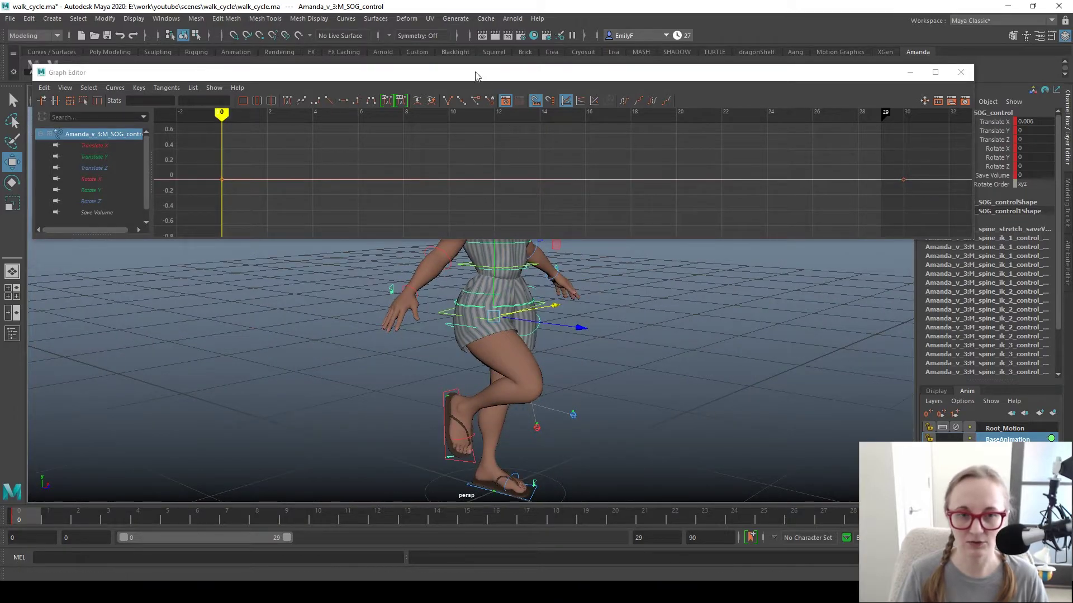
pyautogui.click(910, 72)
pyautogui.scroll(3, 537, 341)
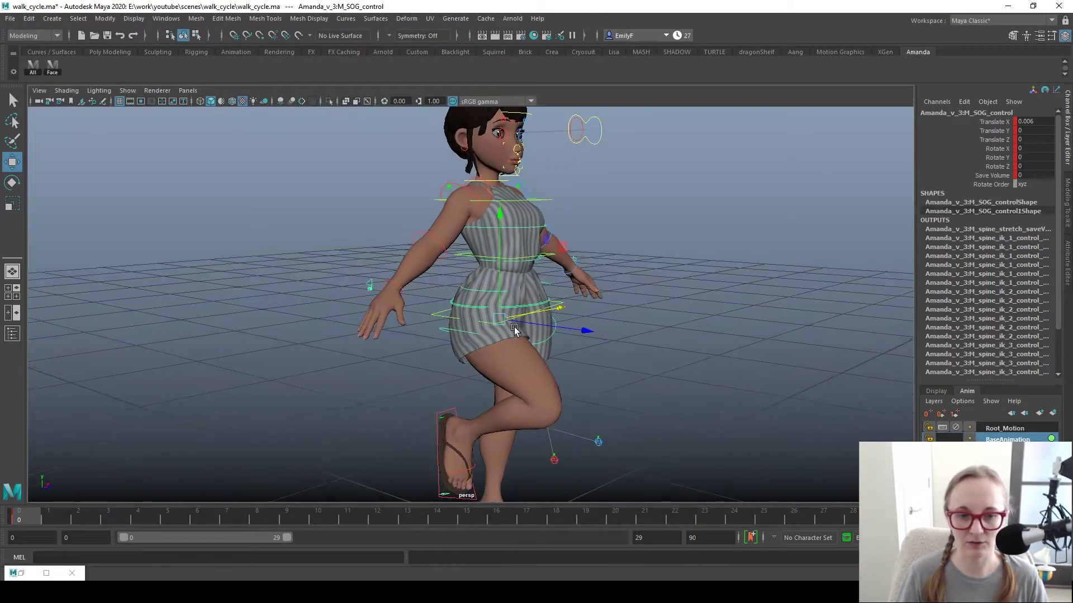
pyautogui.scroll(-3, 537, 341)
pyautogui.keyDown('alt'); pyautogui.moveTo(537, 340); pyautogui.dragTo(525, 298); pyautogui.keyUp('alt')
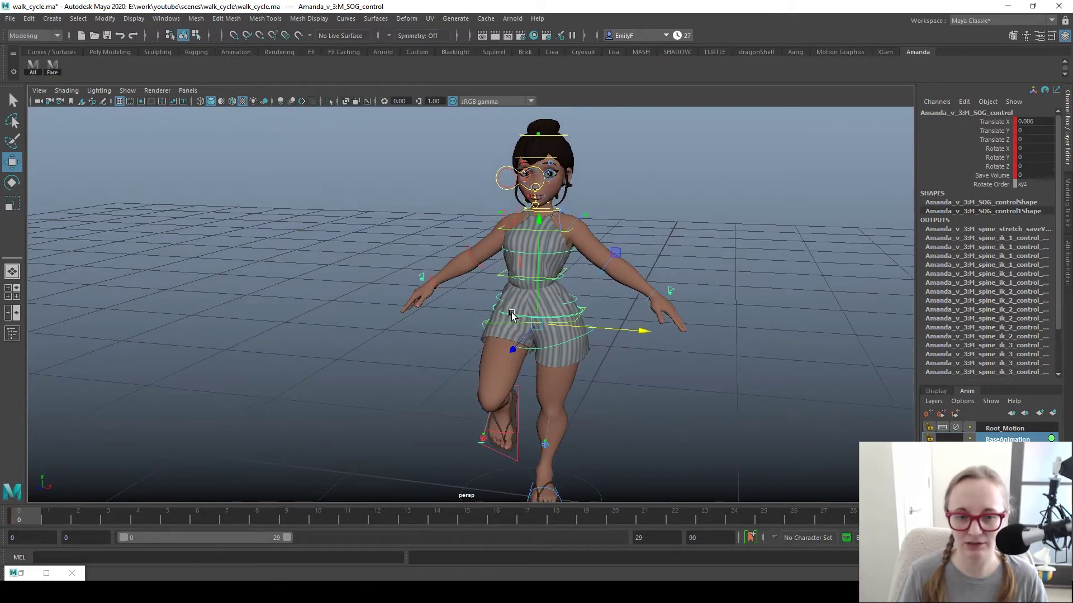
pyautogui.moveTo(627, 318); pyautogui.dragTo(586, 397)
pyautogui.press('q')
pyautogui.hotkey('alt', '1')
pyautogui.hotkey('alt', '1')
# - Shift the left foot control inward to about Translate X -0.069 and key it at frame 0
pyautogui.click(559, 453)
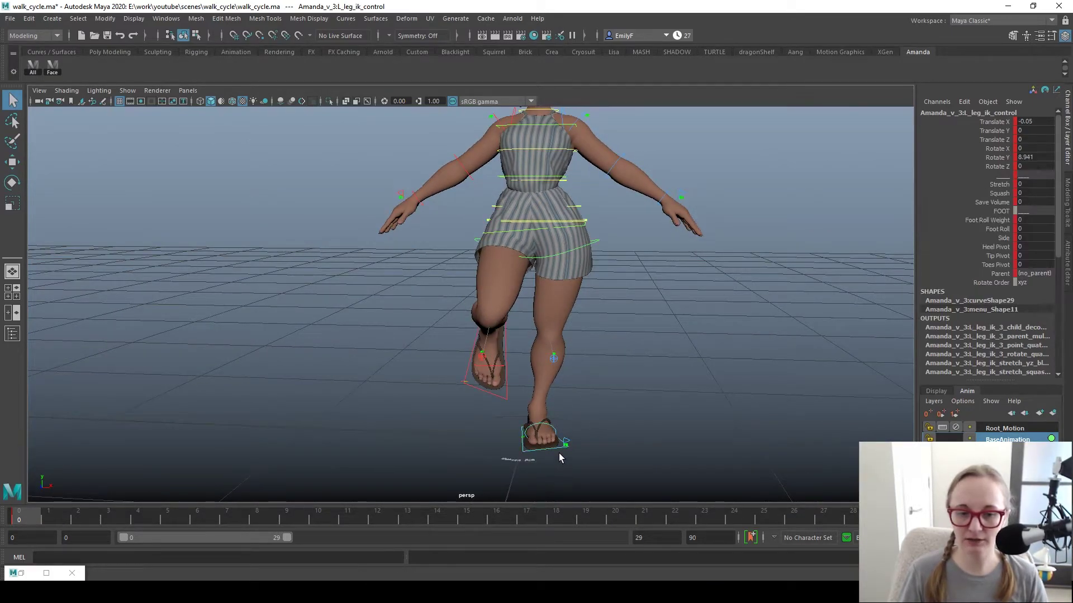
pyautogui.press('w')
pyautogui.moveTo(615, 420); pyautogui.dragTo(606, 420)
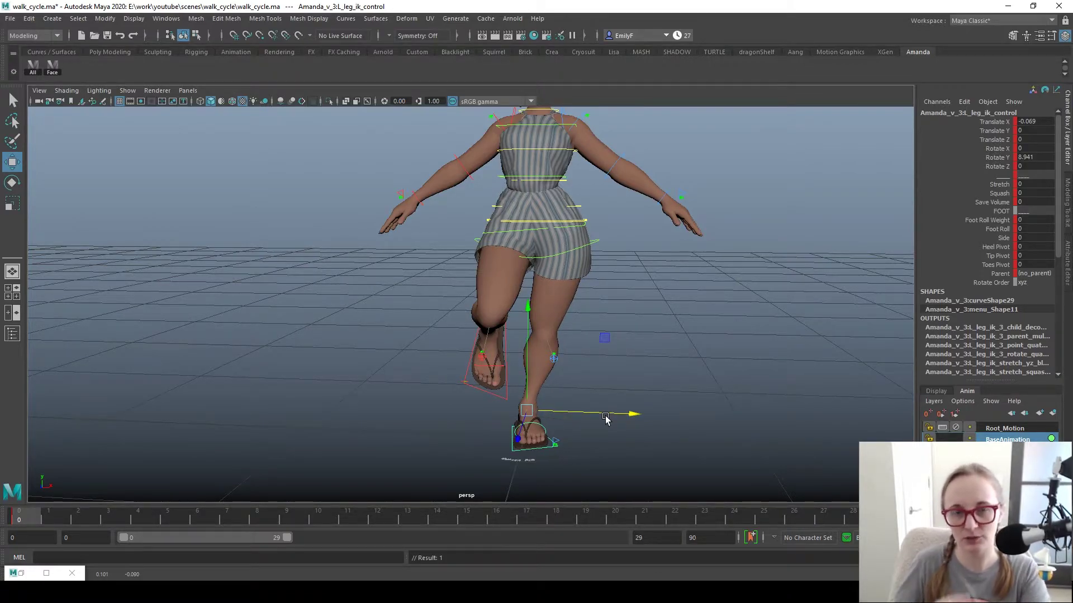
pyautogui.keyDown('alt'); pyautogui.moveTo(606, 421); pyautogui.dragTo(488, 284); pyautogui.keyUp('alt')
pyautogui.press('s')
# - Try shifting the SOG control sideways over the standing foot to about Translate X -0.031
pyautogui.click(453, 223)
pyautogui.keyDown('alt'); pyautogui.moveTo(471, 221); pyautogui.dragTo(505, 234); pyautogui.keyUp('alt')
pyautogui.press('f')
pyautogui.keyDown('alt'); pyautogui.moveTo(670, 284); pyautogui.dragTo(347, 243, button='right'); pyautogui.keyUp('alt')
pyautogui.keyDown('alt'); pyautogui.moveTo(347, 243); pyautogui.dragTo(418, 207); pyautogui.keyUp('alt')
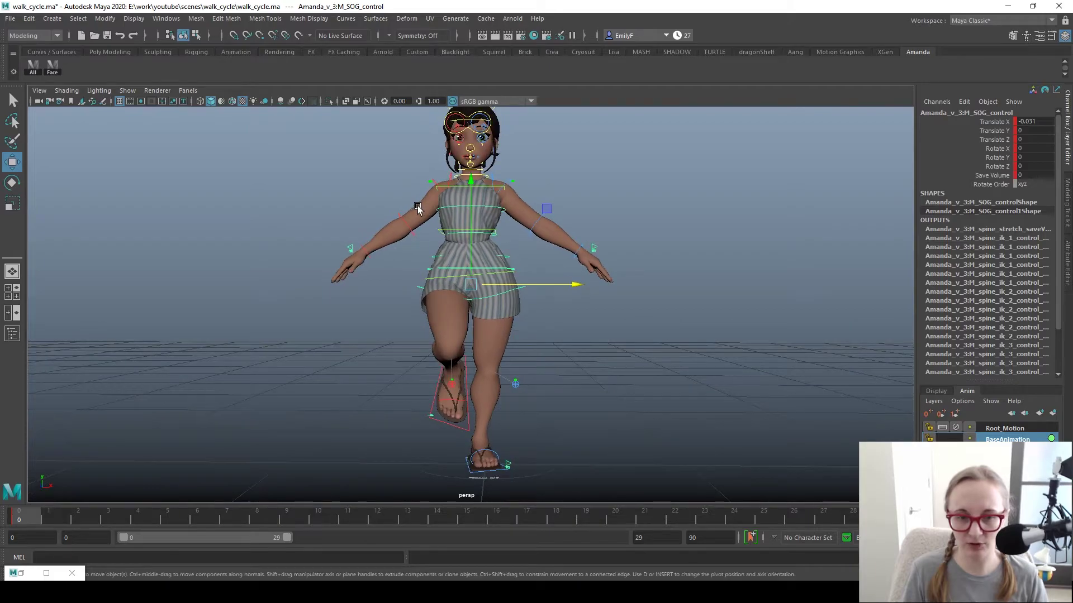
# - Rotate the lowest spine control at the hips slightly to adjust the hip tilt
pyautogui.press('e')
pyautogui.click(510, 273)
pyautogui.moveTo(565, 338); pyautogui.dragTo(570, 334)
pyautogui.press('q')
# - Lower the SOG control to about Translate Y -0.007 to bend the standing knee
pyautogui.click(502, 272)
pyautogui.press('w')
pyautogui.keyDown('alt'); pyautogui.moveTo(559, 272); pyautogui.dragTo(499, 228); pyautogui.keyUp('alt')
pyautogui.keyDown('alt'); pyautogui.moveTo(500, 251); pyautogui.dragTo(517, 268, button='right'); pyautogui.keyUp('alt')
pyautogui.keyDown('alt'); pyautogui.moveTo(520, 268); pyautogui.dragTo(534, 288, button='middle'); pyautogui.keyUp('alt')
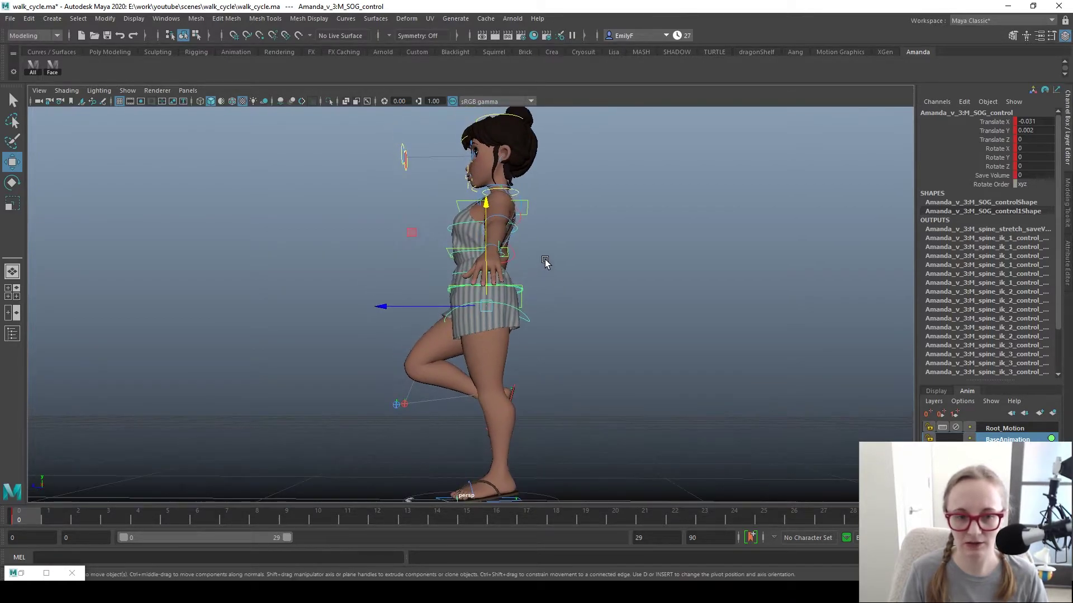
pyautogui.moveTo(496, 207); pyautogui.dragTo(508, 212)
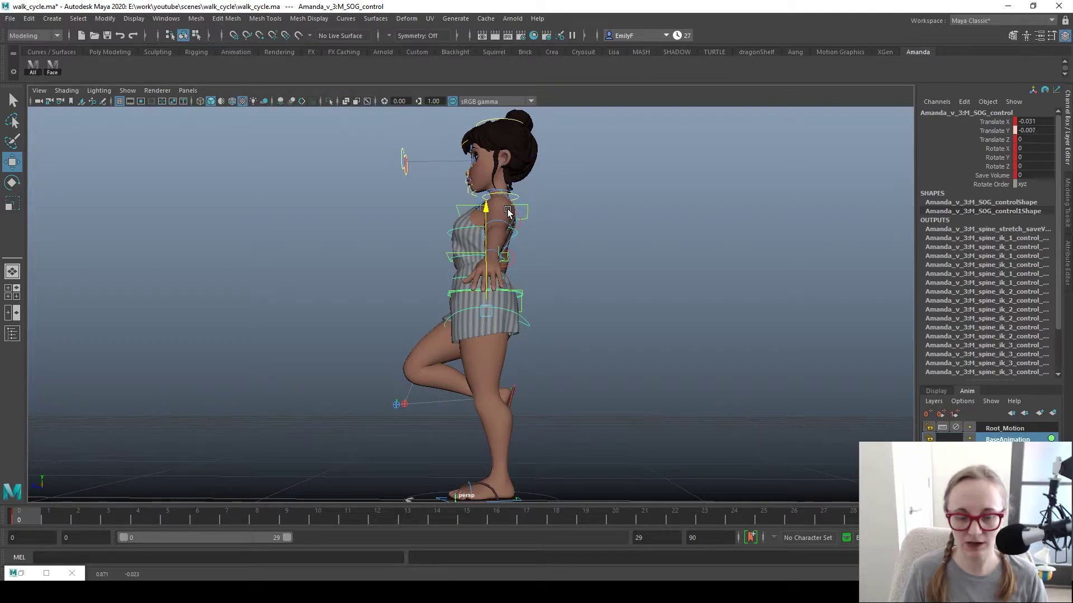
pyautogui.keyDown('alt'); pyautogui.moveTo(763, 343); pyautogui.dragTo(504, 391); pyautogui.keyUp('alt')
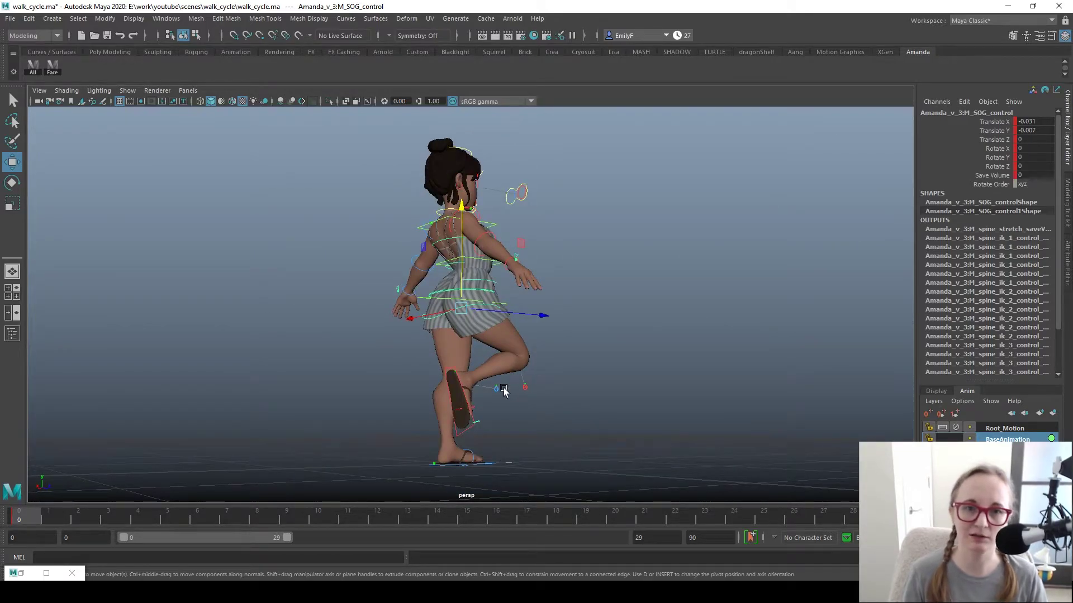
# - Move the SOG control back to about Translate Z -0.02 in the side view, balancing the body over the standing foot
pyautogui.press('[')
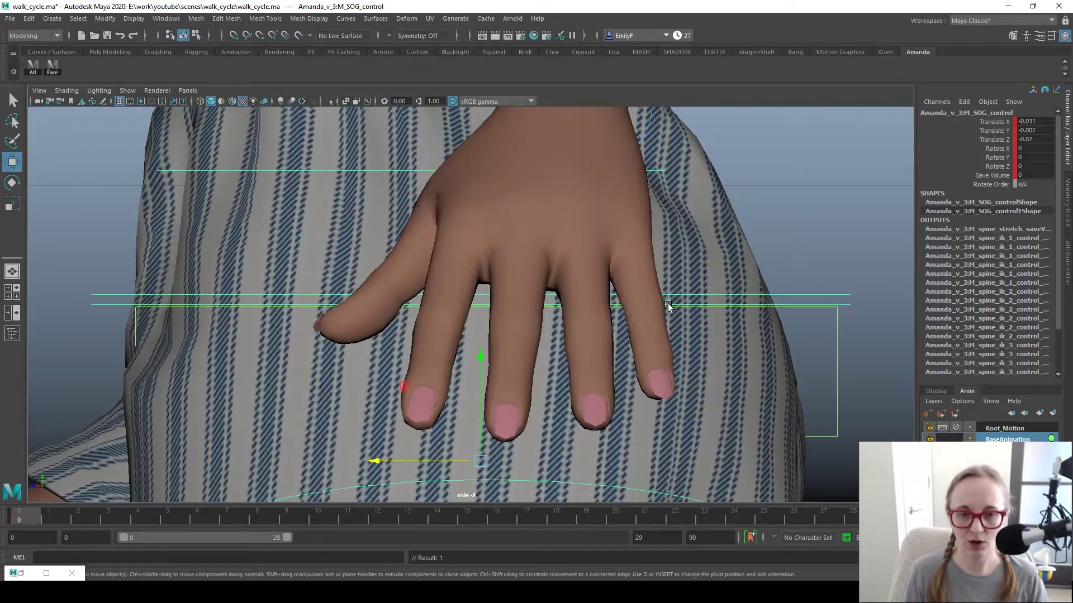
pyautogui.scroll(-10, 669, 307)
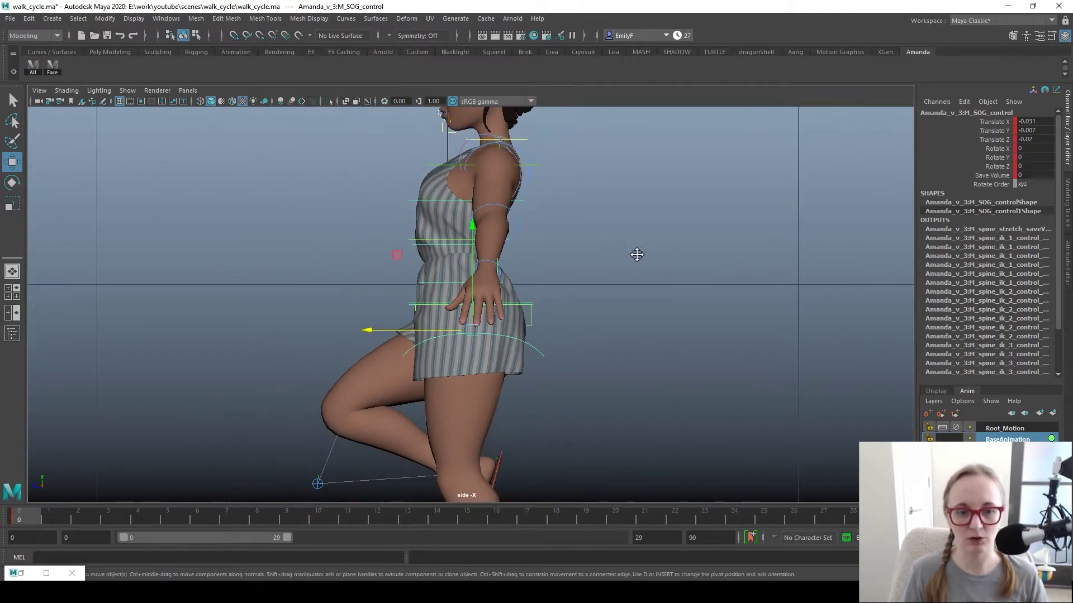
pyautogui.scroll(-4, 637, 252)
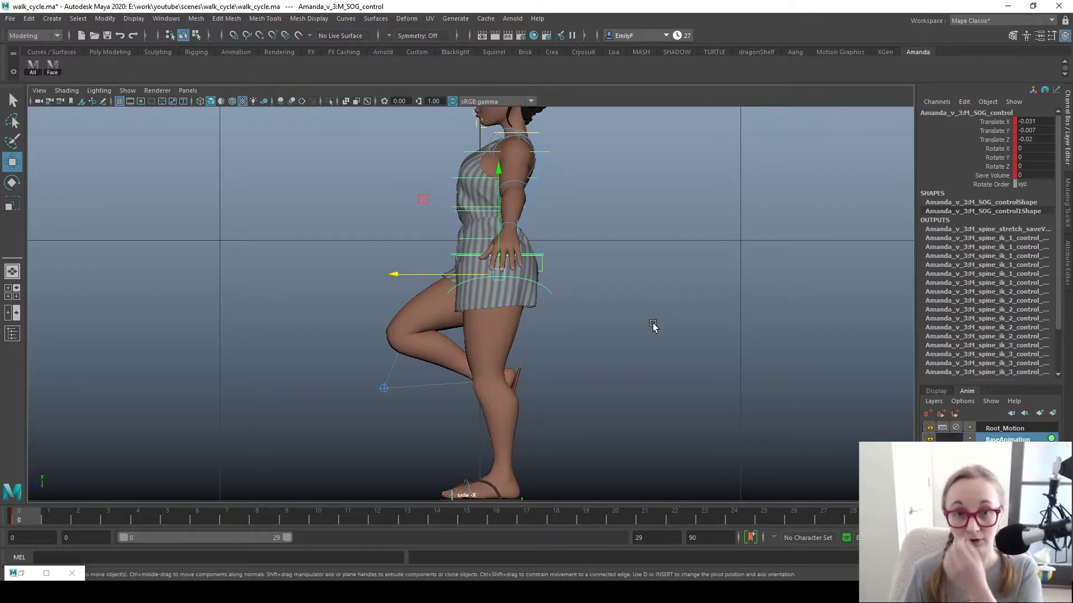
pyautogui.press('q')
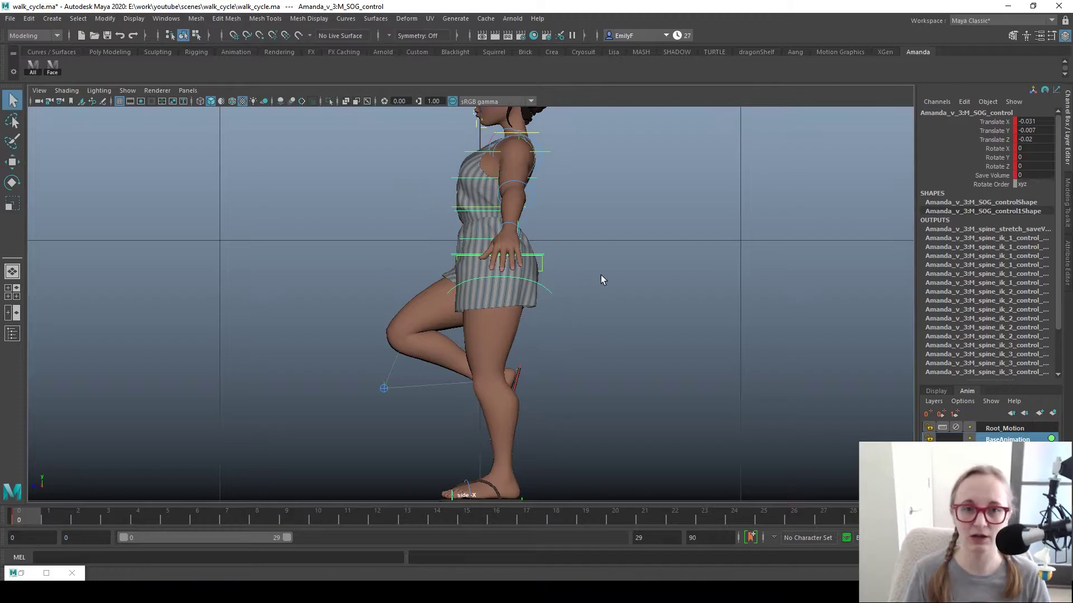
pyautogui.keyDown('alt'); pyautogui.moveTo(605, 274); pyautogui.dragTo(340, 244, button='right'); pyautogui.keyUp('alt')
pyautogui.keyDown('alt'); pyautogui.moveTo(438, 233); pyautogui.dragTo(458, 280, button='middle'); pyautogui.keyUp('alt')
pyautogui.keyDown('alt'); pyautogui.moveTo(458, 280); pyautogui.dragTo(522, 264, button='right'); pyautogui.keyUp('alt')
pyautogui.keyDown('alt'); pyautogui.moveTo(523, 264); pyautogui.dragTo(546, 227, button='middle'); pyautogui.keyUp('alt')
pyautogui.press('w')
pyautogui.moveTo(446, 291); pyautogui.dragTo(449, 291)
# - Shift the SOG control sideways in the front view to about Translate X -0.018
pyautogui.press('space')
pyautogui.moveTo(570, 228); pyautogui.dragTo(572, 257)
pyautogui.press('f')
pyautogui.scroll(-10, 649, 257)
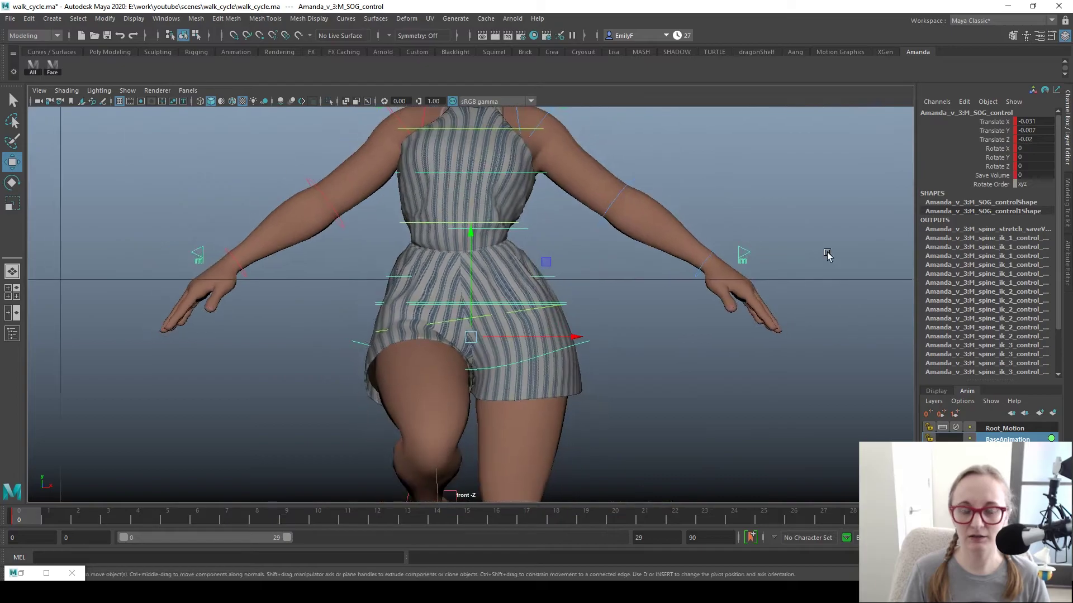
pyautogui.hotkey('alt', '1')
pyautogui.keyDown('alt'); pyautogui.moveTo(673, 281); pyautogui.dragTo(649, 284, button='right'); pyautogui.keyUp('alt')
pyautogui.keyDown('alt'); pyautogui.moveTo(650, 284); pyautogui.dragTo(665, 300, button='middle'); pyautogui.keyUp('alt')
pyautogui.moveTo(623, 284); pyautogui.dragTo(629, 284)
pyautogui.press('q')
pyautogui.scroll(1, 565, 295)
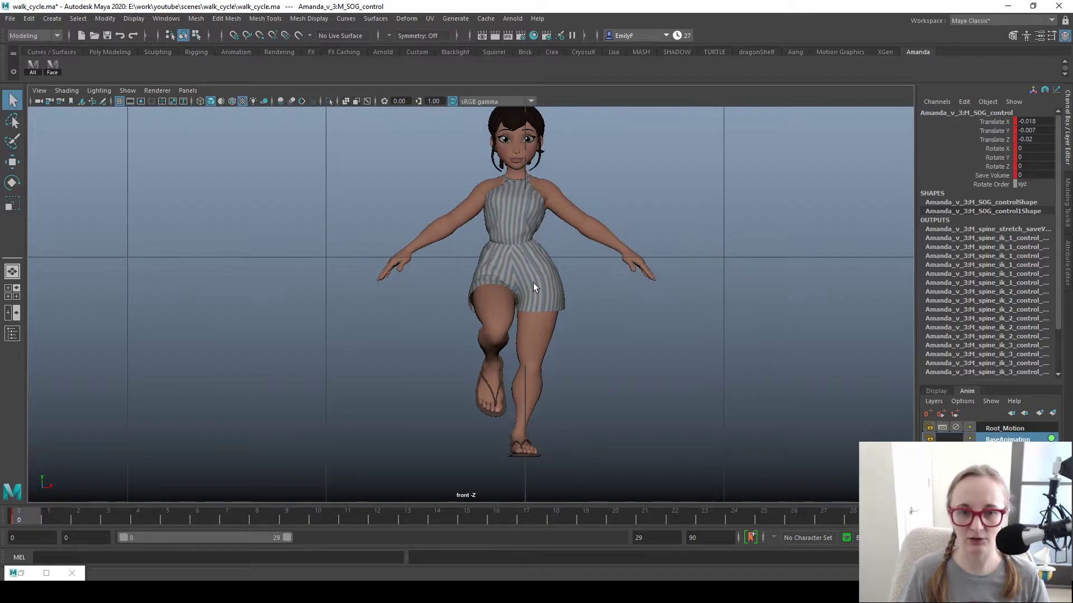
# - Rotate the chest control, spine IK 3, about -5.15 degrees around Z against the hip tilt and key it at frame 0
pyautogui.hotkey('alt', '1')
pyautogui.scroll(1, 553, 203)
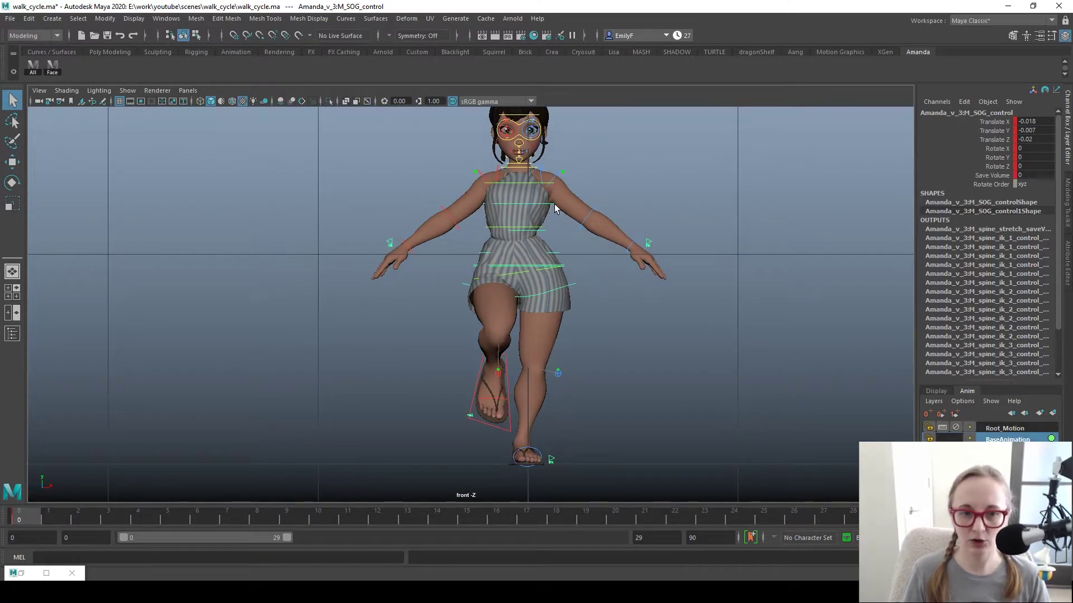
pyautogui.click(554, 204)
pyautogui.click(527, 184)
pyautogui.press('e')
pyautogui.click(620, 235)
pyautogui.moveTo(618, 257); pyautogui.dragTo(607, 261)
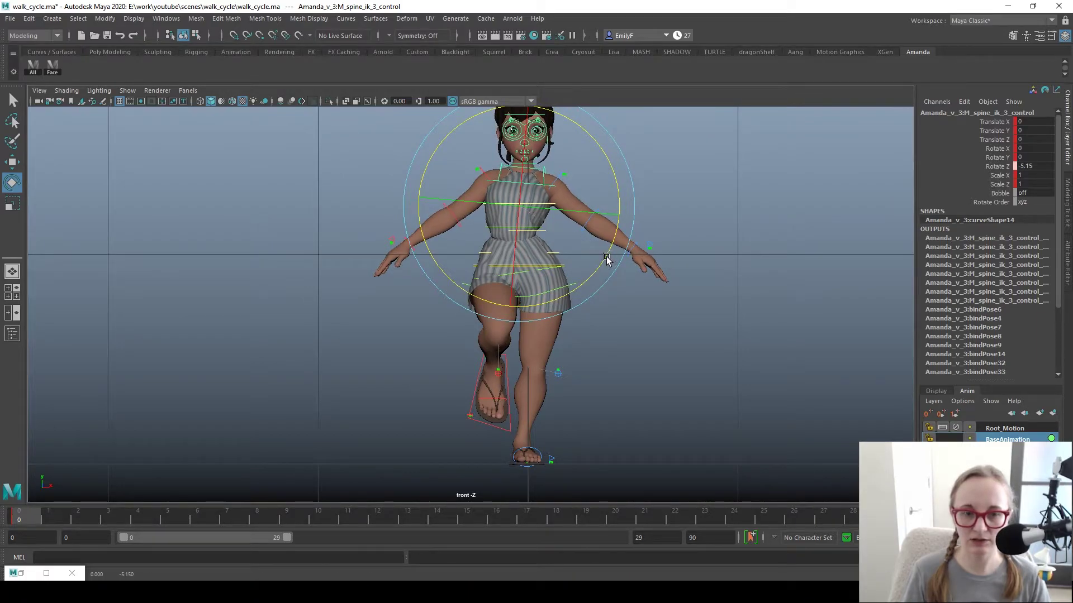
pyautogui.press('s')
# - Return to the perspective view and move the raised right foot control to about Translate Y 0.093 and Translate Z -0.07
pyautogui.press('space')
pyautogui.moveTo(570, 216); pyautogui.dragTo(562, 176)
pyautogui.press('q')
pyautogui.moveTo(505, 349)
pyautogui.keyDown('alt'); pyautogui.mouseDown()
pyautogui.moveTo(527, 351)
pyautogui.moveTo(515, 342)
pyautogui.moveTo(514, 363)
pyautogui.mouseUp(); pyautogui.keyUp('alt')
pyautogui.click(479, 357)
pyautogui.press('w')
pyautogui.moveTo(503, 324); pyautogui.dragTo(602, 363)
pyautogui.keyDown('alt'); pyautogui.moveTo(602, 363); pyautogui.dragTo(608, 363, button='middle'); pyautogui.keyUp('alt')
# - Check the beach walking reference video, and refine the rotation and position of the raised right foot
pyautogui.moveTo(1072, 220); pyautogui.dragTo(576, 93)
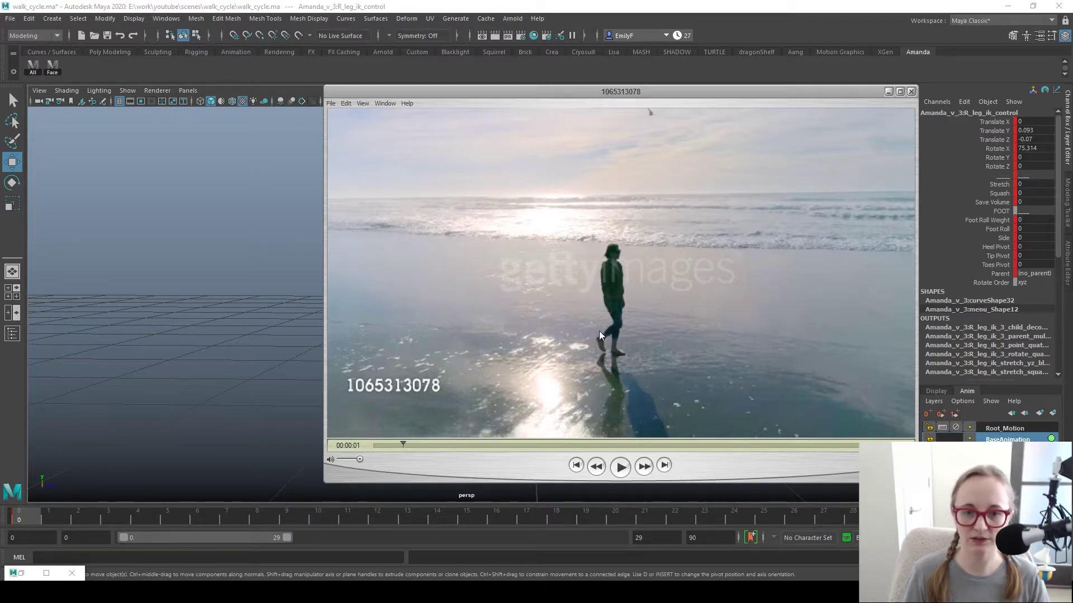
pyautogui.moveTo(596, 90); pyautogui.dragTo(1072, 146)
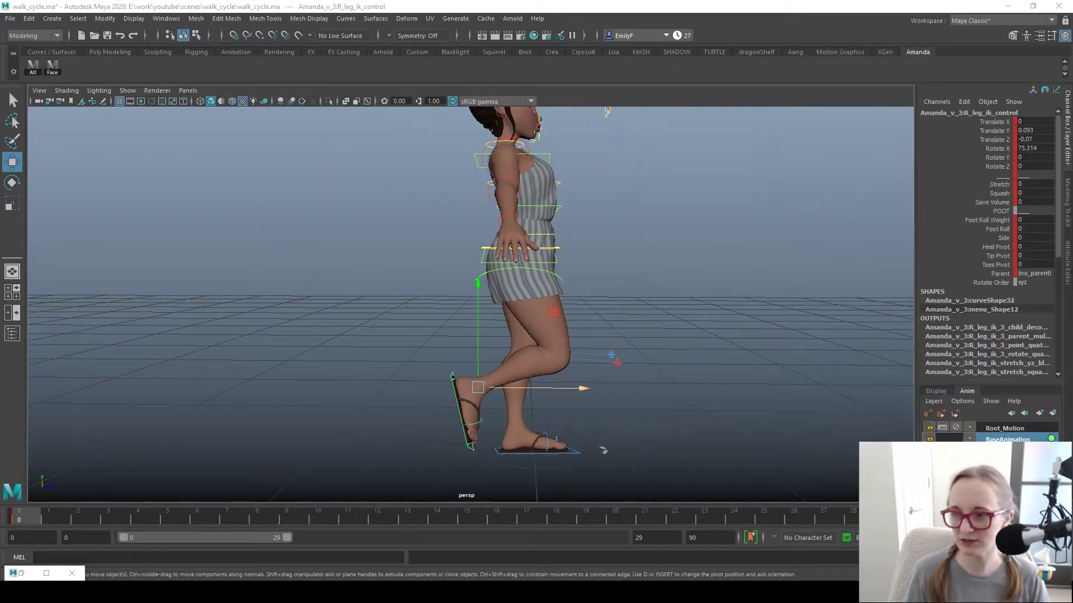
pyautogui.press('e')
pyautogui.moveTo(500, 301); pyautogui.dragTo(513, 305)
pyautogui.press('w')
pyautogui.moveTo(602, 410); pyautogui.dragTo(600, 407)
pyautogui.press('q')
# - Rotate the left shoulder control about 1.9 degrees around Y
pyautogui.keyDown('alt'); pyautogui.moveTo(582, 283); pyautogui.dragTo(499, 225); pyautogui.keyUp('alt')
pyautogui.click(454, 150)
pyautogui.keyDown('alt'); pyautogui.moveTo(453, 150); pyautogui.dragTo(535, 204); pyautogui.keyUp('alt')
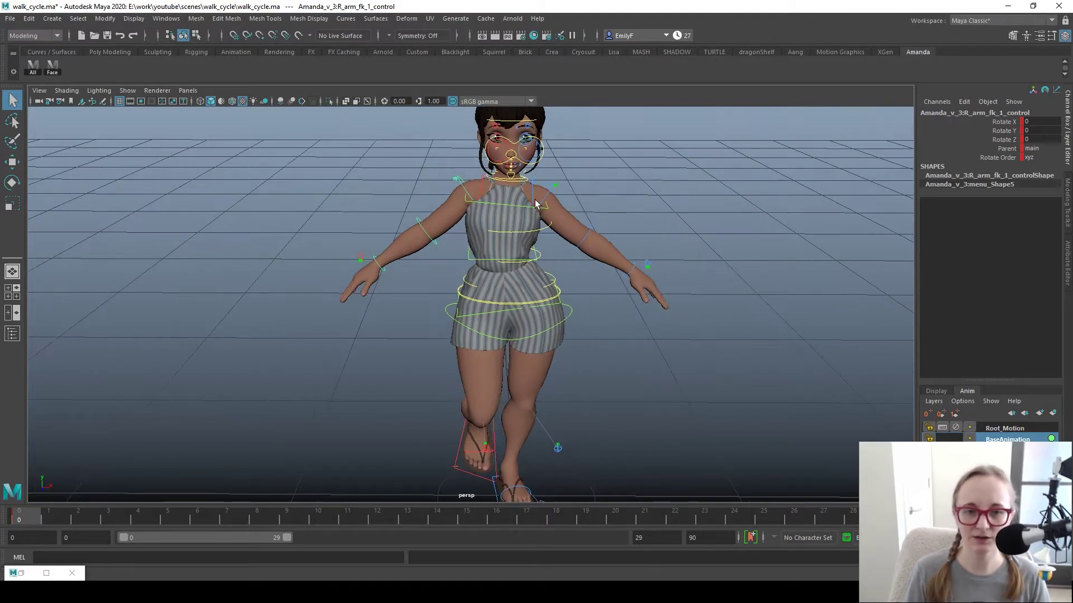
pyautogui.click(540, 197)
pyautogui.press('e')
pyautogui.moveTo(587, 133)
pyautogui.mouseDown()
pyautogui.moveTo(604, 137)
pyautogui.moveTo(596, 131)
pyautogui.mouseUp()
pyautogui.press('q')
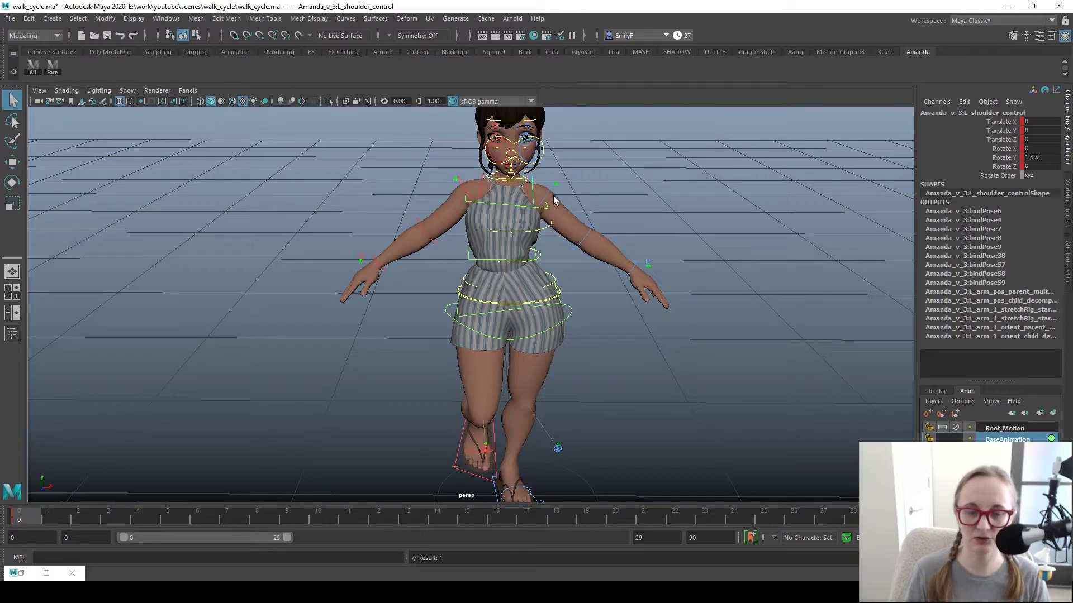
# - Lower the left arm by rotating its upper FK control about -30.2 degrees around Y
pyautogui.click(554, 200)
pyautogui.press('e')
pyautogui.moveTo(618, 133); pyautogui.dragTo(650, 204)
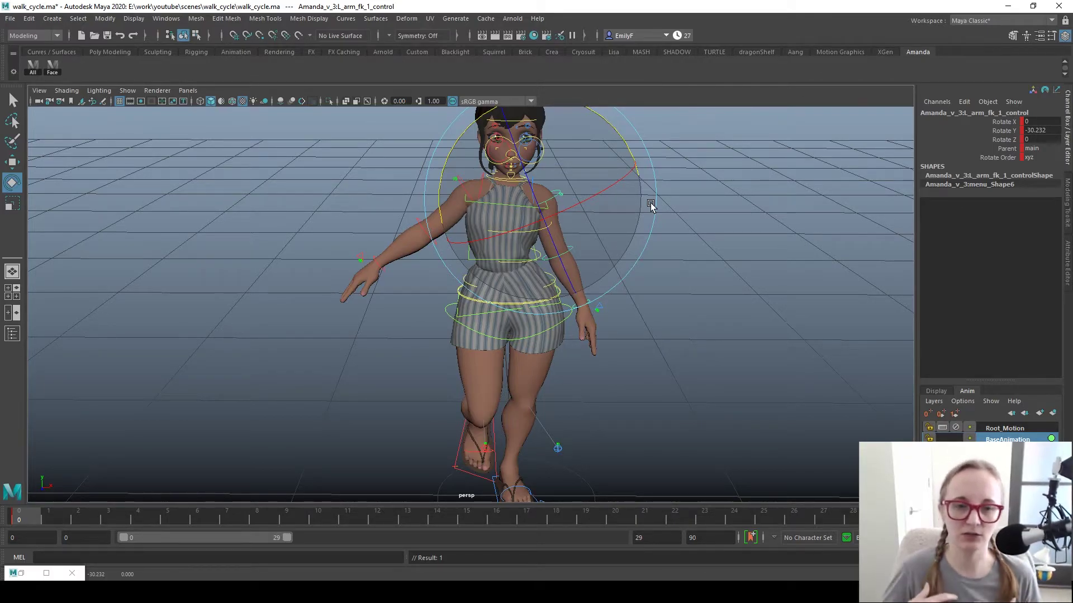
# - Rotate the right shoulder and arm controls to bring the right arm down beside the body
pyautogui.press('q')
pyautogui.keyDown('alt'); pyautogui.moveTo(650, 203); pyautogui.dragTo(503, 179, button='right'); pyautogui.keyUp('alt')
pyautogui.keyDown('alt'); pyautogui.moveTo(497, 176); pyautogui.dragTo(531, 183); pyautogui.keyUp('alt')
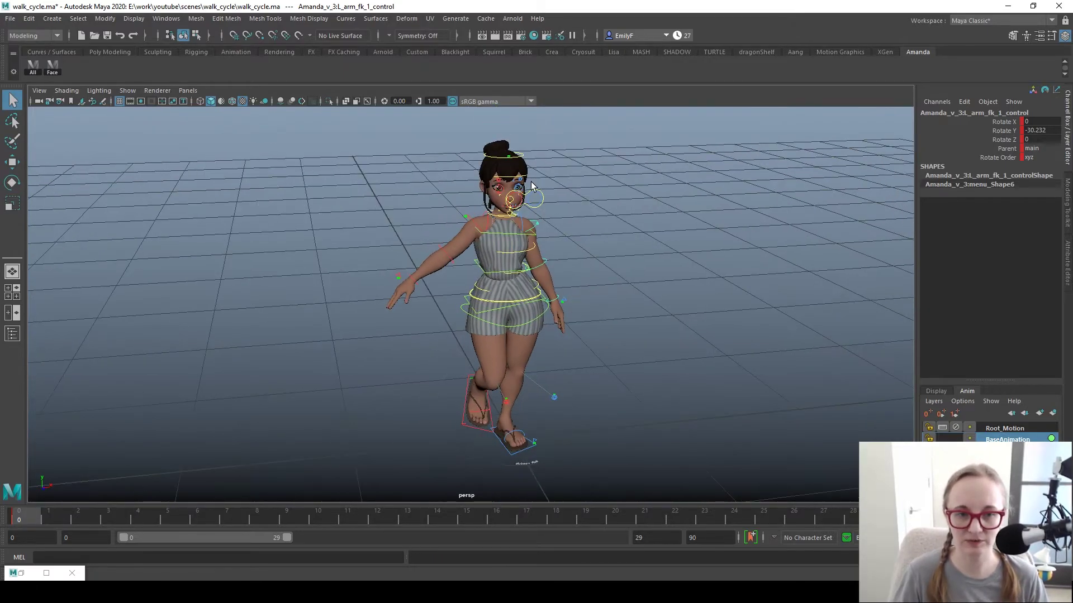
pyautogui.keyDown('alt'); pyautogui.moveTo(532, 186); pyautogui.dragTo(658, 179, button='right'); pyautogui.keyUp('alt')
pyautogui.keyDown('alt'); pyautogui.moveTo(687, 216); pyautogui.dragTo(553, 286); pyautogui.keyUp('alt')
pyautogui.hotkey('alt', '1')
pyautogui.keyDown('alt'); pyautogui.moveTo(535, 243); pyautogui.dragTo(523, 249); pyautogui.keyUp('alt')
pyautogui.keyDown('alt'); pyautogui.moveTo(583, 265); pyautogui.dragTo(520, 329); pyautogui.keyUp('alt')
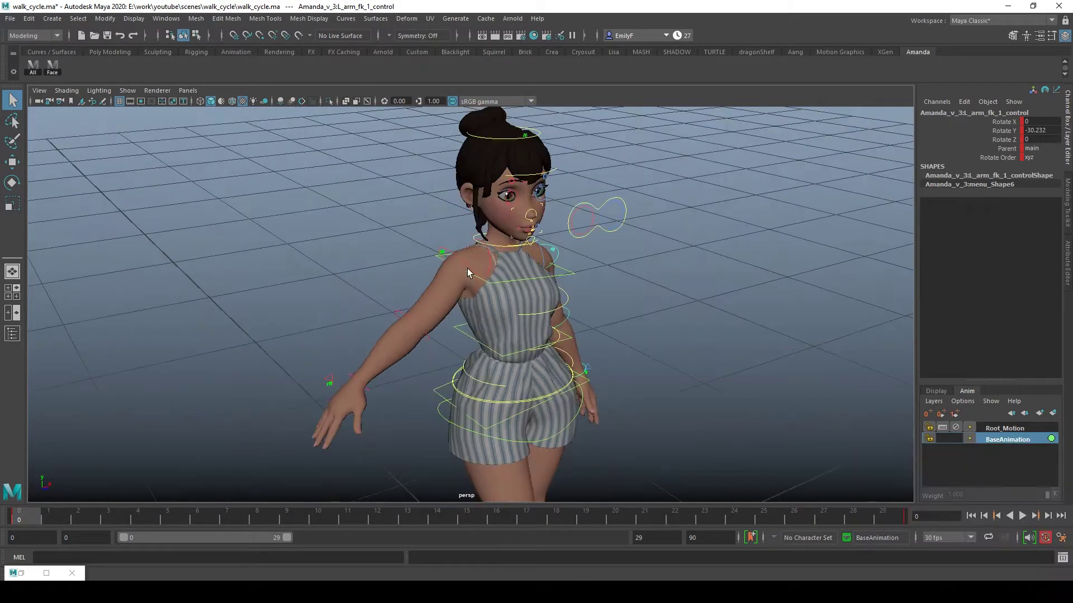
pyautogui.keyDown('alt'); pyautogui.moveTo(467, 269); pyautogui.dragTo(481, 330); pyautogui.keyUp('alt')
pyautogui.click(487, 196)
pyautogui.press('e')
pyautogui.press('q')
pyautogui.click(481, 331)
pyautogui.keyDown('alt'); pyautogui.moveTo(564, 224); pyautogui.dragTo(486, 224); pyautogui.keyUp('alt')
pyautogui.click(460, 239)
pyautogui.click(519, 246)
# - Rotate the right hand's finger controls to give the fingers a relaxed curl
pyautogui.press('f')
pyautogui.keyDown('alt'); pyautogui.moveTo(708, 312); pyautogui.dragTo(560, 420, button='right'); pyautogui.keyUp('alt')
pyautogui.press('e')
pyautogui.click(515, 358)
pyautogui.keyDown('alt'); pyautogui.moveTo(560, 421); pyautogui.dragTo(581, 322); pyautogui.keyUp('alt')
pyautogui.press('q')
pyautogui.click(581, 321)
pyautogui.click(438, 323)
pyautogui.press('e')
pyautogui.moveTo(526, 296); pyautogui.dragTo(390, 331)
pyautogui.click(429, 358)
# - Rotate the right thumb controls into a relaxed pose beside the fingers
pyautogui.click(495, 366)
pyautogui.press('e')
pyautogui.moveTo(560, 304); pyautogui.dragTo(658, 289)
pyautogui.click(546, 351)
pyautogui.click(511, 352)
pyautogui.press('q')
pyautogui.click(497, 308)
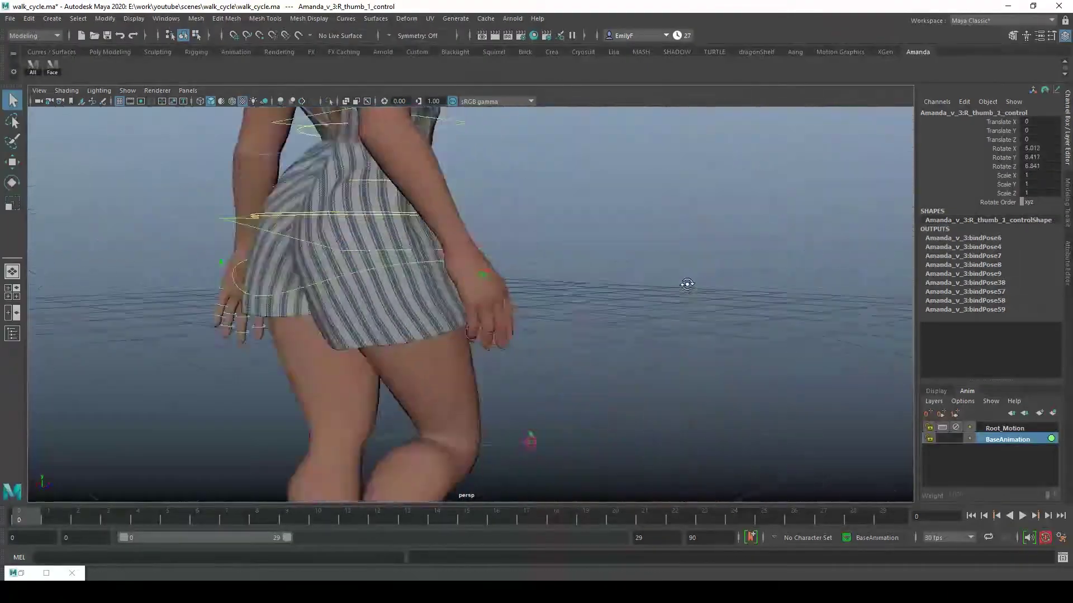
# - Rotate the left hand's finger controls to give the fingers a relaxed curl
pyautogui.click(483, 249)
pyautogui.press('e')
pyautogui.press('q')
pyautogui.keyDown('alt'); pyautogui.moveTo(508, 238); pyautogui.dragTo(357, 313); pyautogui.keyUp('alt')
pyautogui.click(488, 328)
pyautogui.click(490, 325)
pyautogui.press('e')
pyautogui.press('q')
pyautogui.click(443, 286)
pyautogui.click(444, 284)
# - Pose the left thumb, rotating its second control to about X -3.1, Y 5.1 and Z 16 degrees
pyautogui.click(518, 347)
pyautogui.press('e')
pyautogui.press('q')
pyautogui.click(510, 336)
pyautogui.click(510, 358)
pyautogui.click(447, 320)
pyautogui.click(427, 299)
pyautogui.press('e')
pyautogui.press('q')
pyautogui.click(441, 320)
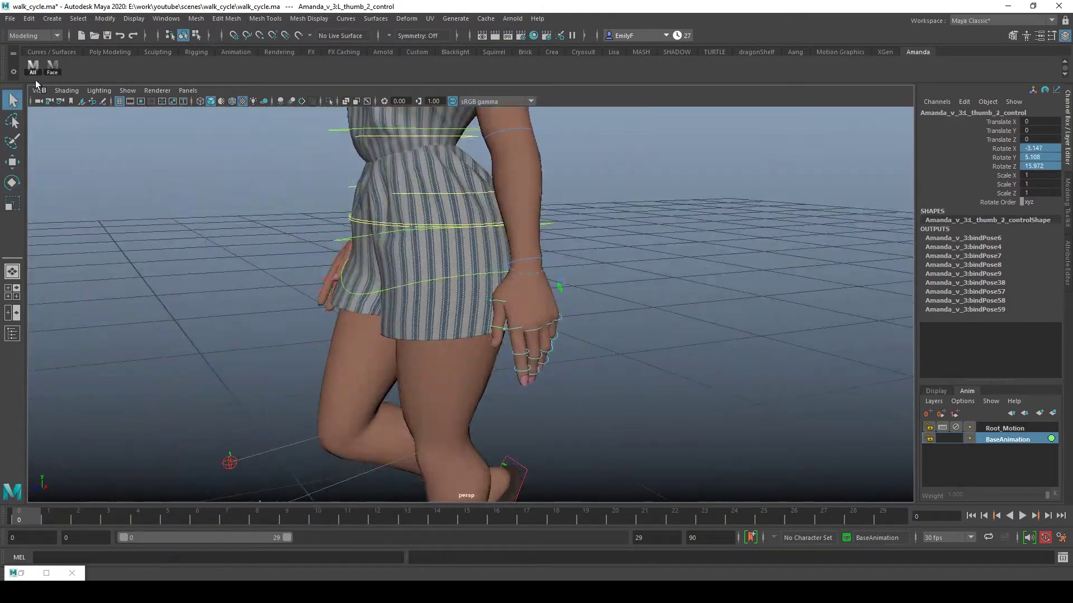
# - Select the rig's body and finger controls and add a new MEL selection button to the Amanda shelf
pyautogui.keyDown('alt'); pyautogui.moveTo(481, 358); pyautogui.dragTo(487, 324); pyautogui.keyUp('alt')
pyautogui.click(33, 67)
pyautogui.keyDown('alt'); pyautogui.moveTo(486, 324); pyautogui.dragTo(548, 346); pyautogui.keyUp('alt')
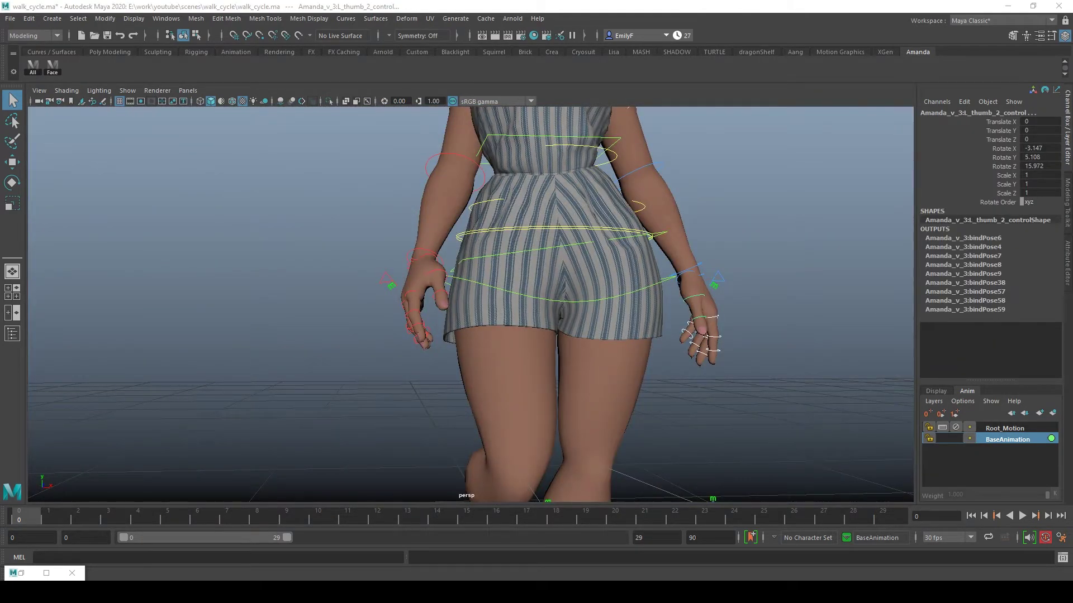
pyautogui.click(33, 67)
pyautogui.rightClick(36, 67)
pyautogui.click(55, 80)
pyautogui.click(33, 67)
pyautogui.keyDown('alt'); pyautogui.moveTo(425, 296); pyautogui.dragTo(386, 287); pyautogui.keyUp('alt')
pyautogui.moveTo(832, 400); pyautogui.dragTo(773, 277)
pyautogui.keyDown('alt'); pyautogui.moveTo(313, 224); pyautogui.dragTo(400, 215); pyautogui.keyUp('alt')
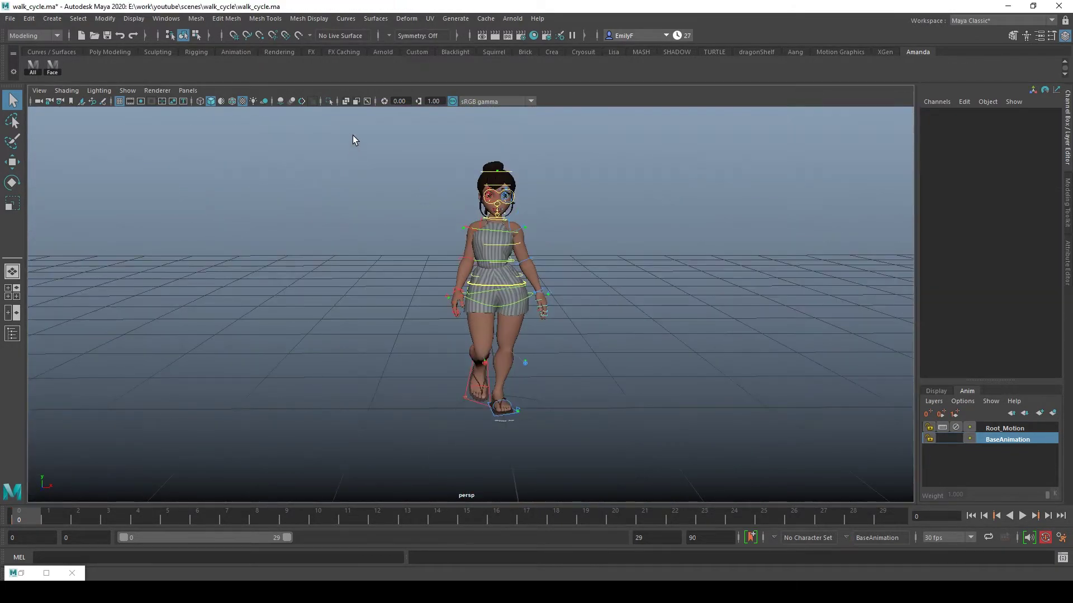
pyautogui.moveTo(355, 136); pyautogui.dragTo(820, 285)
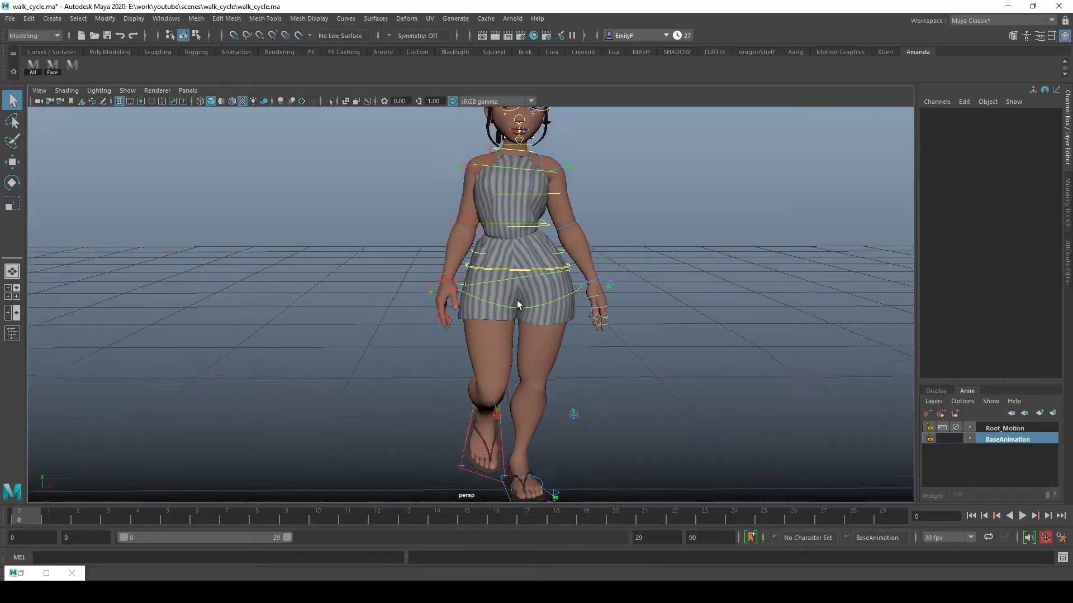
# - Examine the full-body walk pose at frame 0 from the front, three-quarter and side angles
pyautogui.click(616, 203)
pyautogui.press('e')
pyautogui.keyDown('alt'); pyautogui.moveTo(615, 204); pyautogui.dragTo(675, 184); pyautogui.keyUp('alt')
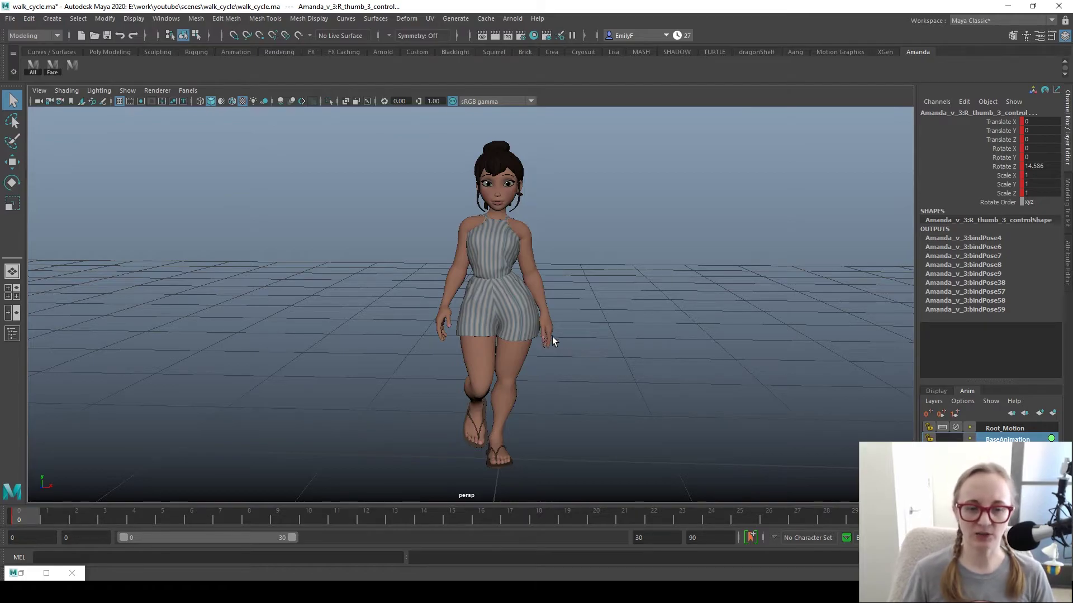
pyautogui.keyDown('alt'); pyautogui.moveTo(546, 337); pyautogui.dragTo(473, 269); pyautogui.keyUp('alt')
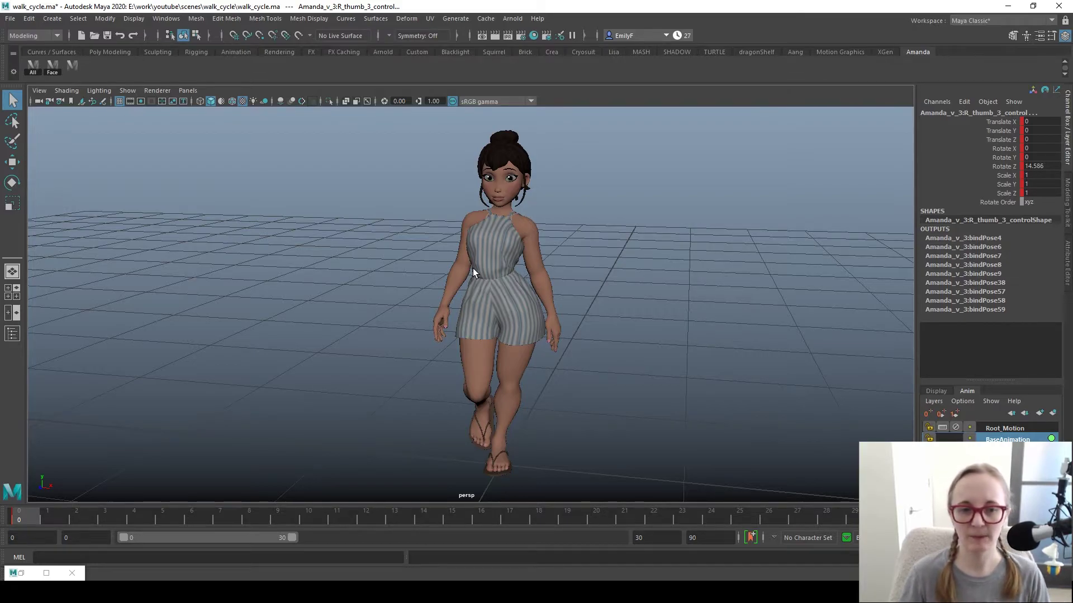
pyautogui.keyDown('alt'); pyautogui.moveTo(546, 250); pyautogui.dragTo(455, 354); pyautogui.keyUp('alt')
pyautogui.keyDown('alt'); pyautogui.moveTo(455, 354); pyautogui.dragTo(512, 354, button='middle'); pyautogui.keyUp('alt')
pyautogui.keyDown('alt'); pyautogui.moveTo(511, 316); pyautogui.dragTo(232, 341); pyautogui.keyUp('alt')
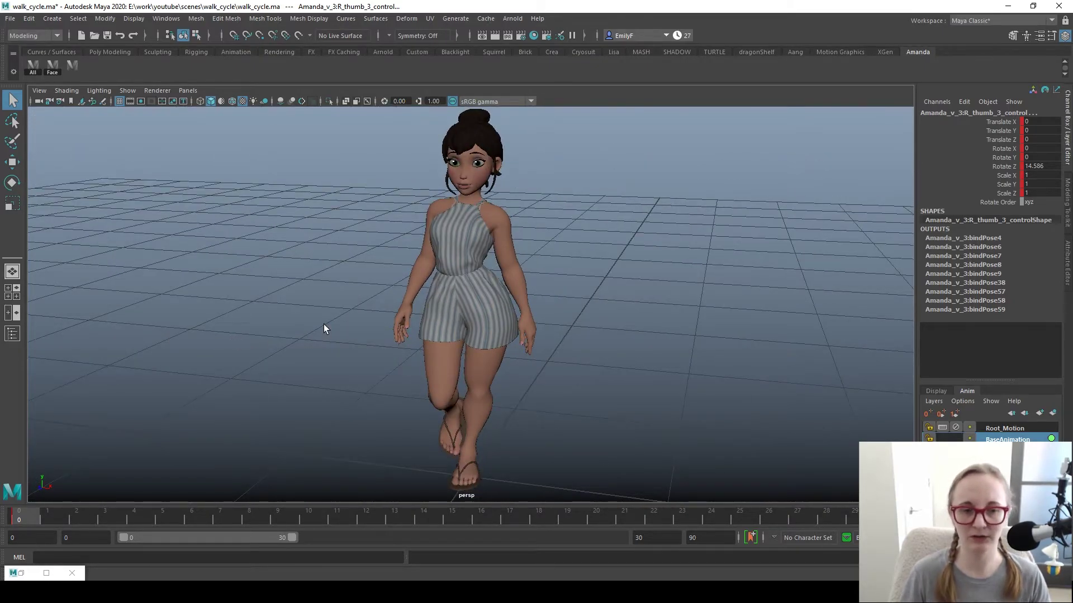
pyautogui.keyDown('alt'); pyautogui.moveTo(426, 317); pyautogui.dragTo(441, 325); pyautogui.keyUp('alt')
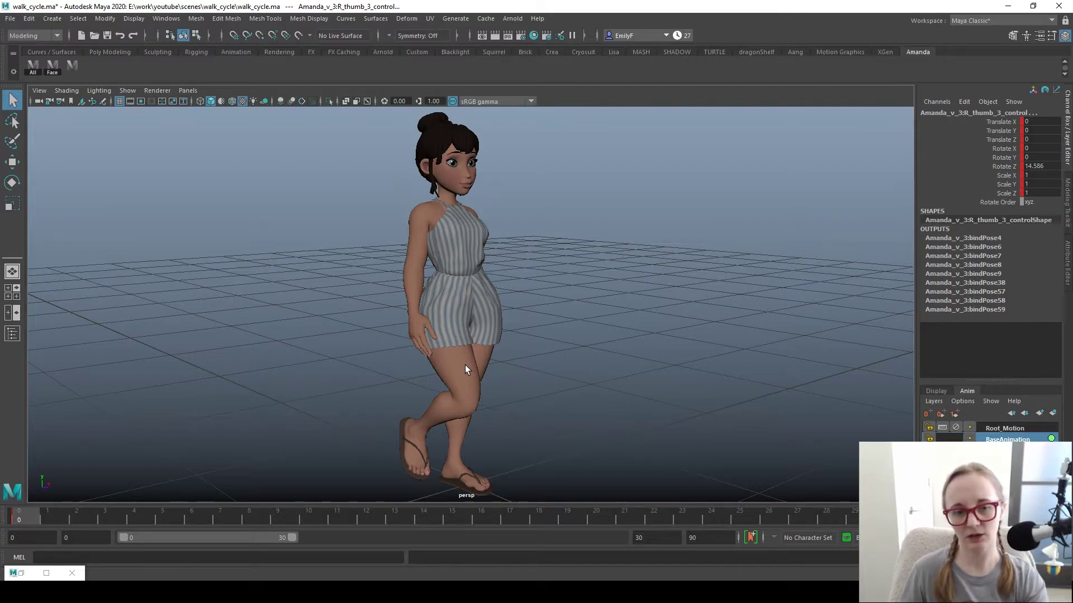
pyautogui.keyDown('alt'); pyautogui.moveTo(510, 417); pyautogui.dragTo(370, 413); pyautogui.keyUp('alt')
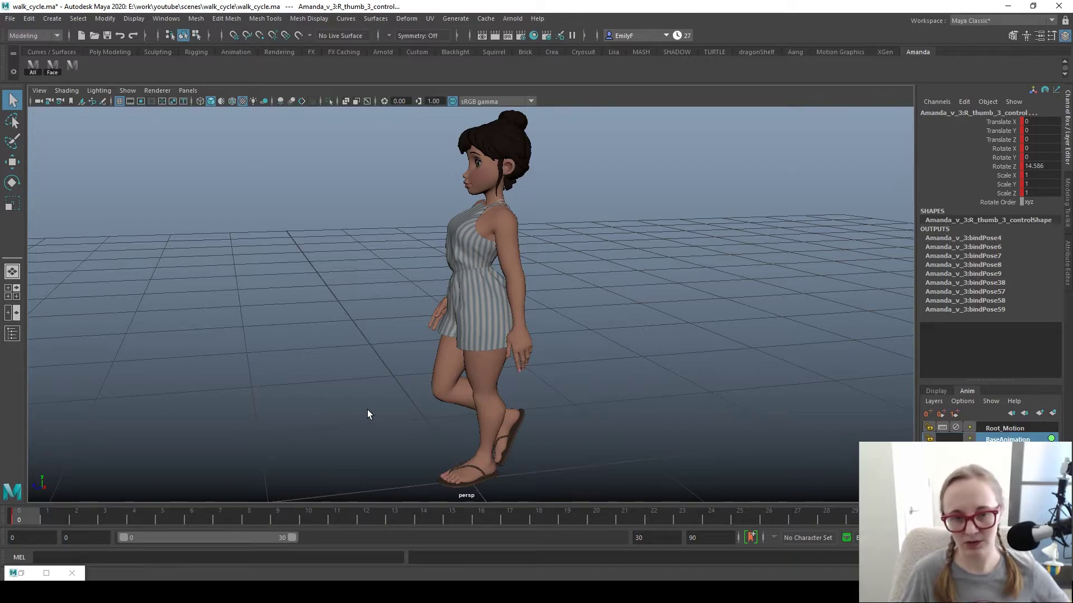
# - Try rotating the left forearm FK control about Z from the side, and undo the rotation
pyautogui.keyDown('alt'); pyautogui.moveTo(549, 304); pyautogui.dragTo(460, 290, button='right'); pyautogui.keyUp('alt')
pyautogui.keyDown('alt'); pyautogui.moveTo(487, 291); pyautogui.dragTo(451, 294); pyautogui.keyUp('alt')
pyautogui.keyDown('alt'); pyautogui.moveTo(452, 294); pyautogui.dragTo(509, 296, button='right'); pyautogui.keyUp('alt')
pyautogui.keyDown('alt'); pyautogui.moveTo(509, 296); pyautogui.dragTo(502, 295); pyautogui.keyUp('alt')
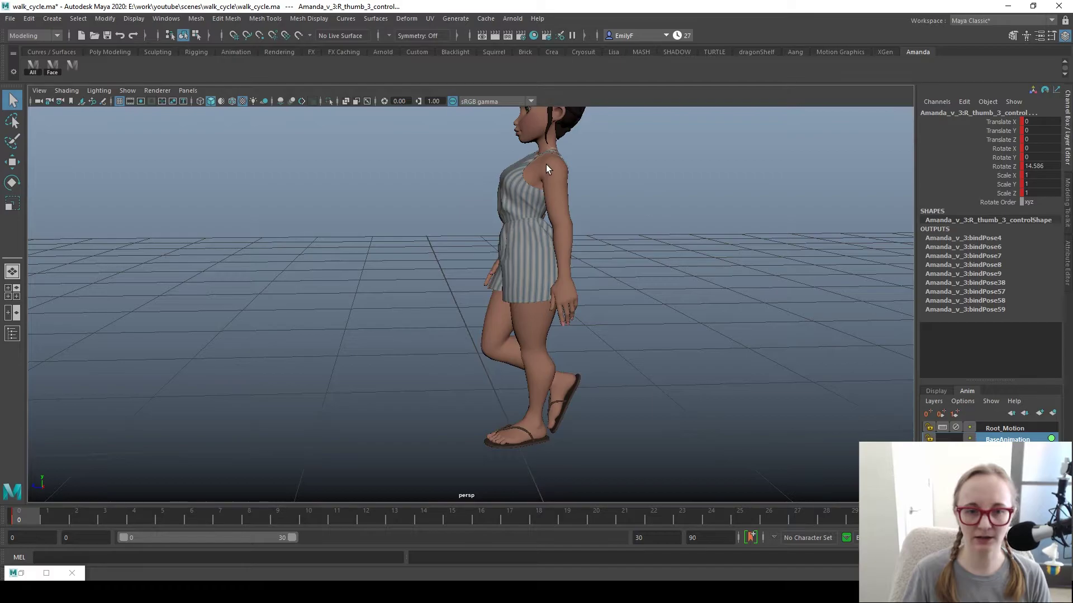
pyautogui.keyDown('alt'); pyautogui.moveTo(615, 231); pyautogui.dragTo(574, 291, button='middle'); pyautogui.keyUp('alt')
pyautogui.hotkey('alt', '1')
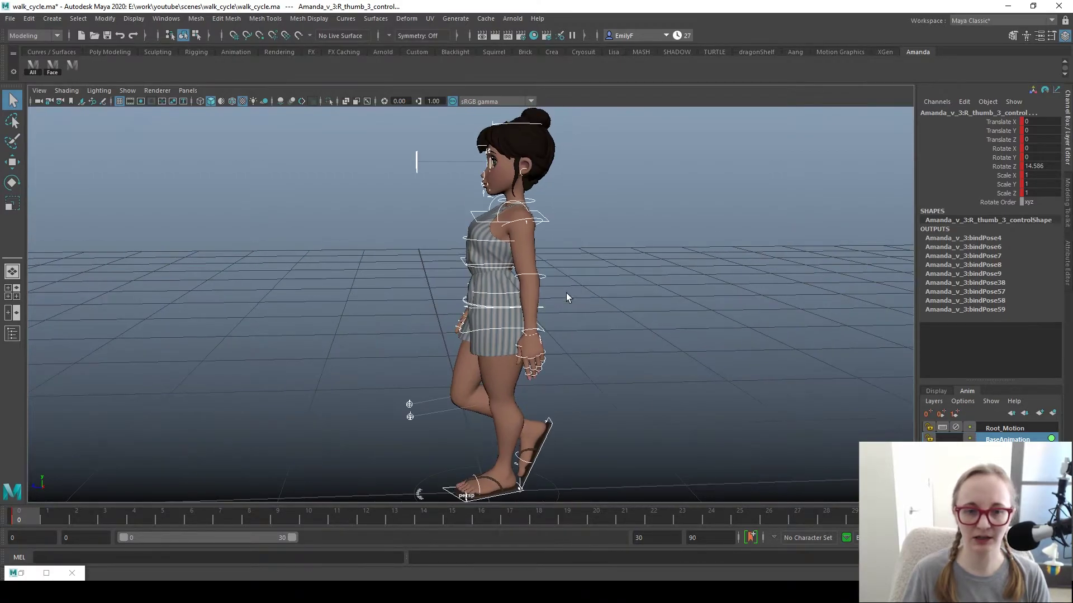
pyautogui.click(543, 284)
pyautogui.press('e')
pyautogui.moveTo(582, 374); pyautogui.dragTo(604, 366)
pyautogui.press('q')
pyautogui.hotkey('ctrl', 'z')
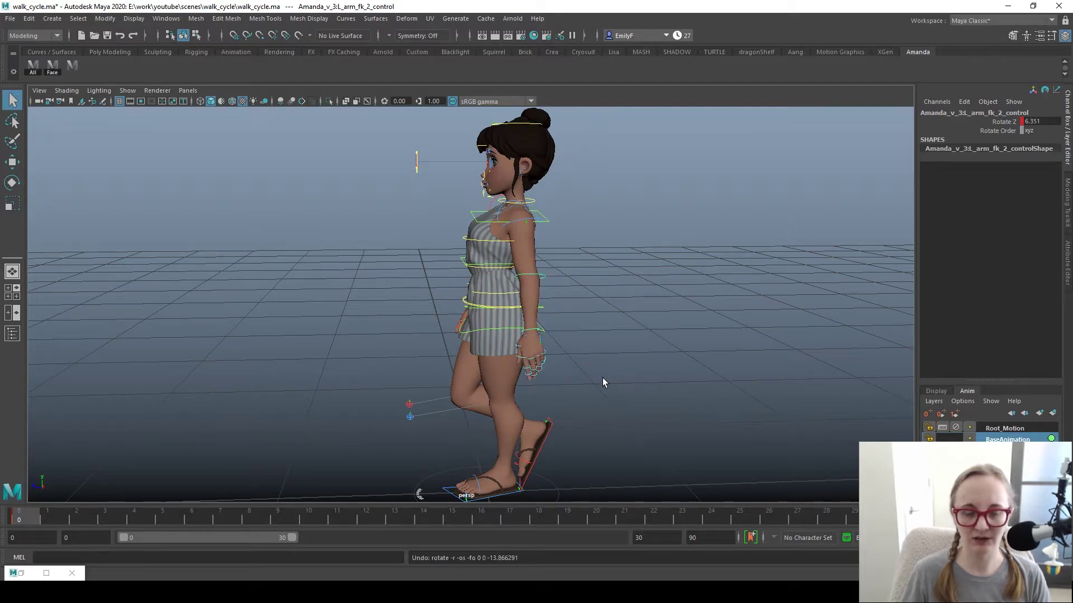
# - Hide the rig controls and examine the arm and hand positions from both sides of the character
pyautogui.keyDown('alt'); pyautogui.moveTo(603, 378); pyautogui.dragTo(572, 377, button='right'); pyautogui.keyUp('alt')
pyautogui.hotkey('alt', '1')
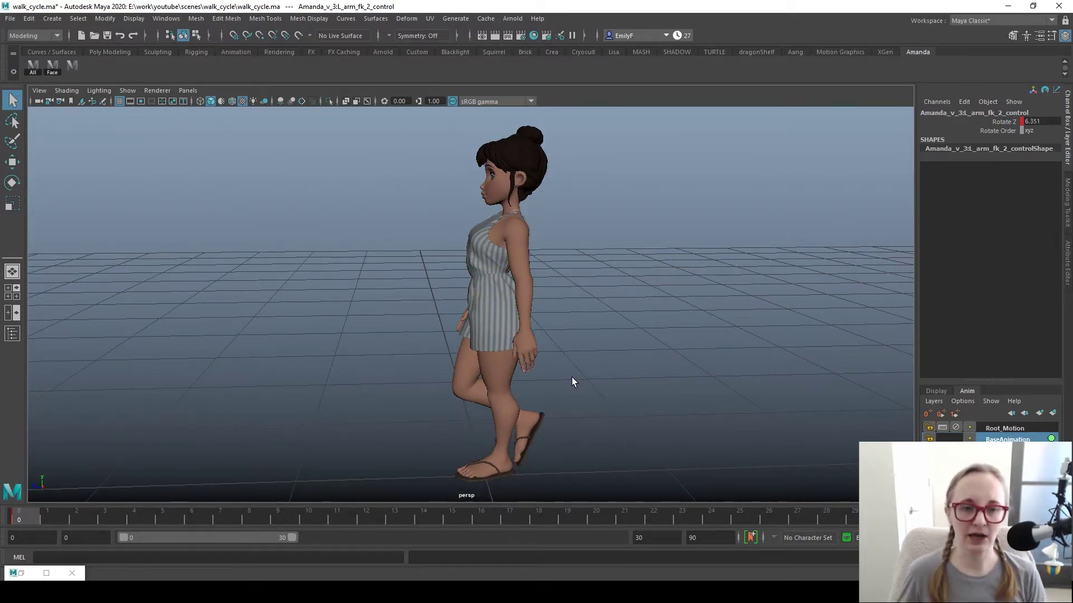
pyautogui.keyDown('alt'); pyautogui.moveTo(572, 377); pyautogui.dragTo(508, 384, button='right'); pyautogui.keyUp('alt')
pyautogui.keyDown('alt'); pyautogui.moveTo(408, 382); pyautogui.dragTo(351, 363); pyautogui.keyUp('alt')
pyautogui.keyDown('alt'); pyautogui.moveTo(351, 363); pyautogui.dragTo(552, 391, button='right'); pyautogui.keyUp('alt')
pyautogui.keyDown('alt'); pyautogui.moveTo(552, 391); pyautogui.dragTo(525, 362, button='middle'); pyautogui.keyUp('alt')
pyautogui.keyDown('alt'); pyautogui.moveTo(392, 370); pyautogui.dragTo(576, 380, button='right'); pyautogui.keyUp('alt')
pyautogui.keyDown('alt'); pyautogui.moveTo(576, 380); pyautogui.dragTo(521, 375); pyautogui.keyUp('alt')
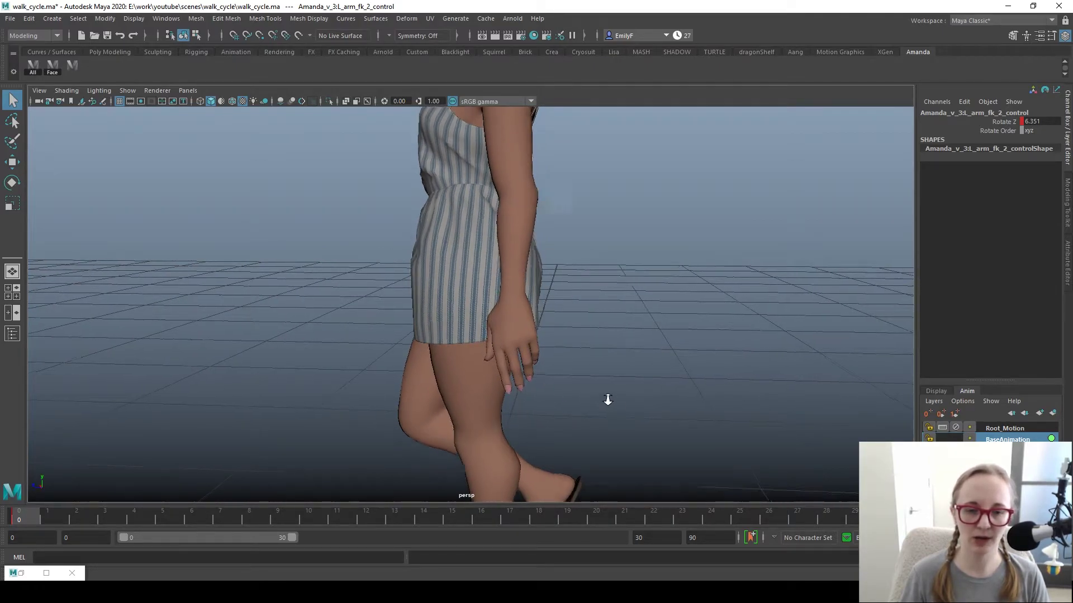
pyautogui.keyDown('alt'); pyautogui.moveTo(614, 401); pyautogui.dragTo(554, 390, button='right'); pyautogui.keyUp('alt')
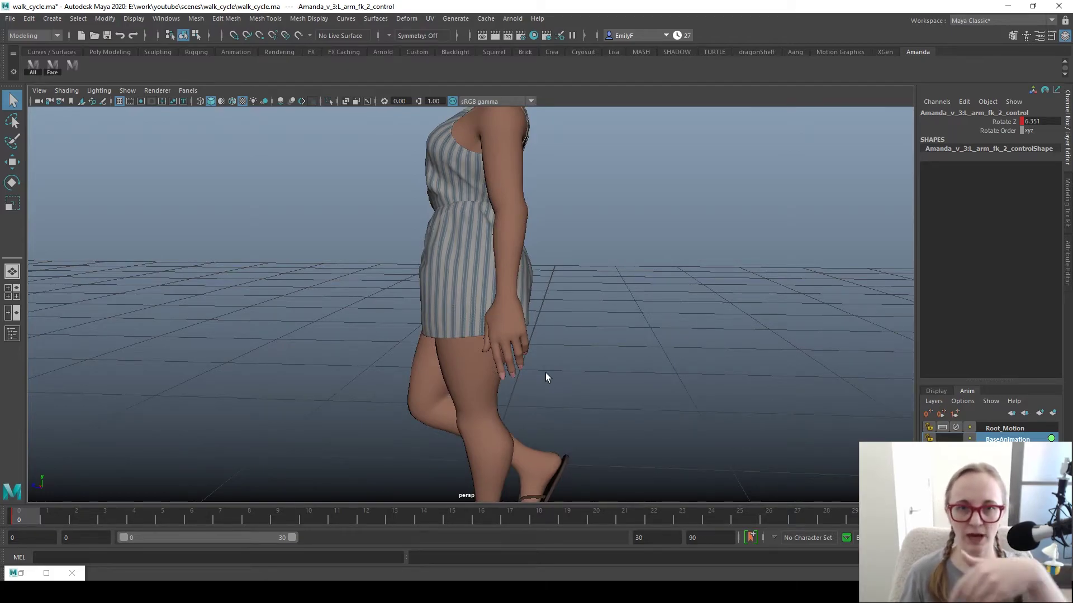
pyautogui.moveTo(513, 361)
pyautogui.keyDown('alt'); pyautogui.mouseDown()
pyautogui.moveTo(471, 354)
pyautogui.moveTo(567, 359)
pyautogui.moveTo(469, 344)
pyautogui.moveTo(499, 360)
pyautogui.moveTo(488, 359)
pyautogui.moveTo(522, 354)
pyautogui.moveTo(499, 363)
pyautogui.mouseUp(); pyautogui.keyUp('alt')
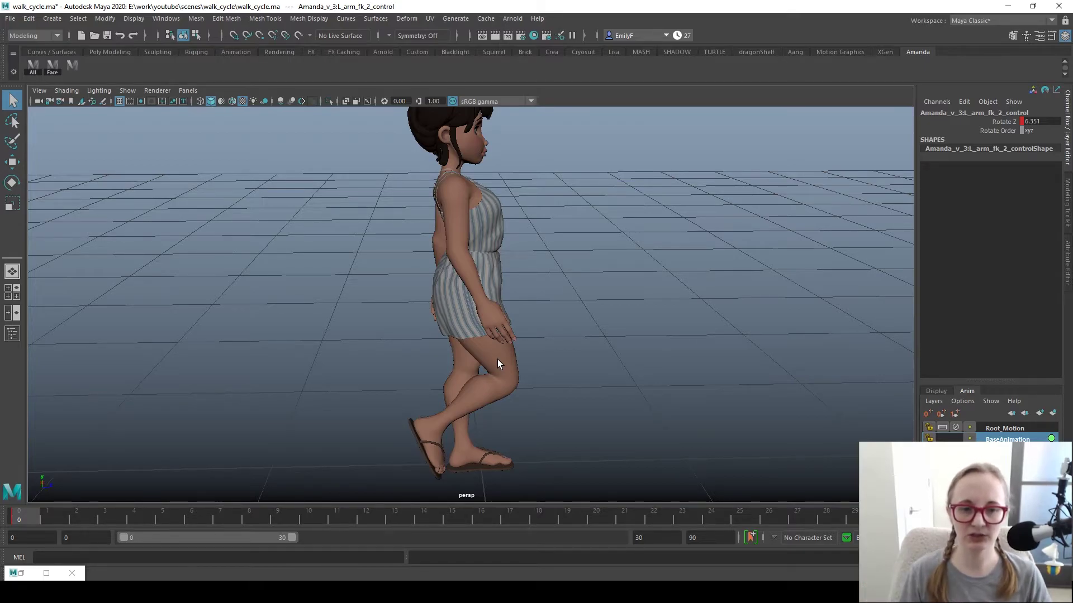
pyautogui.keyDown('alt'); pyautogui.moveTo(497, 360); pyautogui.dragTo(522, 319, button='right'); pyautogui.keyUp('alt')
pyautogui.keyDown('alt'); pyautogui.moveTo(522, 318); pyautogui.dragTo(475, 274); pyautogui.keyUp('alt')
pyautogui.keyDown('alt'); pyautogui.moveTo(475, 274); pyautogui.dragTo(507, 306, button='right'); pyautogui.keyUp('alt')
pyautogui.keyDown('alt'); pyautogui.moveTo(507, 307); pyautogui.dragTo(523, 324); pyautogui.keyUp('alt')
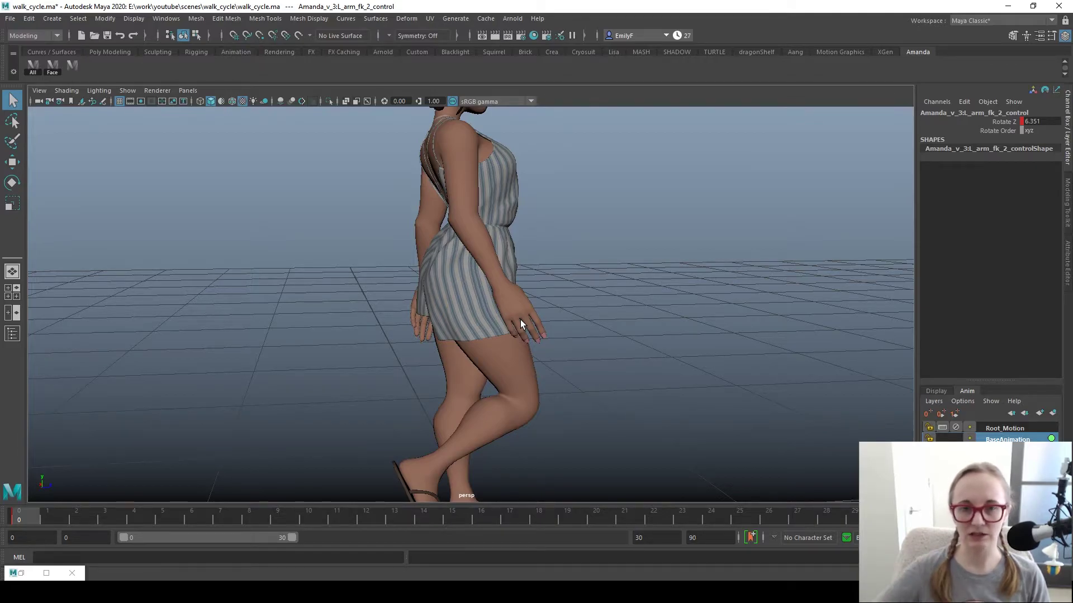
# - Examine the full walk pose from the front, ending in the orthographic front view with the whole character framed
pyautogui.keyDown('alt'); pyautogui.moveTo(521, 320); pyautogui.dragTo(436, 148); pyautogui.keyUp('alt')
pyautogui.keyDown('alt'); pyautogui.moveTo(514, 226); pyautogui.dragTo(398, 216); pyautogui.keyUp('alt')
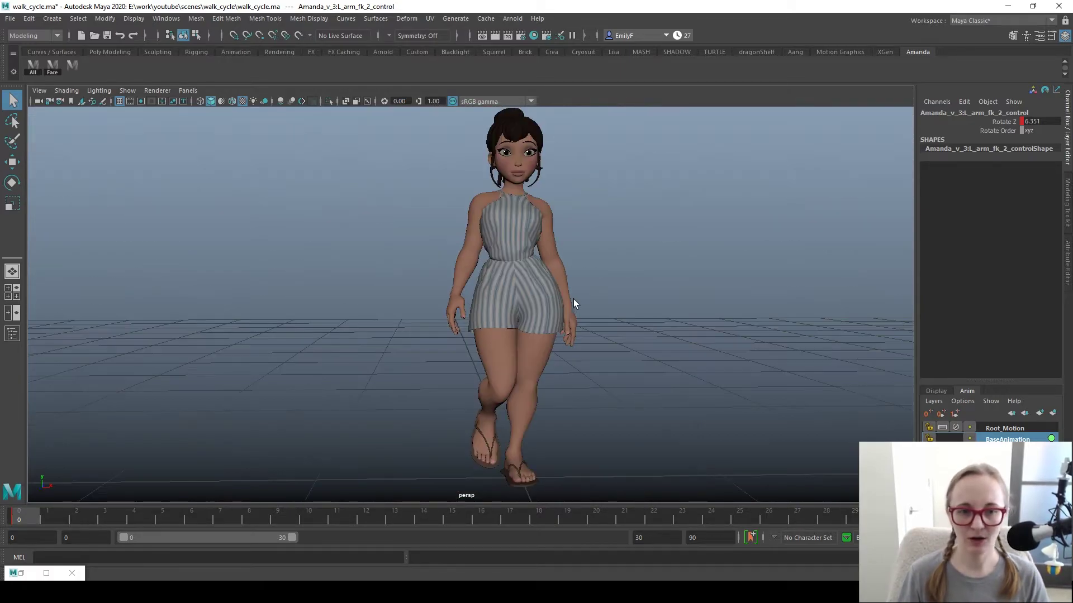
pyautogui.keyDown('alt'); pyautogui.moveTo(573, 300); pyautogui.dragTo(541, 300); pyautogui.keyUp('alt')
pyautogui.keyDown('alt'); pyautogui.moveTo(541, 300); pyautogui.dragTo(493, 307, button='right'); pyautogui.keyUp('alt')
pyautogui.moveTo(494, 307)
pyautogui.keyDown('alt'); pyautogui.mouseDown()
pyautogui.moveTo(504, 306)
pyautogui.moveTo(484, 307)
pyautogui.mouseUp(); pyautogui.keyUp('alt')
pyautogui.press('space')
pyautogui.moveTo(507, 270); pyautogui.dragTo(504, 289)
pyautogui.keyDown('alt'); pyautogui.moveTo(633, 335); pyautogui.dragTo(566, 320, button='right'); pyautogui.keyUp('alt')
pyautogui.keyDown('alt'); pyautogui.moveTo(567, 321); pyautogui.dragTo(573, 300, button='middle'); pyautogui.keyUp('alt')
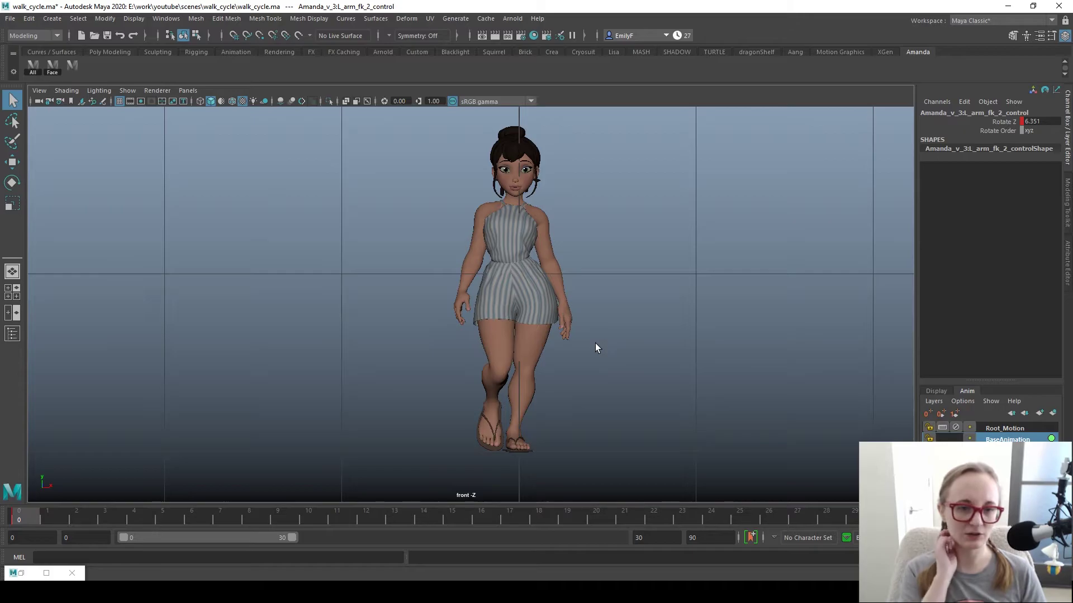
# - Shift the SOG body control sideways toward the planted left foot, to Translate X -0.003
pyautogui.keyDown('alt'); pyautogui.moveTo(595, 343); pyautogui.dragTo(624, 334, button='right'); pyautogui.keyUp('alt')
pyautogui.hotkey('alt', '1')
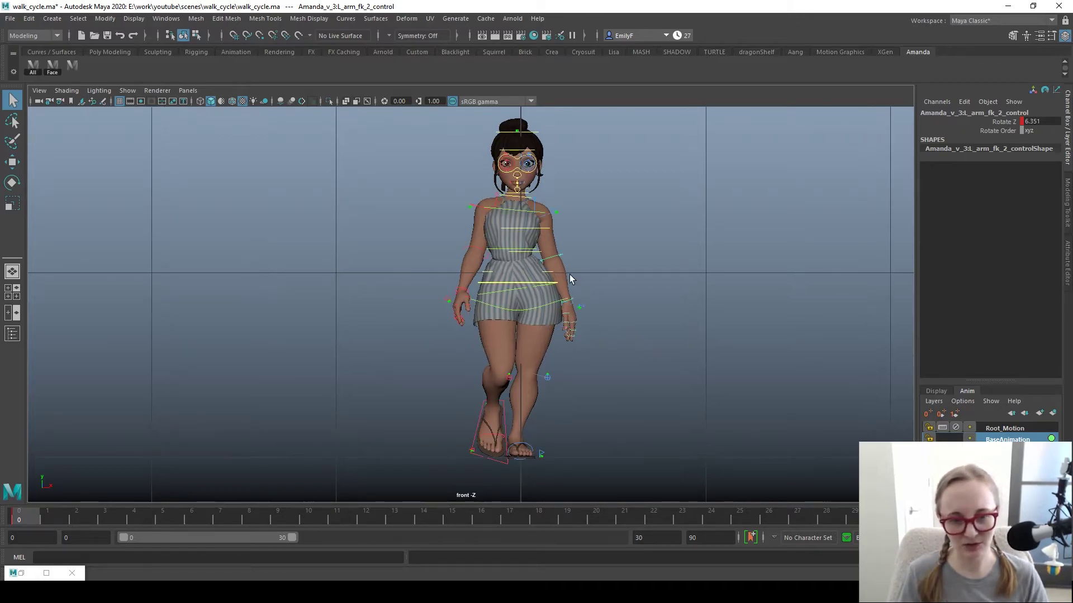
pyautogui.click(548, 287)
pyautogui.press('w')
pyautogui.moveTo(617, 297); pyautogui.dragTo(627, 300)
pyautogui.press('q')
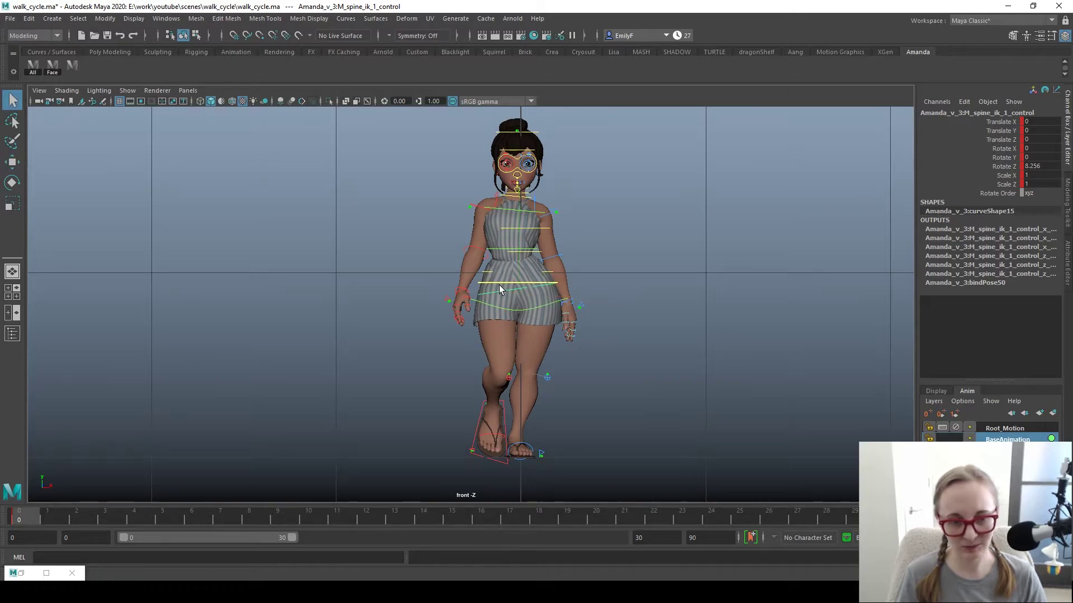
pyautogui.click(498, 285)
pyautogui.press('w')
pyautogui.moveTo(617, 300); pyautogui.dragTo(621, 302)
pyautogui.press('q')
pyautogui.hotkey('alt', '1')
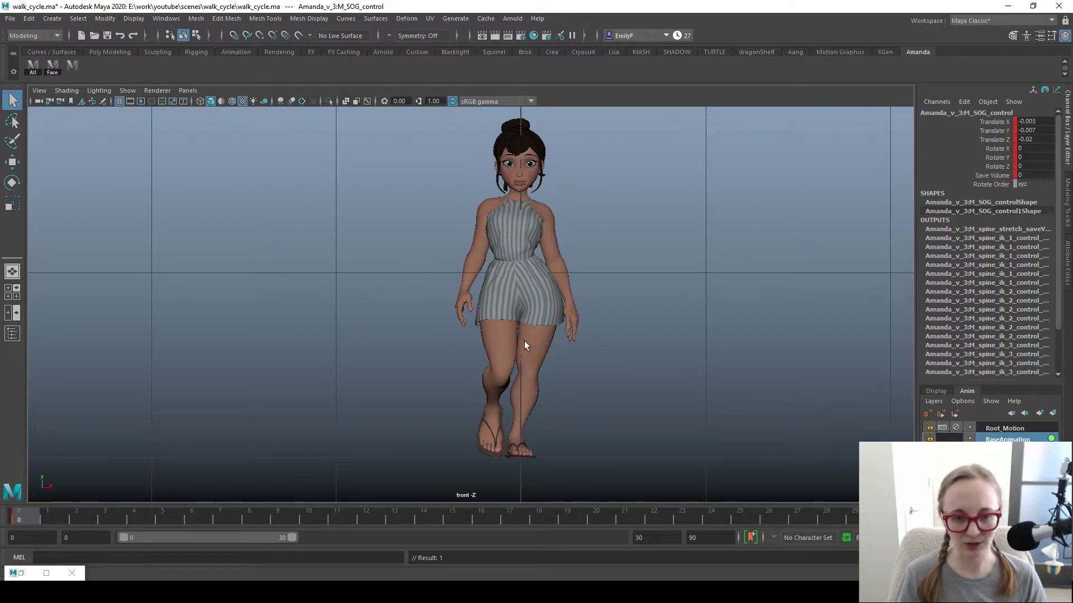
# - Shift the upper-chest spine IK control sideways to Translate X -0.006 in the front view
pyautogui.scroll(2, 541, 359)
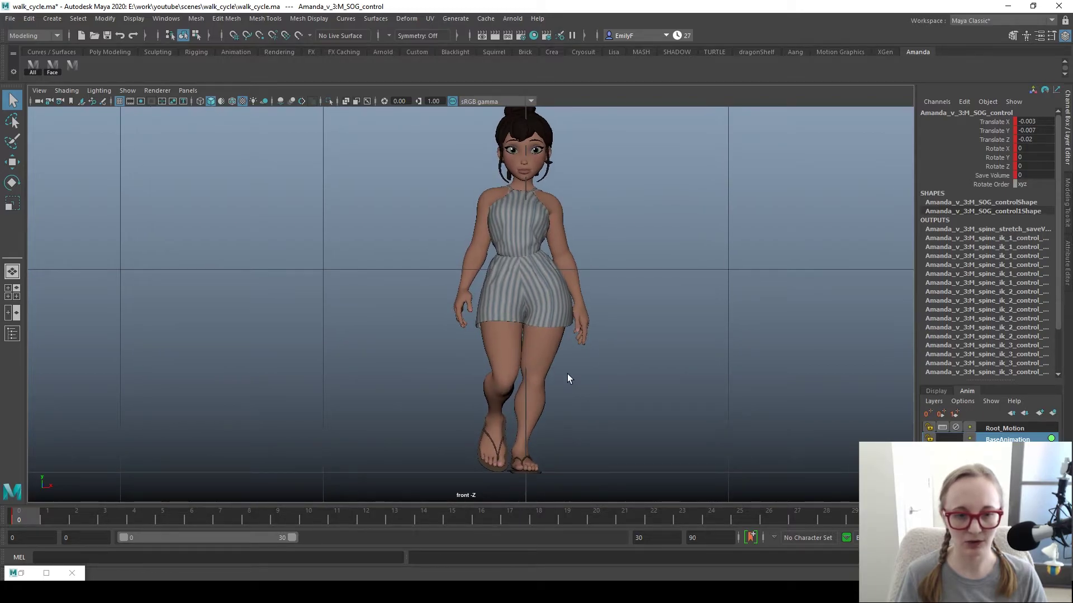
pyautogui.keyDown('alt'); pyautogui.moveTo(568, 378); pyautogui.dragTo(616, 382, button='right'); pyautogui.keyUp('alt')
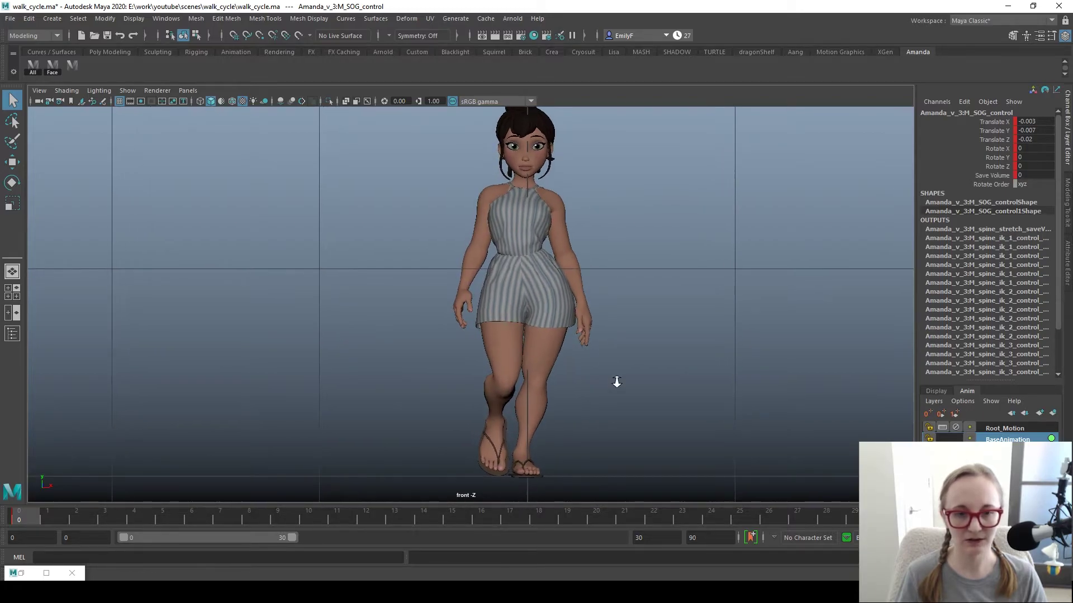
pyautogui.keyDown('alt'); pyautogui.moveTo(598, 304); pyautogui.dragTo(587, 331, button='middle'); pyautogui.keyUp('alt')
pyautogui.hotkey('alt', '1')
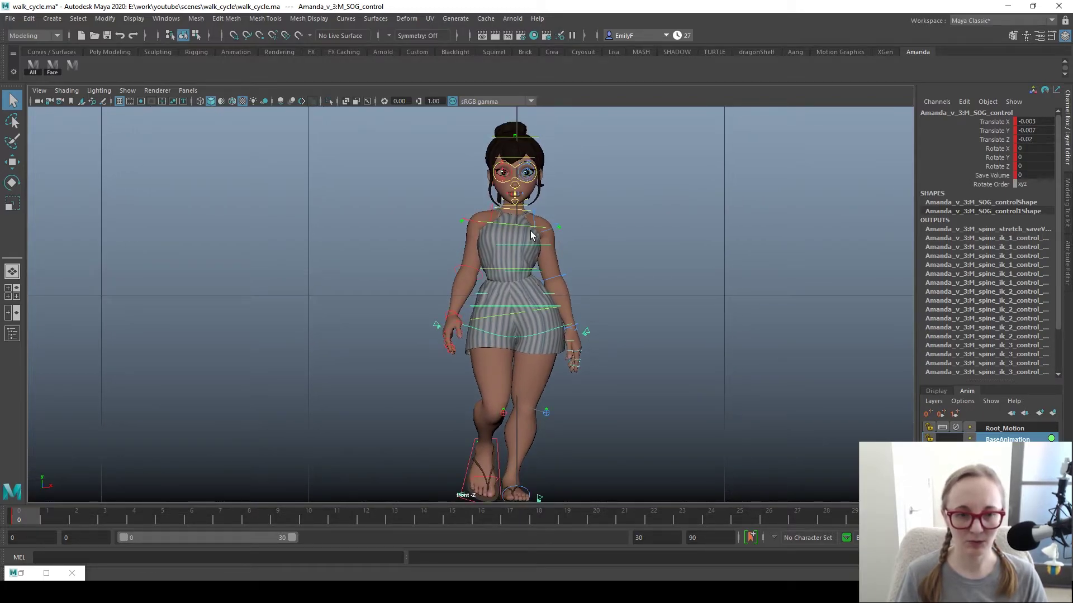
pyautogui.click(532, 229)
pyautogui.press('w')
pyautogui.moveTo(595, 254); pyautogui.dragTo(601, 251)
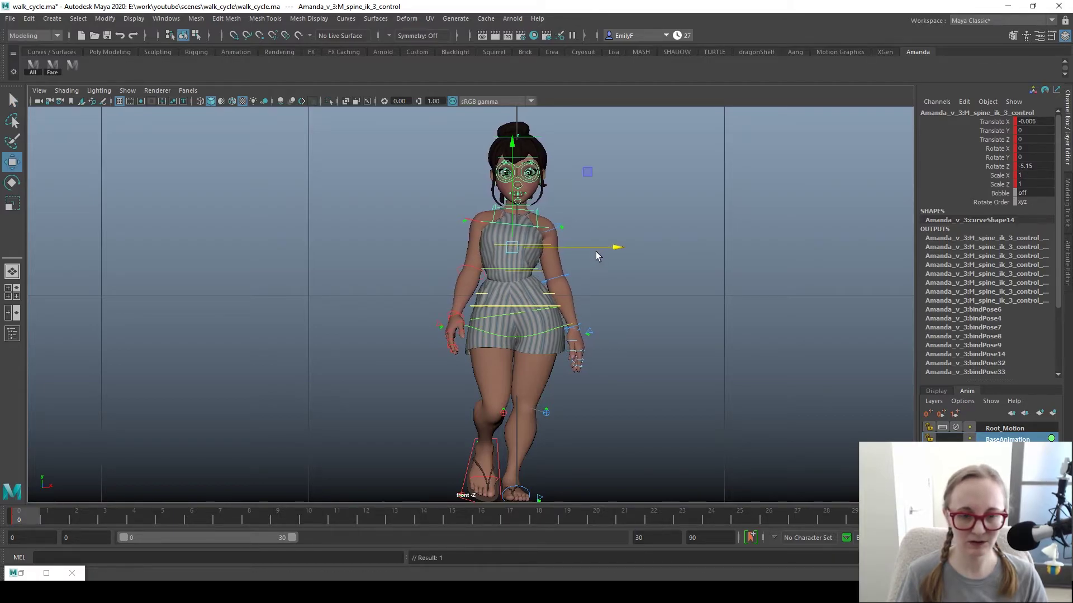
pyautogui.press('q')
pyautogui.hotkey('alt', '1')
pyautogui.keyDown('alt'); pyautogui.moveTo(597, 334); pyautogui.dragTo(594, 337, button='right'); pyautogui.keyUp('alt')
pyautogui.scroll(-1, 655, 330)
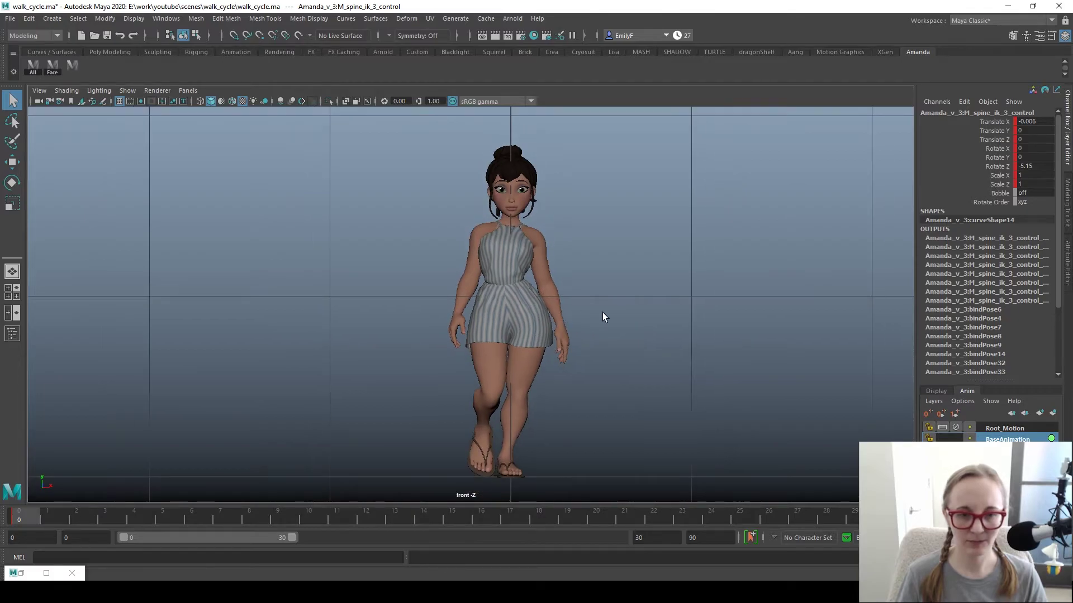
pyautogui.keyDown('alt'); pyautogui.moveTo(565, 294); pyautogui.dragTo(508, 317, button='right'); pyautogui.keyUp('alt')
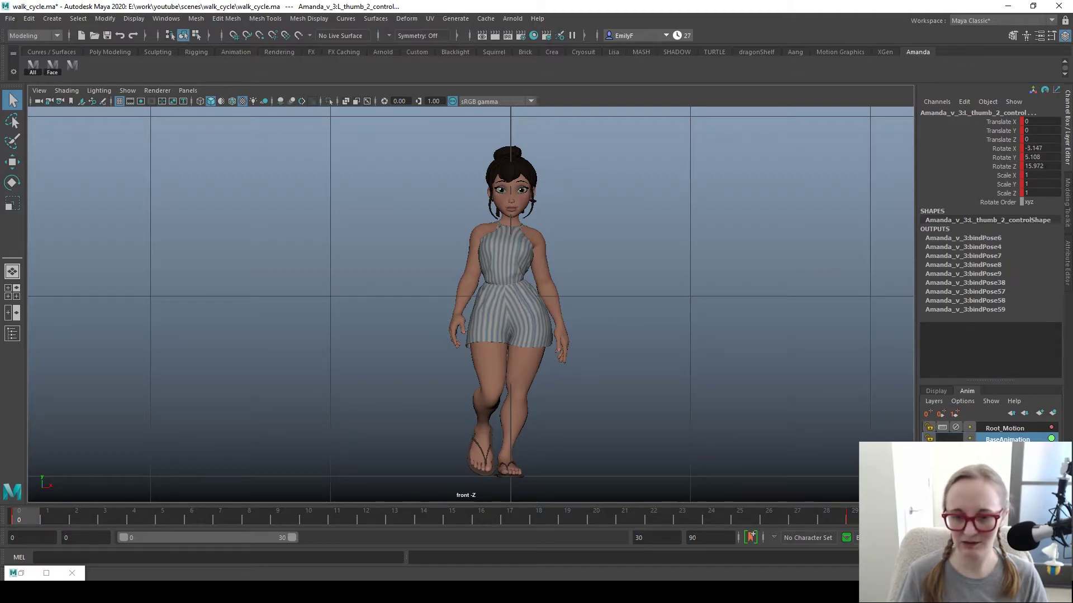
# - Delete the stray key at frame 29 from the selected rig controls
pyautogui.click(888, 517)
pyautogui.scroll(-1, 609, 334)
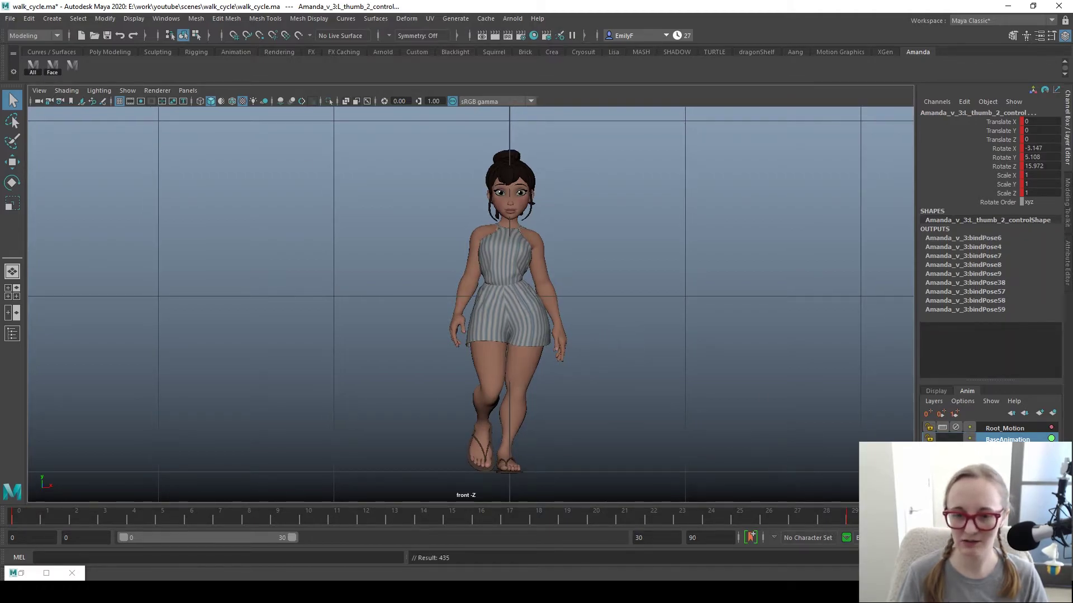
pyautogui.rightClick(852, 517)
pyautogui.click(894, 343)
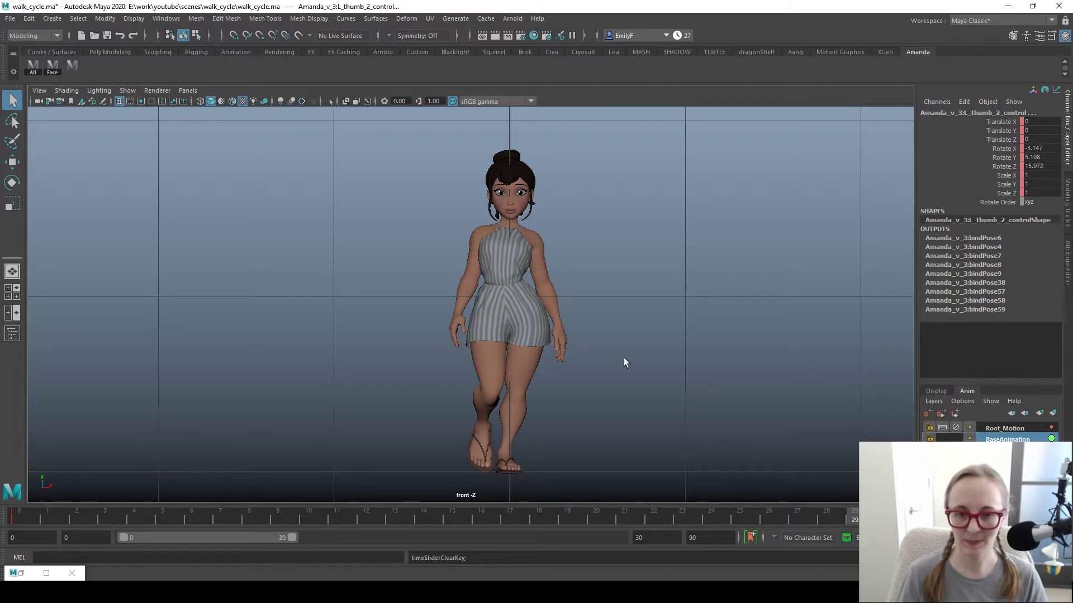
# - Play back the timeline, return to the perspective view and inspect the main ground control's channels
pyautogui.scroll(-2, 615, 352)
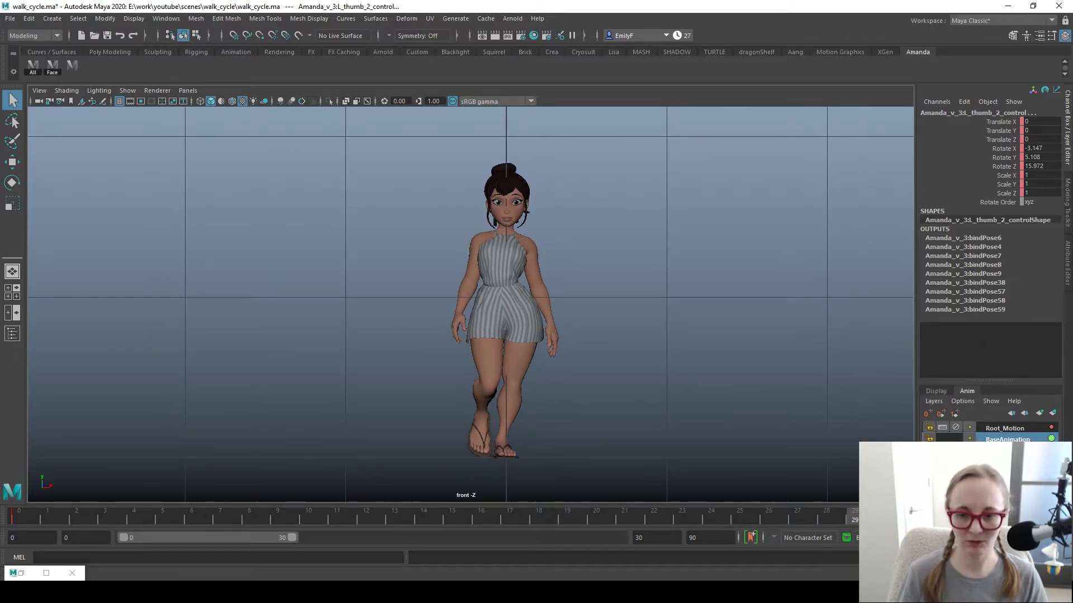
pyautogui.hotkey('alt', 'v')
pyautogui.scroll(-1, 506, 348)
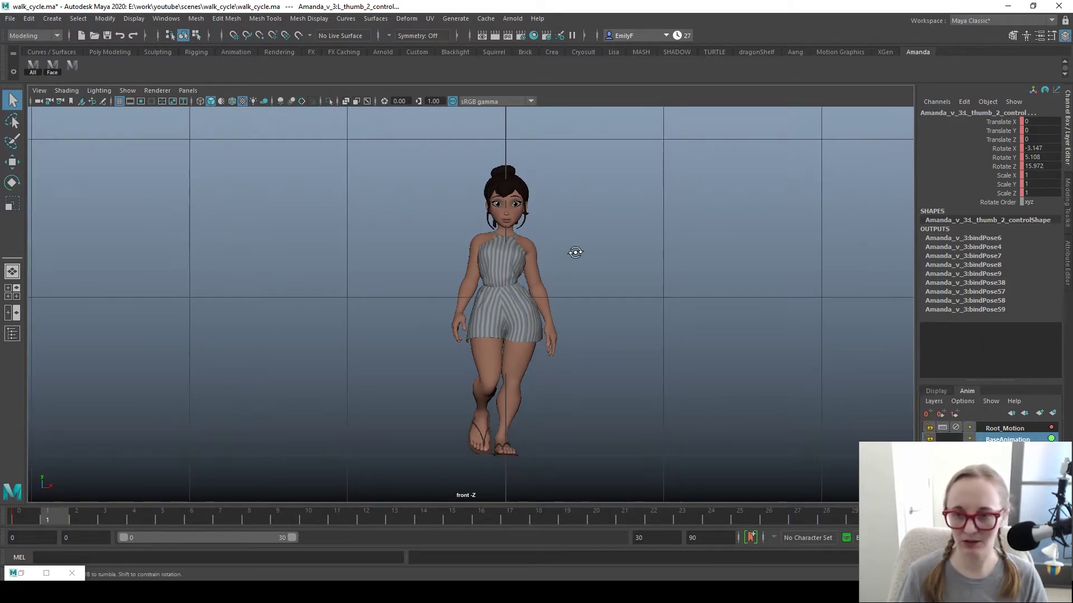
pyautogui.press('space')
pyautogui.moveTo(567, 243); pyautogui.dragTo(569, 195)
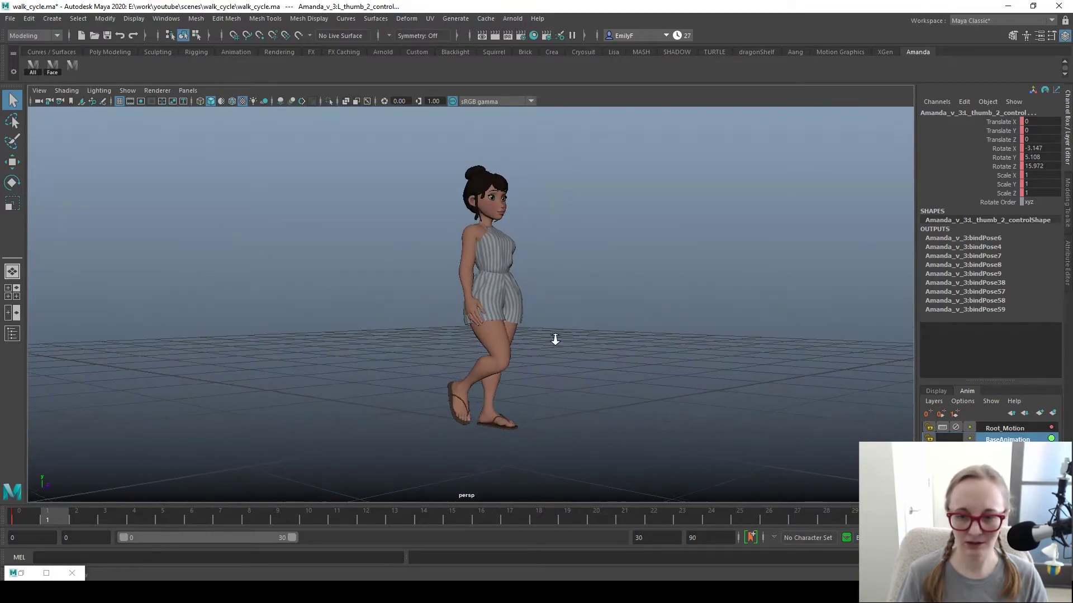
pyautogui.keyDown('alt'); pyautogui.moveTo(544, 344); pyautogui.dragTo(626, 407, button='right'); pyautogui.keyUp('alt')
pyautogui.click(568, 445)
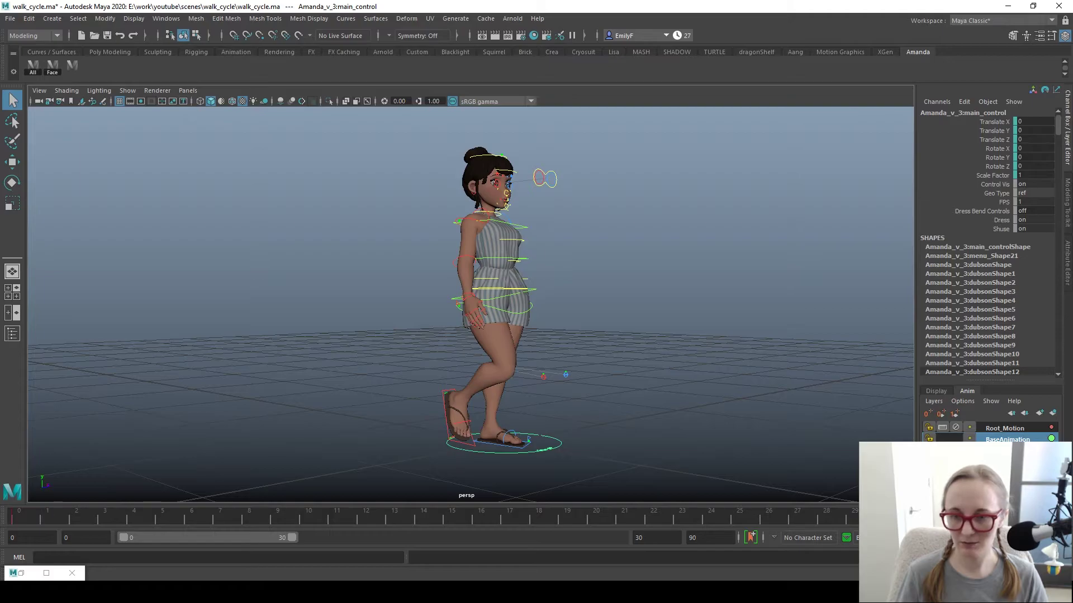
pyautogui.keyDown('alt'); pyautogui.moveTo(327, 321); pyautogui.dragTo(398, 320, button='right'); pyautogui.keyUp('alt')
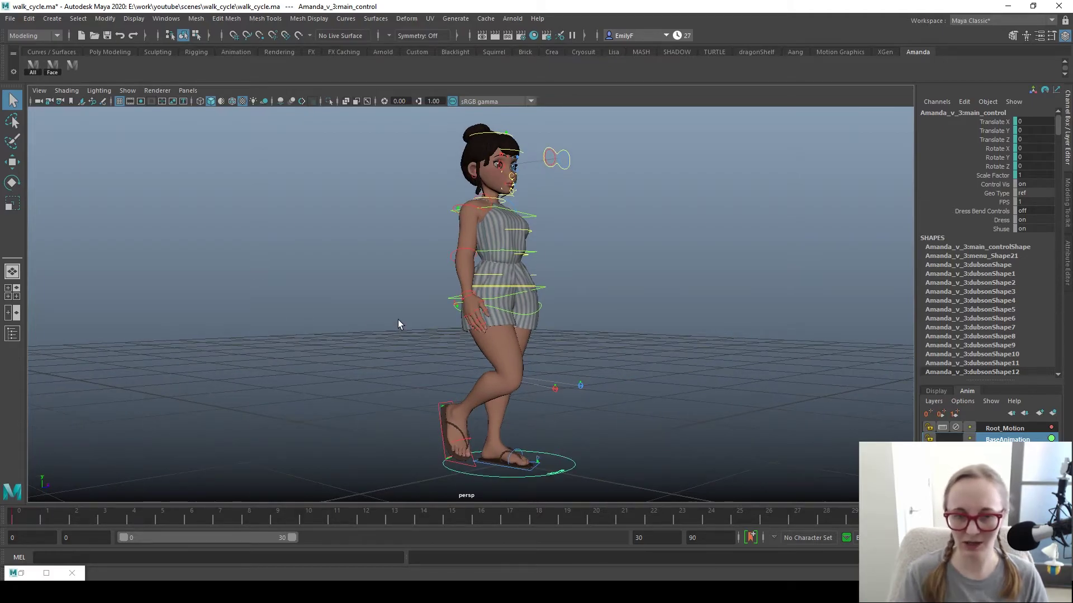
pyautogui.moveTo(597, 266)
pyautogui.keyDown('alt'); pyautogui.mouseDown()
pyautogui.moveTo(496, 285)
pyautogui.moveTo(534, 307)
pyautogui.moveTo(451, 346)
pyautogui.mouseUp(); pyautogui.keyUp('alt')
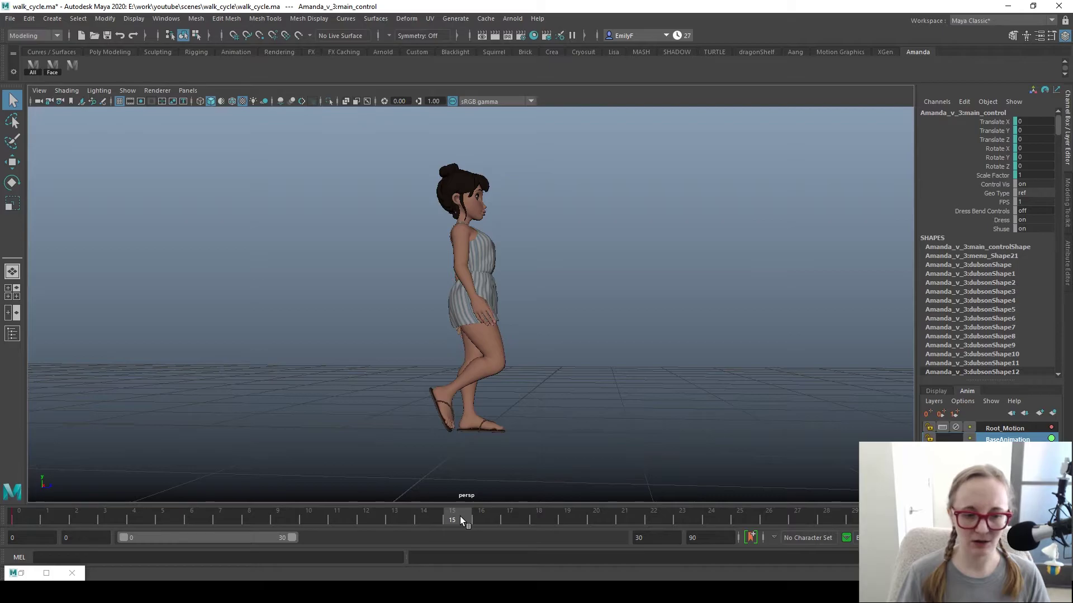
# - Select all the rig controls and move the current time to frame 14
pyautogui.keyDown('alt'); pyautogui.moveTo(501, 497); pyautogui.dragTo(559, 385); pyautogui.keyUp('alt')
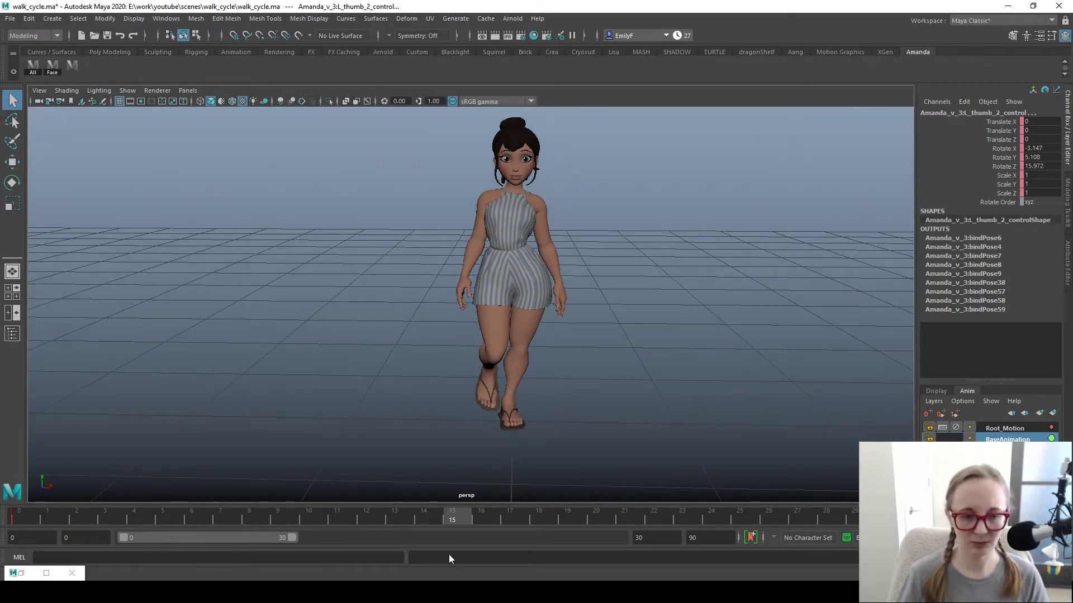
pyautogui.click(439, 522)
pyautogui.keyDown('alt'); pyautogui.moveTo(553, 420); pyautogui.dragTo(524, 360); pyautogui.keyUp('alt')
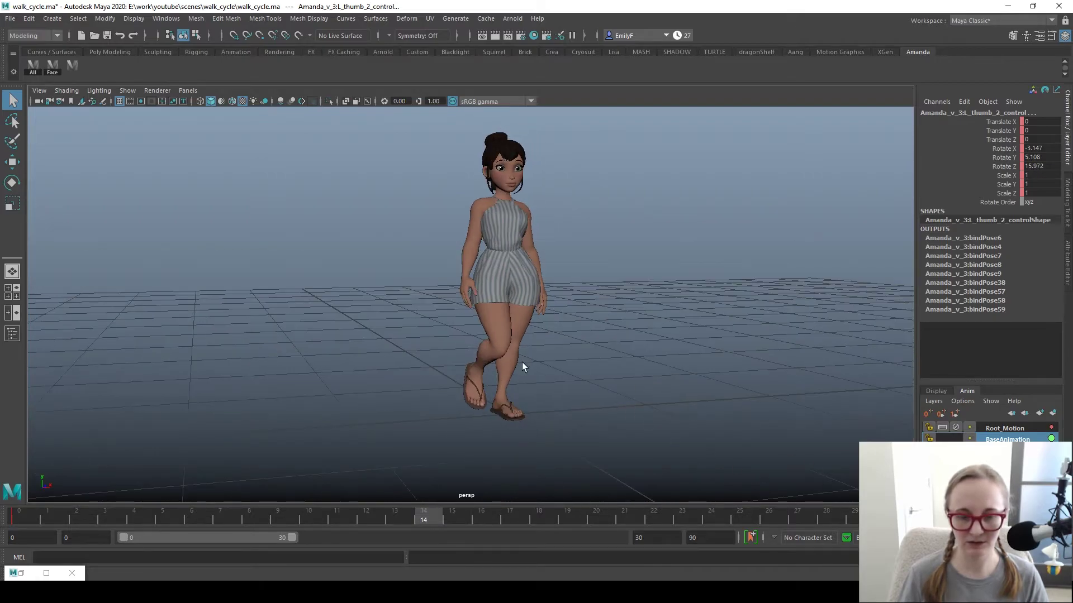
# - Examine the character's pose at frame 14 from the side, three-quarter and front angles
pyautogui.scroll(3, 479, 303)
pyautogui.keyDown('alt'); pyautogui.moveTo(478, 303); pyautogui.dragTo(548, 298); pyautogui.keyUp('alt')
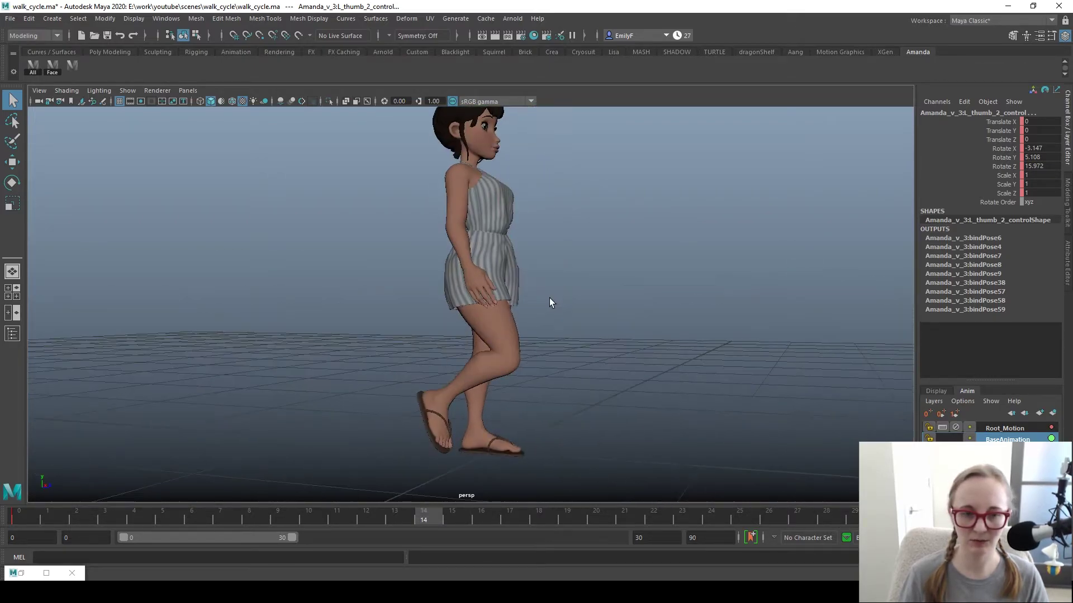
pyautogui.keyDown('alt'); pyautogui.moveTo(389, 482); pyautogui.dragTo(430, 358); pyautogui.keyUp('alt')
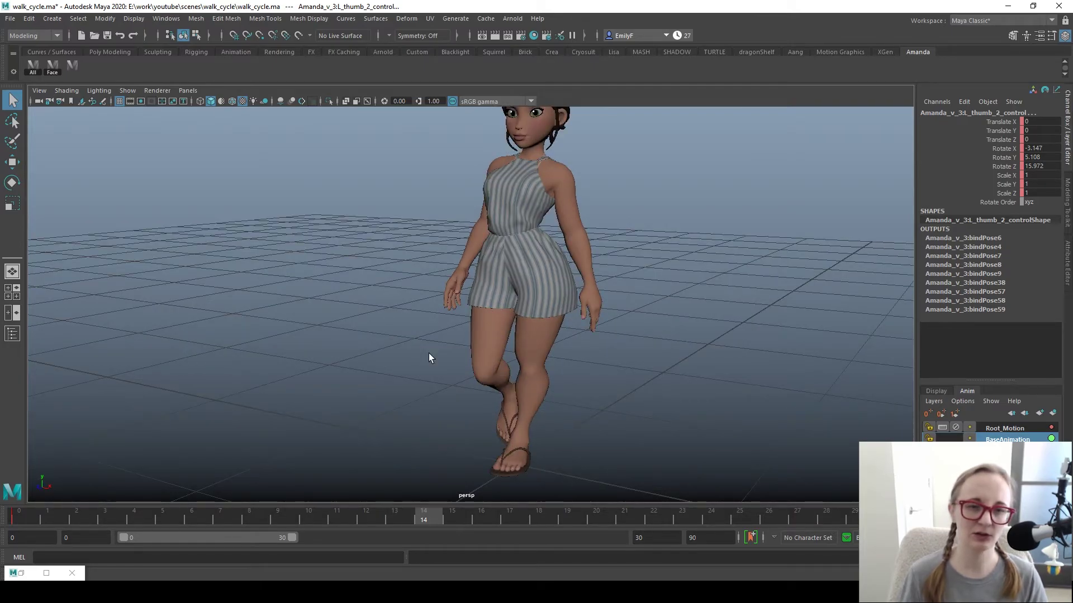
pyautogui.moveTo(430, 354)
pyautogui.keyDown('alt'); pyautogui.mouseDown()
pyautogui.moveTo(448, 354)
pyautogui.moveTo(447, 335)
pyautogui.mouseUp(); pyautogui.keyUp('alt')
pyautogui.keyDown('alt'); pyautogui.moveTo(558, 310); pyautogui.dragTo(507, 277); pyautogui.keyUp('alt')
pyautogui.keyDown('alt'); pyautogui.moveTo(507, 277); pyautogui.dragTo(442, 297, button='right'); pyautogui.keyUp('alt')
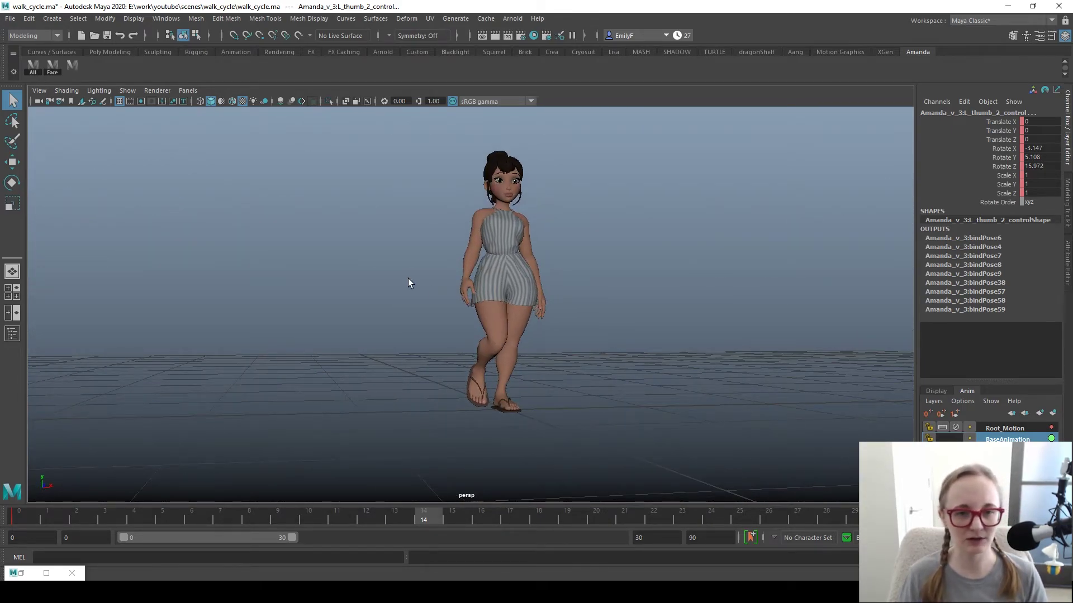
pyautogui.keyDown('alt'); pyautogui.moveTo(484, 291); pyautogui.dragTo(460, 303); pyautogui.keyUp('alt')
pyautogui.keyDown('alt'); pyautogui.moveTo(460, 302); pyautogui.dragTo(645, 287, button='right'); pyautogui.keyUp('alt')
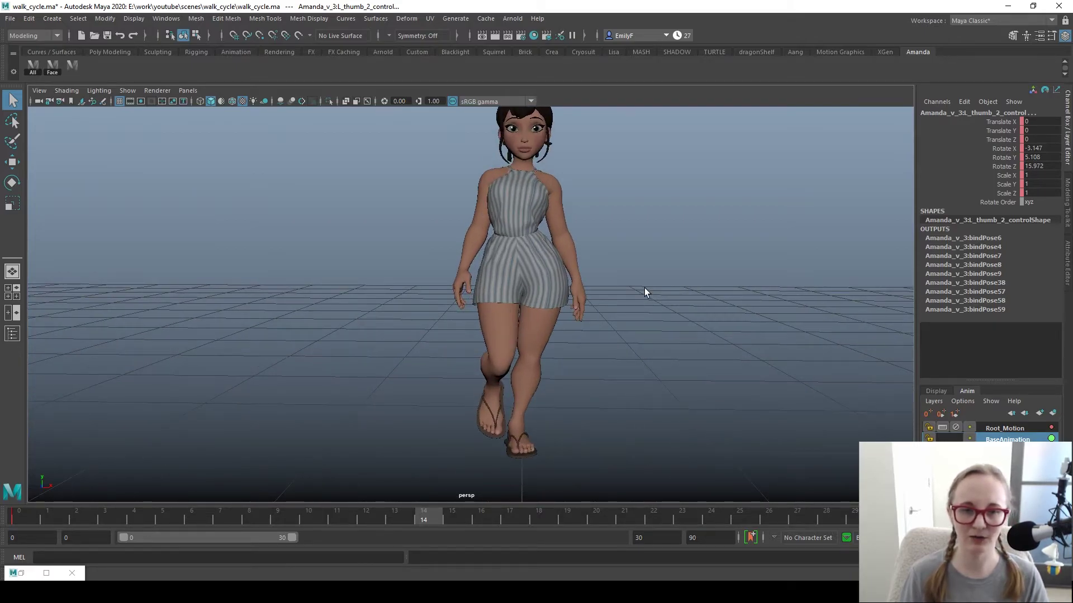
# - Set a key at frame 14 on all the selected rig controls
pyautogui.hotkey('alt', '1')
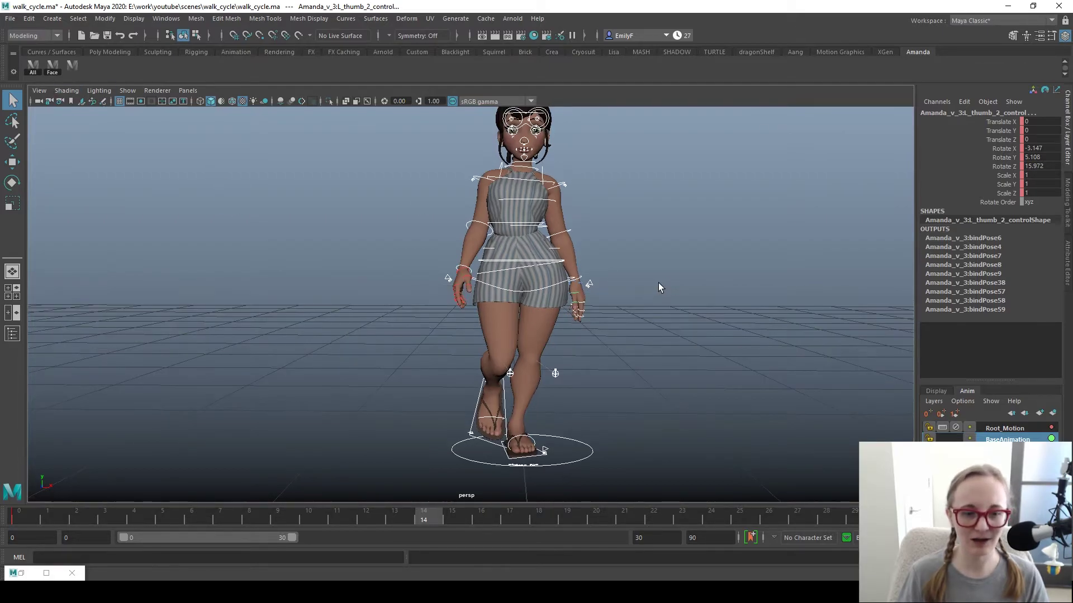
pyautogui.keyDown('alt'); pyautogui.moveTo(578, 337); pyautogui.dragTo(435, 395); pyautogui.keyUp('alt')
pyautogui.keyDown('alt'); pyautogui.moveTo(435, 395); pyautogui.dragTo(563, 388, button='right'); pyautogui.keyUp('alt')
pyautogui.keyDown('alt'); pyautogui.moveTo(564, 388); pyautogui.dragTo(559, 332, button='middle'); pyautogui.keyUp('alt')
pyautogui.keyDown('alt'); pyautogui.moveTo(559, 332); pyautogui.dragTo(529, 343); pyautogui.keyUp('alt')
pyautogui.hotkey('alt', '1')
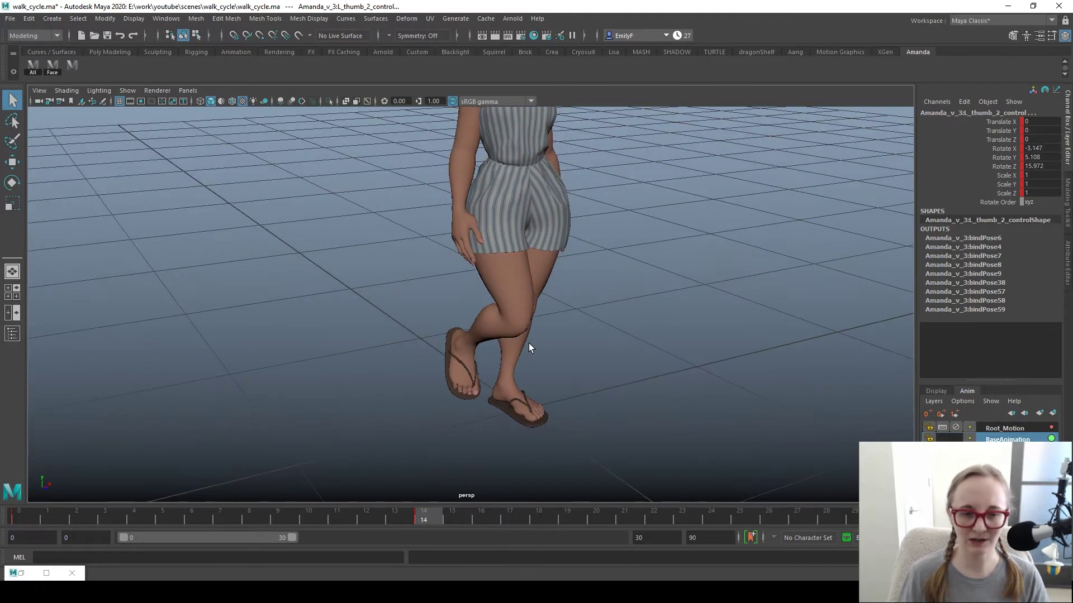
# - Try setting the hip-level centre-of-gravity control's Translate X to 0.003 at frame 14, and undo it
pyautogui.hotkey('alt', '1')
pyautogui.keyDown('alt'); pyautogui.moveTo(578, 288); pyautogui.dragTo(523, 362); pyautogui.keyUp('alt')
pyautogui.keyDown('alt'); pyautogui.moveTo(612, 340); pyautogui.dragTo(514, 381); pyautogui.keyUp('alt')
pyautogui.click(549, 215)
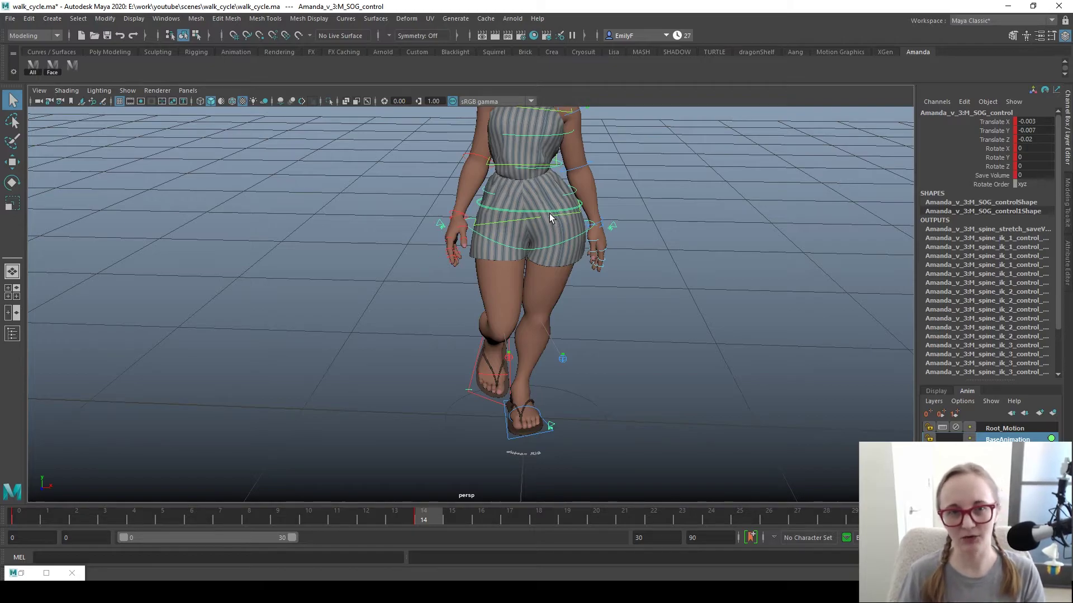
pyautogui.keyDown('alt'); pyautogui.moveTo(549, 213); pyautogui.dragTo(513, 253); pyautogui.keyUp('alt')
pyautogui.press('w')
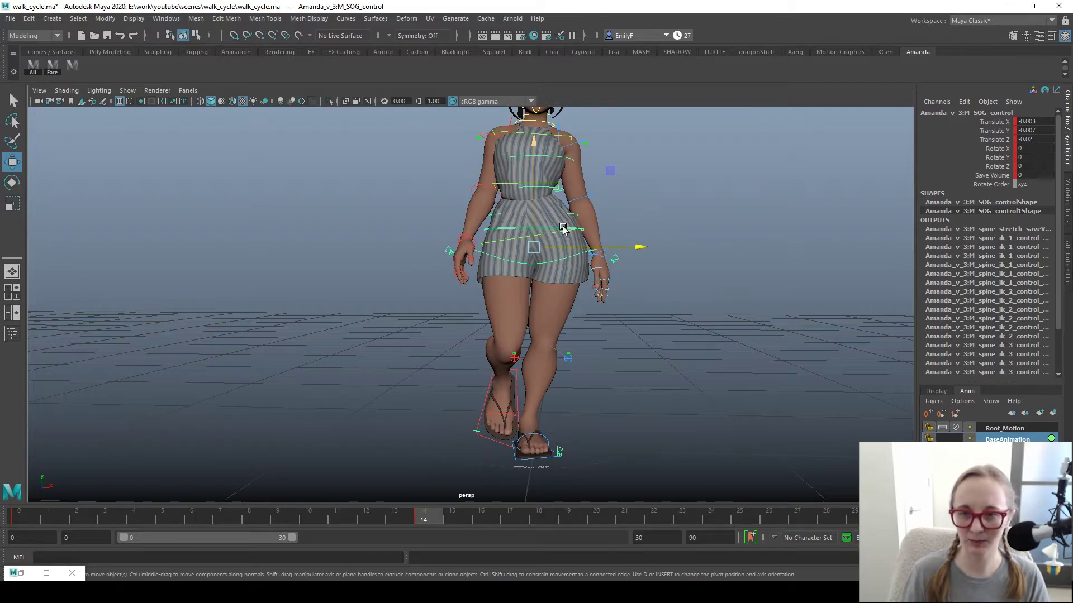
pyautogui.doubleClick(1025, 122)
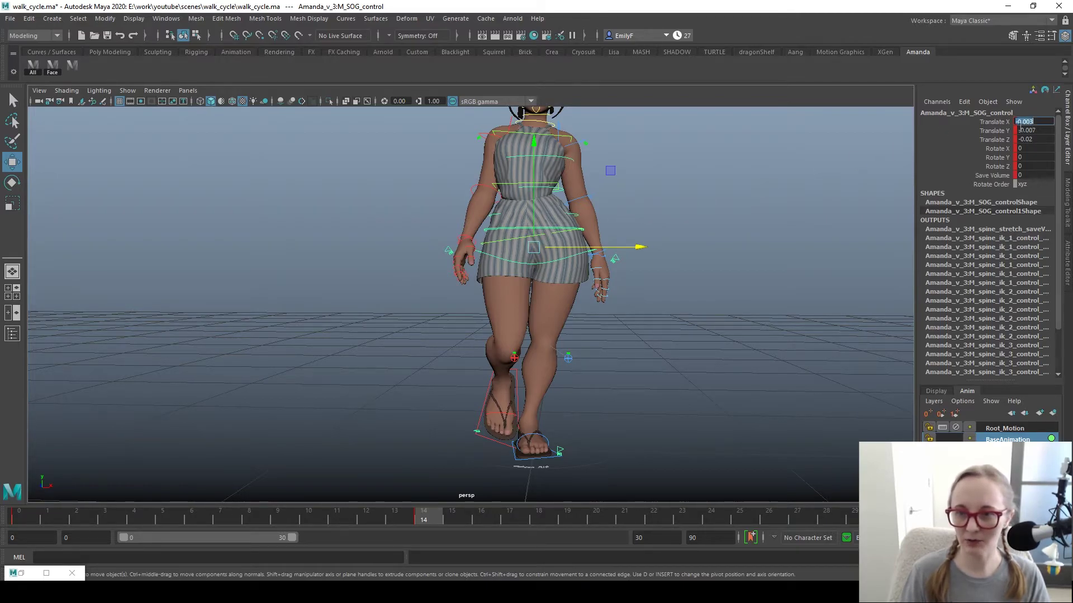
pyautogui.write('0.003')
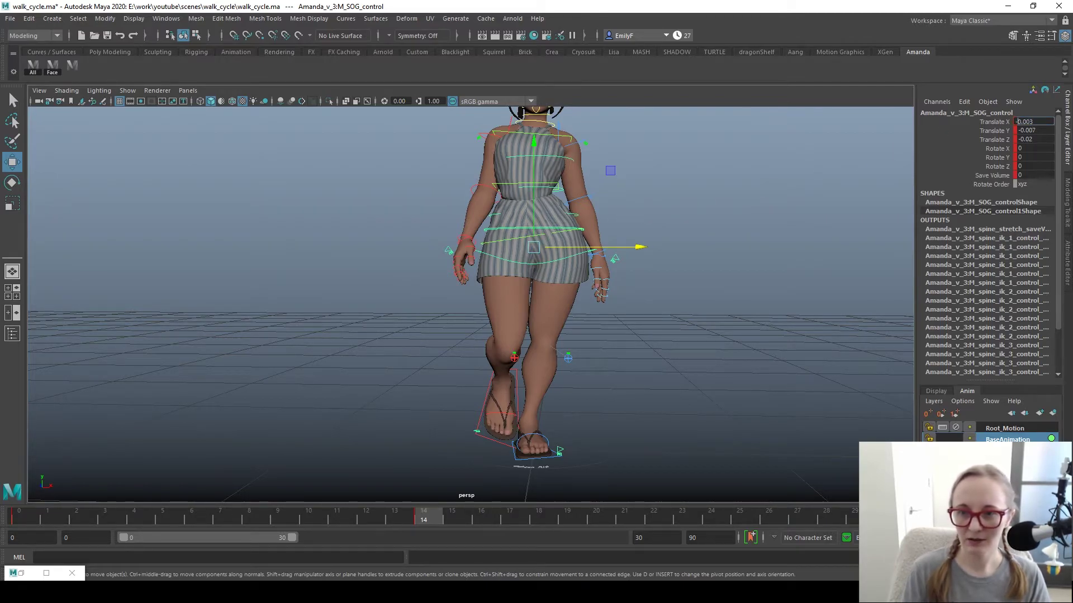
pyautogui.press('Return')
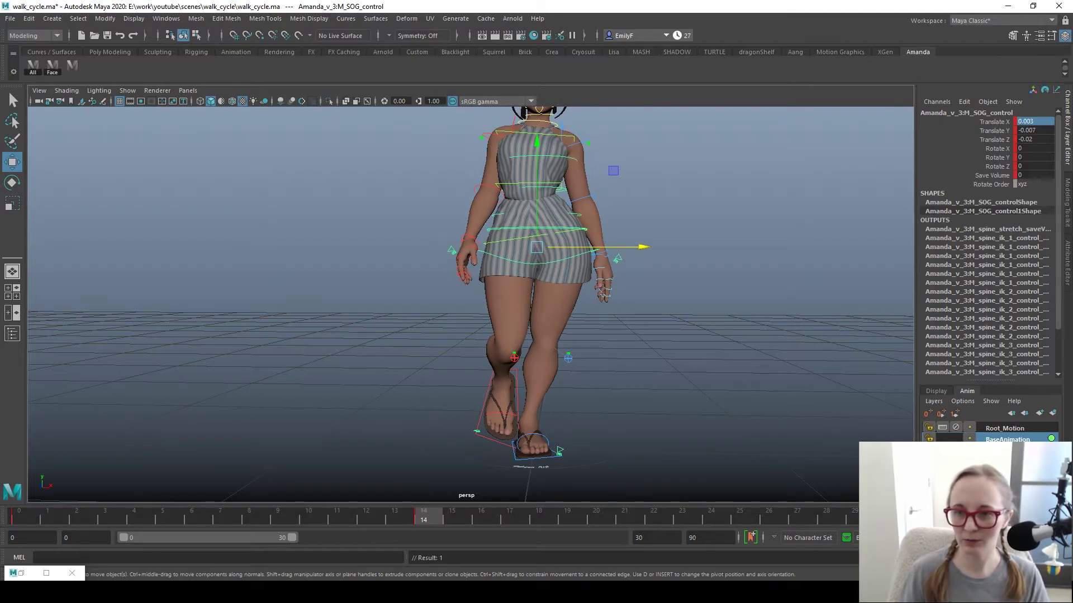
pyautogui.hotkey('ctrl', 'z')
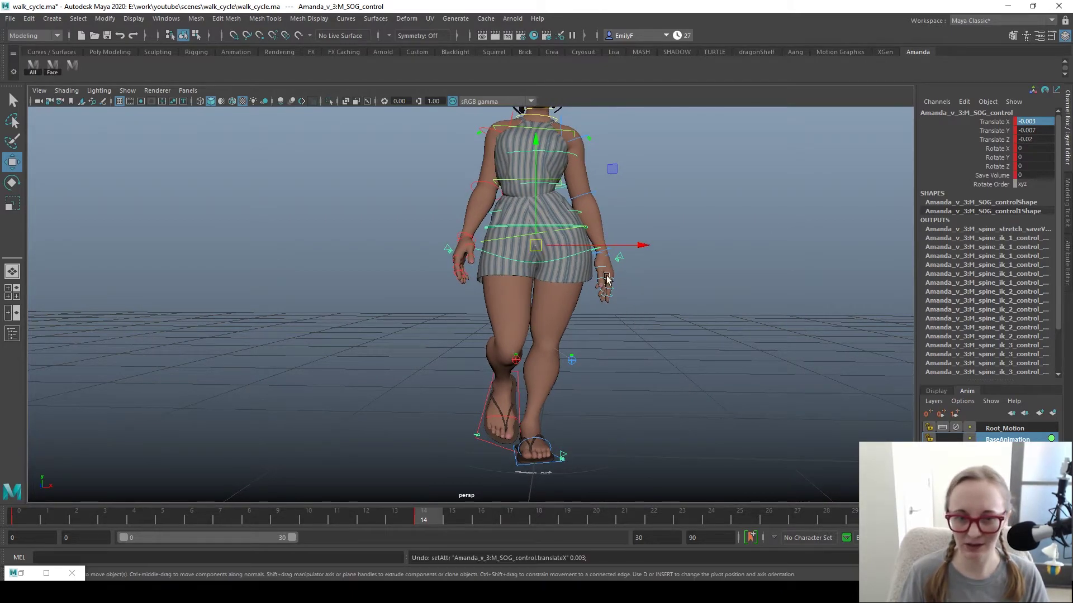
# - Try shifting the centre-of-gravity control sideways to about -0.029 in X, undo it and return Translate X to 0 at frame 14
pyautogui.moveTo(641, 246); pyautogui.dragTo(629, 250)
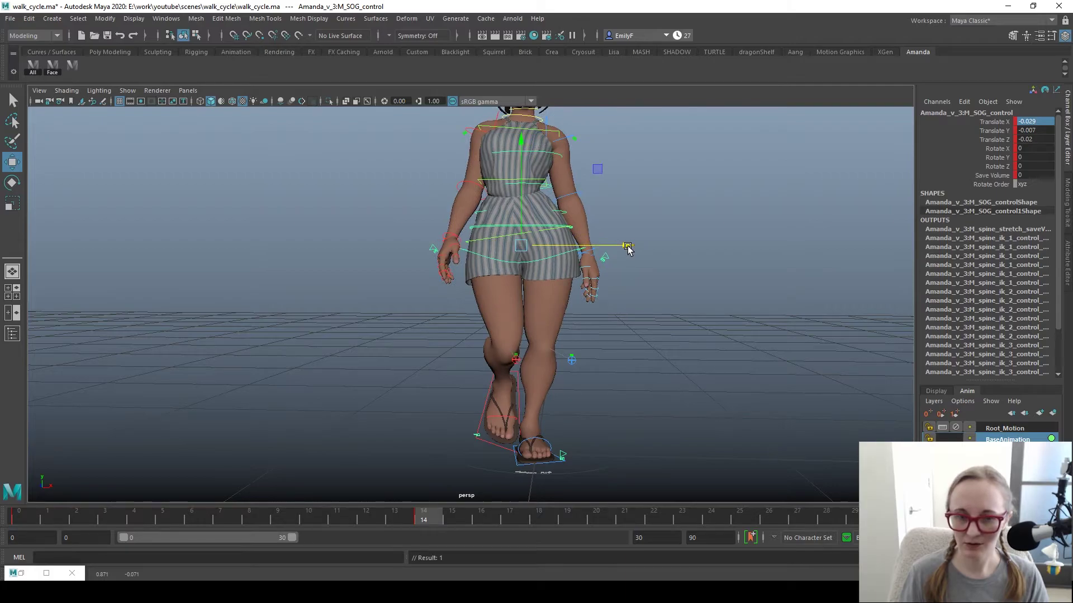
pyautogui.hotkey('ctrl', 'z')
pyautogui.press('q')
pyautogui.hotkey('ctrl', 'z')
pyautogui.keyDown('alt'); pyautogui.moveTo(626, 254); pyautogui.dragTo(649, 290); pyautogui.keyUp('alt')
pyautogui.keyDown('alt'); pyautogui.moveTo(637, 286); pyautogui.dragTo(648, 255, button='middle'); pyautogui.keyUp('alt')
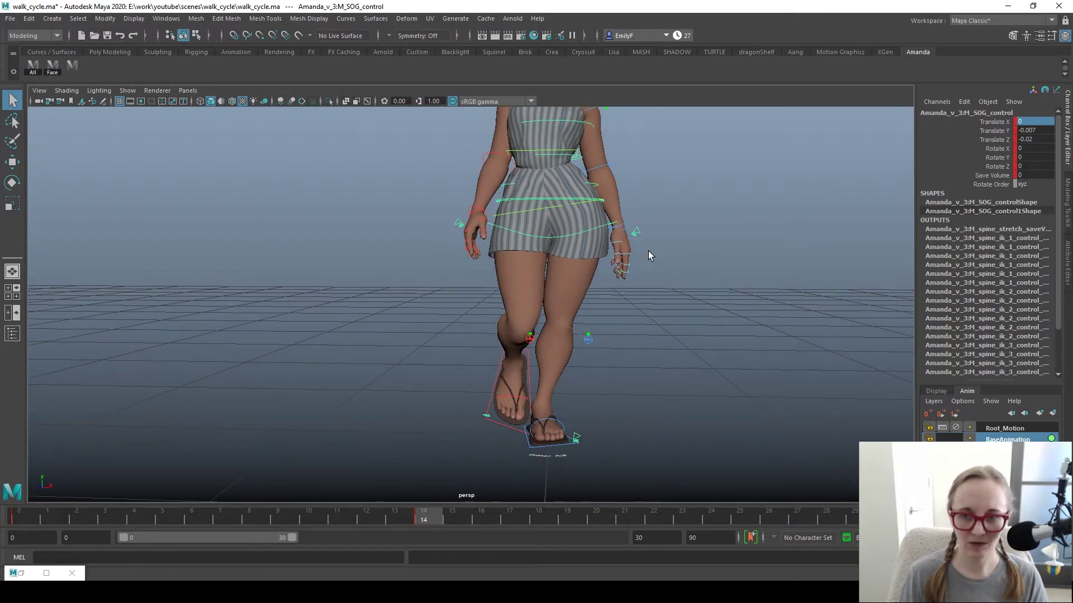
pyautogui.press('w')
pyautogui.keyDown('alt'); pyautogui.moveTo(581, 241); pyautogui.dragTo(564, 252, button='right'); pyautogui.keyUp('alt')
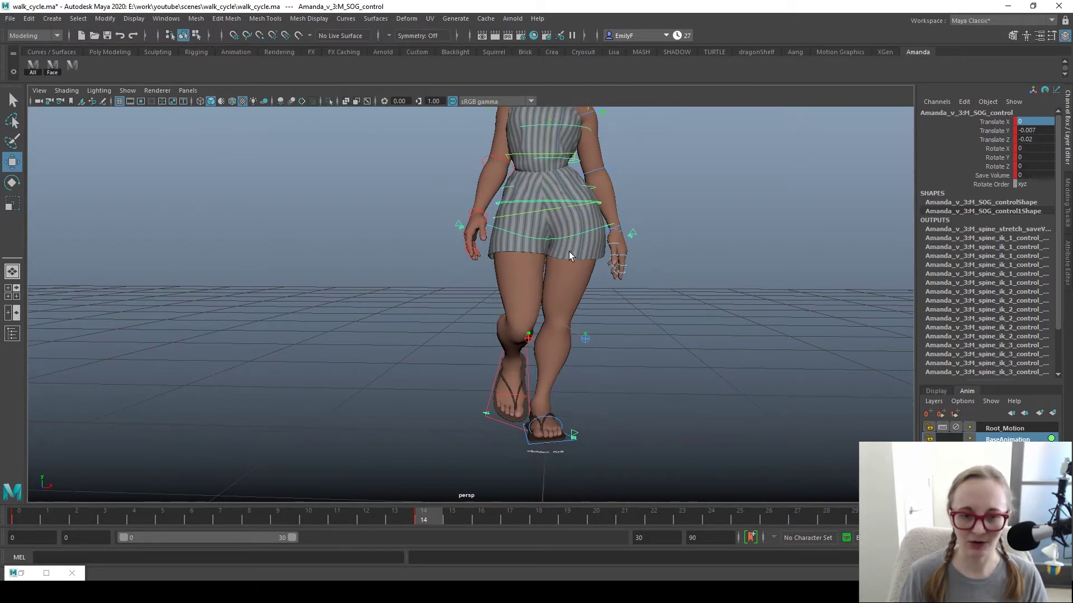
pyautogui.press('q')
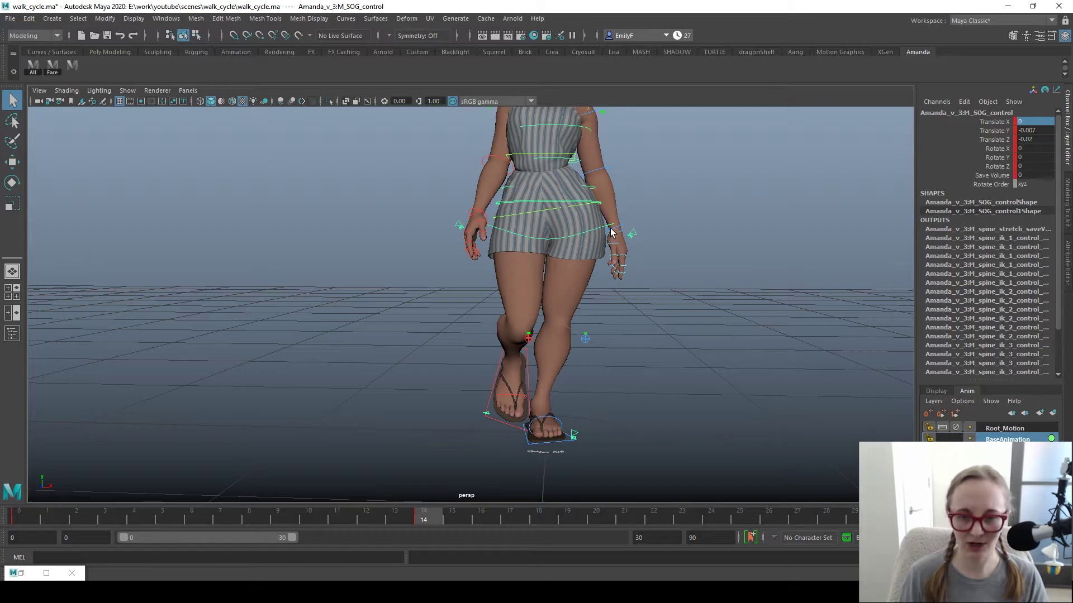
pyautogui.keyDown('alt'); pyautogui.moveTo(613, 198); pyautogui.dragTo(622, 200, button='right'); pyautogui.keyUp('alt')
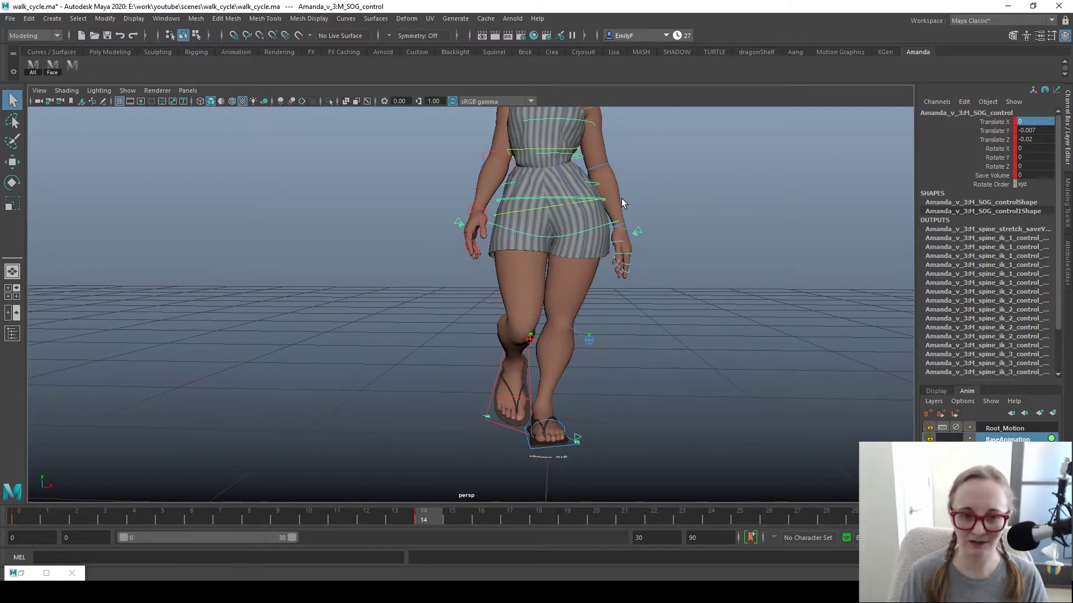
pyautogui.hotkey('alt', '1')
pyautogui.hotkey('alt', '1')
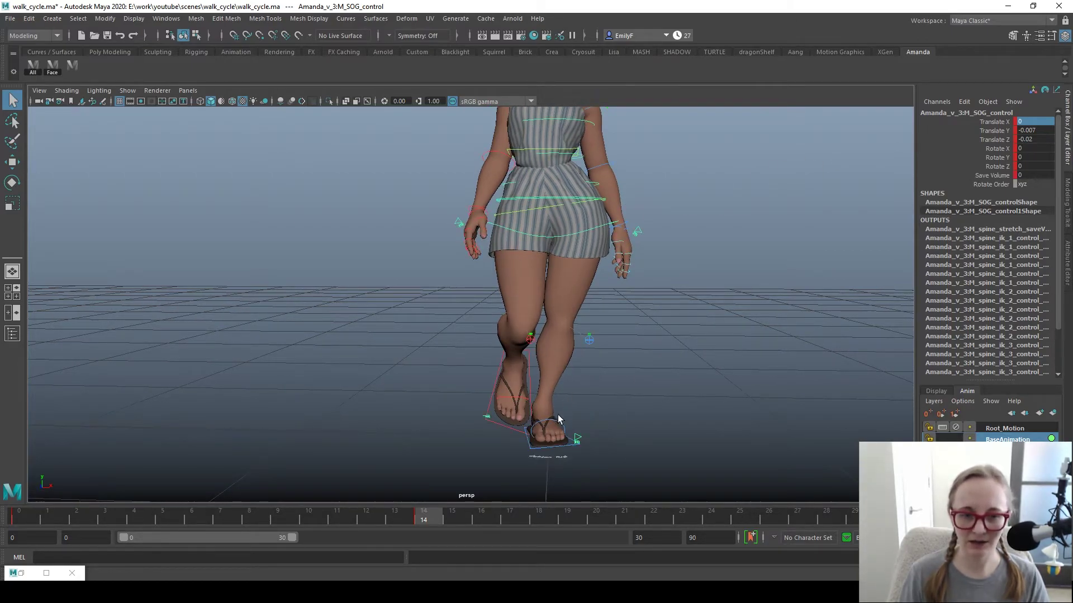
# - Set the centre-of-gravity control's Translate X to 0 at frame 0
pyautogui.click(564, 451)
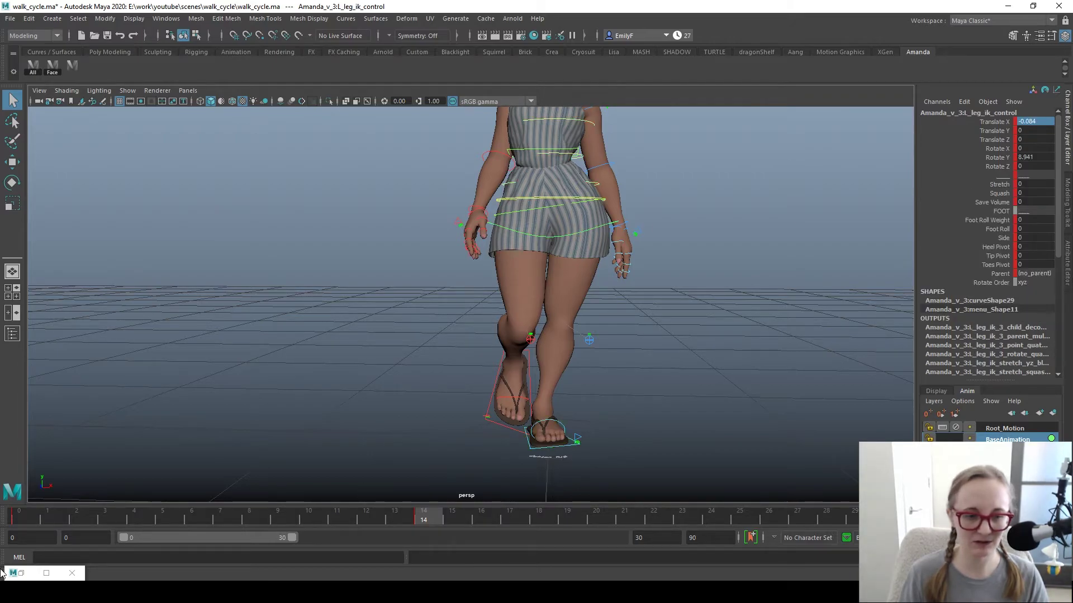
pyautogui.click(571, 204)
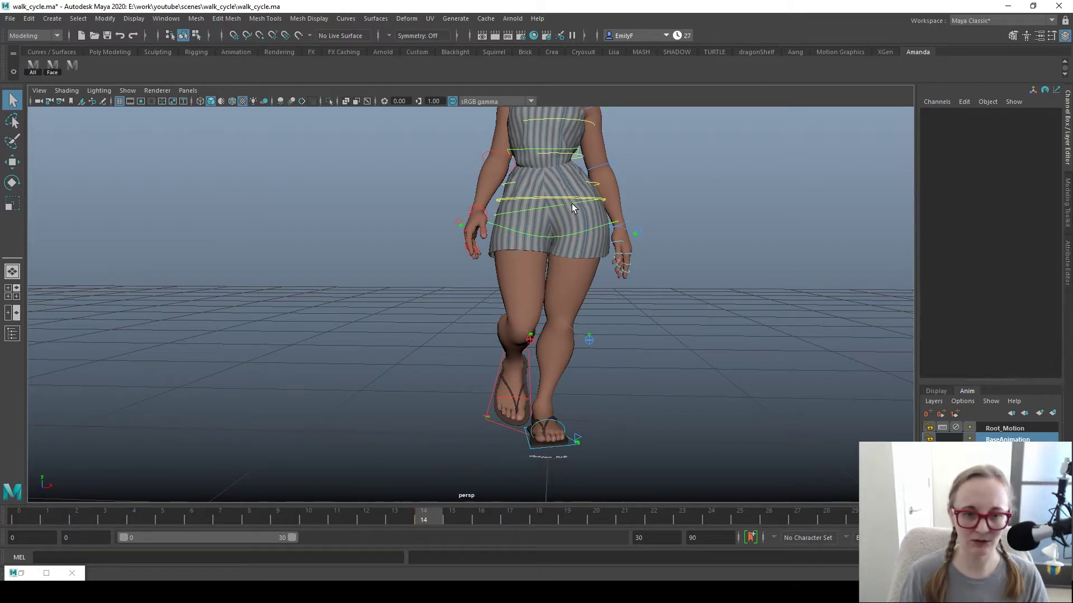
pyautogui.click(572, 201)
pyautogui.click(33, 525)
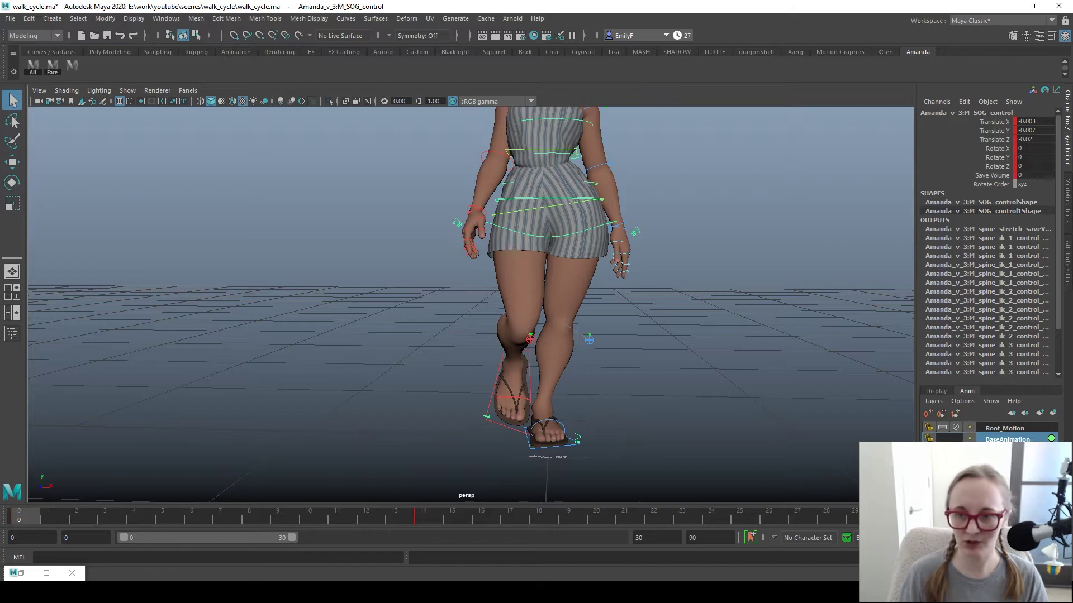
pyautogui.doubleClick(1037, 121)
pyautogui.write('0')
pyautogui.press('Return')
# - Examine from the front view how the hips and planted foot line up with the centre line at frame 0
pyautogui.press('space')
pyautogui.moveTo(600, 333); pyautogui.dragTo(601, 359)
pyautogui.keyDown('alt'); pyautogui.moveTo(506, 412); pyautogui.dragTo(657, 400, button='right'); pyautogui.keyUp('alt')
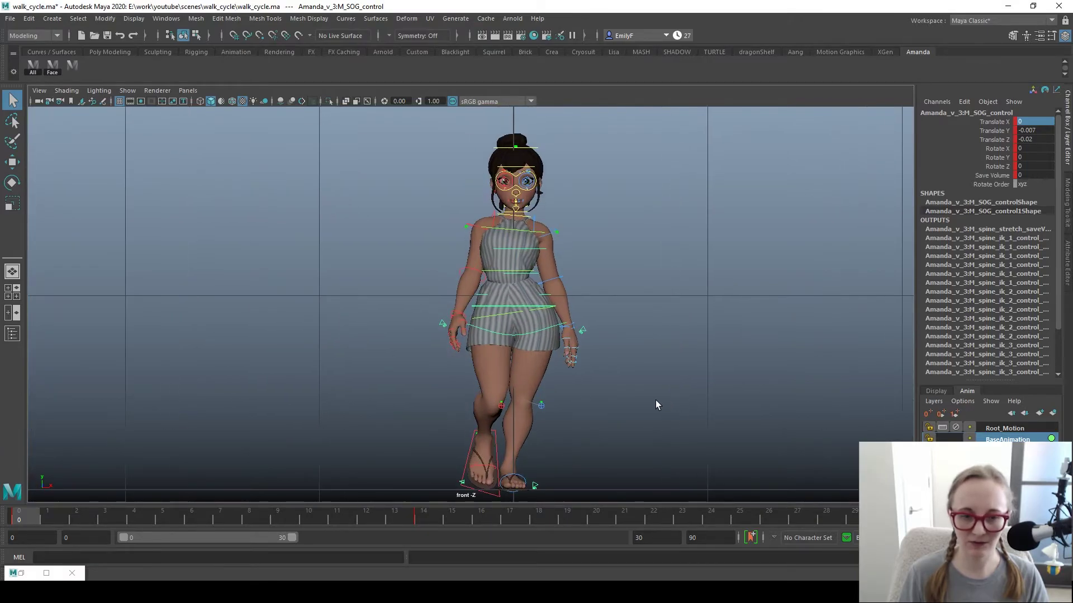
pyautogui.keyDown('alt'); pyautogui.moveTo(555, 429); pyautogui.dragTo(576, 334, button='middle'); pyautogui.keyUp('alt')
pyautogui.keyDown('alt'); pyautogui.moveTo(577, 333); pyautogui.dragTo(653, 340, button='right'); pyautogui.keyUp('alt')
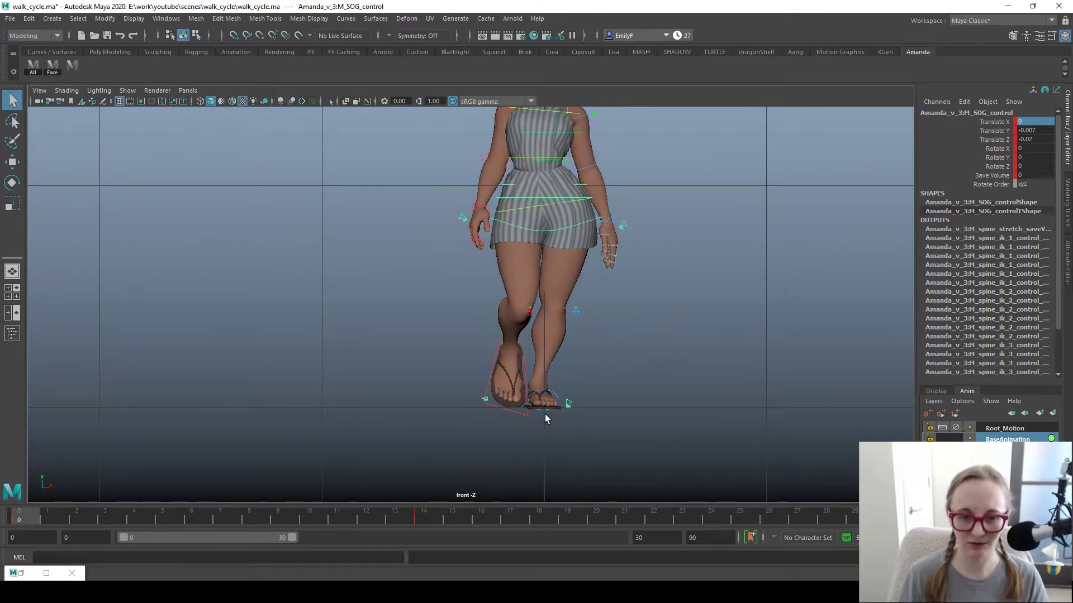
pyautogui.click(545, 414)
pyautogui.scroll(2, 718, 431)
pyautogui.press('space')
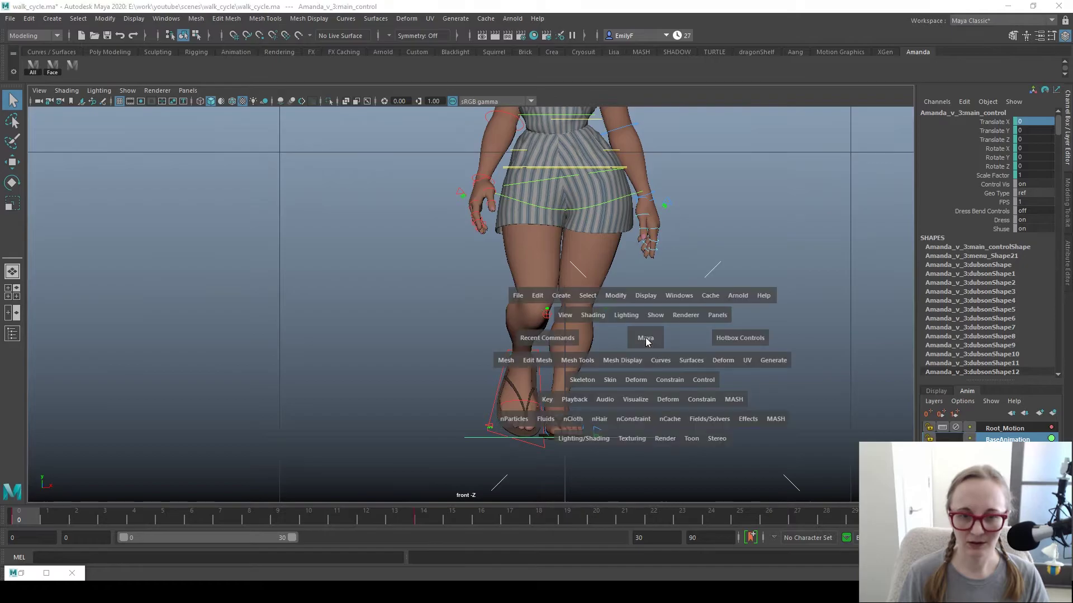
pyautogui.moveTo(642, 335); pyautogui.dragTo(653, 307)
# - Move the left leg IK control sideways at frame 0 to a Translate X of about -0.078
pyautogui.click(542, 455)
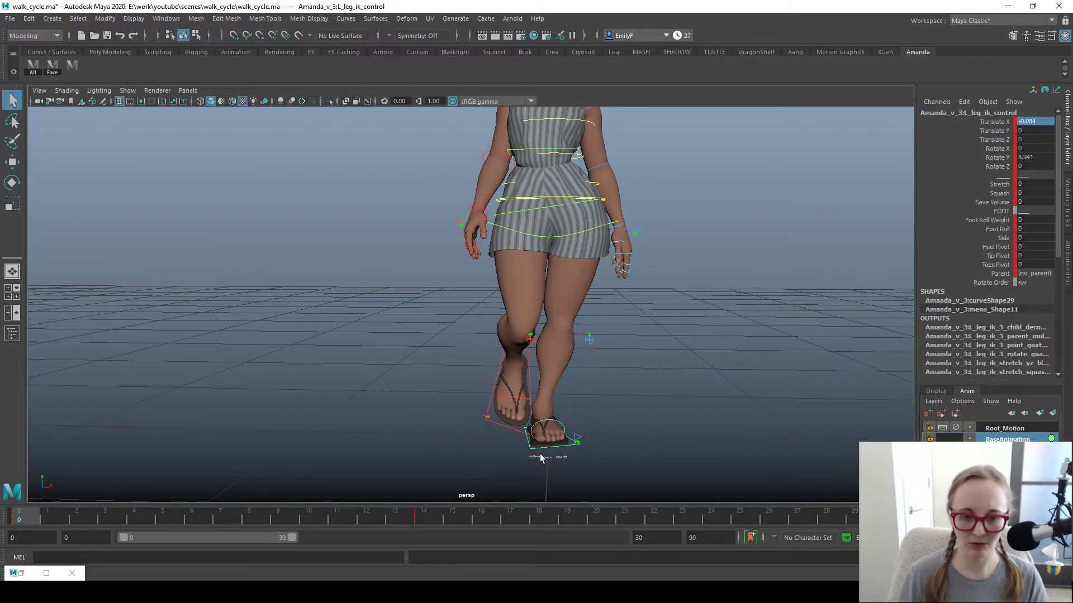
pyautogui.press('w')
pyautogui.moveTo(617, 412); pyautogui.dragTo(659, 428)
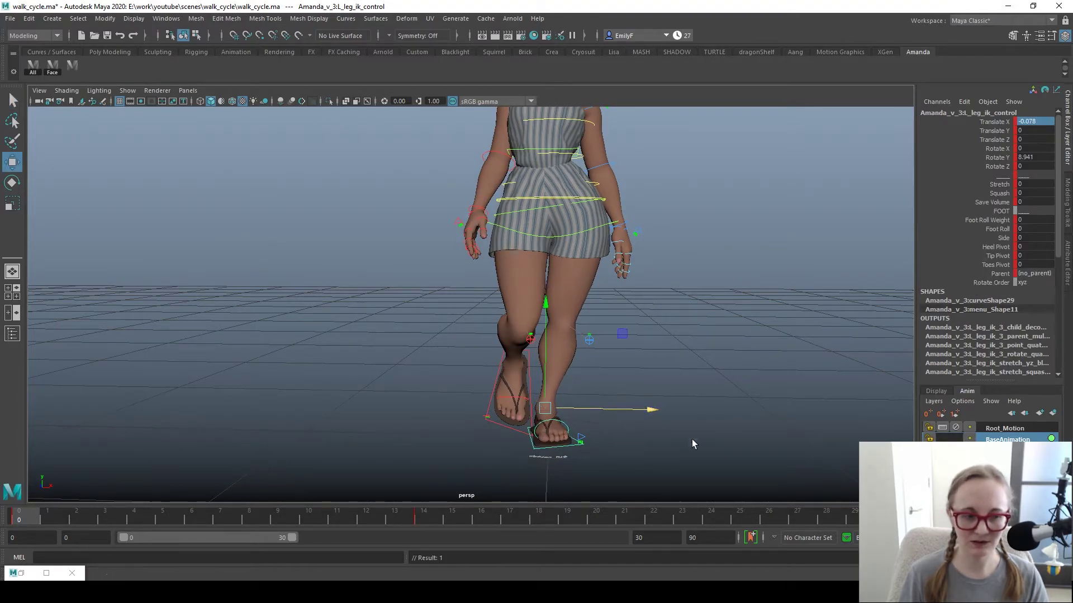
pyautogui.press('q')
# - Select all the rig controls and key their frame 0 pose at frame 14
pyautogui.click(29, 69)
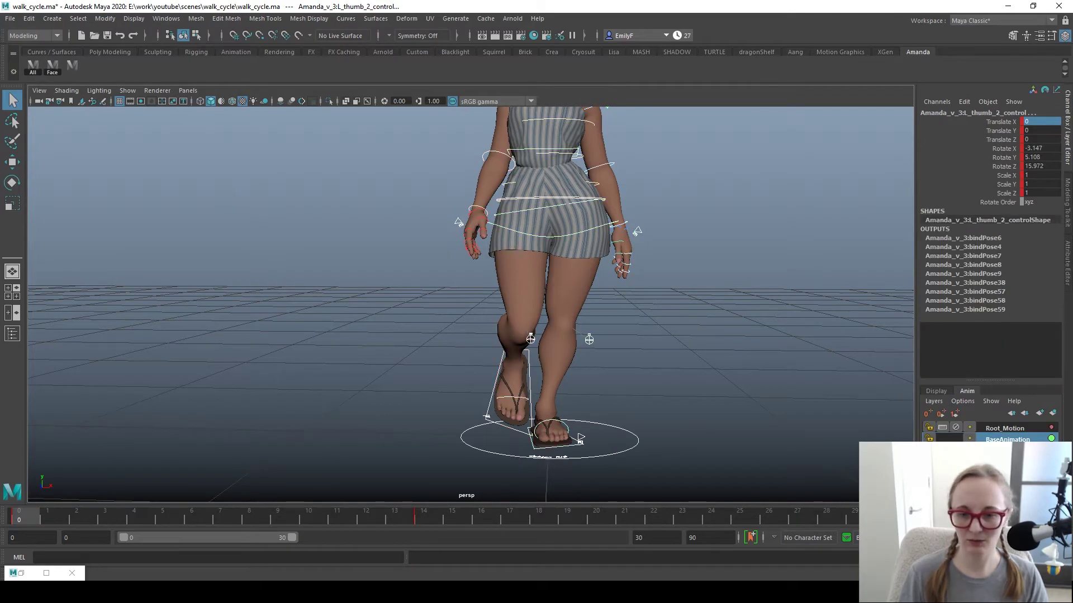
pyautogui.click(429, 520)
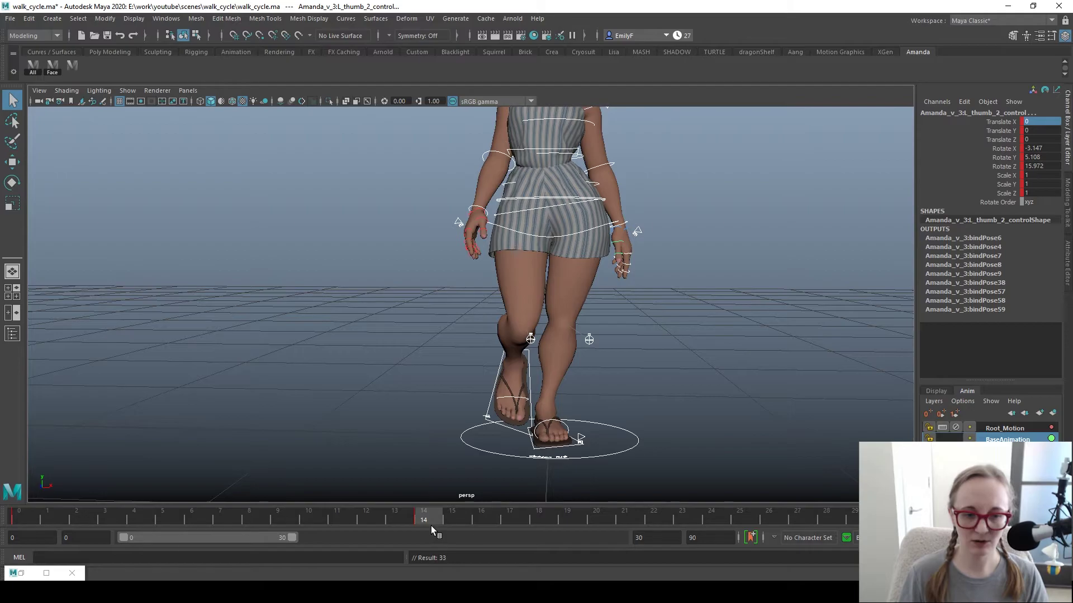
pyautogui.click(405, 526)
pyautogui.click(424, 518)
# - Examine the centre-of-gravity control's channels and the hip pose at frame 14
pyautogui.scroll(-2, 747, 337)
pyautogui.hotkey('alt', '1')
pyautogui.hotkey('alt', '1')
pyautogui.click(548, 209)
pyautogui.press('w')
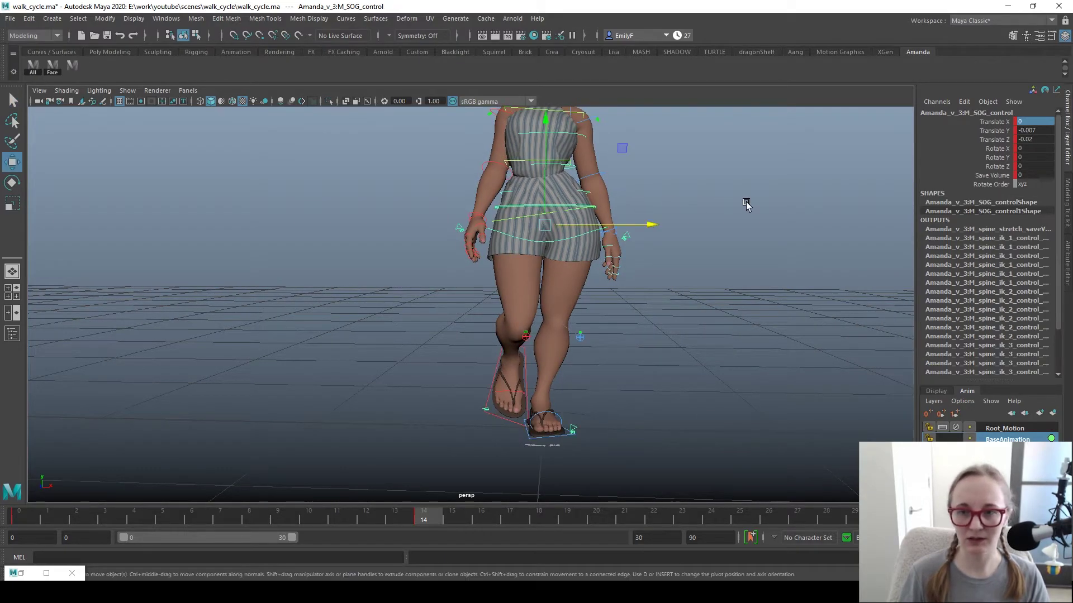
pyautogui.keyDown('alt'); pyautogui.moveTo(747, 206); pyautogui.dragTo(754, 240, button='middle'); pyautogui.keyUp('alt')
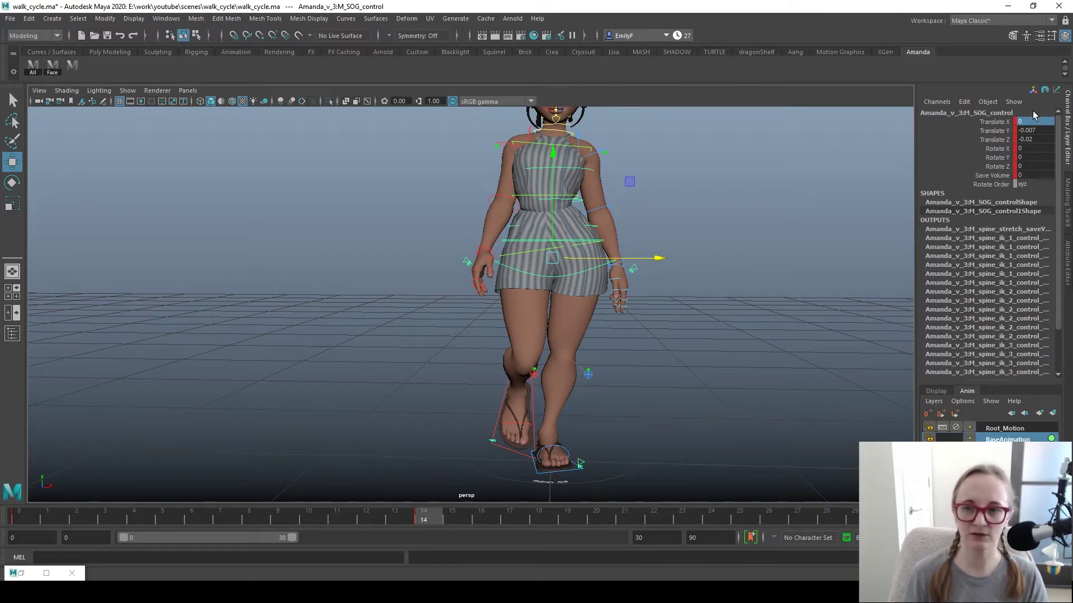
pyautogui.keyDown('alt'); pyautogui.moveTo(613, 256); pyautogui.dragTo(643, 250); pyautogui.keyUp('alt')
pyautogui.keyDown('alt'); pyautogui.moveTo(529, 236); pyautogui.dragTo(565, 216); pyautogui.keyUp('alt')
# - Set the lowest spine IK control's Rotate Z to -8.256 at frame 14 to reverse the hip tilt
pyautogui.press('q')
pyautogui.click(543, 234)
pyautogui.click(538, 230)
pyautogui.doubleClick(1031, 166)
pyautogui.write('-8.256')
pyautogui.press('Return')
# - Set the right leg IK control's Translate X to 0.078 at frame 14, using the left leg's value with its sign reversed
pyautogui.moveTo(547, 254)
pyautogui.keyDown('alt'); pyautogui.mouseDown()
pyautogui.moveTo(520, 262)
pyautogui.moveTo(551, 267)
pyautogui.mouseUp(); pyautogui.keyUp('alt')
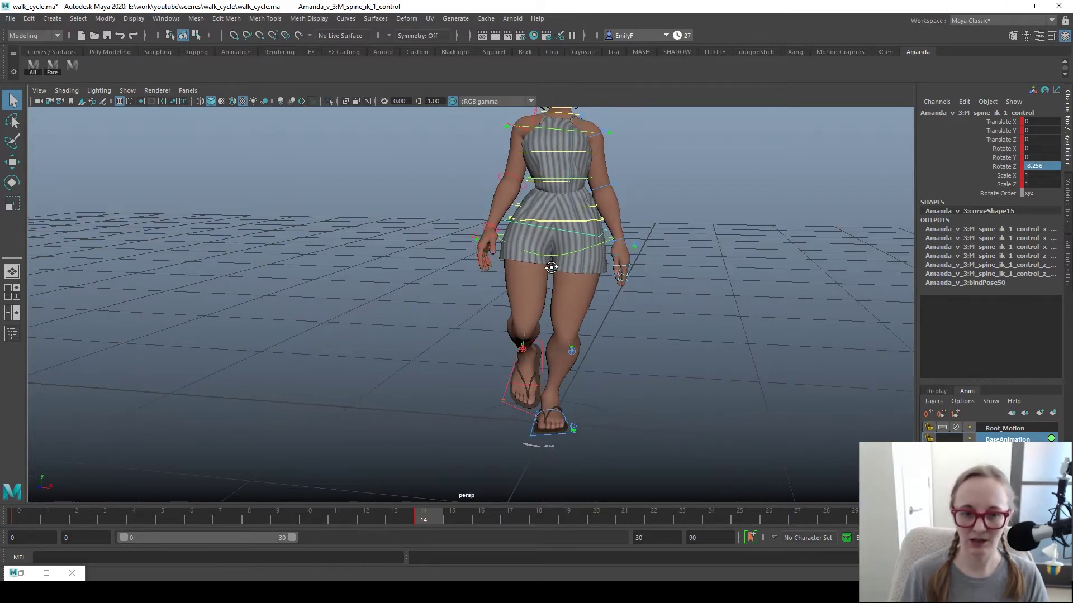
pyautogui.click(518, 410)
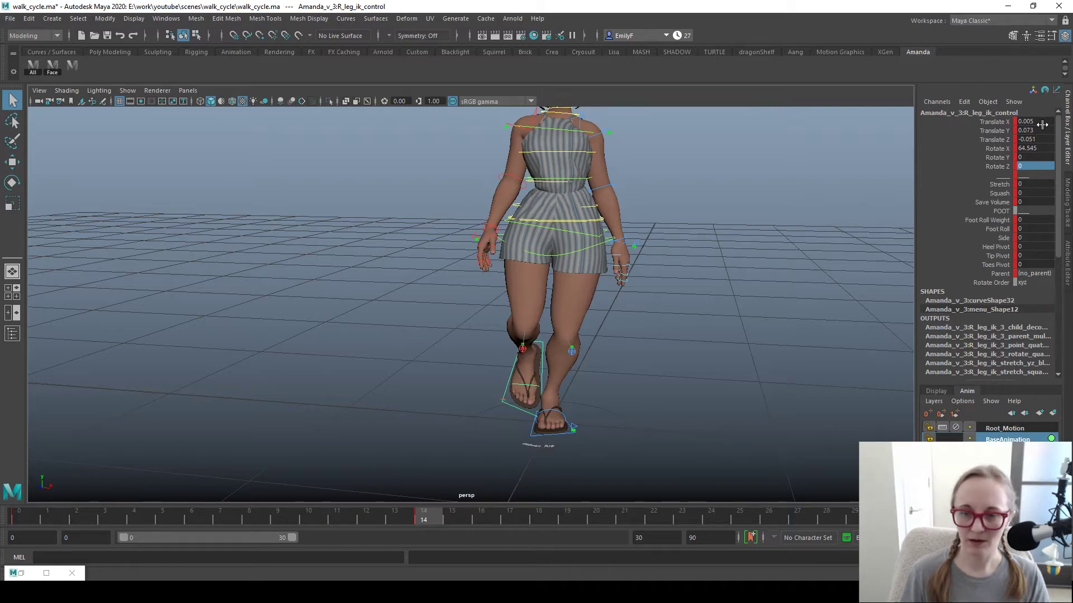
pyautogui.click(561, 441)
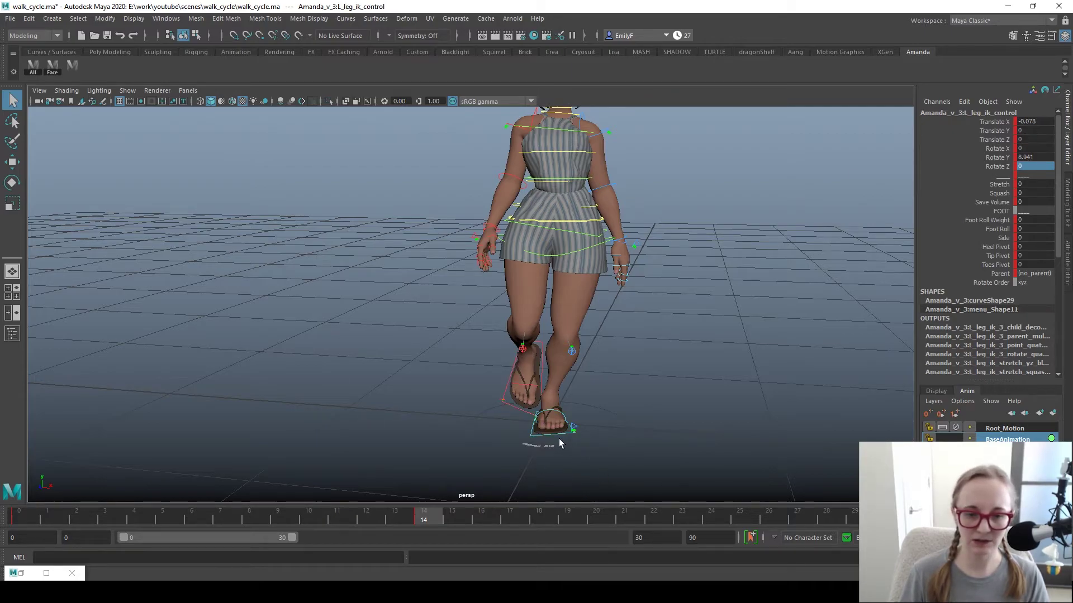
pyautogui.doubleClick(1034, 121)
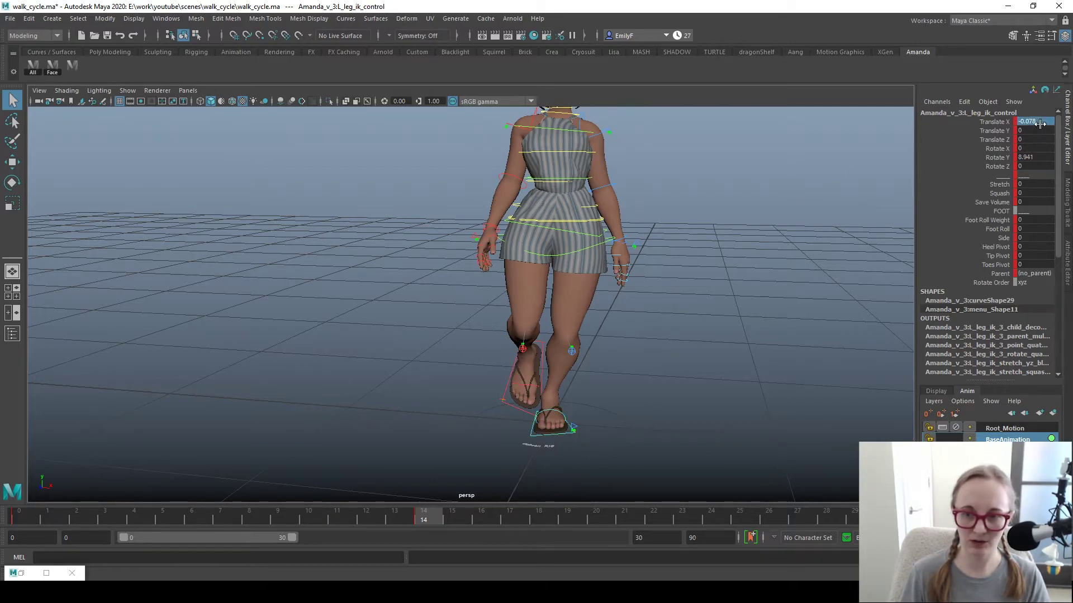
pyautogui.press('Return')
pyautogui.click(512, 397)
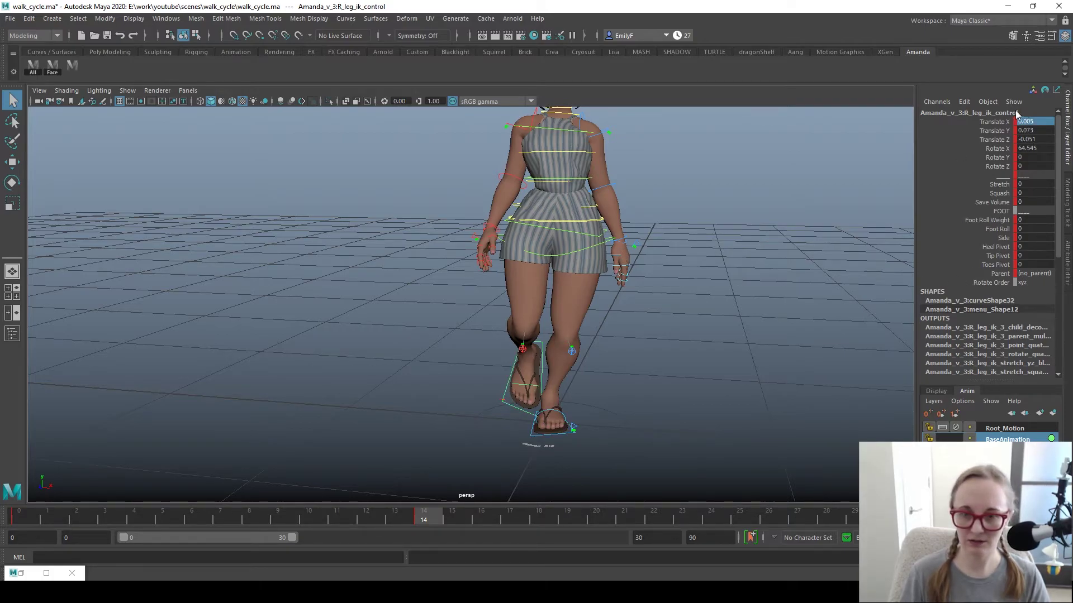
pyautogui.doubleClick(1035, 122)
pyautogui.write('-0.078')
pyautogui.press('Return')
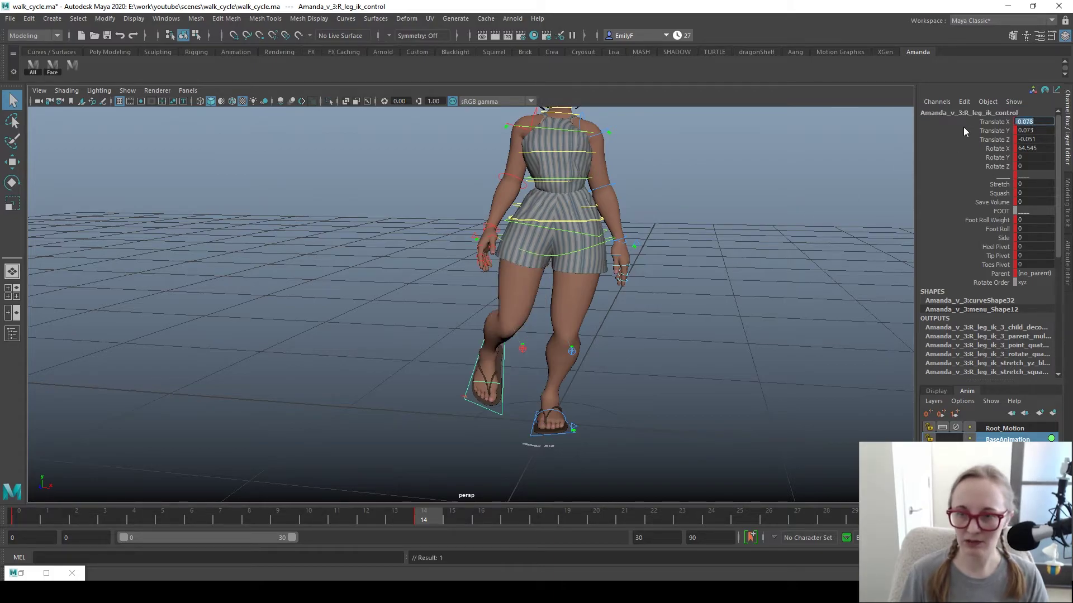
pyautogui.click(1025, 122)
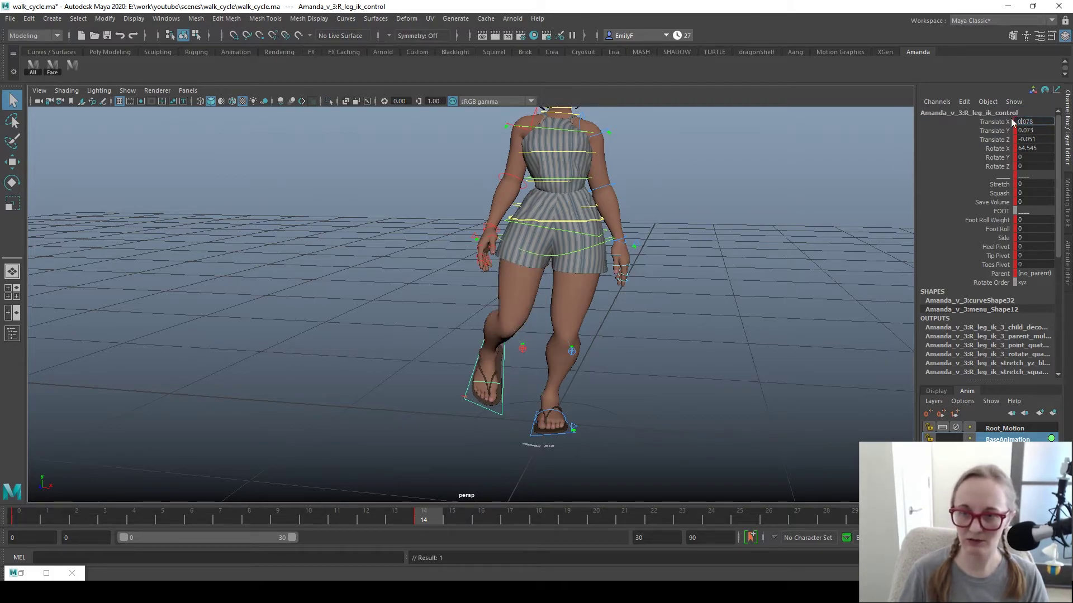
pyautogui.press('BackSpace')
pyautogui.press('Return')
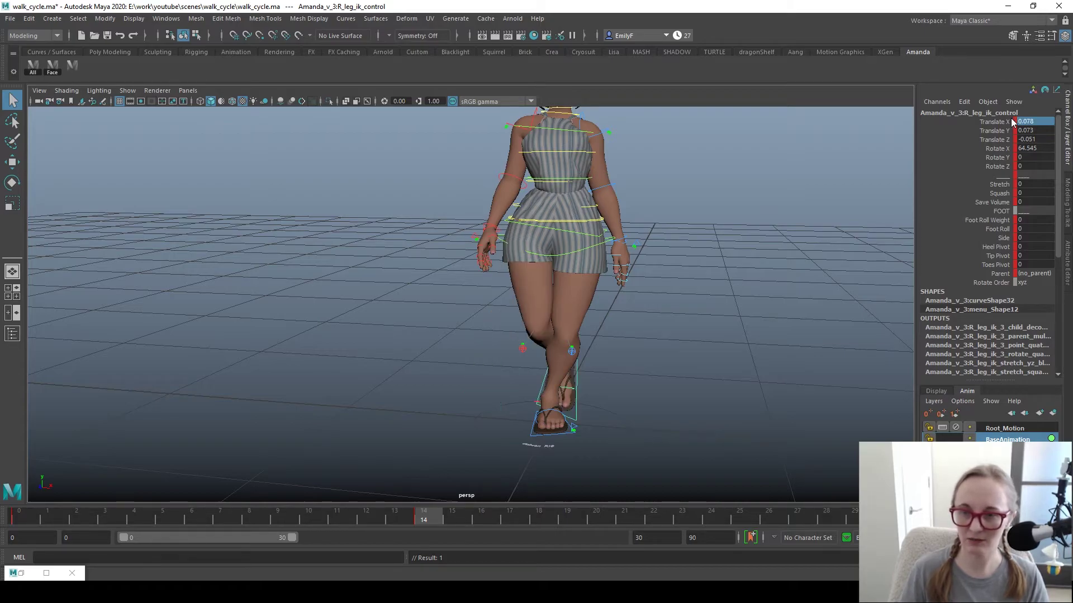
# - Set the right leg IK control's Translate Y, Translate Z and Rotate X to 0 at frame 14
pyautogui.click(1044, 134)
pyautogui.keyDown('shift'); pyautogui.click(1049, 143); pyautogui.keyUp('shift')
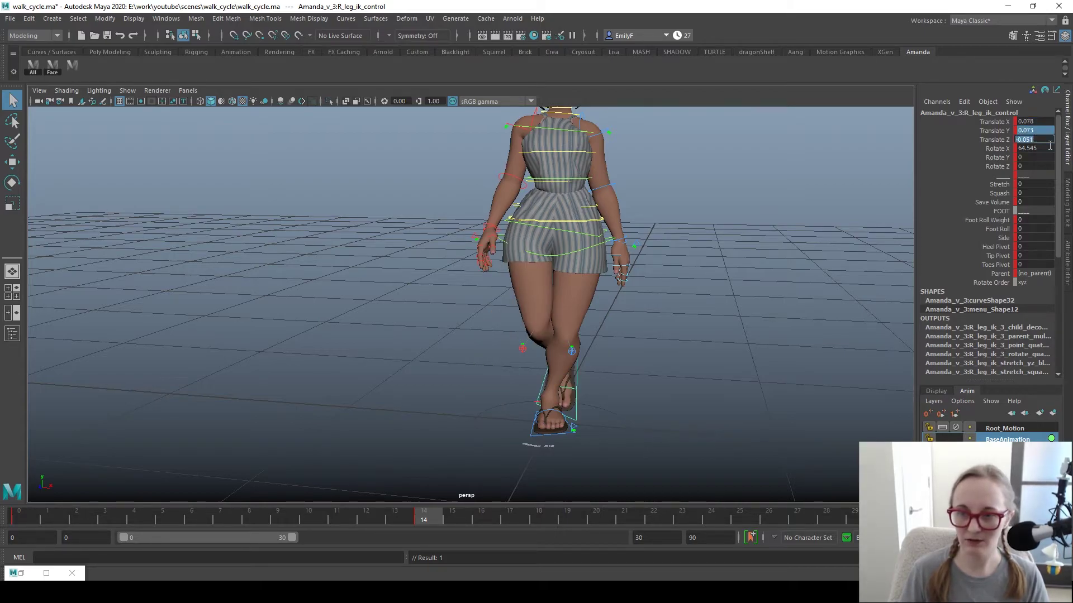
pyautogui.write('0')
pyautogui.press('Return')
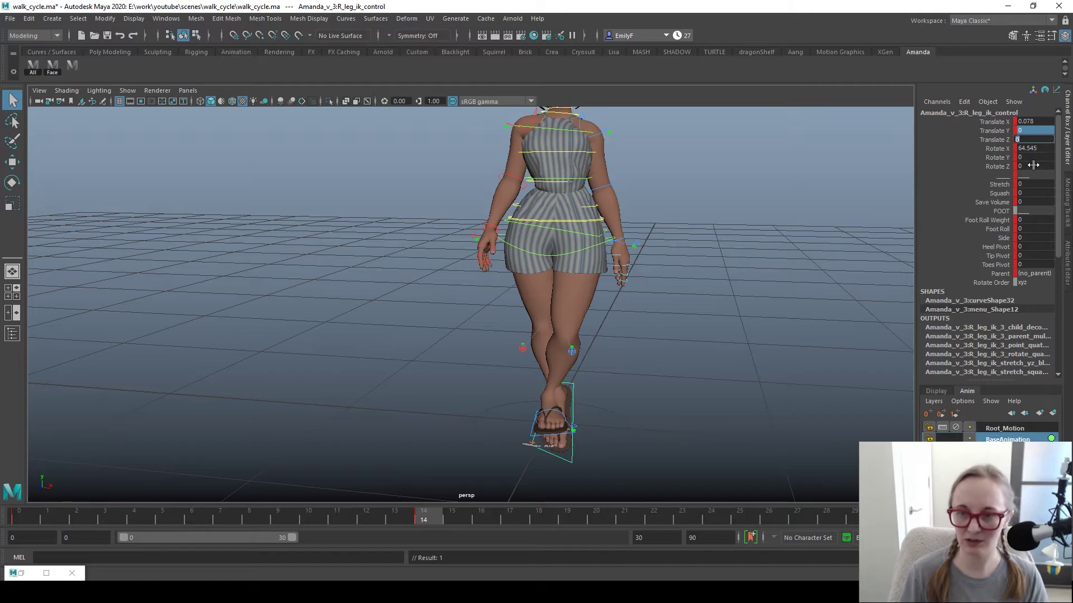
pyautogui.doubleClick(1037, 149)
pyautogui.write('0')
pyautogui.press('Return')
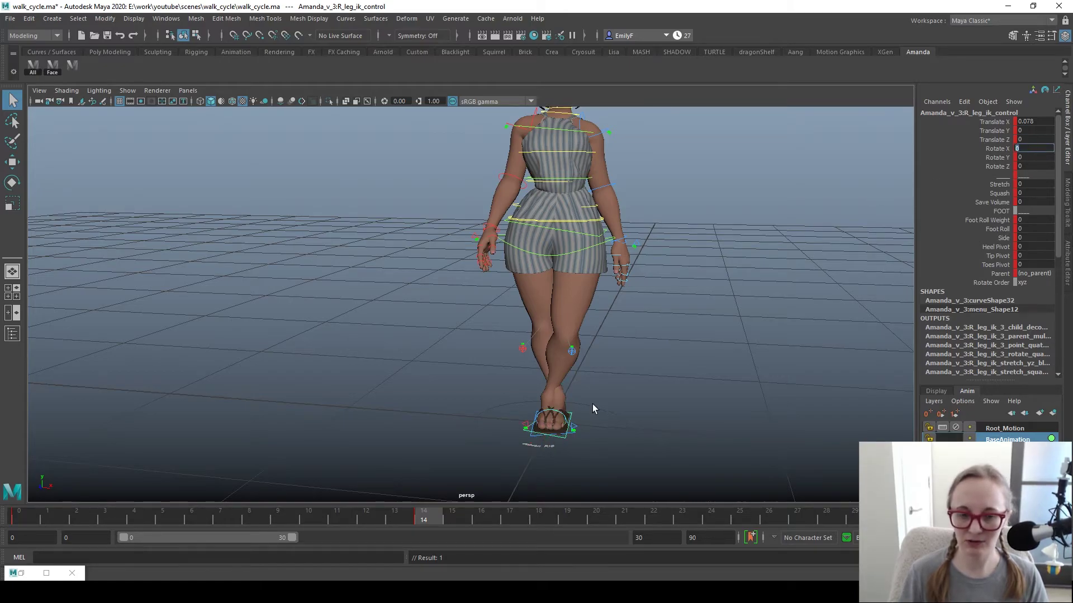
# - Compare the left leg IK control's channels and foot pose at frames 0 and 14
pyautogui.keyDown('alt'); pyautogui.moveTo(593, 403); pyautogui.dragTo(627, 404, button='right'); pyautogui.keyUp('alt')
pyautogui.keyDown('alt'); pyautogui.moveTo(628, 404); pyautogui.dragTo(624, 404); pyautogui.keyUp('alt')
pyautogui.click(543, 448)
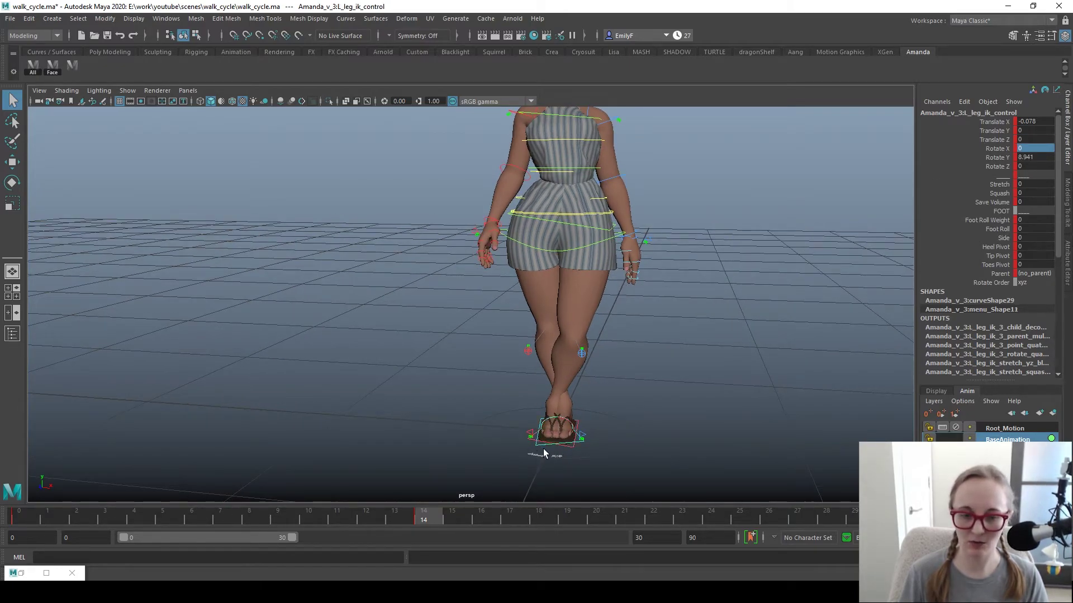
pyautogui.click(28, 520)
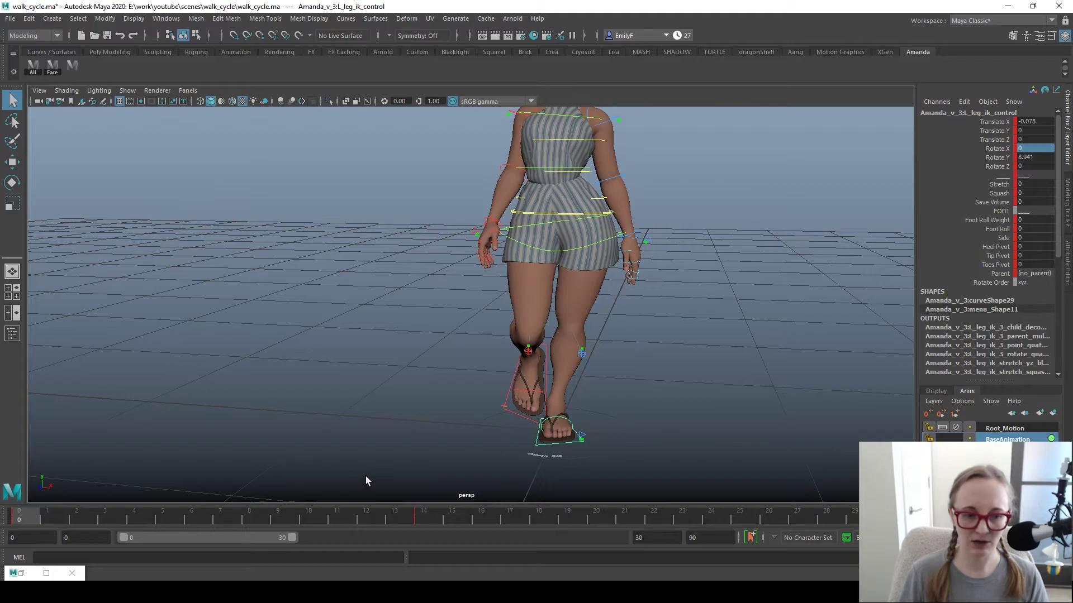
pyautogui.click(427, 517)
pyautogui.keyDown('alt'); pyautogui.moveTo(613, 471); pyautogui.dragTo(532, 356, button='middle'); pyautogui.keyUp('alt')
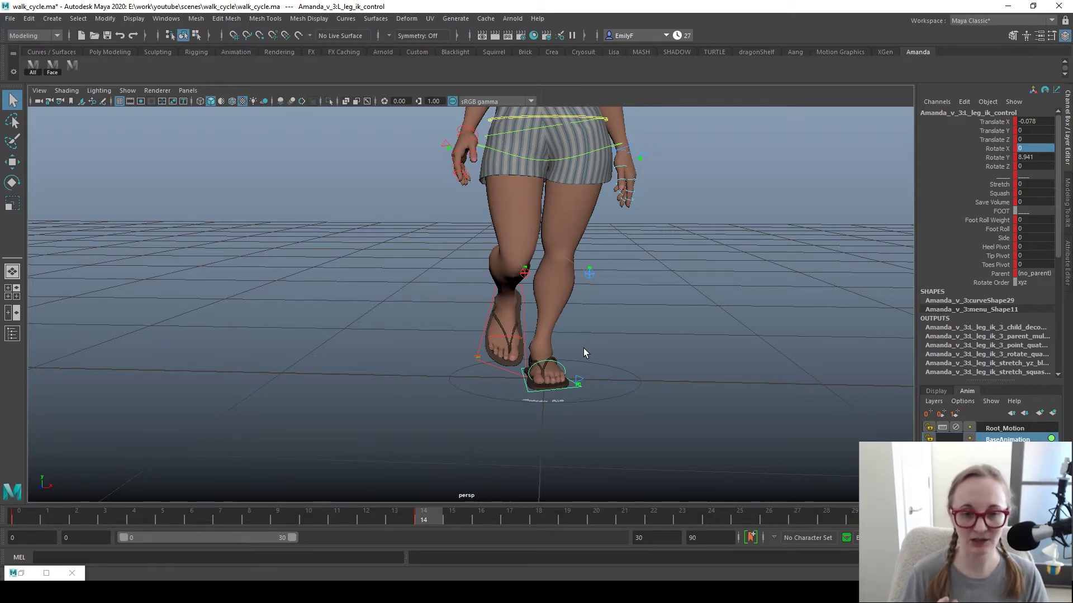
pyautogui.press('alt')
pyautogui.press('alt')
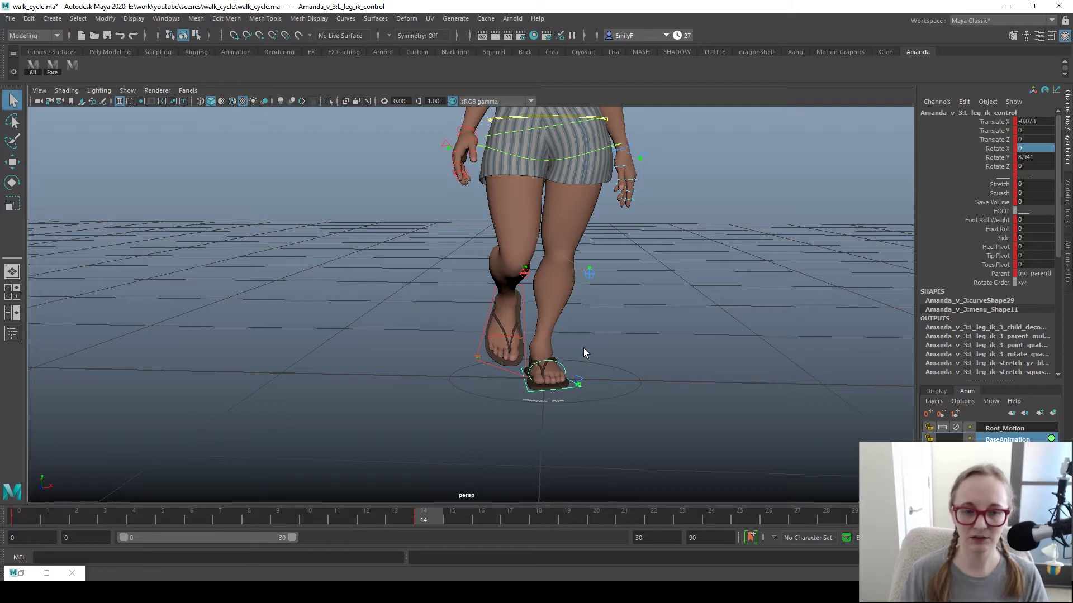
pyautogui.keyDown('alt'); pyautogui.moveTo(575, 337); pyautogui.dragTo(487, 397, button='middle'); pyautogui.keyUp('alt')
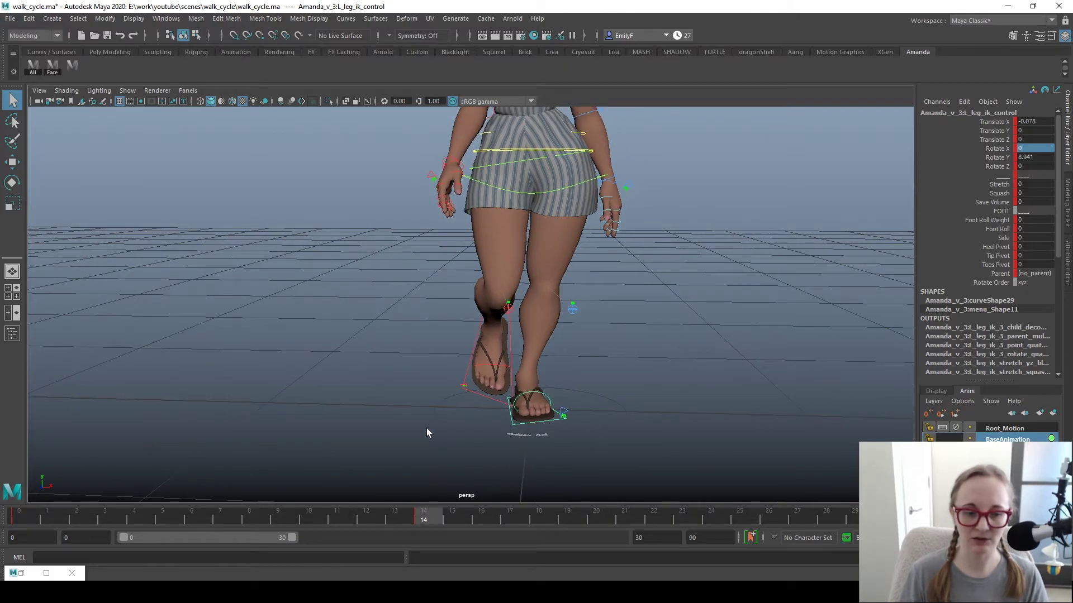
# - Set the left leg IK control's Translate X to -0.005 at frame 14, using the right leg's value with its sign reversed
pyautogui.click(476, 367)
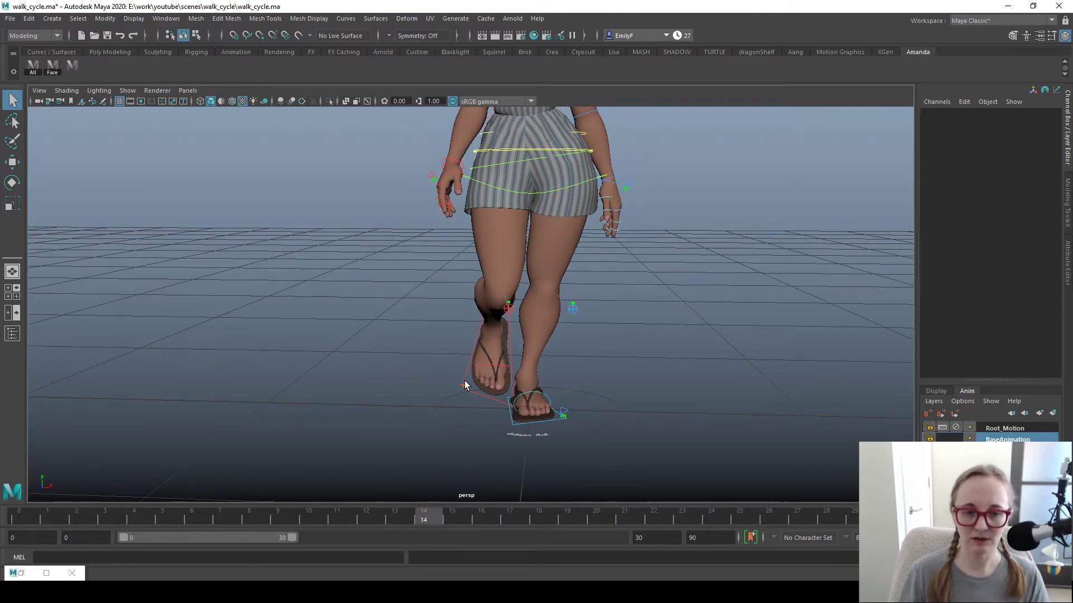
pyautogui.click(471, 386)
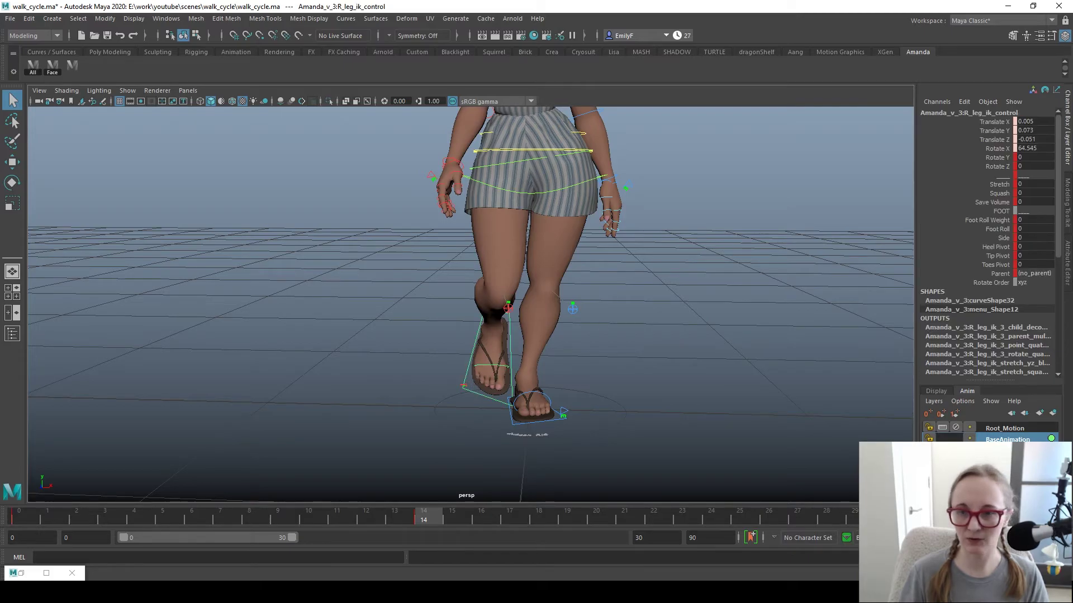
pyautogui.doubleClick(1032, 120)
pyautogui.hotkey('ctrl', 'c')
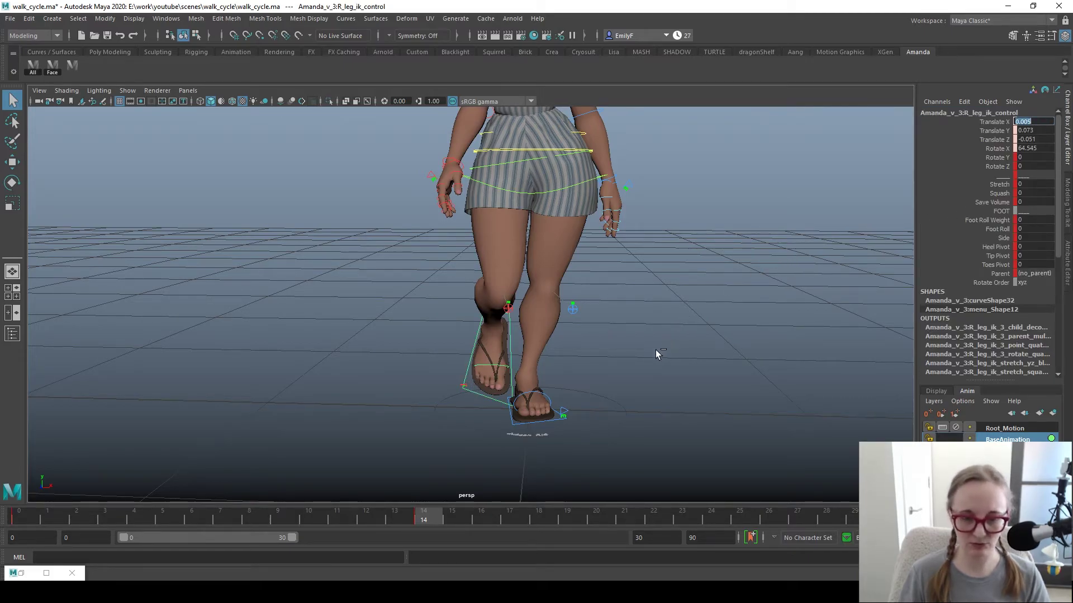
pyautogui.click(546, 431)
pyautogui.click(1044, 126)
pyautogui.hotkey('ctrl', 'v')
pyautogui.press('Return')
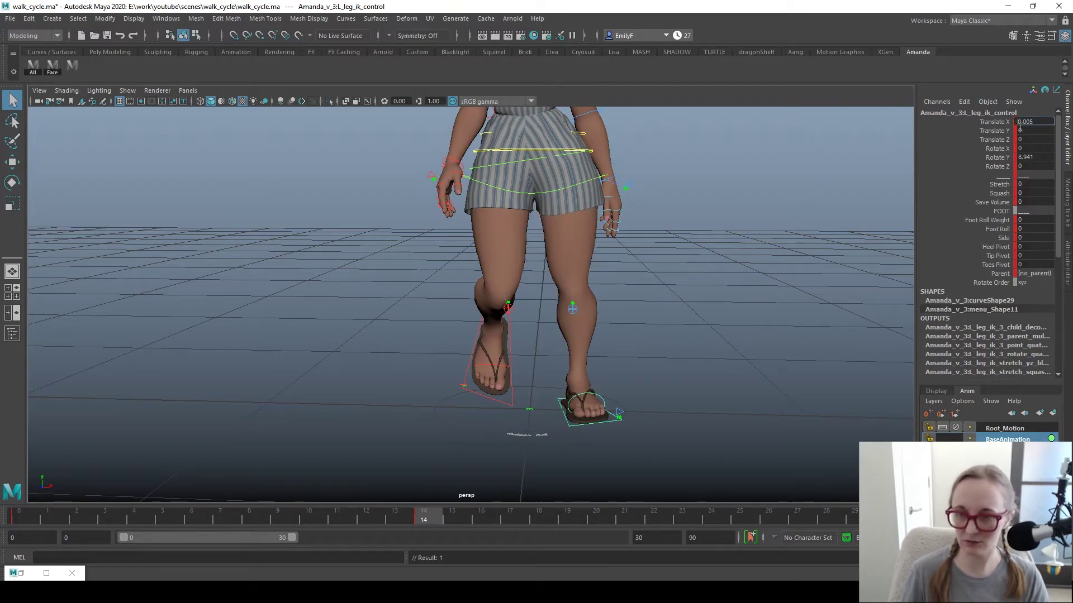
pyautogui.press('Return')
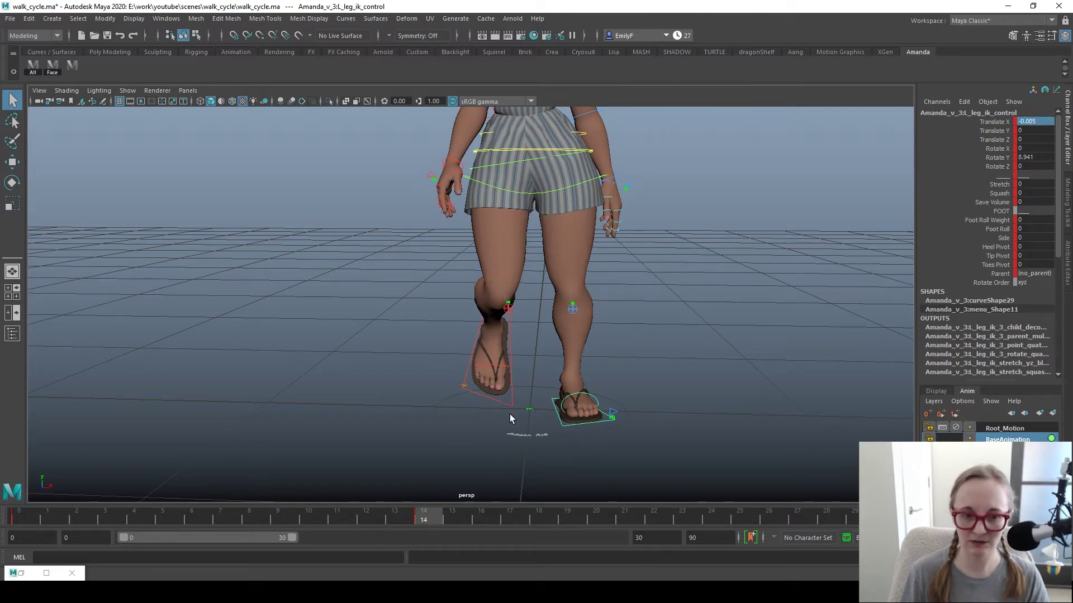
# - Copy the right leg IK control's Translate Y of 0.073 and Translate Z of -0.051 onto the left leg IK control at frame 14
pyautogui.click(510, 418)
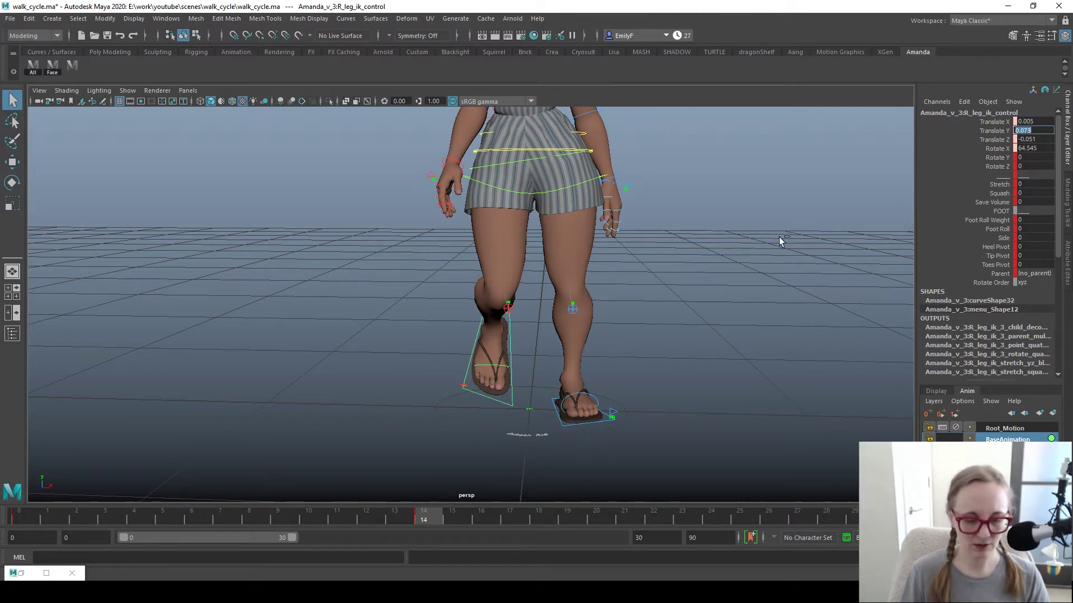
pyautogui.click(1033, 131)
pyautogui.write('0.073')
pyautogui.press('Return')
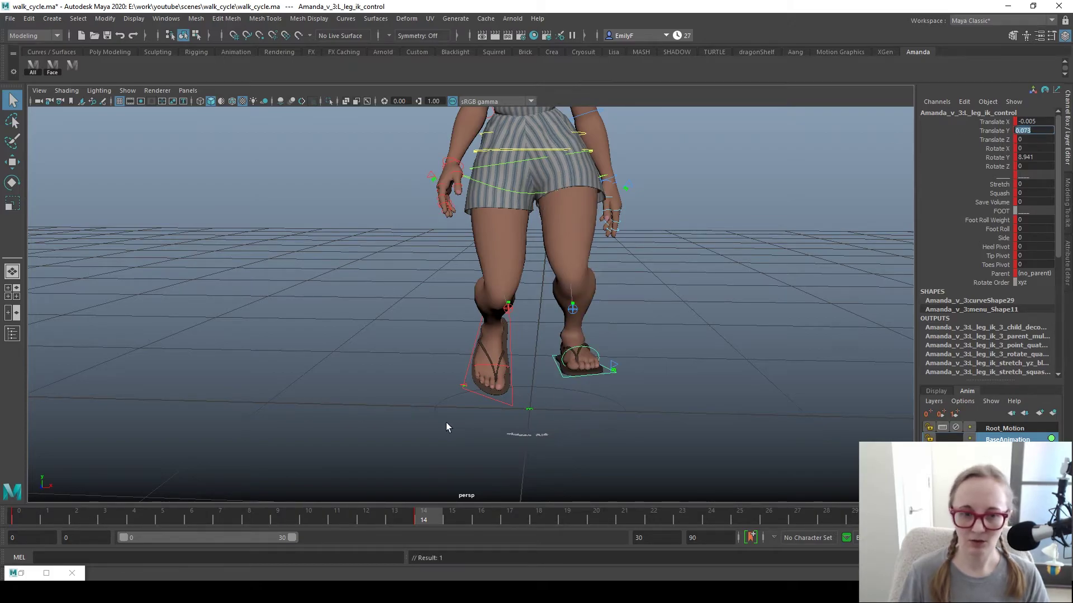
pyautogui.click(488, 401)
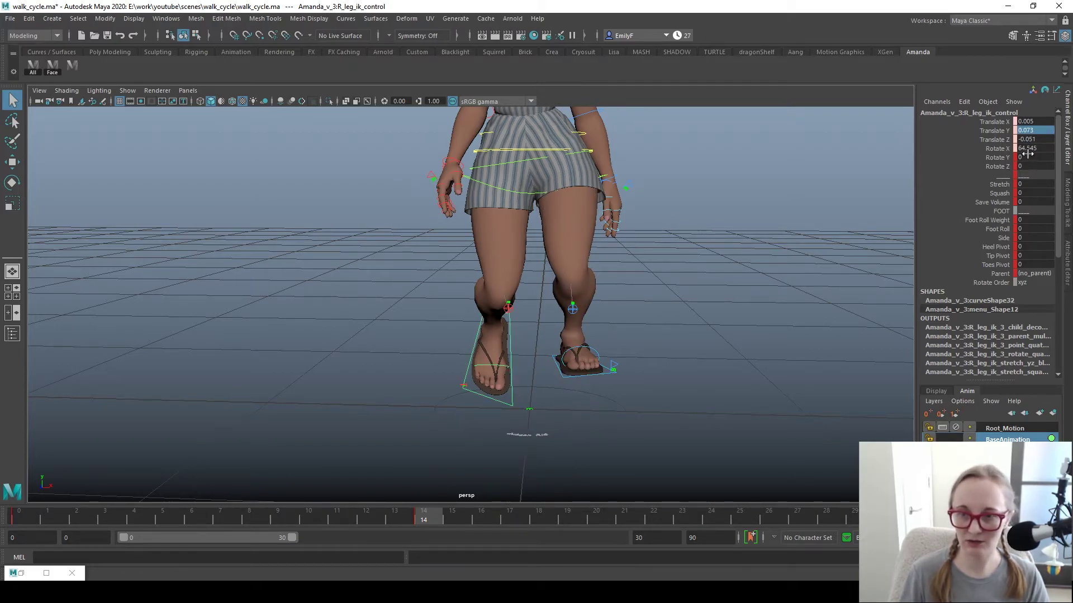
pyautogui.click(592, 382)
pyautogui.click(582, 379)
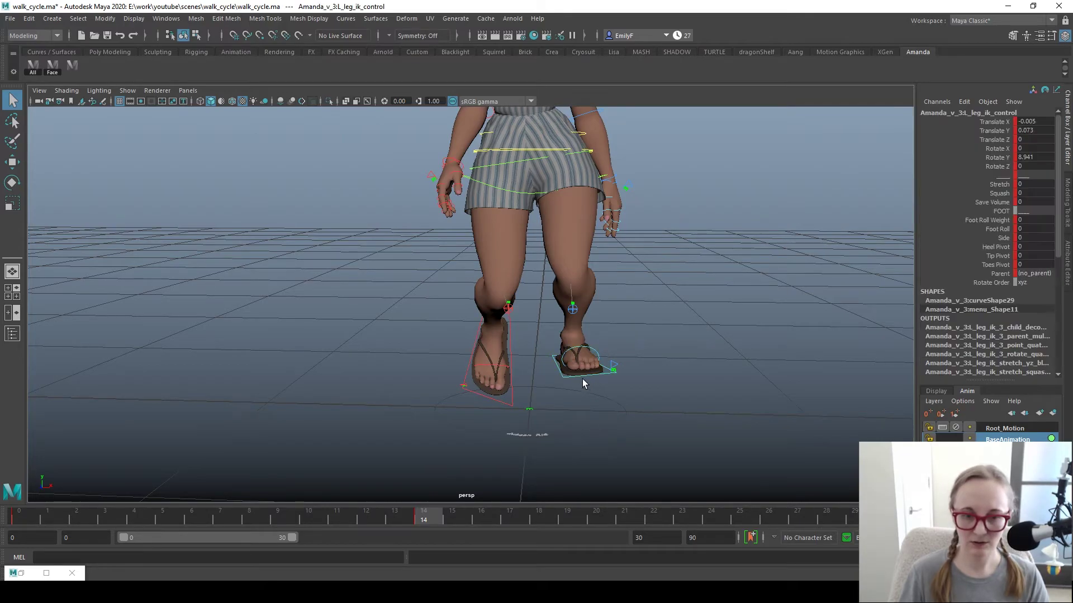
pyautogui.click(1045, 141)
pyautogui.write('-0.051')
pyautogui.press('Return')
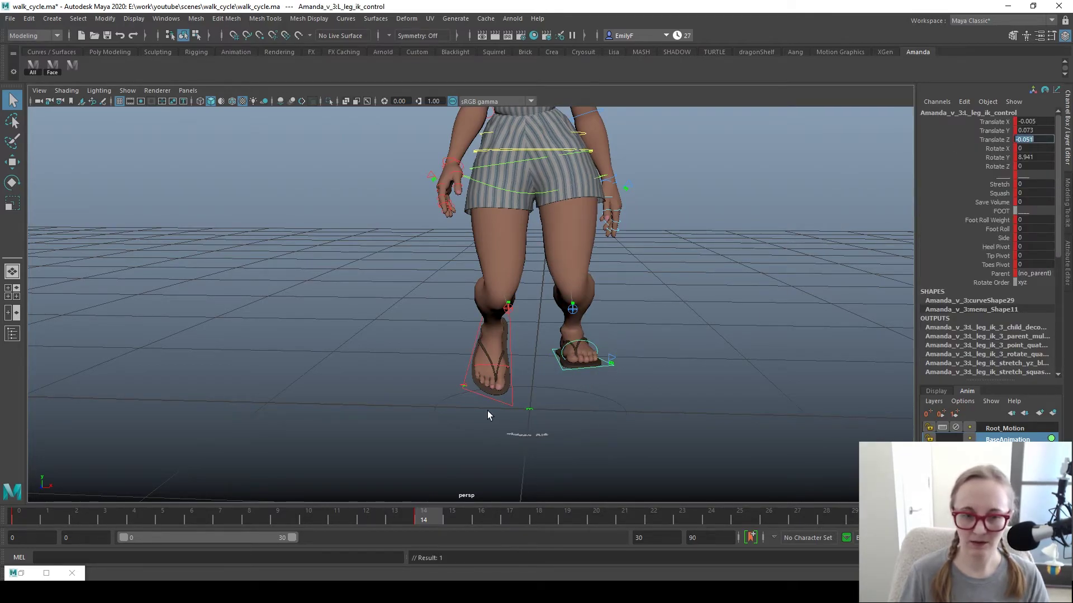
# - Set the left leg IK control's Rotate X to 64.545 and Rotate Y to 0 at frame 14
pyautogui.click(511, 407)
pyautogui.click(510, 410)
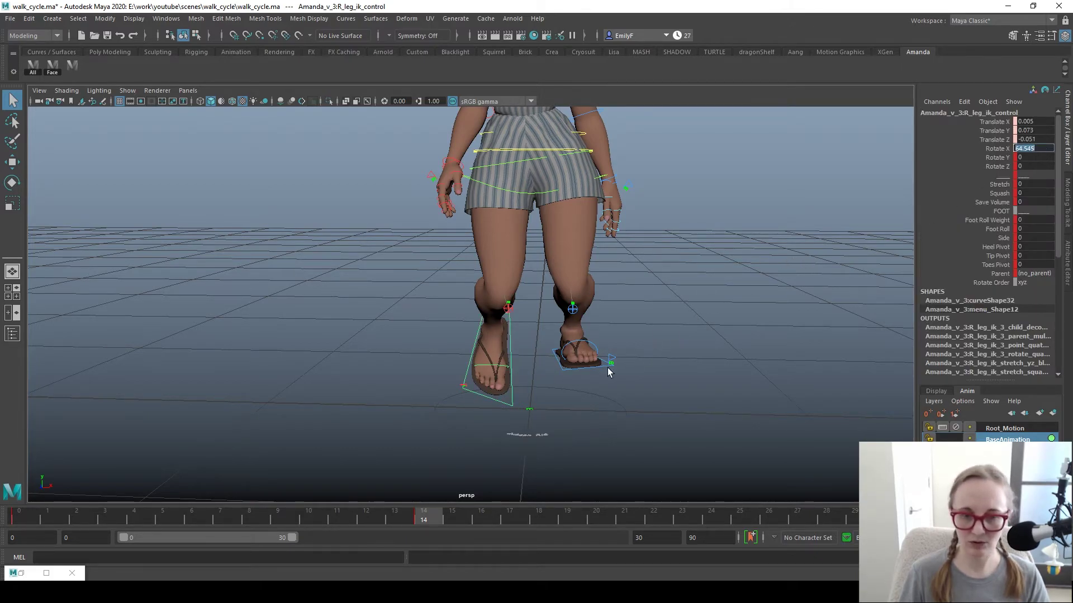
pyautogui.click(570, 377)
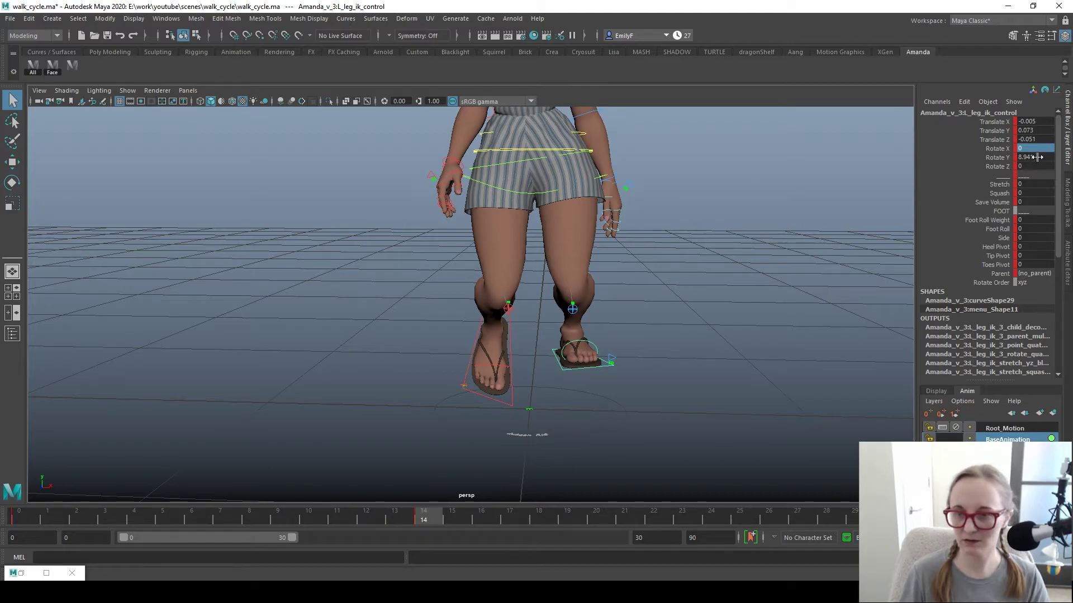
pyautogui.write('64.545')
pyautogui.press('Return')
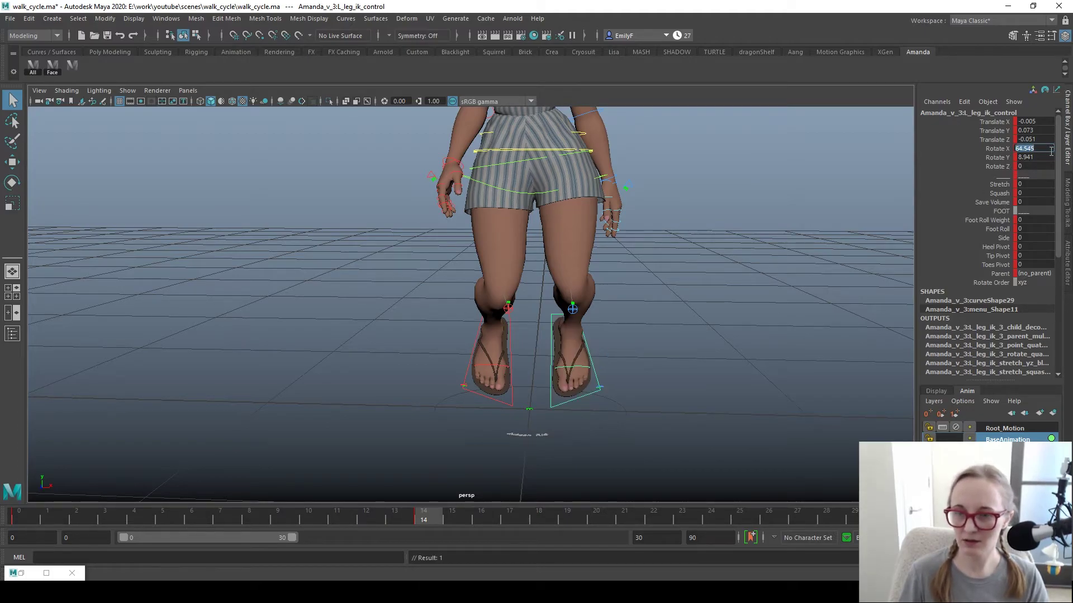
pyautogui.write('0')
pyautogui.press('Return')
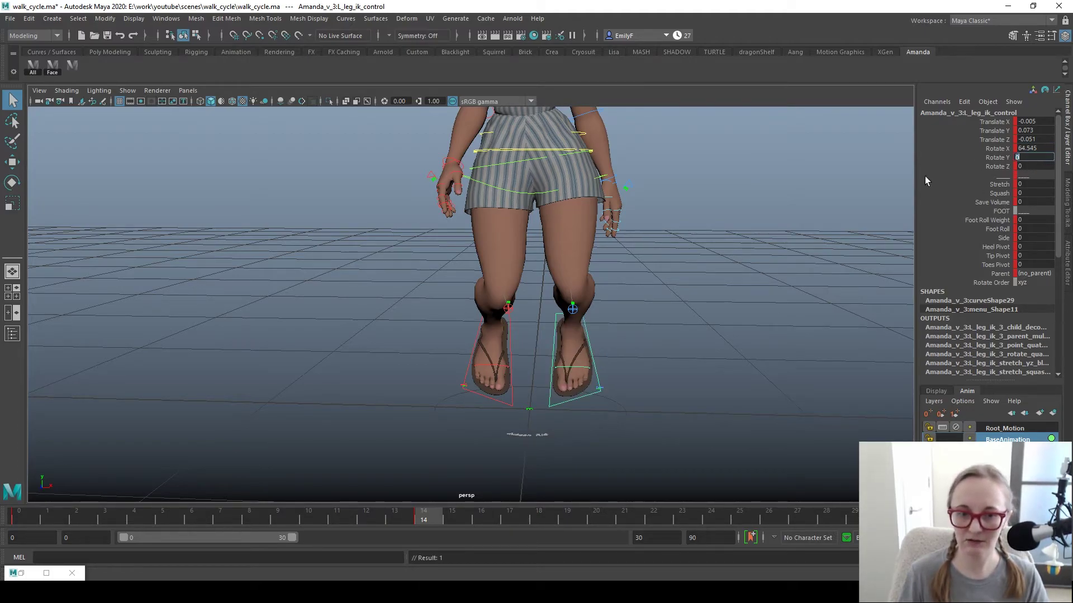
# - Scrub and play the walk cycle from the side and front, checking the leg poses at frames 0 and 14
pyautogui.keyDown('alt'); pyautogui.moveTo(646, 343); pyautogui.dragTo(484, 323); pyautogui.keyUp('alt')
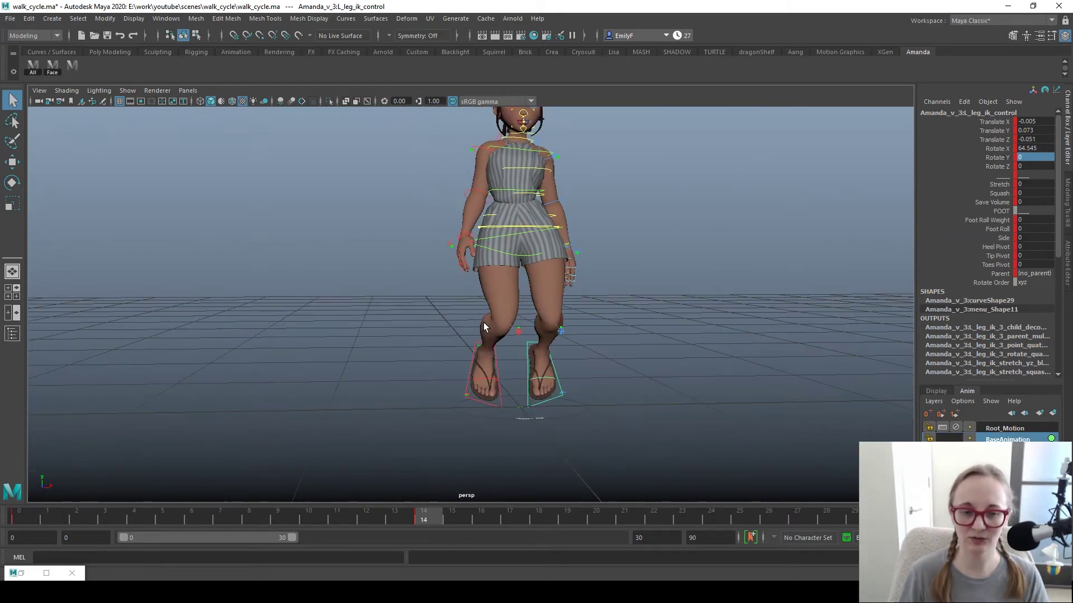
pyautogui.moveTo(416, 525)
pyautogui.mouseDown()
pyautogui.moveTo(430, 523)
pyautogui.moveTo(406, 524)
pyautogui.moveTo(450, 523)
pyautogui.moveTo(414, 526)
pyautogui.moveTo(431, 525)
pyautogui.mouseUp()
pyautogui.keyDown('alt'); pyautogui.moveTo(433, 343); pyautogui.dragTo(591, 319); pyautogui.keyUp('alt')
pyautogui.moveTo(773, 520); pyautogui.dragTo(28, 475)
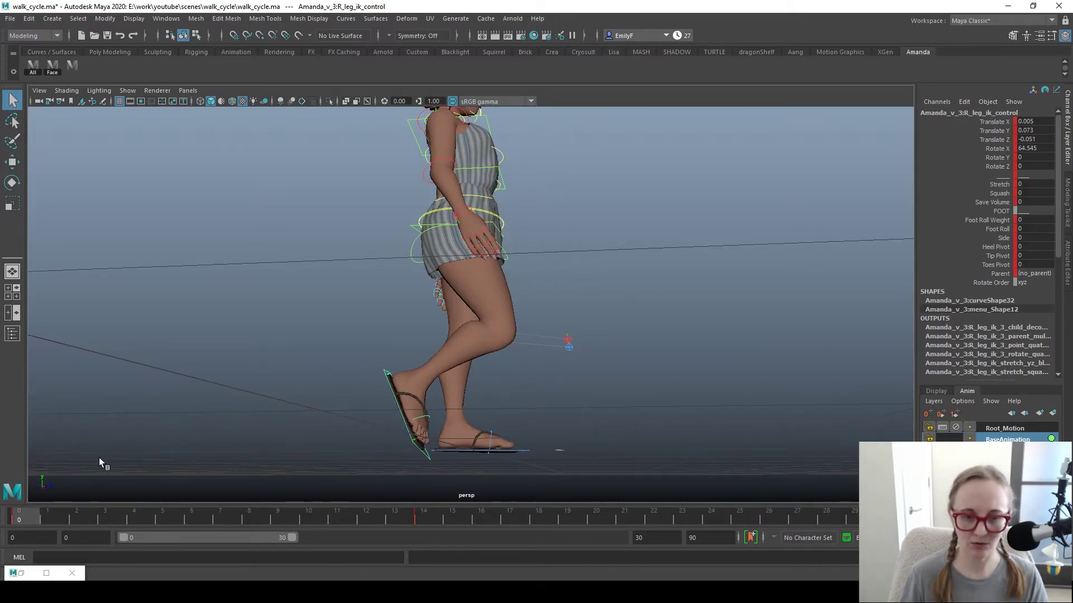
pyautogui.moveTo(423, 520); pyautogui.dragTo(479, 527)
pyautogui.moveTo(479, 526); pyautogui.dragTo(428, 524)
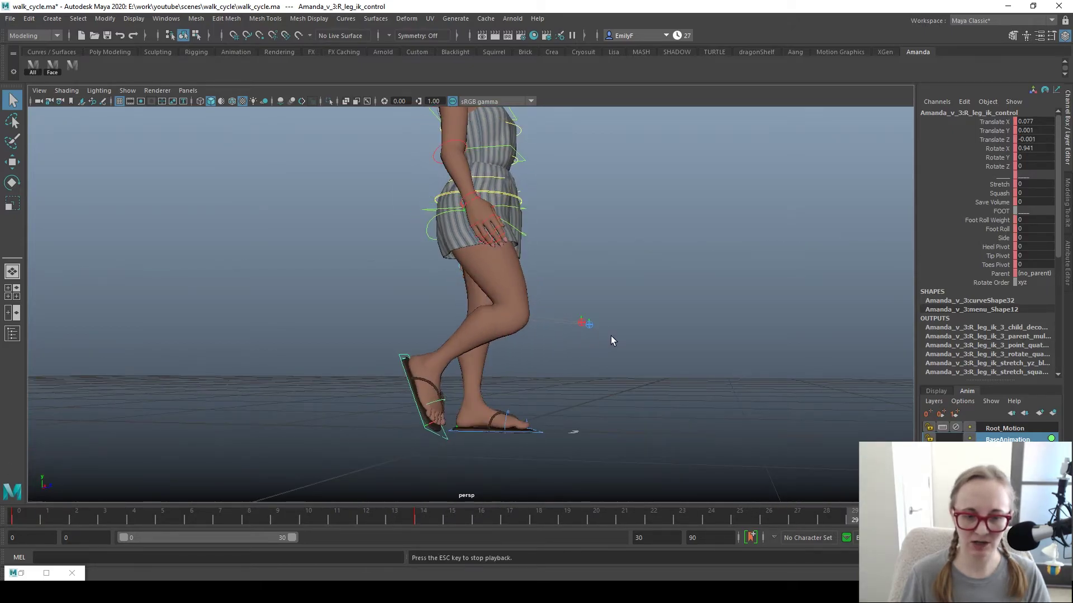
pyautogui.keyDown('alt'); pyautogui.moveTo(610, 337); pyautogui.dragTo(512, 354); pyautogui.keyUp('alt')
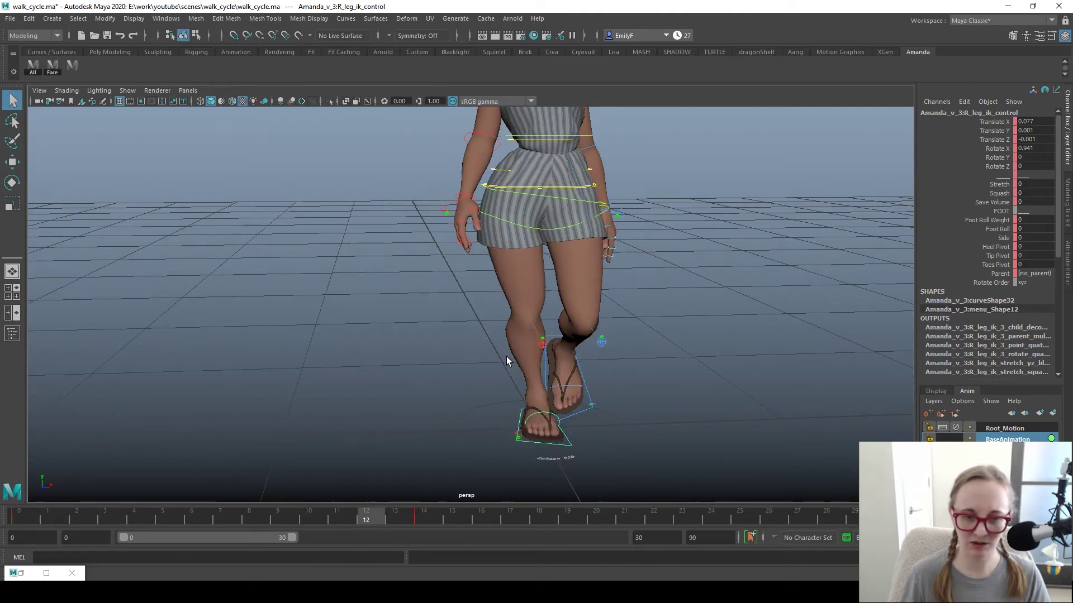
pyautogui.hotkey('alt', 'v')
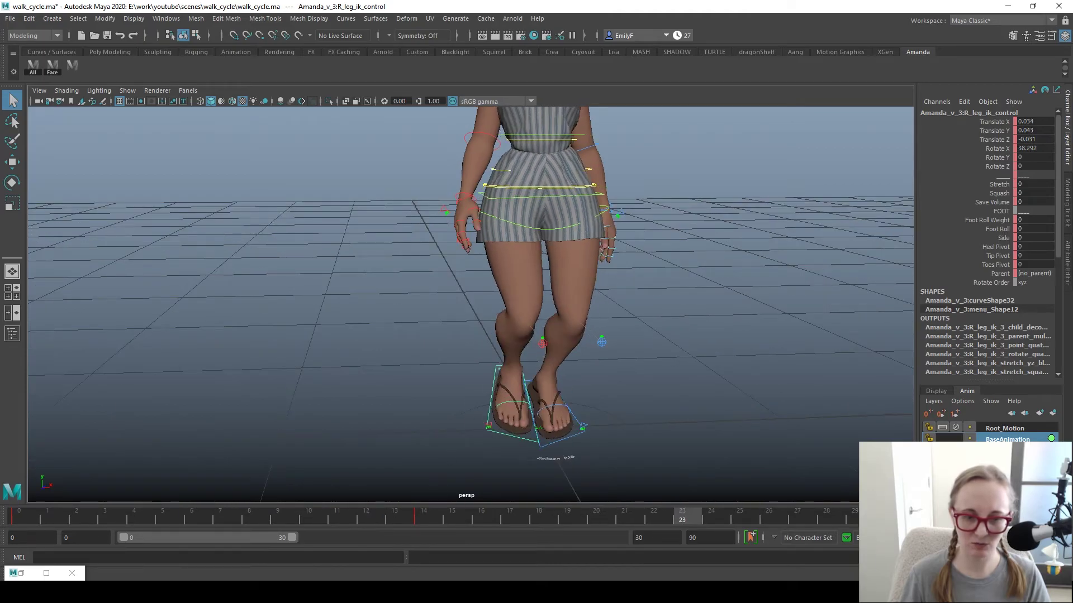
pyautogui.click(395, 525)
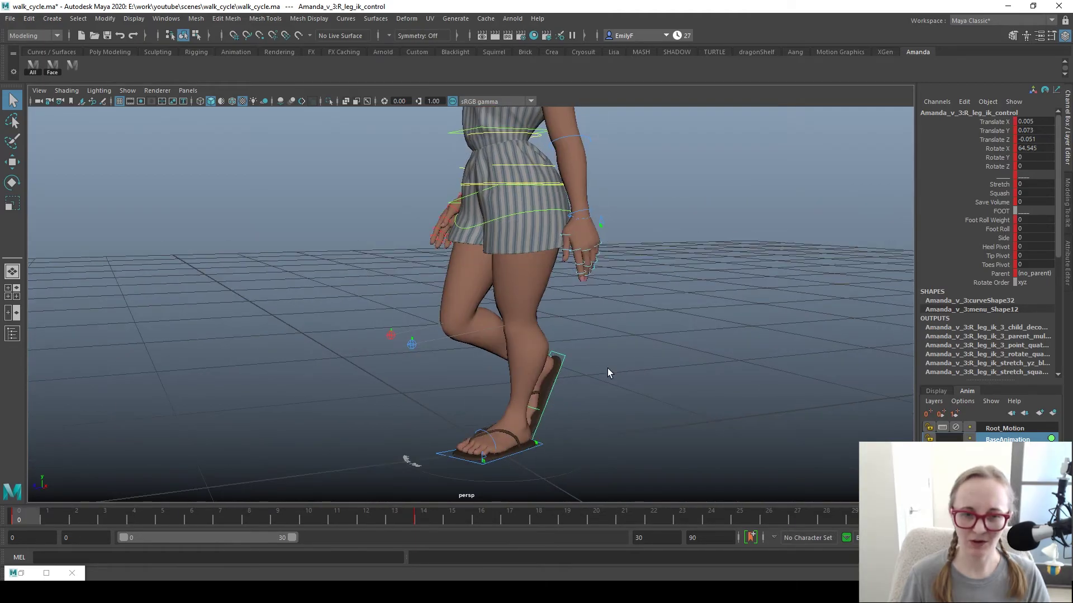
# - Review the looping walk from several angles and frame the whole character from the front
pyautogui.keyDown('alt'); pyautogui.moveTo(608, 373); pyautogui.dragTo(608, 316); pyautogui.keyUp('alt')
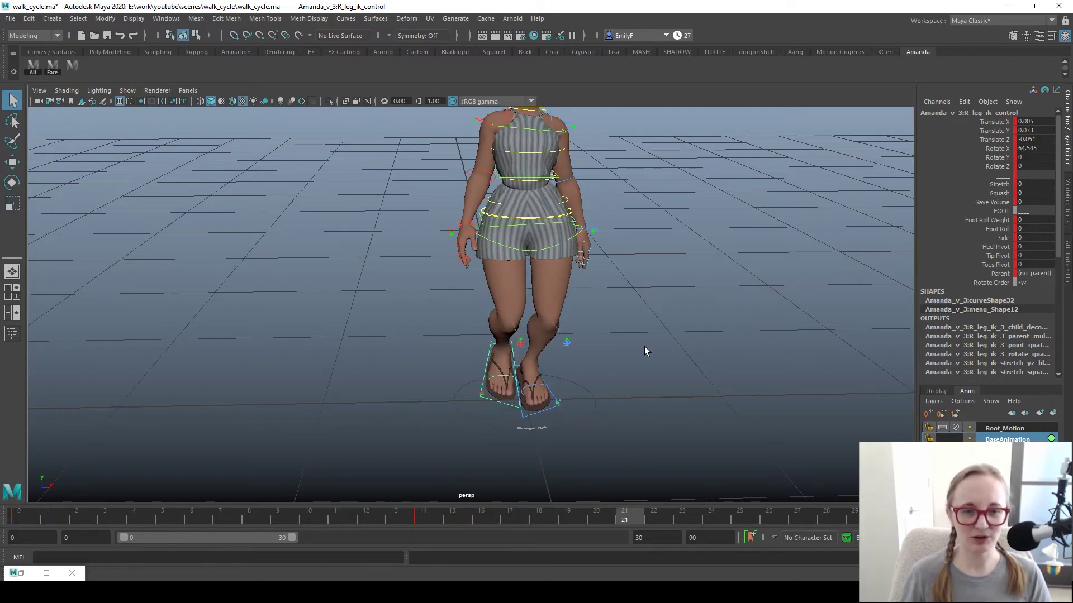
pyautogui.keyDown('alt'); pyautogui.moveTo(568, 306); pyautogui.dragTo(651, 311); pyautogui.keyUp('alt')
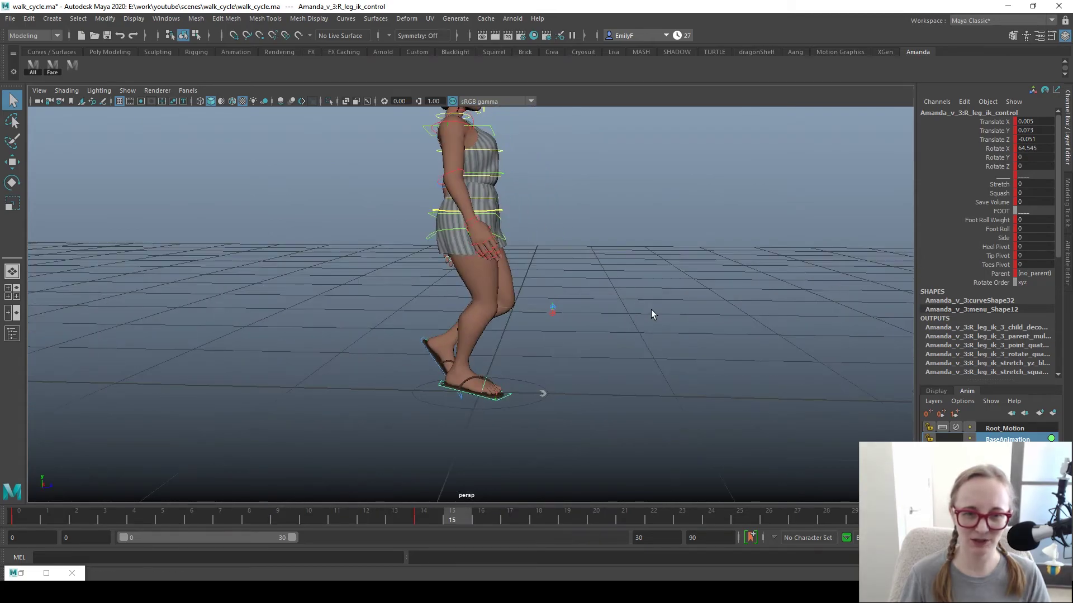
pyautogui.keyDown('alt'); pyautogui.moveTo(697, 429); pyautogui.dragTo(377, 291); pyautogui.keyUp('alt')
pyautogui.keyDown('alt'); pyautogui.moveTo(503, 297); pyautogui.dragTo(581, 306, button='right'); pyautogui.keyUp('alt')
pyautogui.keyDown('alt'); pyautogui.moveTo(355, 223); pyautogui.dragTo(440, 219, button='middle'); pyautogui.keyUp('alt')
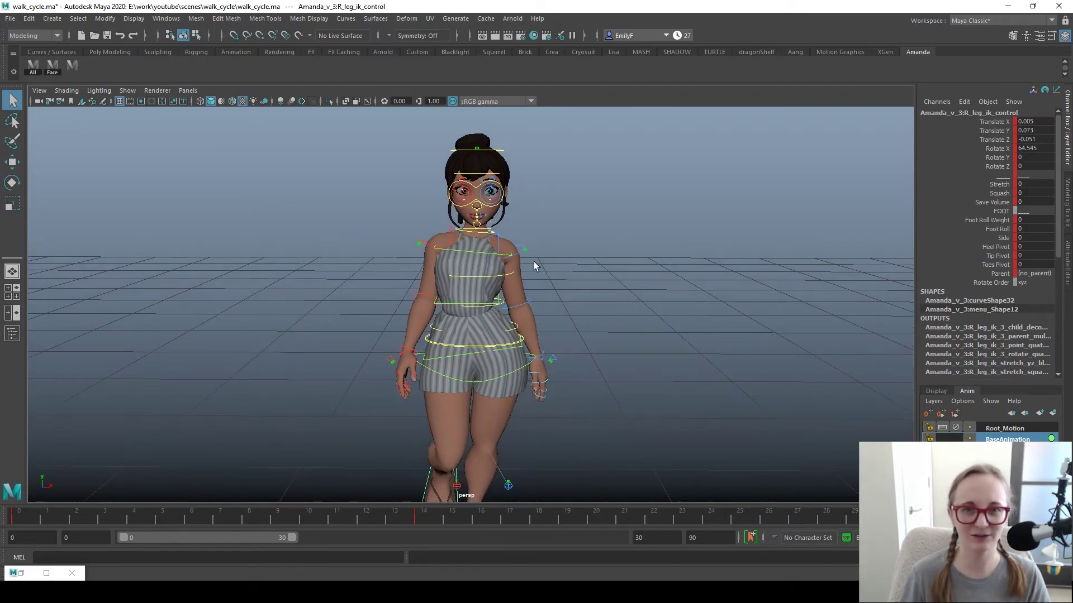
pyautogui.keyDown('alt'); pyautogui.moveTo(593, 271); pyautogui.dragTo(481, 263, button='right'); pyautogui.keyUp('alt')
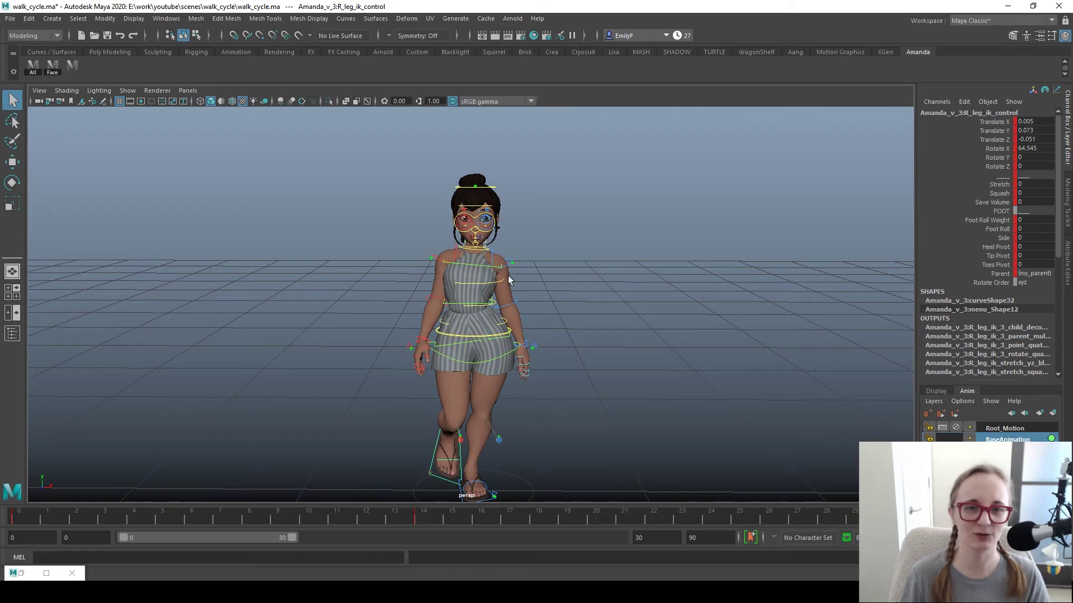
pyautogui.keyDown('alt'); pyautogui.moveTo(508, 280); pyautogui.dragTo(574, 224, button='middle'); pyautogui.keyUp('alt')
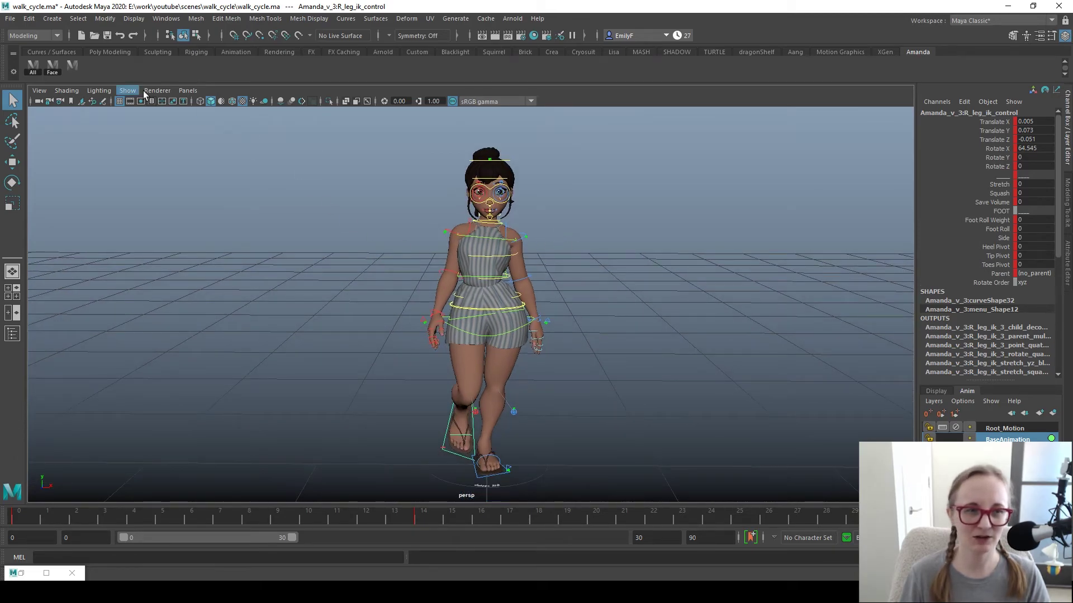
# - Try the Legacy High Quality Viewport renderer while playing the walk cycle
pyautogui.moveTo(148, 91)
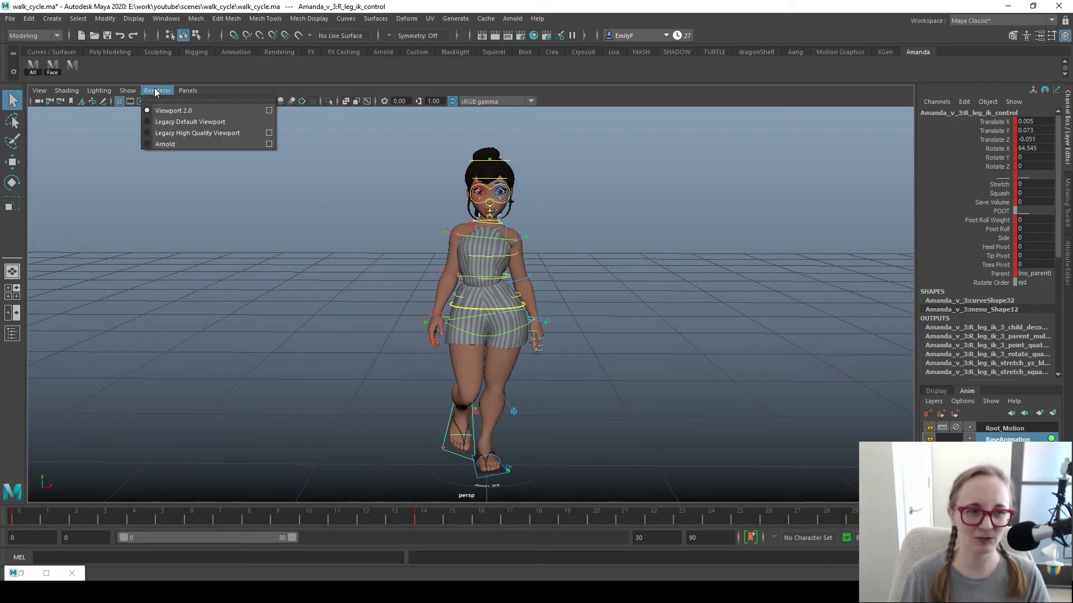
pyautogui.click(175, 132)
pyautogui.hotkey('alt', 'v')
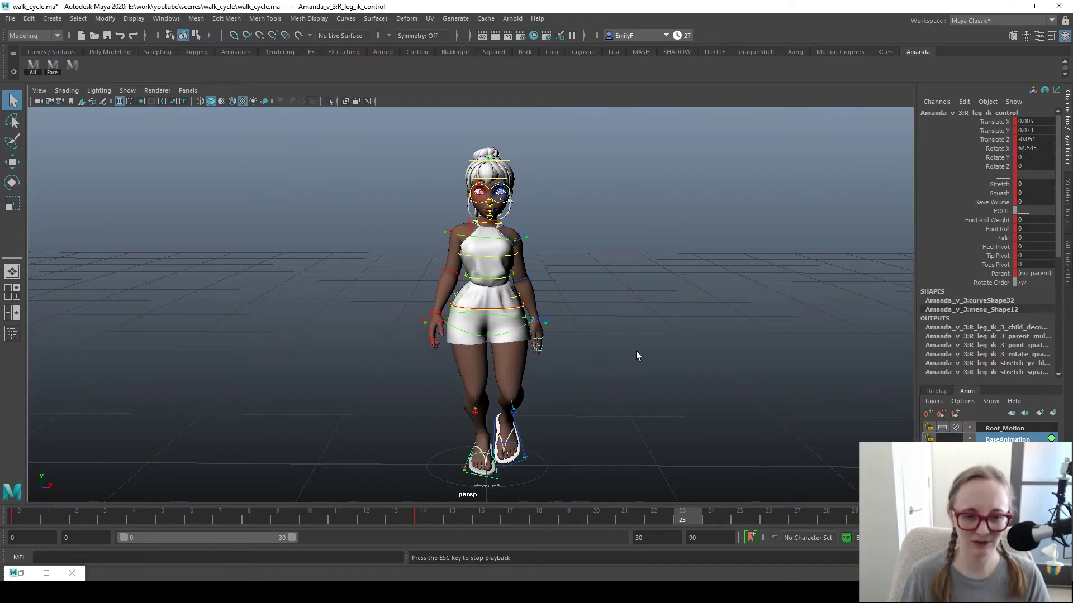
pyautogui.press('Escape')
pyautogui.moveTo(400, 523); pyautogui.dragTo(252, 472)
pyautogui.hotkey('alt', 'v')
pyautogui.hotkey('alt', 'v')
# - Return the viewport renderer to Viewport 2.0 and play the walk cycle again
pyautogui.click(148, 91)
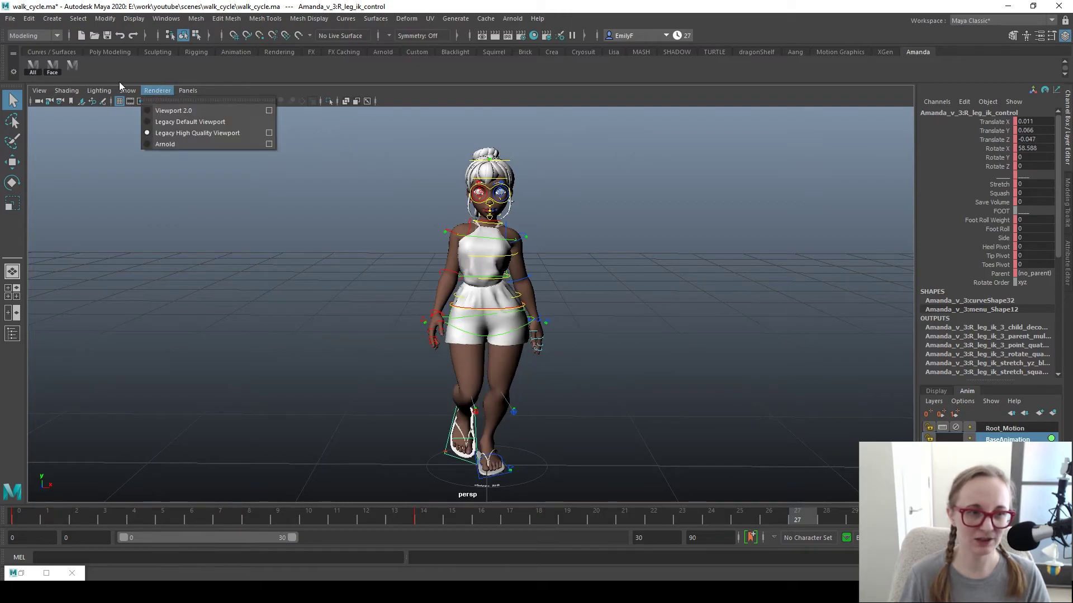
pyautogui.click(174, 110)
pyautogui.hotkey('alt', 'v')
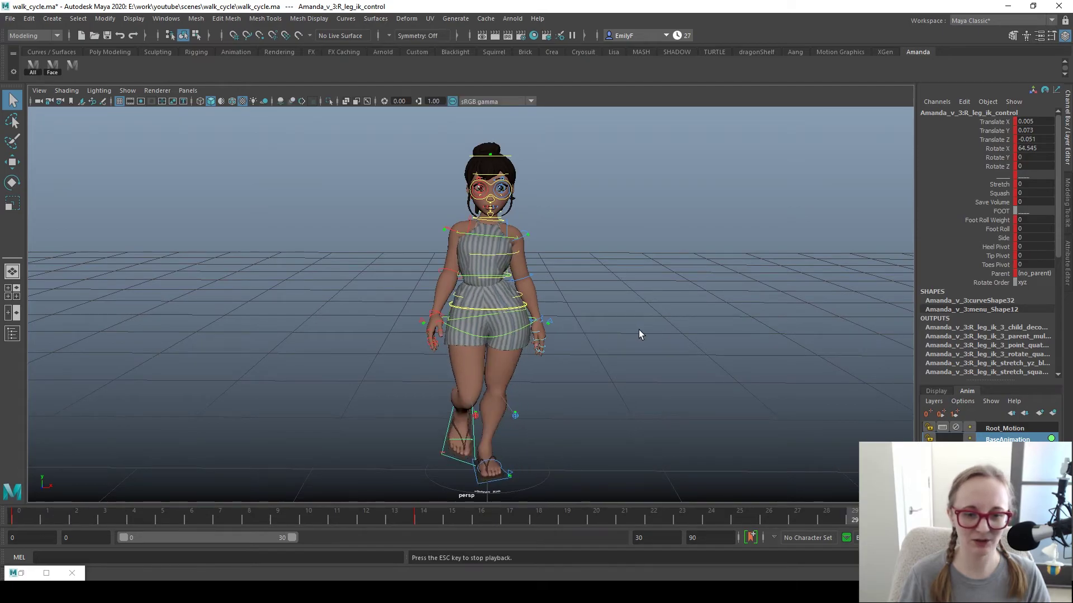
pyautogui.hotkey('alt', 'v')
pyautogui.keyDown('alt'); pyautogui.moveTo(692, 317); pyautogui.dragTo(684, 238, button='middle'); pyautogui.keyUp('alt')
pyautogui.scroll(2, 458, 390)
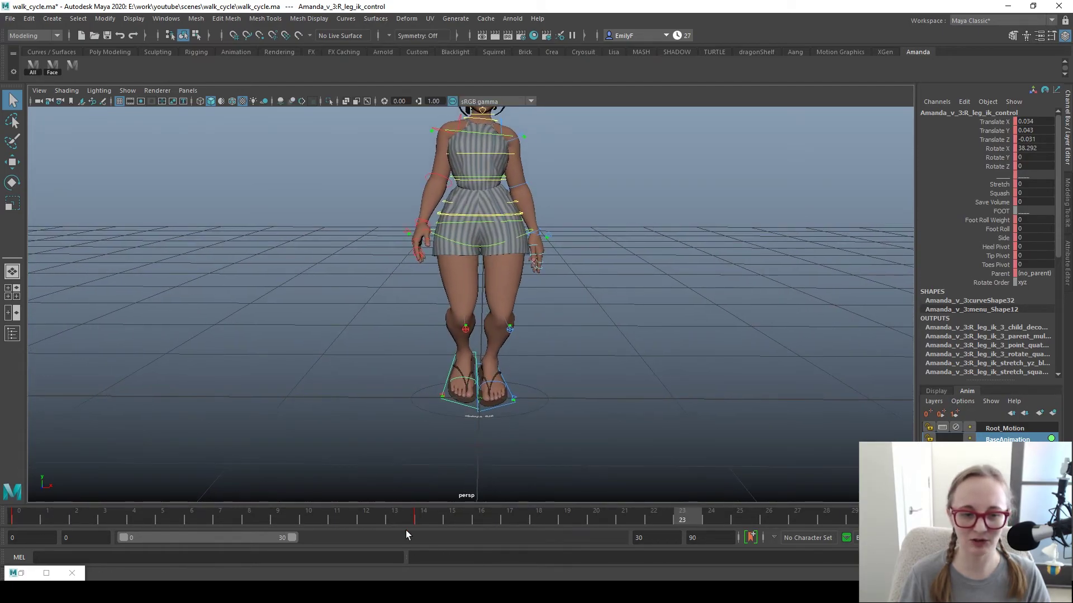
# - Play the walk cycle from the front and inspect the character from the front and side around frames 0 and 14
pyautogui.click(417, 519)
pyautogui.scroll(-3, 395, 334)
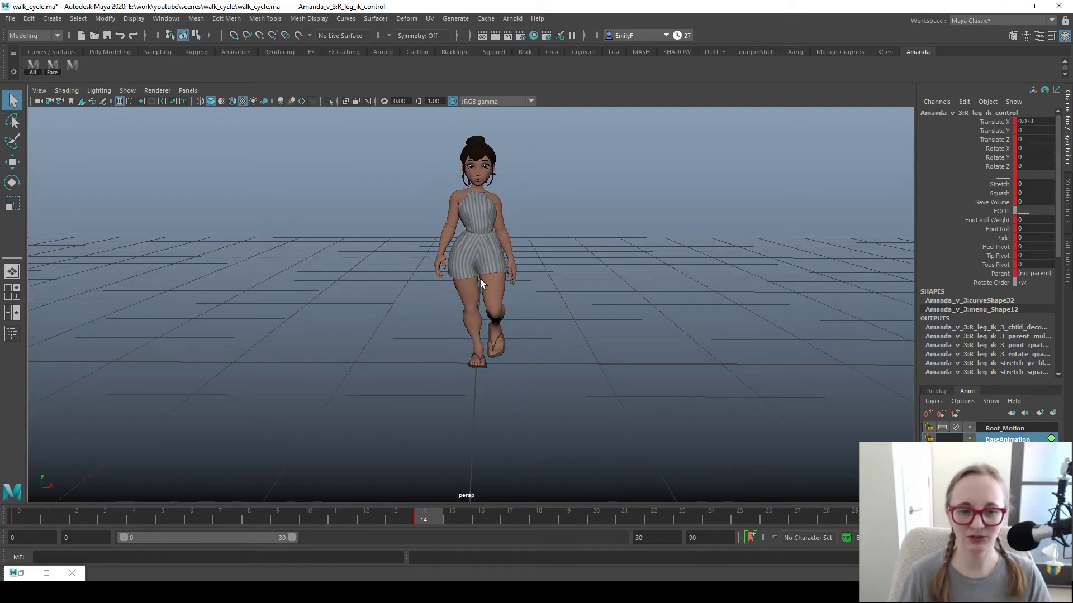
pyautogui.hotkey('alt', 'v')
pyautogui.keyDown('alt'); pyautogui.moveTo(533, 351); pyautogui.dragTo(523, 390, button='middle'); pyautogui.keyUp('alt')
pyautogui.hotkey('alt', 'v')
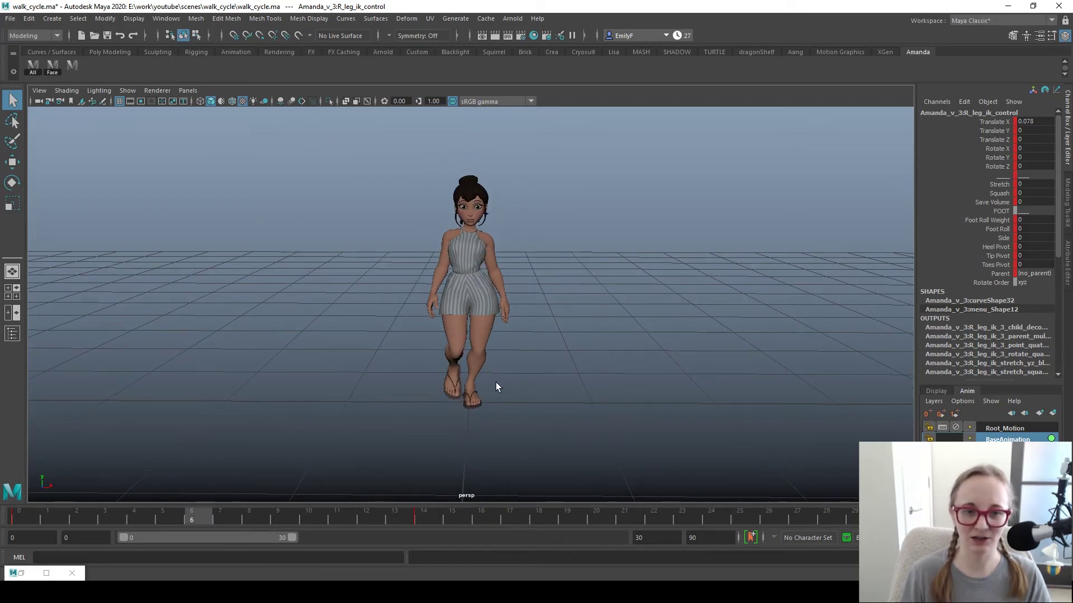
pyautogui.scroll(3, 546, 418)
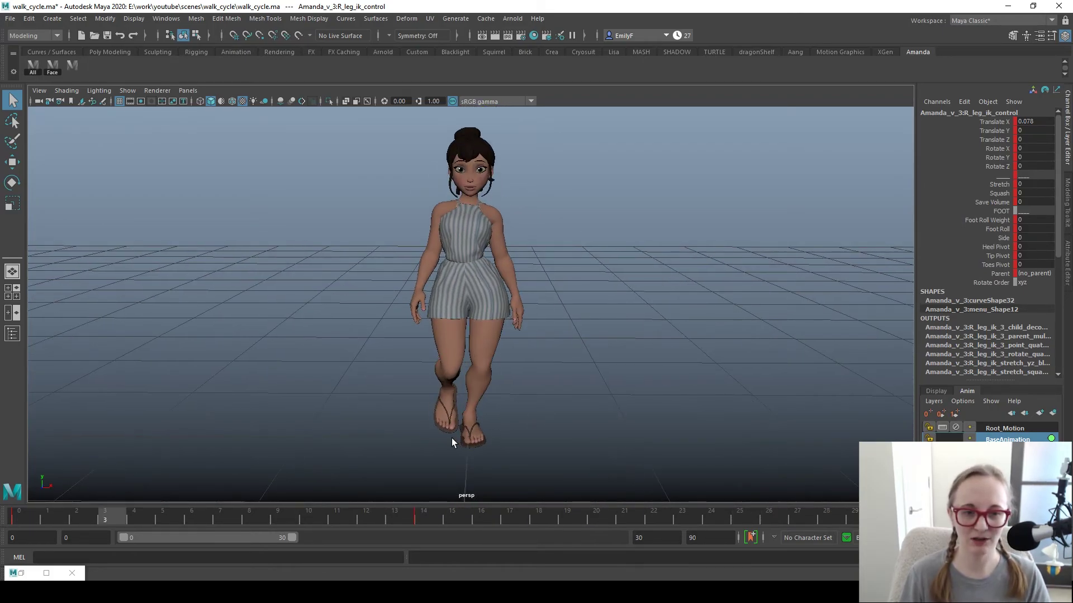
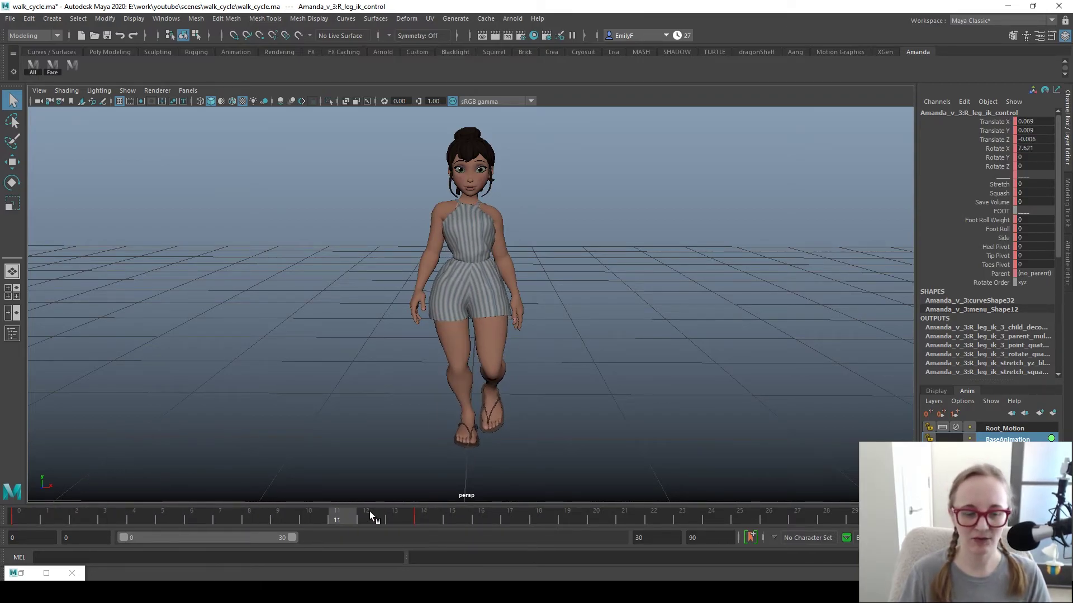
pyautogui.keyDown('alt'); pyautogui.moveTo(403, 279); pyautogui.dragTo(635, 288); pyautogui.keyUp('alt')
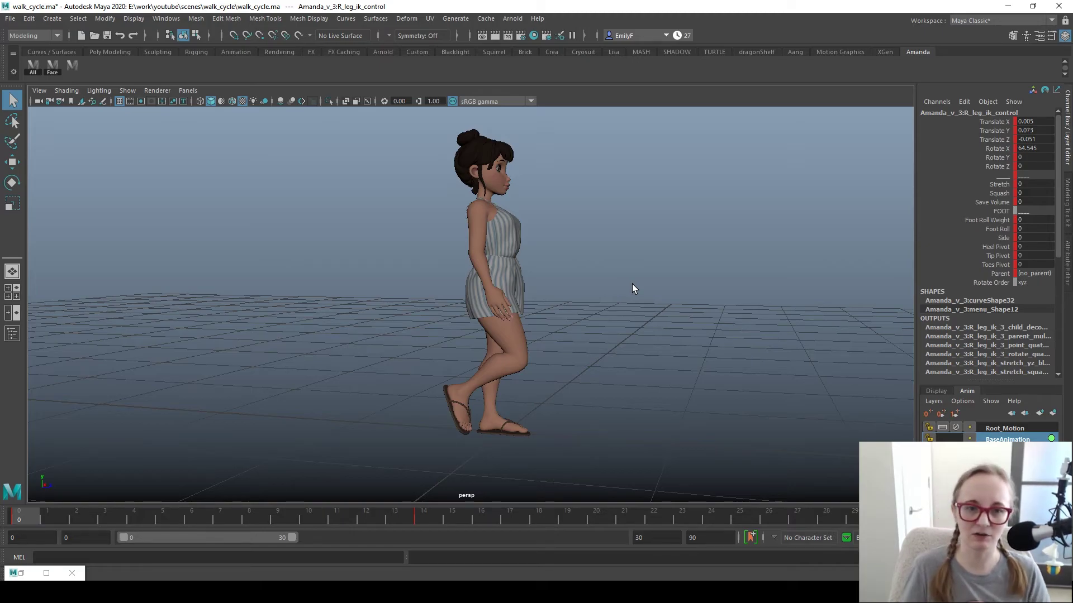
pyautogui.keyDown('alt'); pyautogui.moveTo(631, 288); pyautogui.dragTo(306, 488); pyautogui.keyUp('alt')
pyautogui.keyDown('alt'); pyautogui.moveTo(455, 485); pyautogui.dragTo(465, 370); pyautogui.keyUp('alt')
pyautogui.keyDown('alt'); pyautogui.moveTo(410, 255); pyautogui.dragTo(497, 255, button='right'); pyautogui.keyUp('alt')
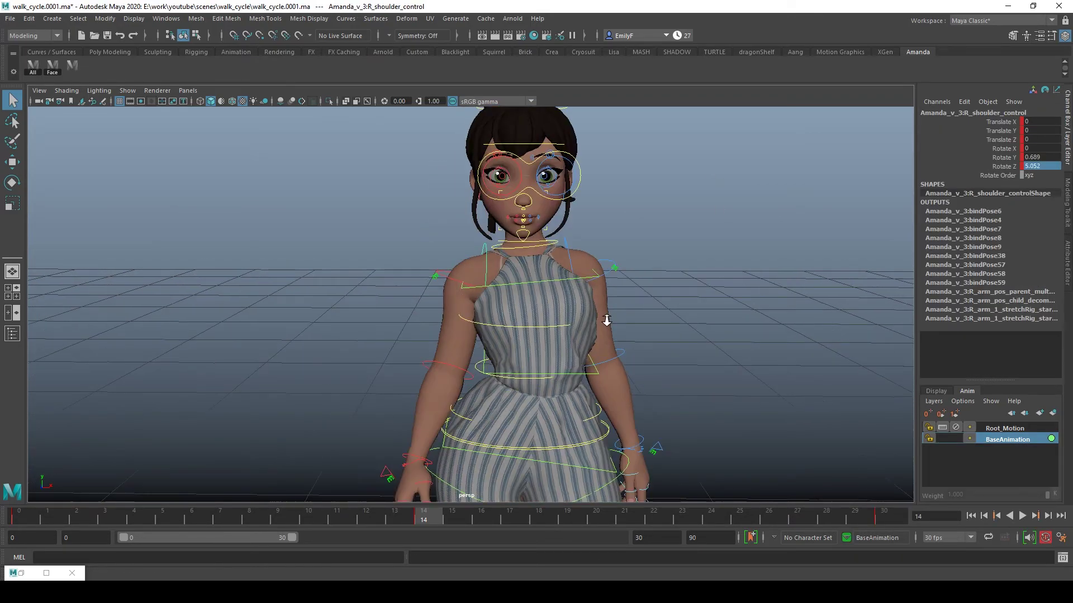
# - Mirror the left and right shoulder controls' Rotate Y and Rotate Z values against each other on frame 14
pyautogui.click(568, 257)
pyautogui.click(1038, 158)
pyautogui.click(485, 257)
pyautogui.click(568, 257)
pyautogui.click(1038, 166)
pyautogui.click(485, 254)
pyautogui.click(575, 257)
pyautogui.click(1038, 167)
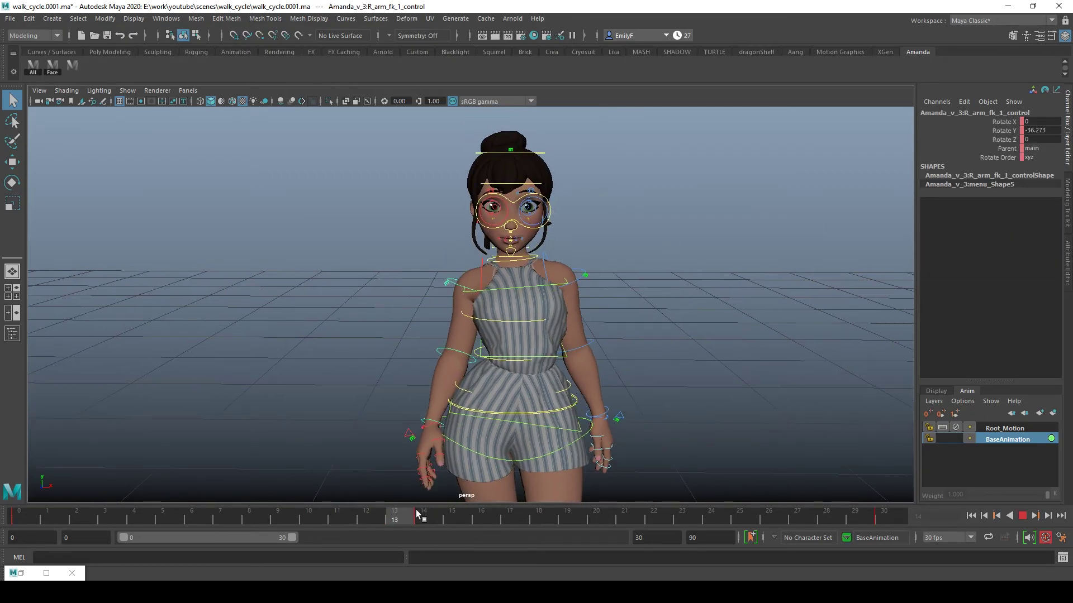
# - Try to mirror the left and right upper-arm FK control rotations on frame 14
pyautogui.click(417, 515)
pyautogui.click(602, 293)
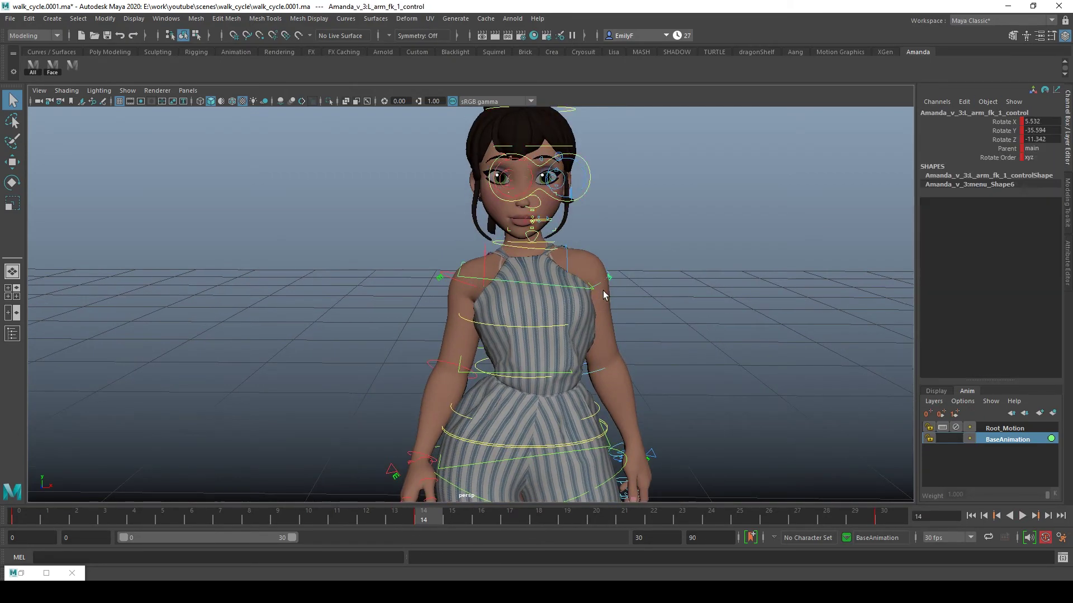
pyautogui.click(441, 271)
pyautogui.click(653, 311)
pyautogui.keyDown('alt'); pyautogui.moveTo(653, 313); pyautogui.dragTo(615, 335); pyautogui.keyUp('alt')
pyautogui.click(665, 260)
pyautogui.click(1046, 140)
pyautogui.click(673, 377)
pyautogui.keyDown('alt'); pyautogui.moveTo(674, 377); pyautogui.dragTo(682, 240); pyautogui.keyUp('alt')
# - Undo the last four changes to the upper-arm FK pose
pyautogui.hotkey('ctrl', 'z')
pyautogui.hotkey('ctrl', 'z')
pyautogui.hotkey('ctrl', 'z')
pyautogui.hotkey('ctrl', 'z')
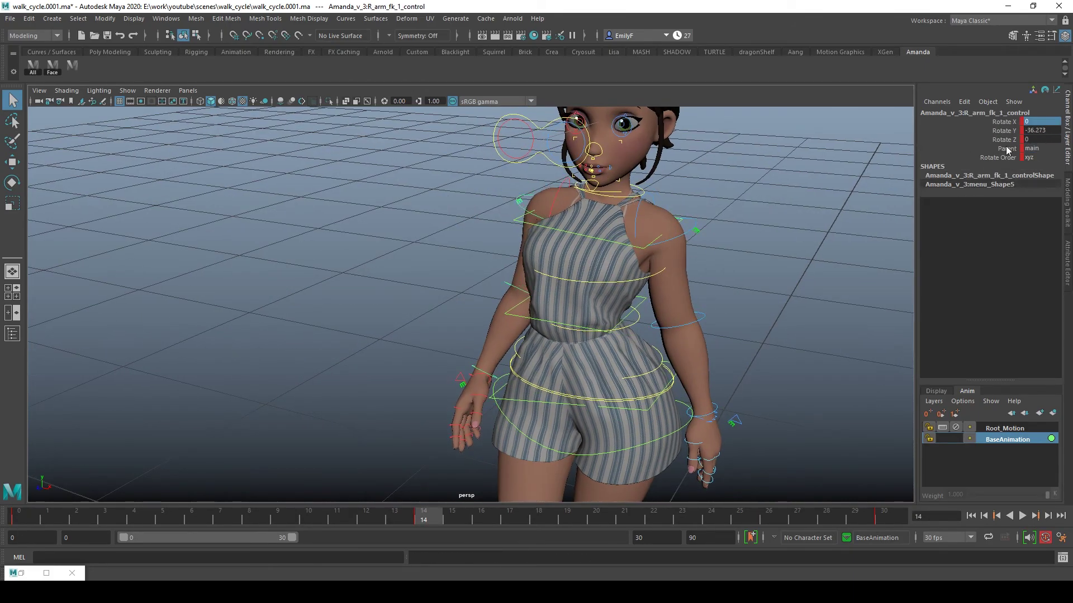
# - Adjust the right arm's FK control rotations on frame 14, including the wrist's Rotate X and Rotate Z
pyautogui.click(509, 305)
pyautogui.click(429, 517)
pyautogui.keyDown('alt'); pyautogui.moveTo(447, 302); pyautogui.dragTo(616, 306); pyautogui.keyUp('alt')
pyautogui.keyDown('alt'); pyautogui.moveTo(616, 307); pyautogui.dragTo(651, 302, button='right'); pyautogui.keyUp('alt')
pyautogui.click(669, 303)
pyautogui.click(1004, 122)
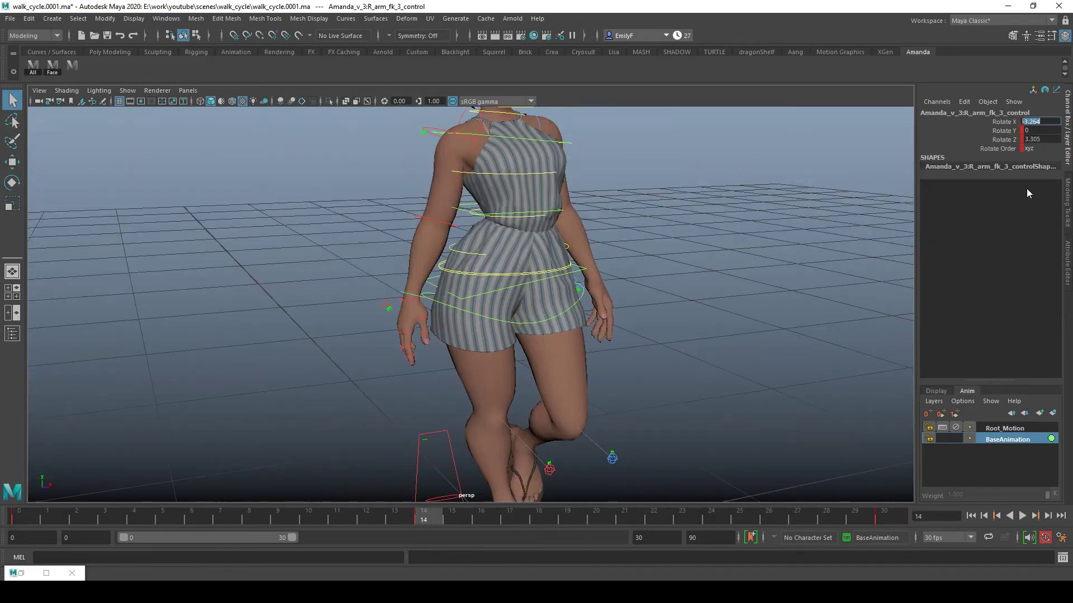
pyautogui.keyDown('alt'); pyautogui.moveTo(537, 357); pyautogui.dragTo(525, 335); pyautogui.keyUp('alt')
pyautogui.click(1004, 140)
# - Adjust the remaining arm control's Rotate X and Rotate Z on frame 14, checking against the frame 0 pose
pyautogui.click(26, 518)
pyautogui.click(423, 517)
pyautogui.click(478, 301)
pyautogui.click(1004, 122)
pyautogui.keyDown('alt'); pyautogui.moveTo(559, 178); pyautogui.dragTo(742, 168); pyautogui.keyUp('alt')
pyautogui.click(1004, 140)
pyautogui.keyDown('alt'); pyautogui.moveTo(614, 257); pyautogui.dragTo(447, 263); pyautogui.keyUp('alt')
pyautogui.click(971, 516)
pyautogui.click(423, 517)
# - Mirror the upper spine control's Rotate Z tilt on frame 14 using the front view, comparing with frame 0
pyautogui.press('space')
pyautogui.click(590, 240)
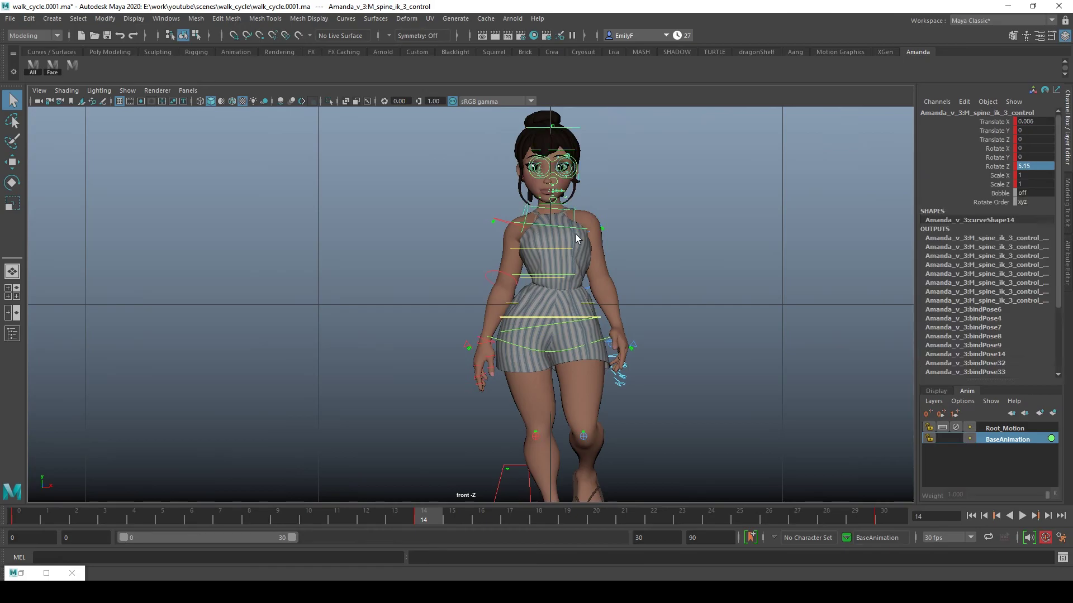
pyautogui.keyDown('alt'); pyautogui.moveTo(622, 296); pyautogui.dragTo(642, 272, button='middle'); pyautogui.keyUp('alt')
pyautogui.keyDown('alt'); pyautogui.moveTo(642, 272); pyautogui.dragTo(620, 274, button='right'); pyautogui.keyUp('alt')
pyautogui.click(587, 215)
pyautogui.click(26, 518)
# - Set the left knee pole vector's Translate X to -0.034 on frame 14
pyautogui.click(591, 402)
pyautogui.click(427, 518)
pyautogui.click(1032, 122)
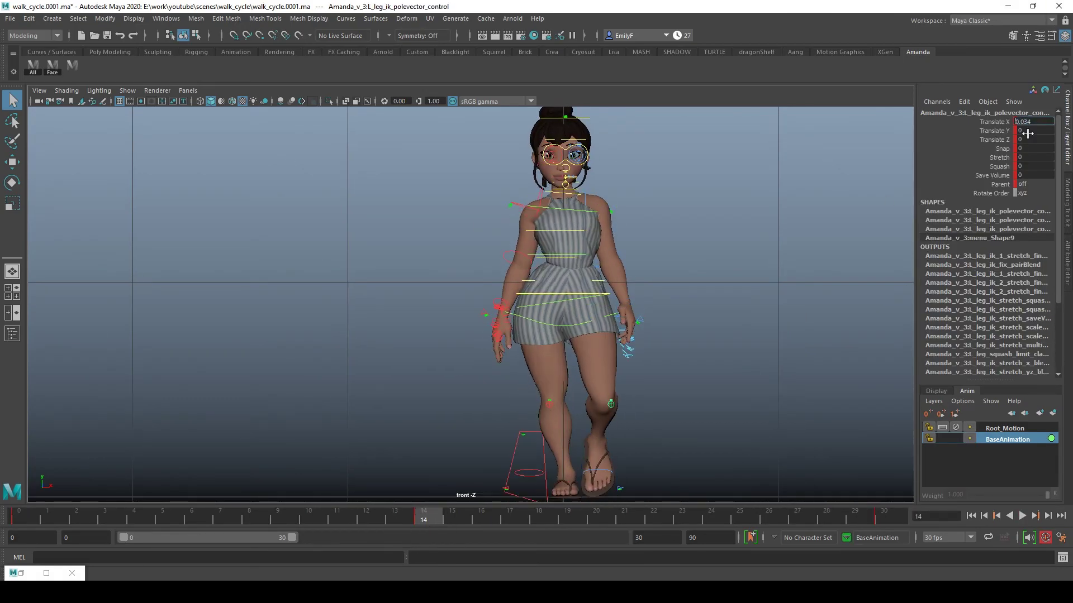
# - Play the adjusted walk cycle in the front view, stop it and return to frame 0
pyautogui.press('space')
pyautogui.hotkey('alt', 'v')
pyautogui.keyDown('alt'); pyautogui.moveTo(447, 235); pyautogui.dragTo(541, 249); pyautogui.keyUp('alt')
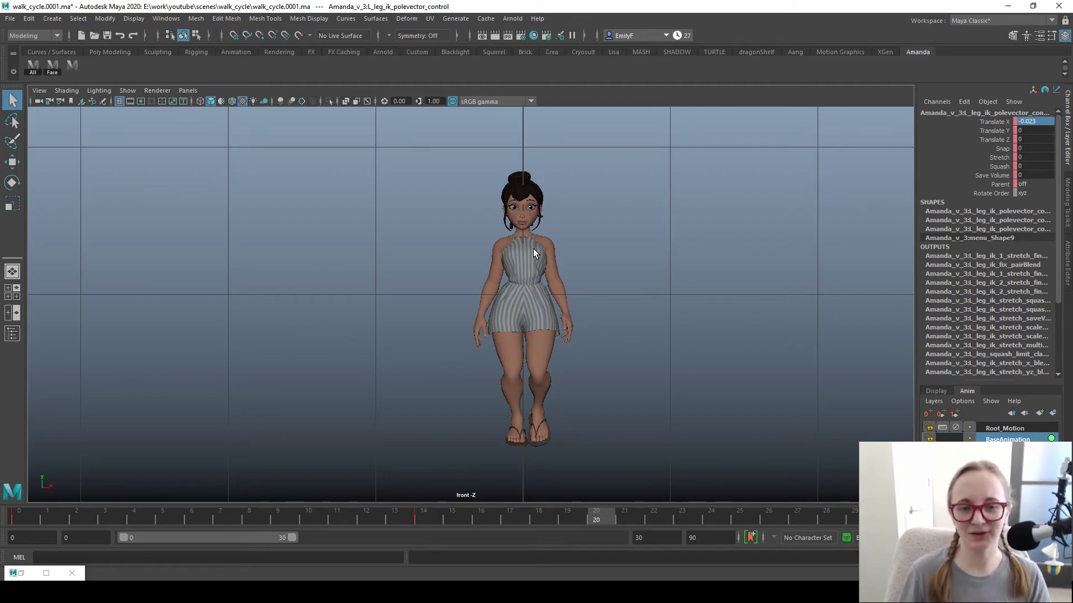
pyautogui.hotkey('alt', 'v')
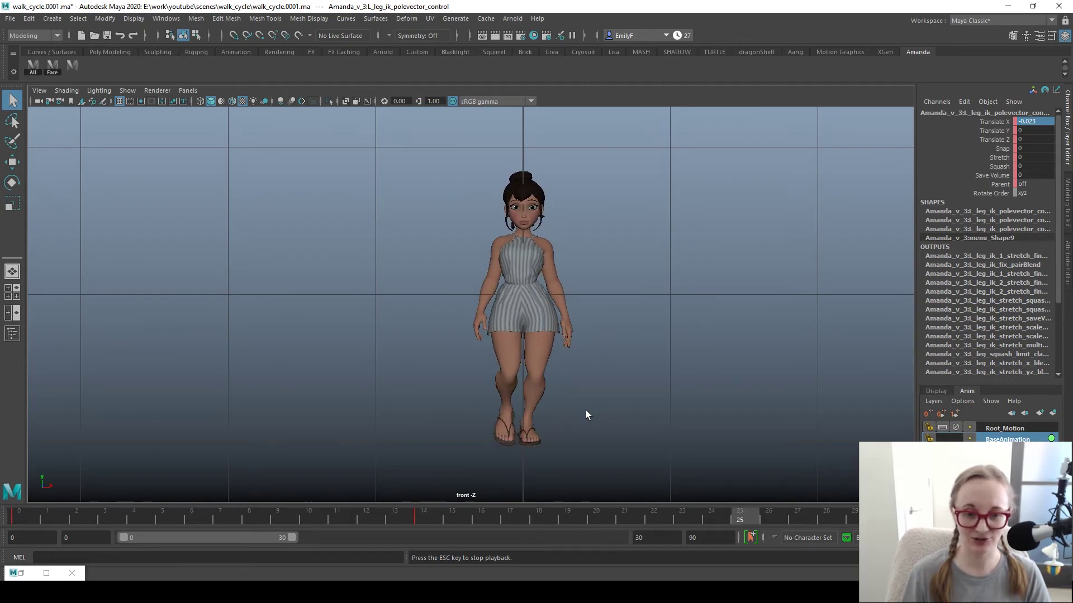
pyautogui.press('Escape')
pyautogui.hotkey('alt', 'shift', 'v')
# - Flip repeatedly between the frame 0 and frame 14 keys from the front to check that the poses mirror each other
pyautogui.press('.')
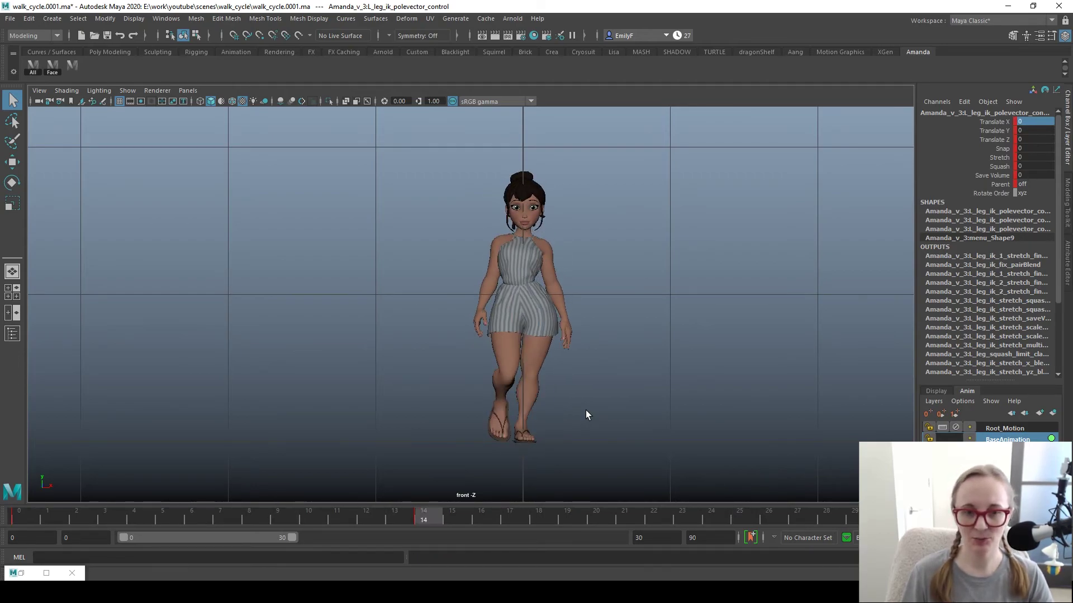
pyautogui.press(',')
pyautogui.press('.')
pyautogui.hotkey('ctrl', 'z')
pyautogui.press(',')
pyautogui.press('.')
pyautogui.press(',')
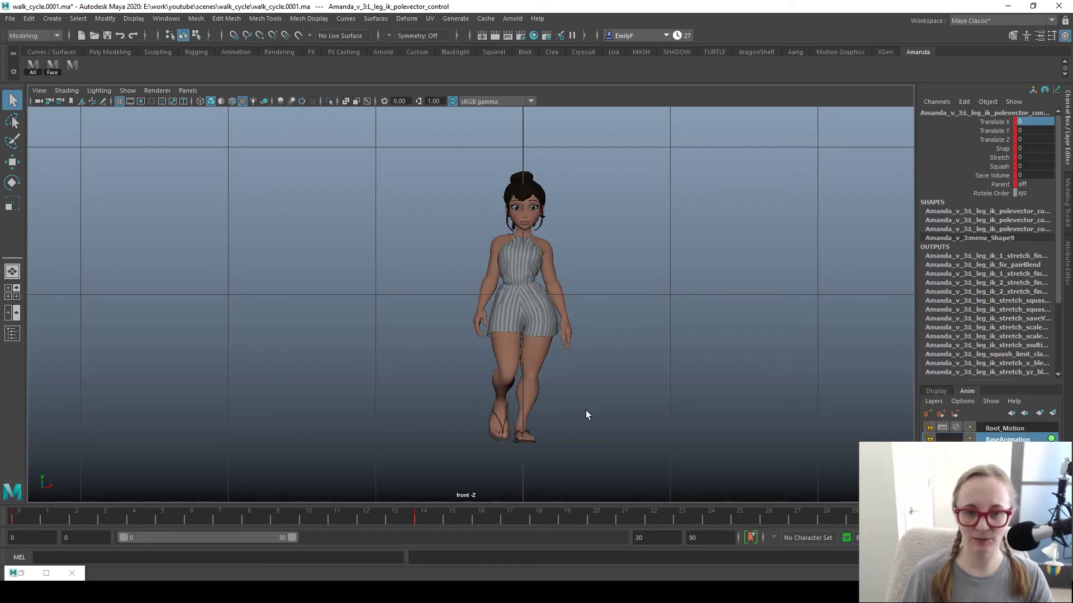
pyautogui.press('.')
pyautogui.press(',')
pyautogui.press('.')
pyautogui.press(',')
pyautogui.hotkey('ctrl', 'z')
pyautogui.press('.')
pyautogui.press(',')
pyautogui.press('.')
pyautogui.press(',')
pyautogui.press('.')
pyautogui.hotkey('ctrl', 'z')
pyautogui.press(',')
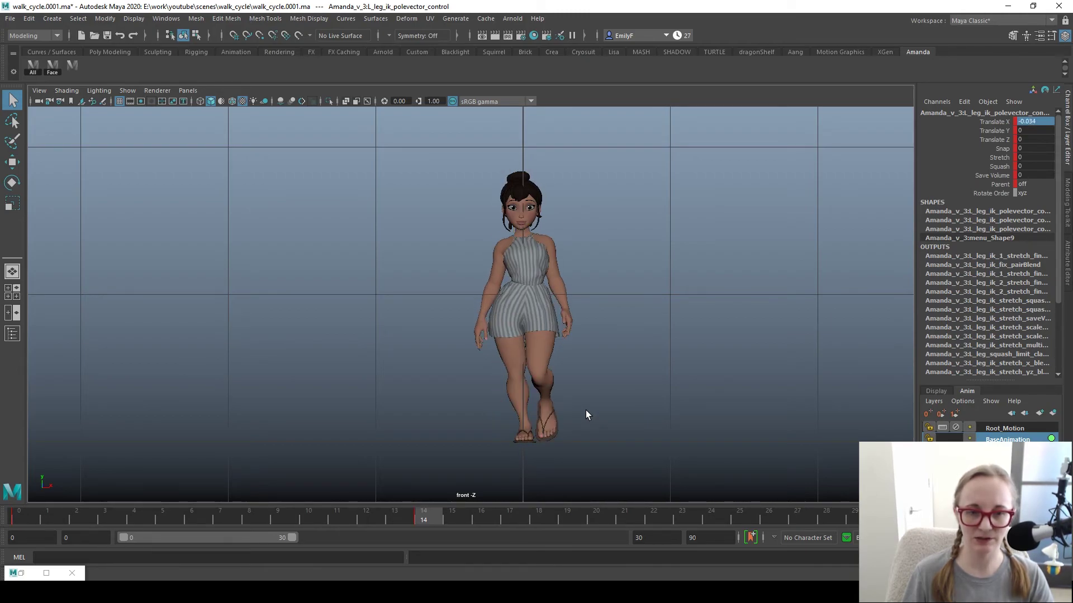
pyautogui.press('.')
pyautogui.press(',')
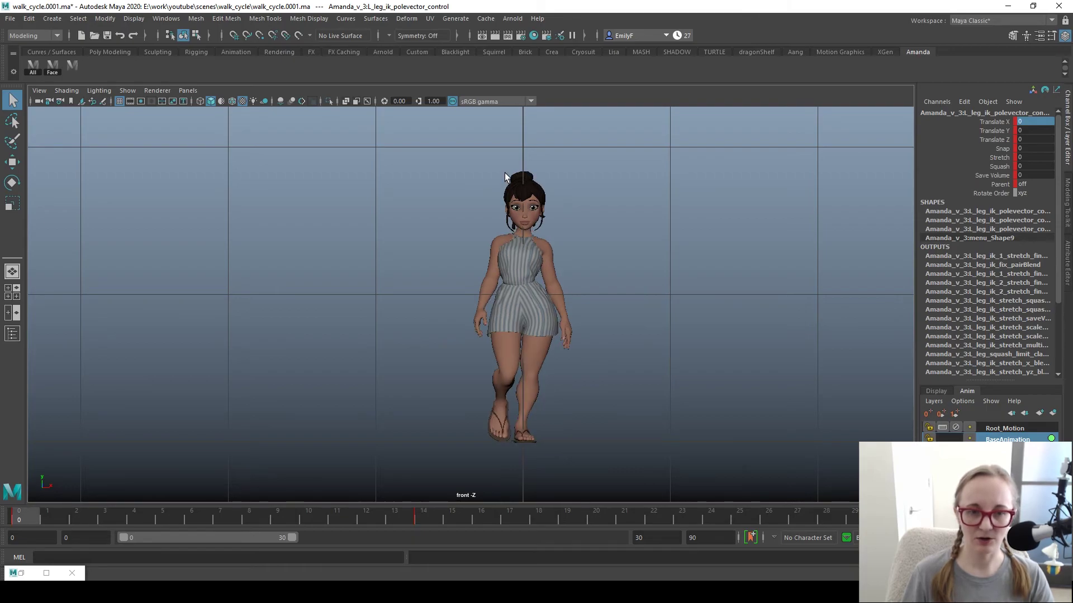
pyautogui.press('.')
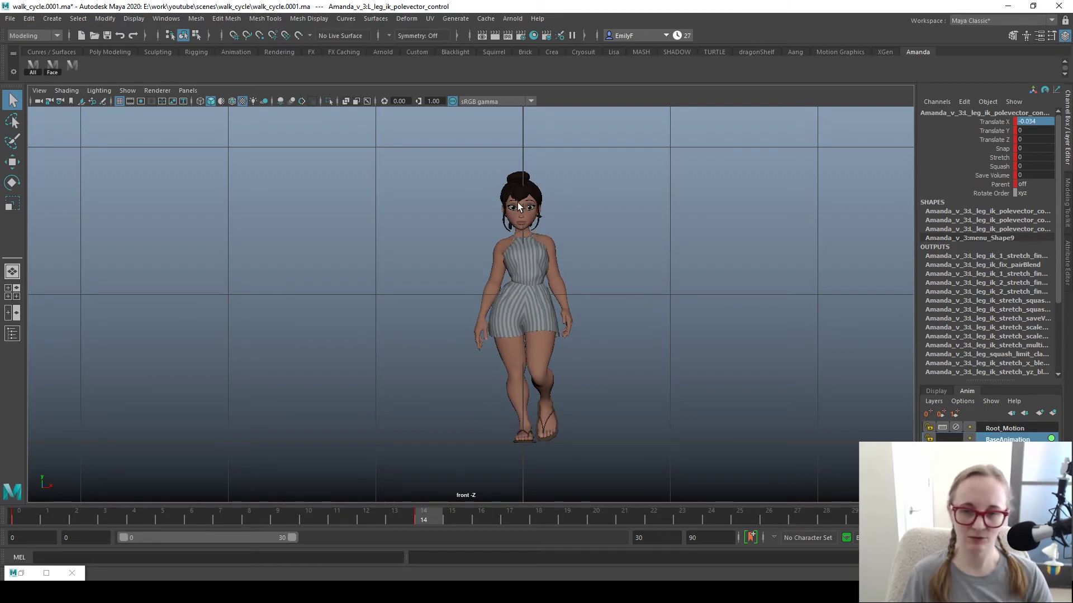
pyautogui.press(',')
pyautogui.press('.')
pyautogui.press(',')
pyautogui.press('.')
pyautogui.press(',')
pyautogui.press('.')
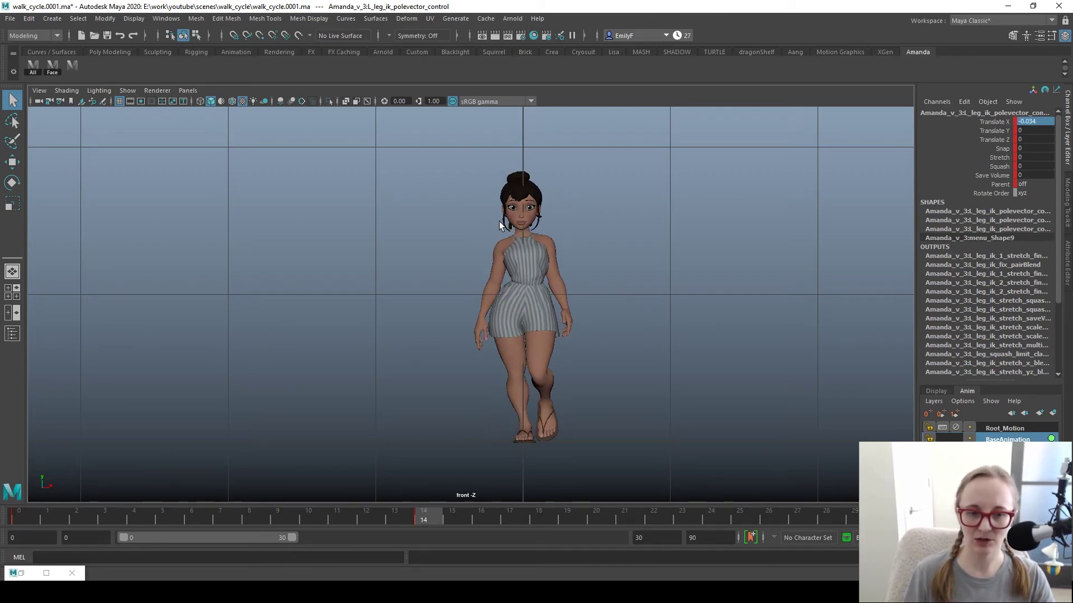
pyautogui.press(',')
pyautogui.press('.')
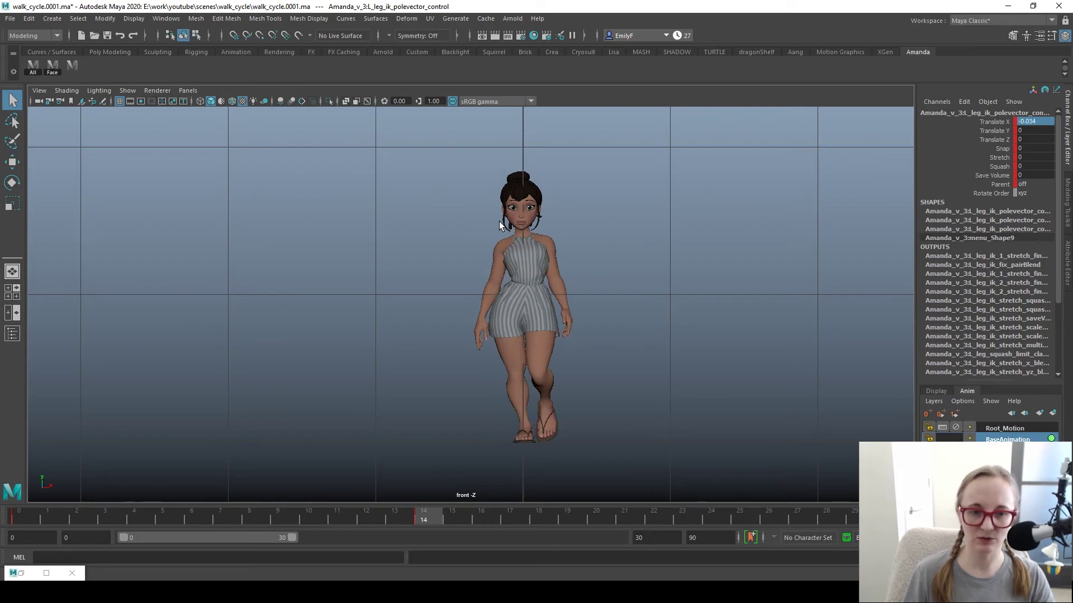
pyautogui.press(',')
pyautogui.press('.')
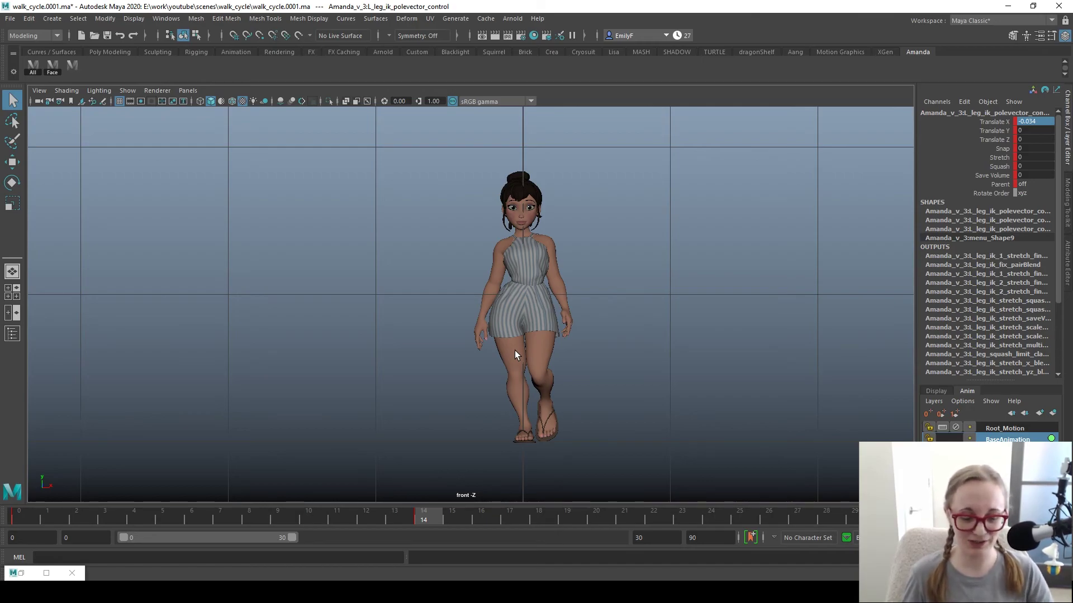
pyautogui.press(',')
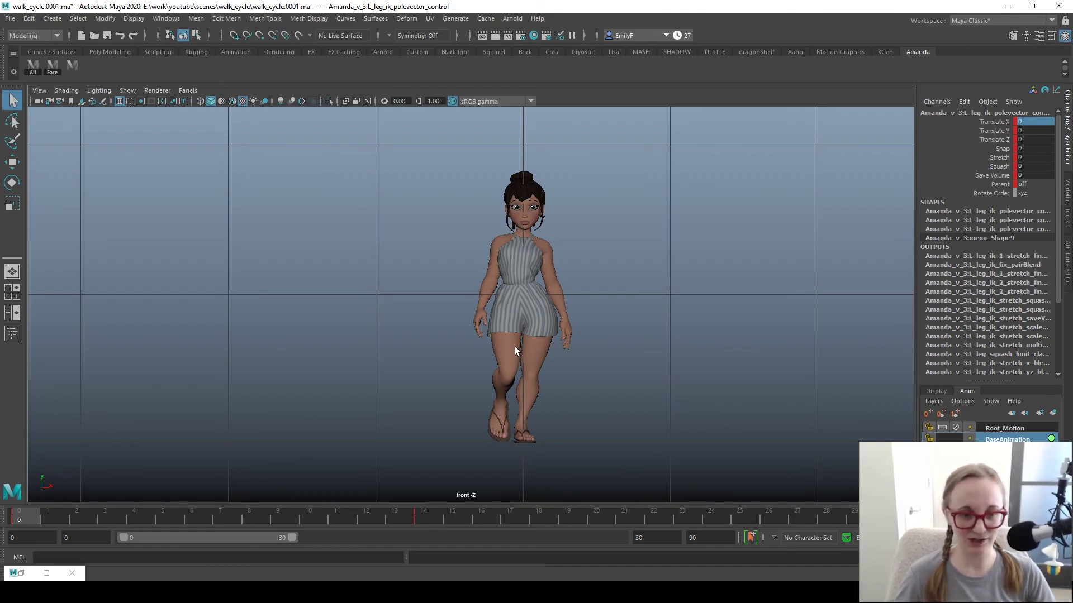
# - Play and scrub the walk from the front, checking the frame 14 pose and the in-between at frame 6
pyautogui.keyDown('alt'); pyautogui.moveTo(567, 301); pyautogui.dragTo(520, 388, button='right'); pyautogui.keyUp('alt')
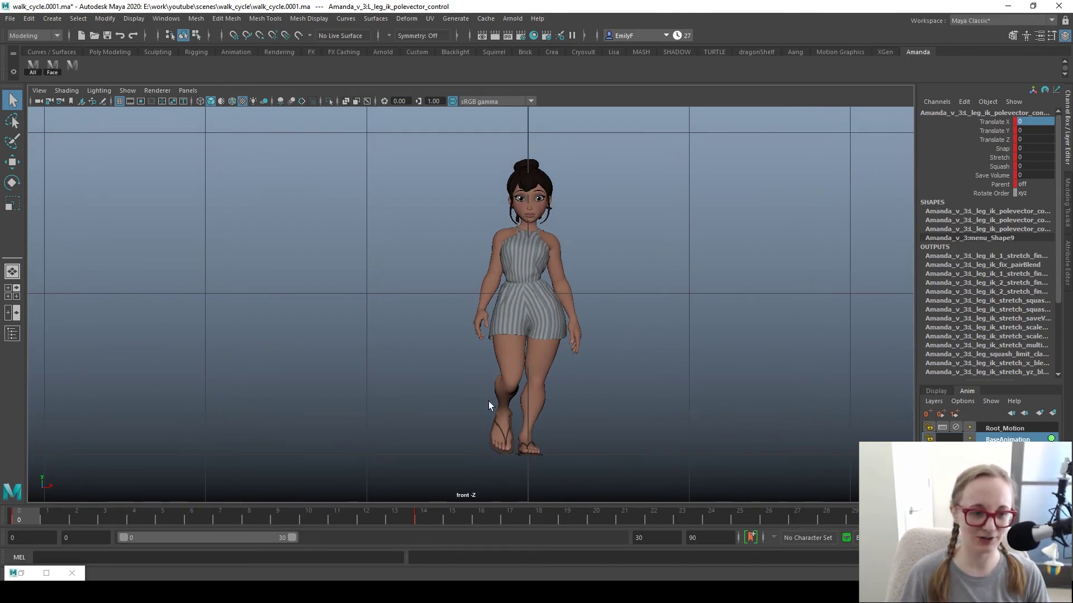
pyautogui.moveTo(388, 521); pyautogui.dragTo(11, 433)
pyautogui.keyDown('alt'); pyautogui.moveTo(299, 364); pyautogui.dragTo(287, 332, button='right'); pyautogui.keyUp('alt')
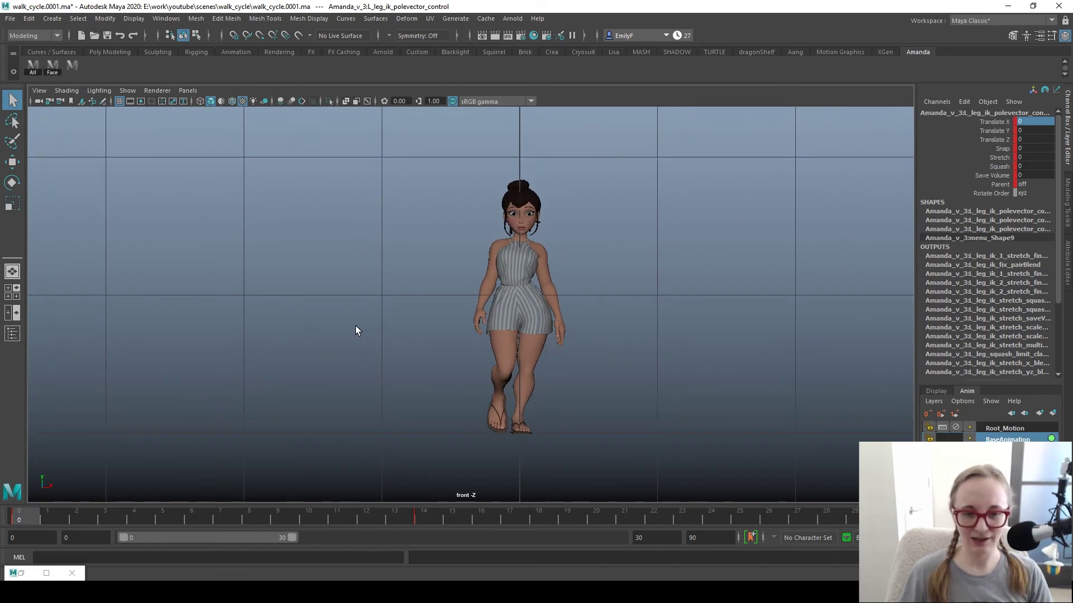
pyautogui.hotkey('alt', 'v')
pyautogui.hotkey('alt', 'v')
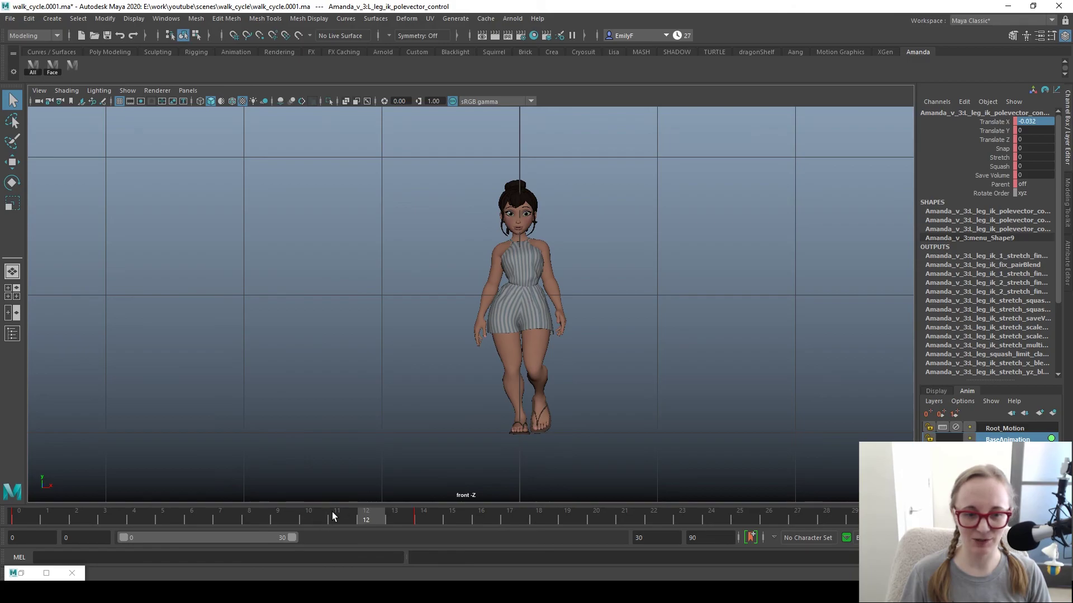
pyautogui.moveTo(378, 516); pyautogui.dragTo(460, 516)
pyautogui.scroll(-2, 472, 369)
pyautogui.click(431, 525)
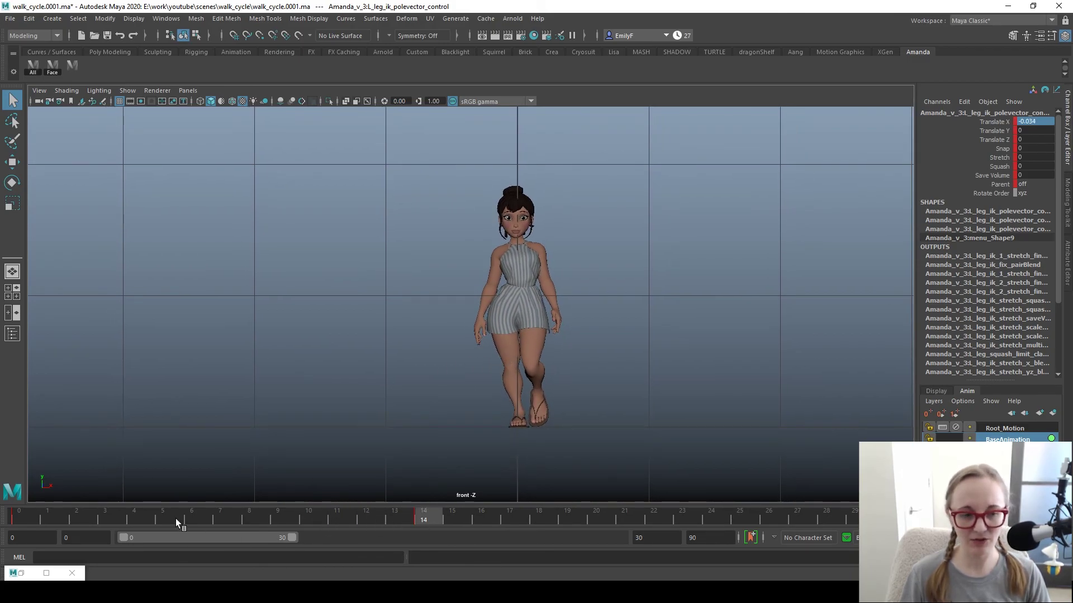
pyautogui.click(193, 520)
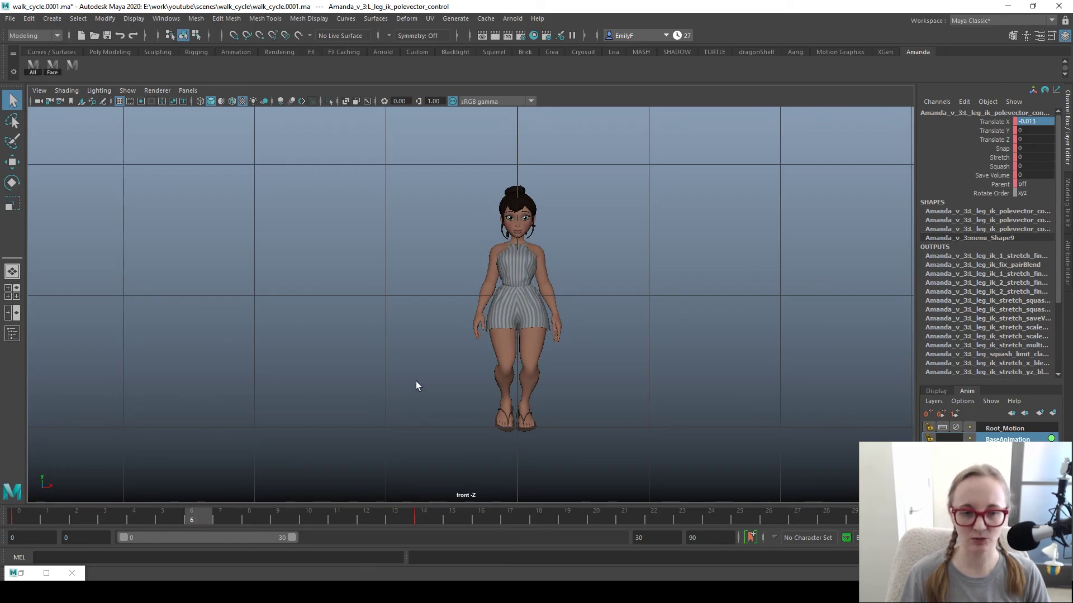
# - Switch to the side view and compare the in-between pose around frame 6 with the frame 14 key pose
pyautogui.press('space')
pyautogui.moveTo(553, 326); pyautogui.dragTo(614, 335)
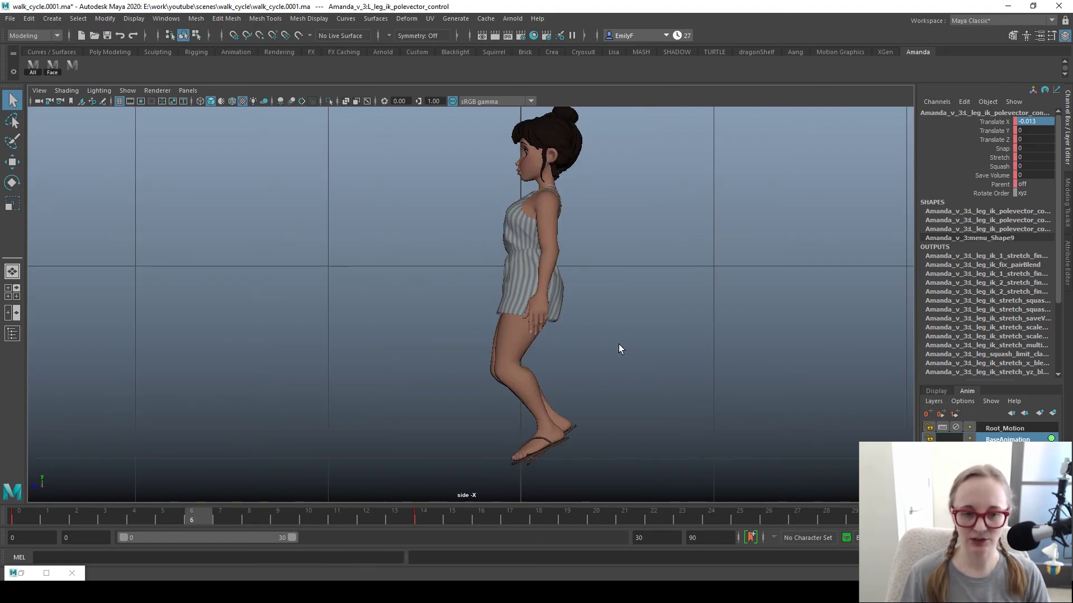
pyautogui.moveTo(403, 517); pyautogui.dragTo(445, 515)
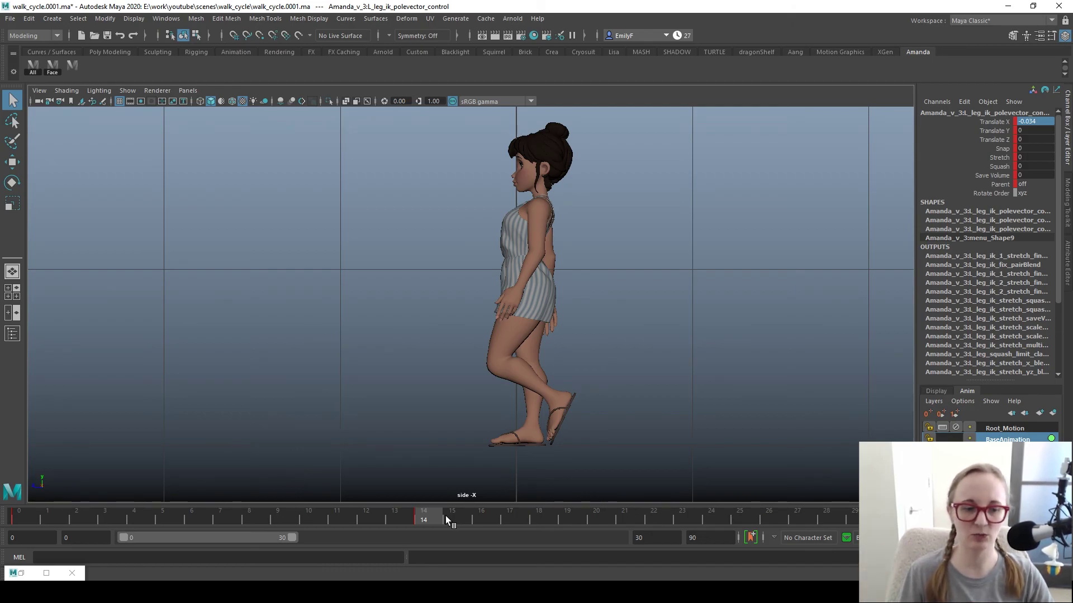
pyautogui.click(212, 515)
pyautogui.click(226, 519)
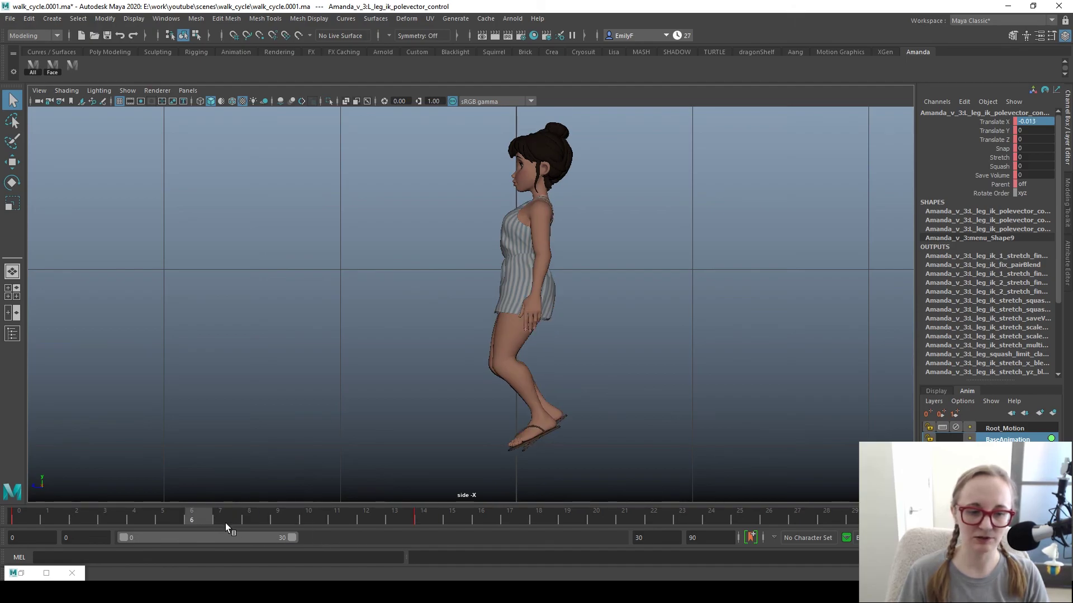
pyautogui.click(414, 518)
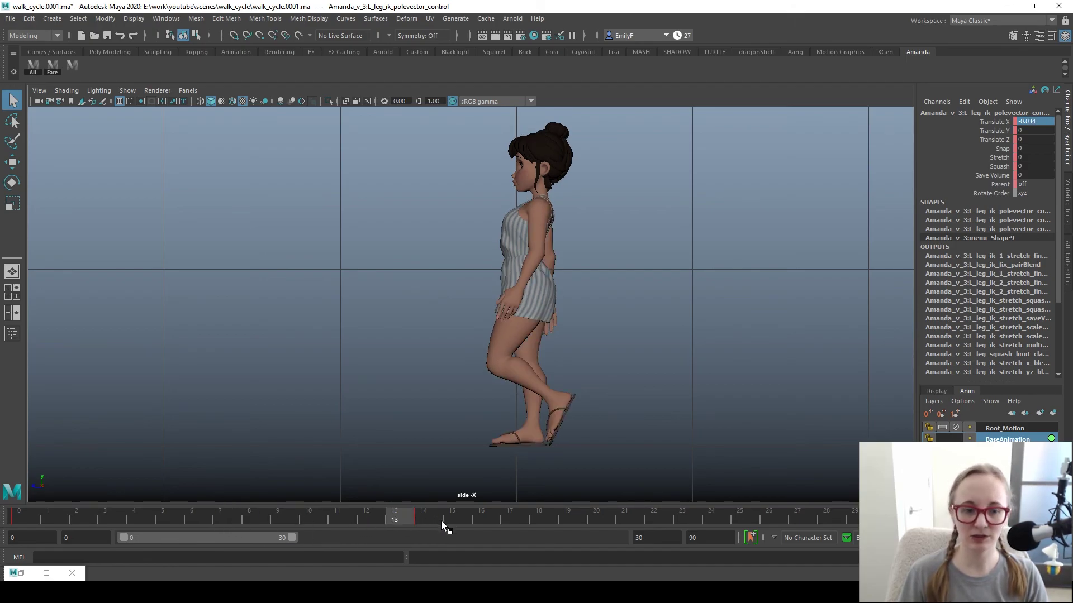
pyautogui.click(432, 521)
pyautogui.scroll(2, 584, 354)
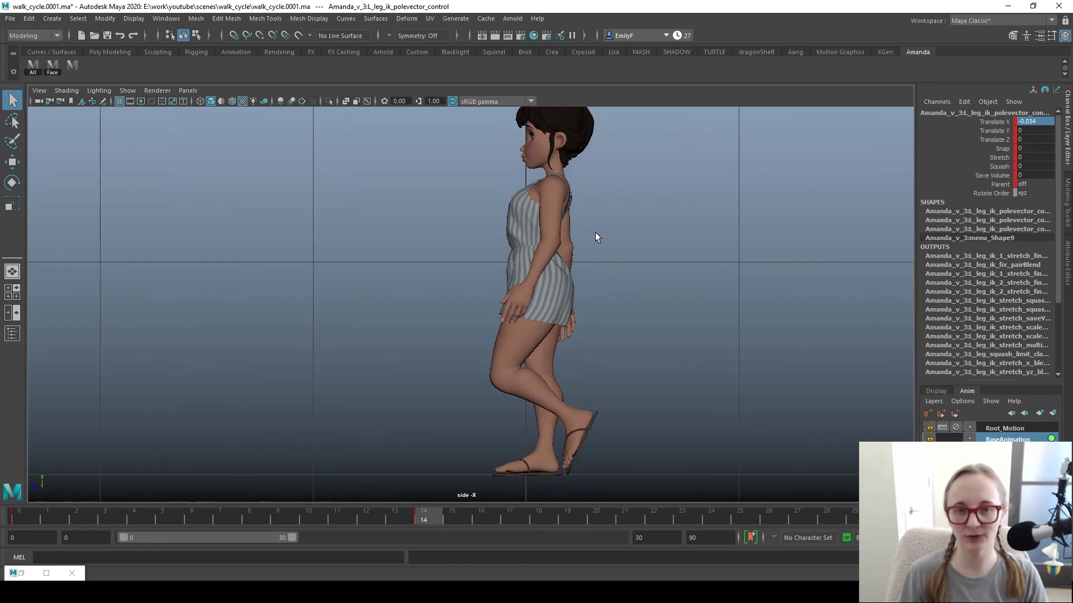
# - Inspect the whole frame 14 pose from the side, and frame it from the front in the perspective view
pyautogui.keyDown('alt'); pyautogui.moveTo(592, 231); pyautogui.dragTo(393, 167, button='right'); pyautogui.keyUp('alt')
pyautogui.keyDown('alt'); pyautogui.moveTo(483, 224); pyautogui.dragTo(463, 244, button='middle'); pyautogui.keyUp('alt')
pyautogui.scroll(-1, 424, 314)
pyautogui.scroll(2, 503, 319)
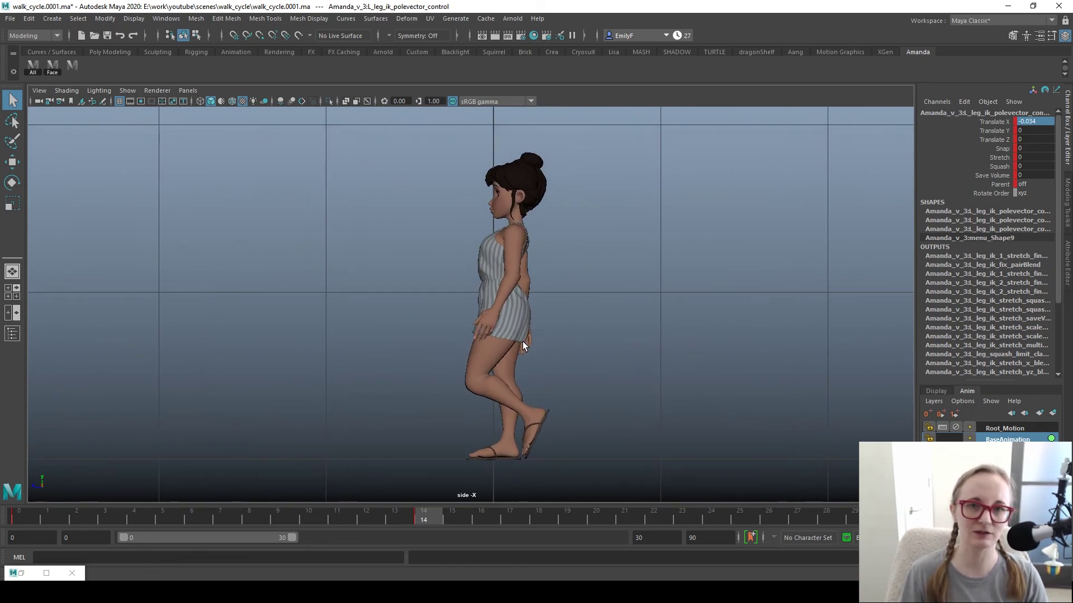
pyautogui.scroll(1, 588, 320)
pyautogui.scroll(1, 592, 319)
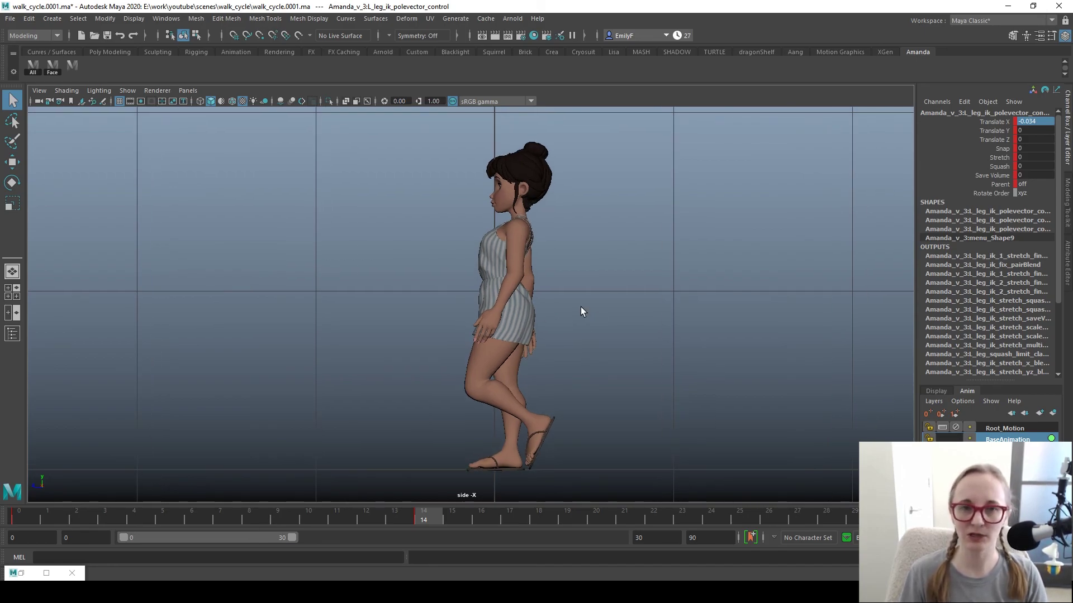
pyautogui.scroll(-1, 544, 295)
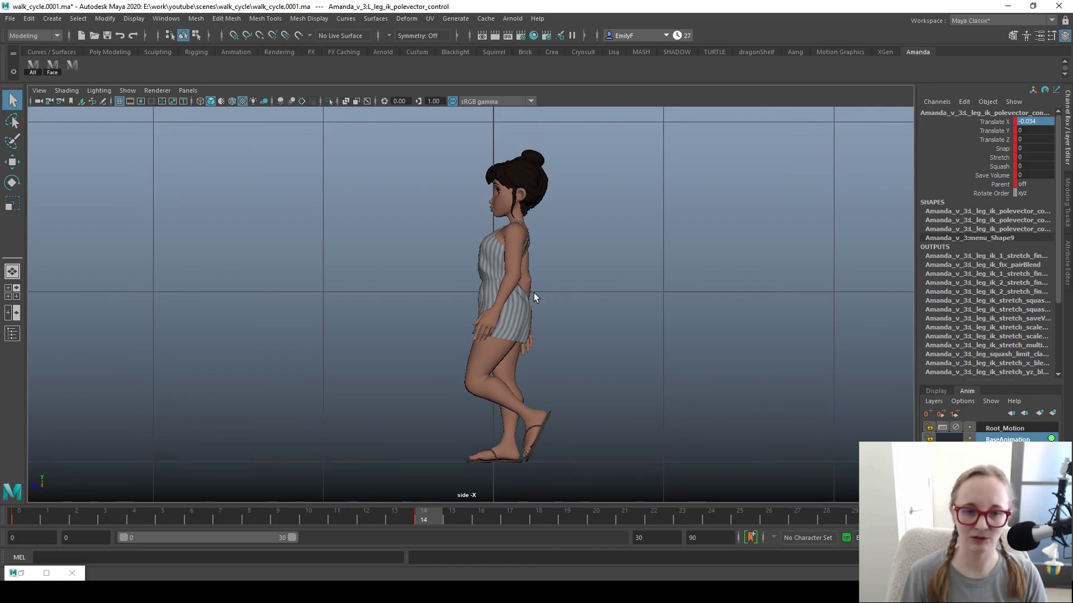
pyautogui.press('space')
pyautogui.moveTo(528, 288); pyautogui.dragTo(525, 246)
pyautogui.moveTo(571, 303)
pyautogui.keyDown('alt'); pyautogui.mouseDown()
pyautogui.moveTo(515, 314)
pyautogui.moveTo(483, 293)
pyautogui.moveTo(563, 302)
pyautogui.mouseUp(); pyautogui.keyUp('alt')
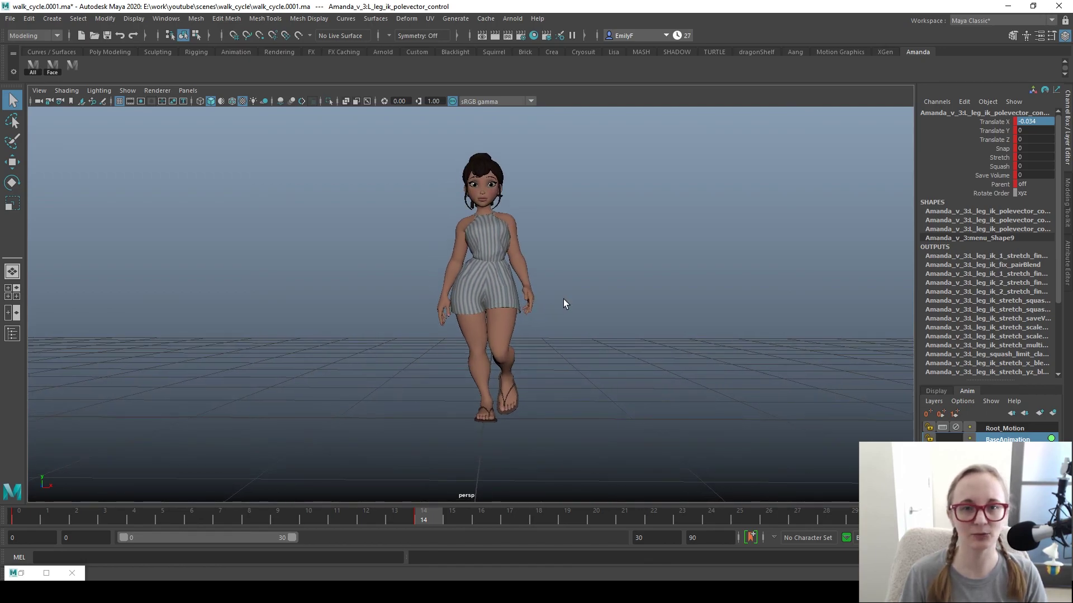
pyautogui.keyDown('alt'); pyautogui.moveTo(569, 300); pyautogui.dragTo(608, 314, button='middle'); pyautogui.keyUp('alt')
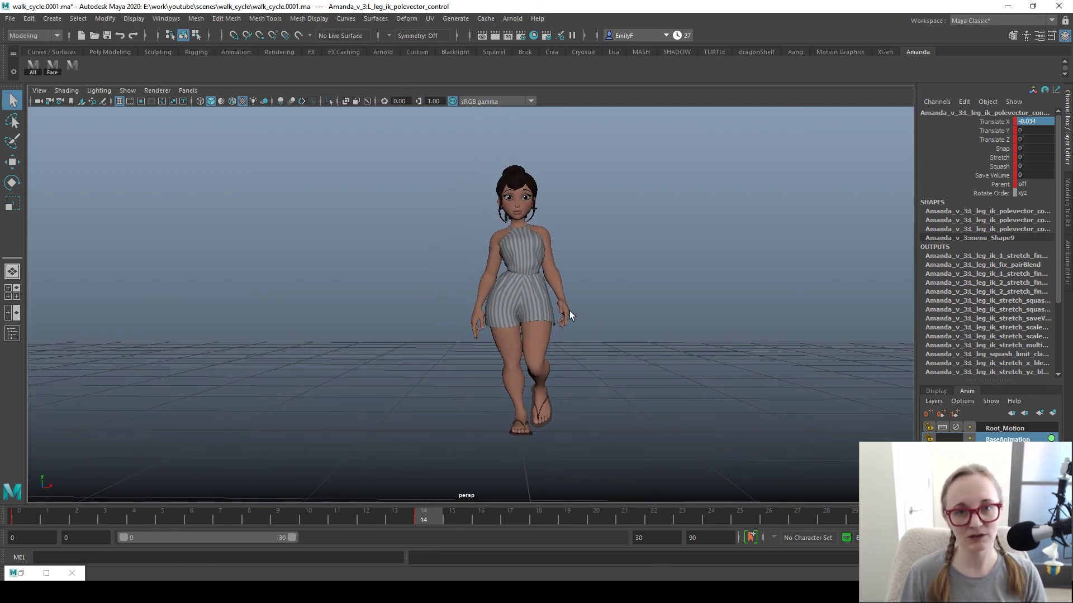